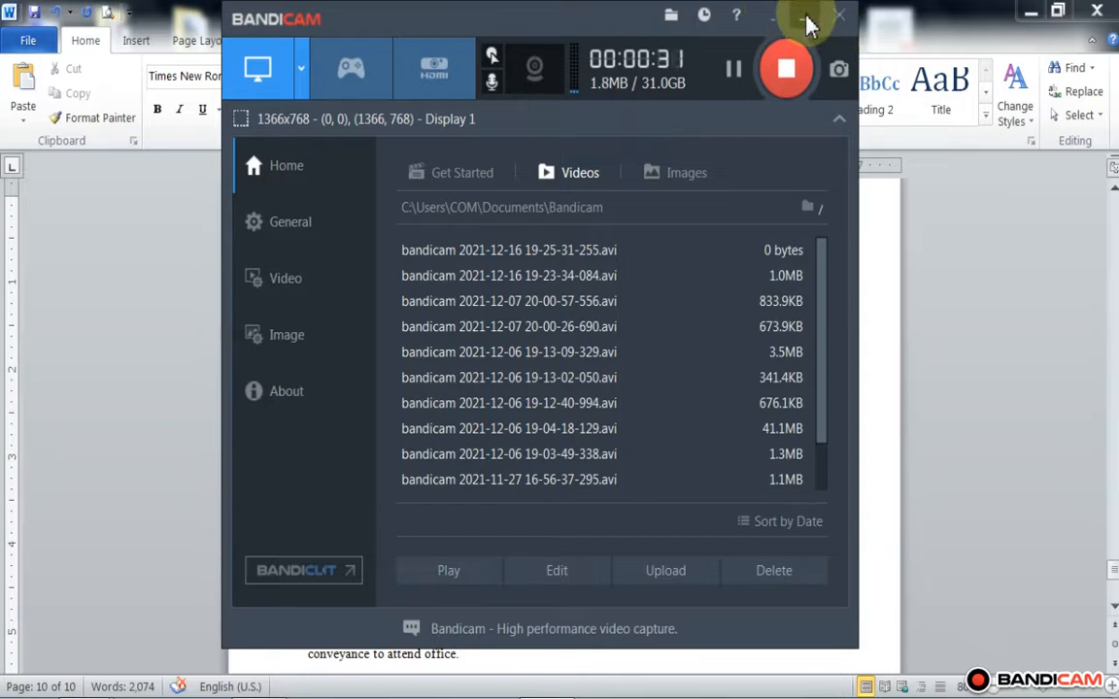
{"action": "left_click", "coordinate": [805, 20]}
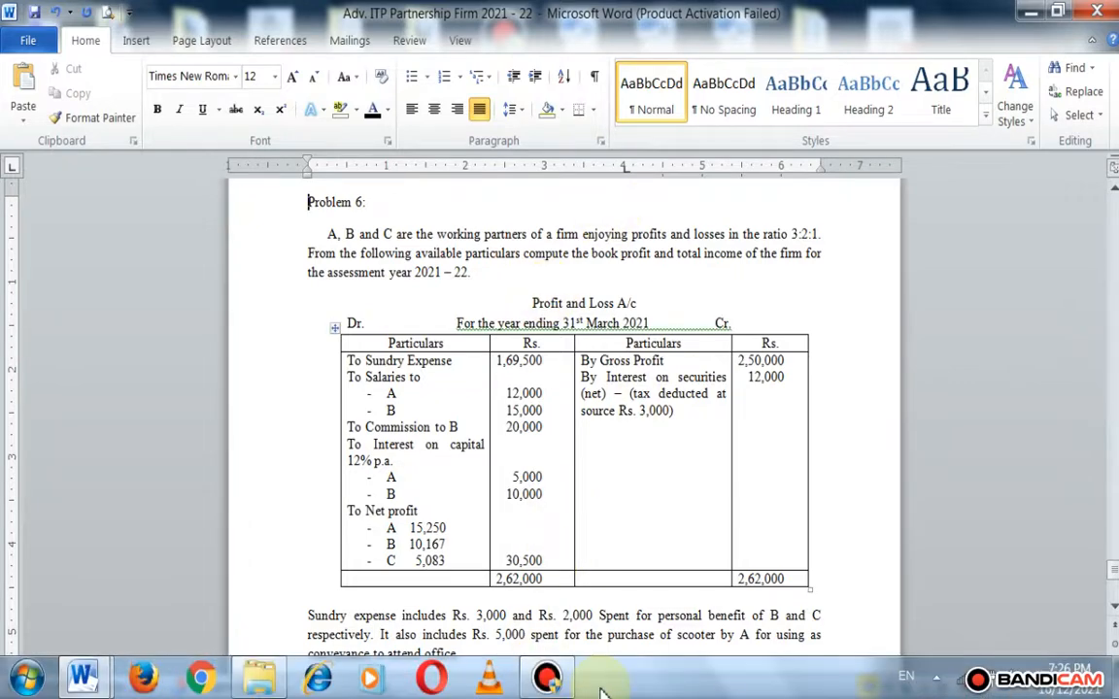
{"action": "left_click", "coordinate": [549, 680]}
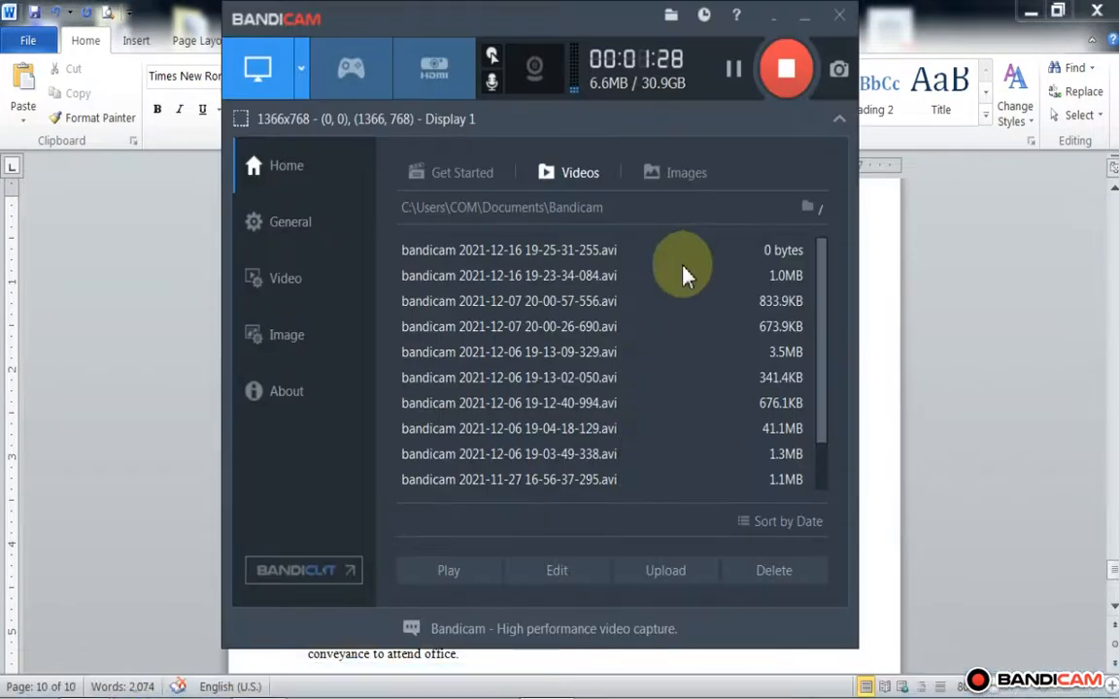
{"action": "left_click", "coordinate": [806, 19]}
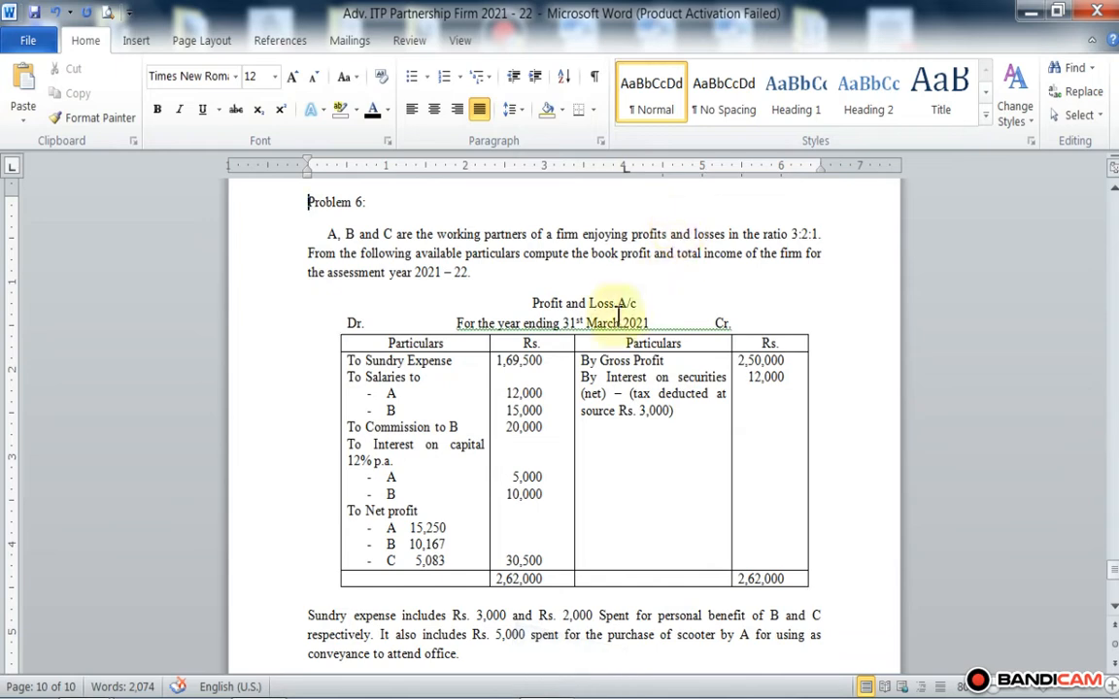
Step: Shift the Cr. label in the Profit and Loss A/c date line so it sits over the credit-side amount column
{"action": "scroll", "coordinate": [549, 311], "scroll_direction": "down", "scroll_amount": 1}
{"action": "left_click", "coordinate": [679, 272]}
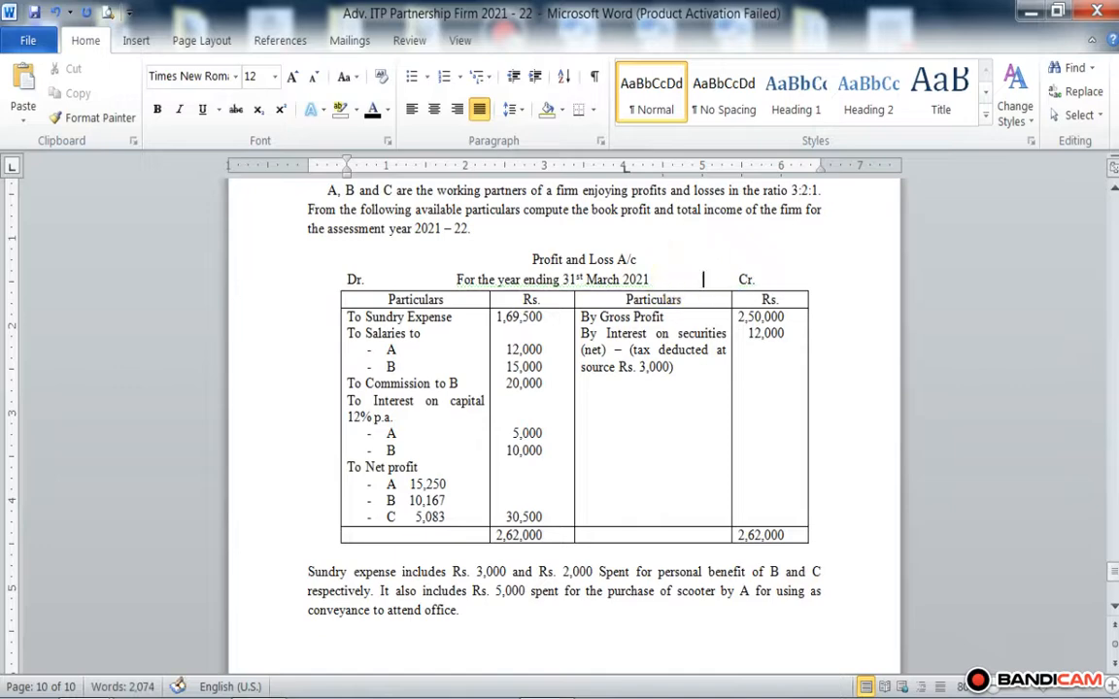
{"action": "key", "text": "Tab"}
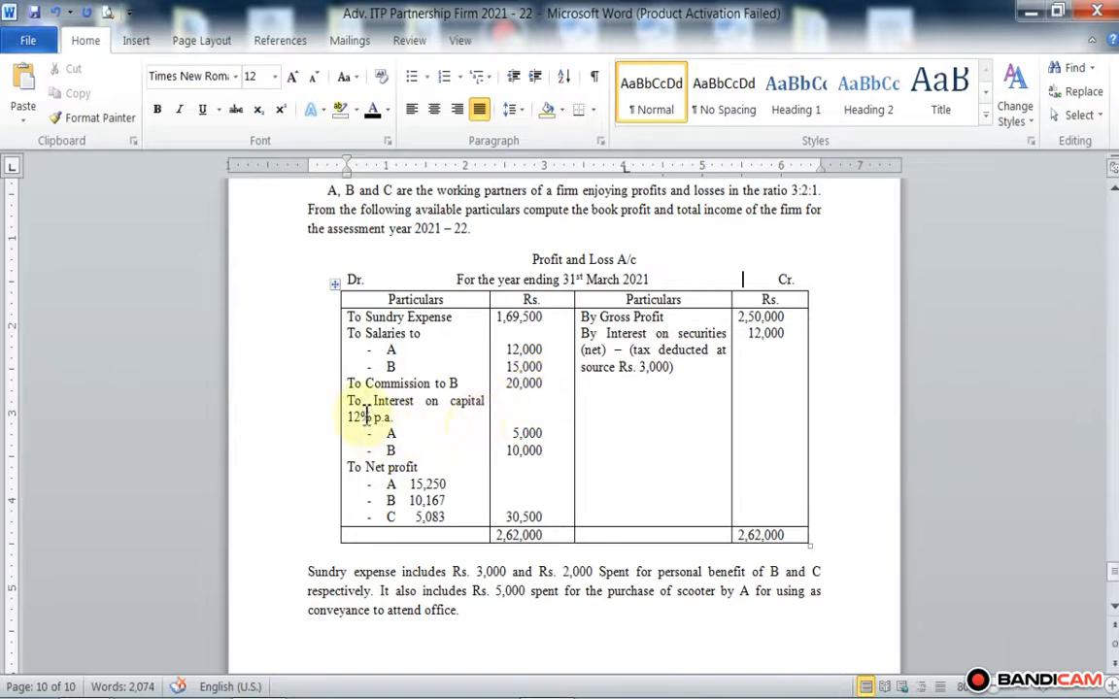
Step: Read through Problem 6, covering its debit and credit entries and the sundry expense note under the table
{"action": "scroll", "coordinate": [474, 408], "scroll_direction": "down", "scroll_amount": 1}
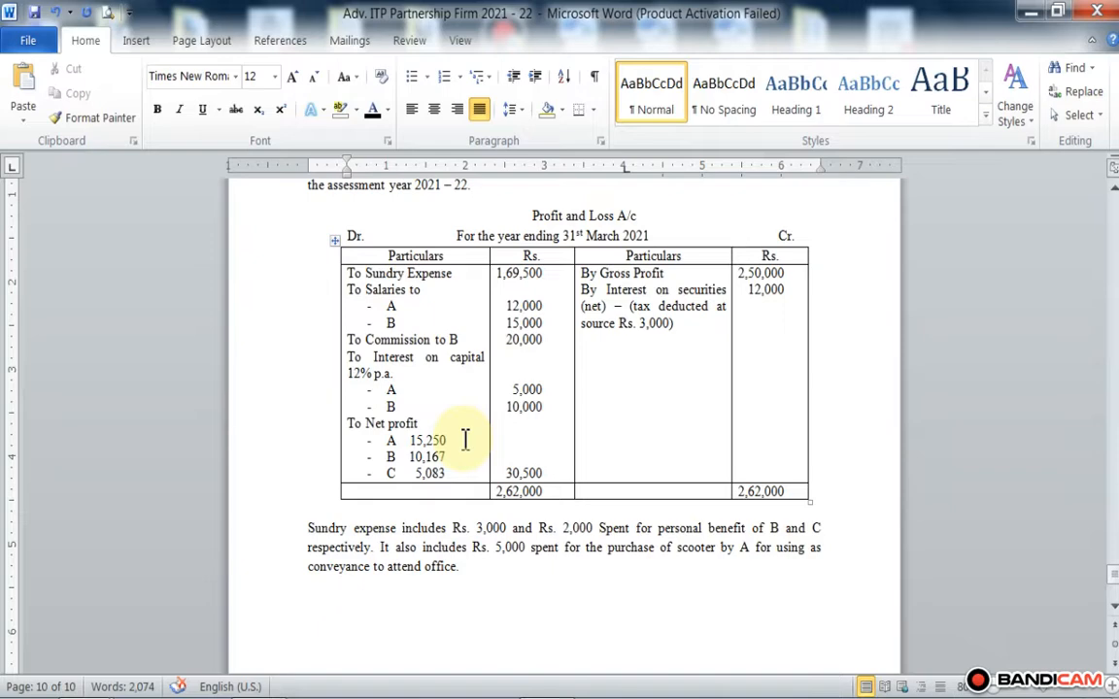
{"action": "scroll", "coordinate": [464, 435], "scroll_direction": "up", "scroll_amount": 5}
{"action": "scroll", "coordinate": [521, 442], "scroll_direction": "down", "scroll_amount": 3}
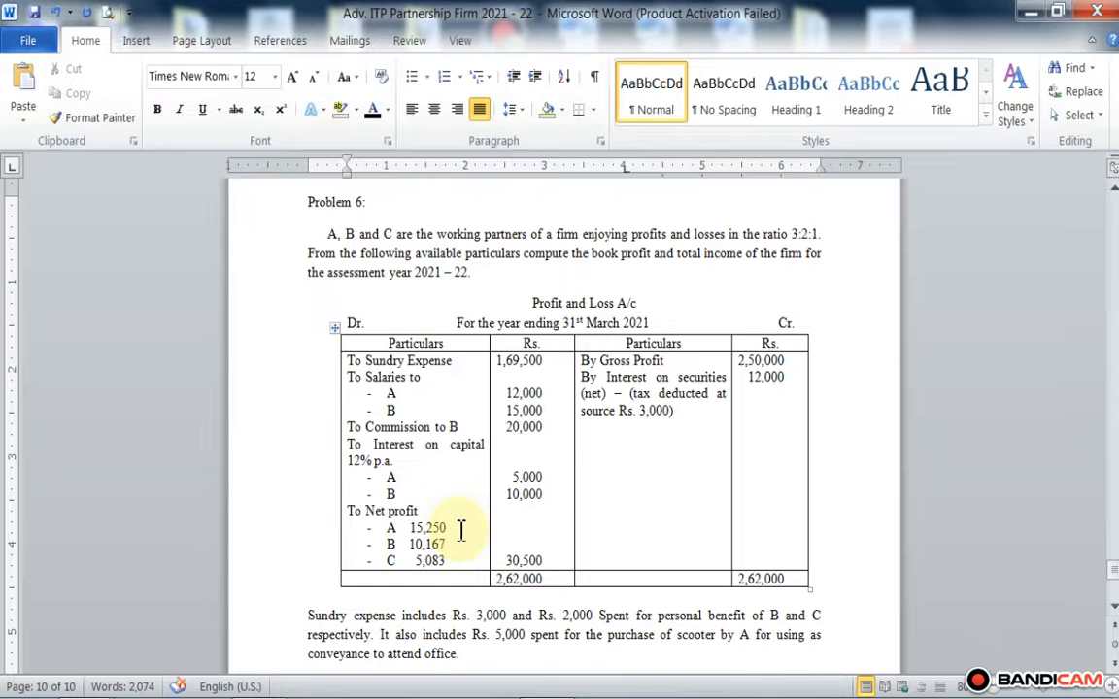
{"action": "scroll", "coordinate": [461, 529], "scroll_direction": "down", "scroll_amount": 2}
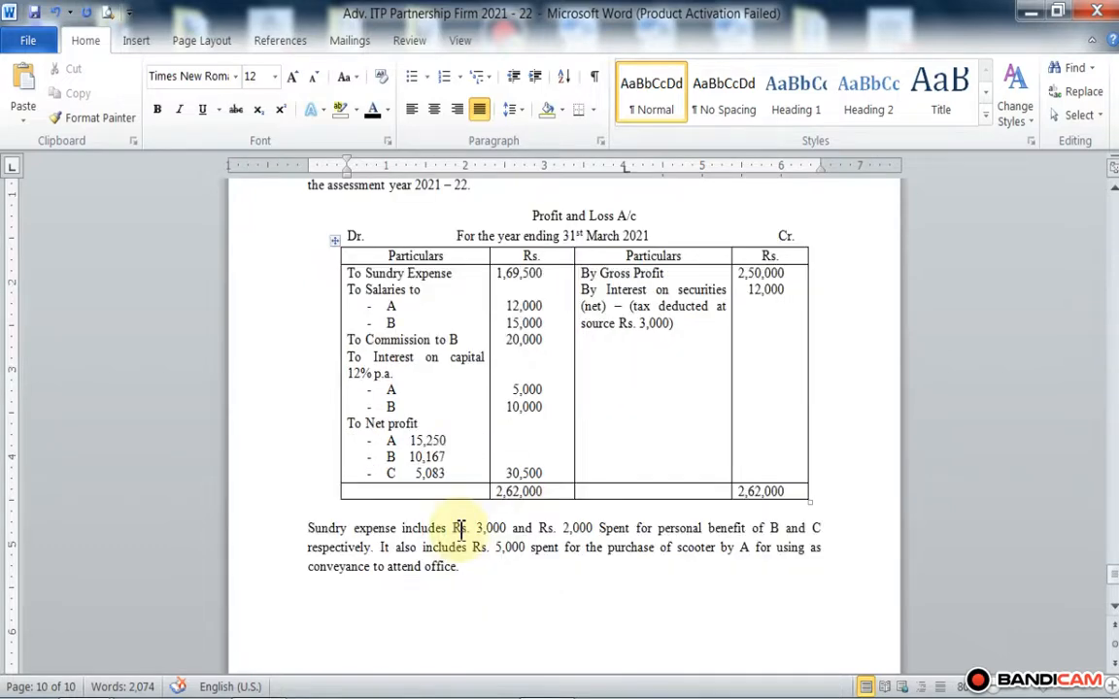
{"action": "scroll", "coordinate": [461, 529], "scroll_direction": "up", "scroll_amount": 2}
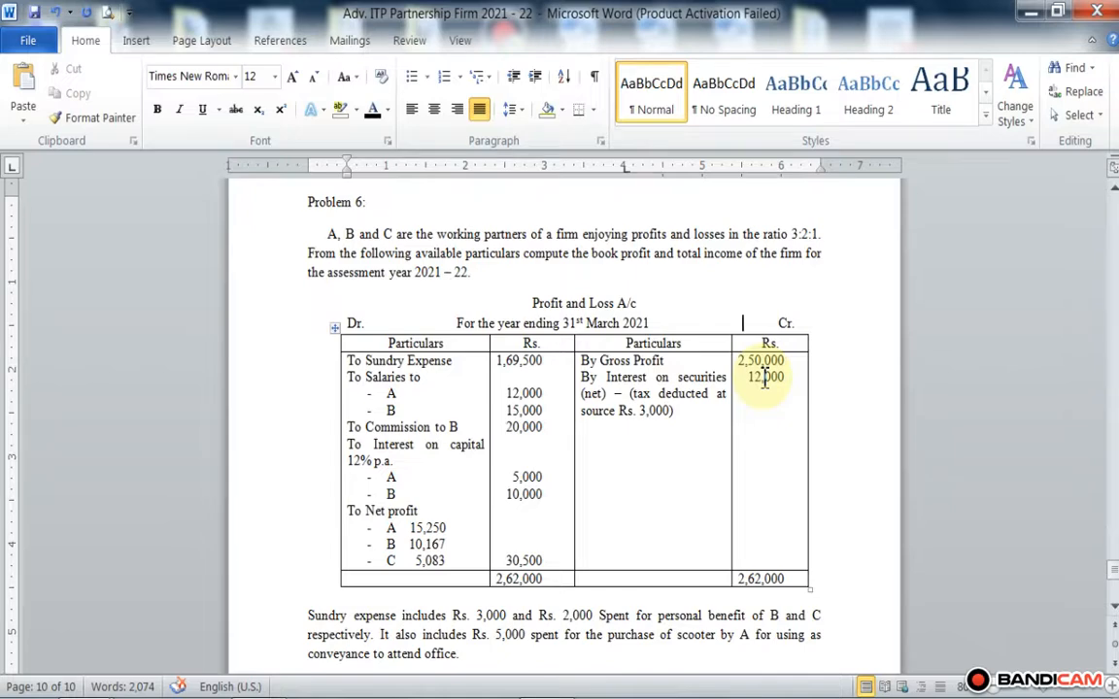
{"action": "scroll", "coordinate": [719, 491], "scroll_direction": "down", "scroll_amount": 2}
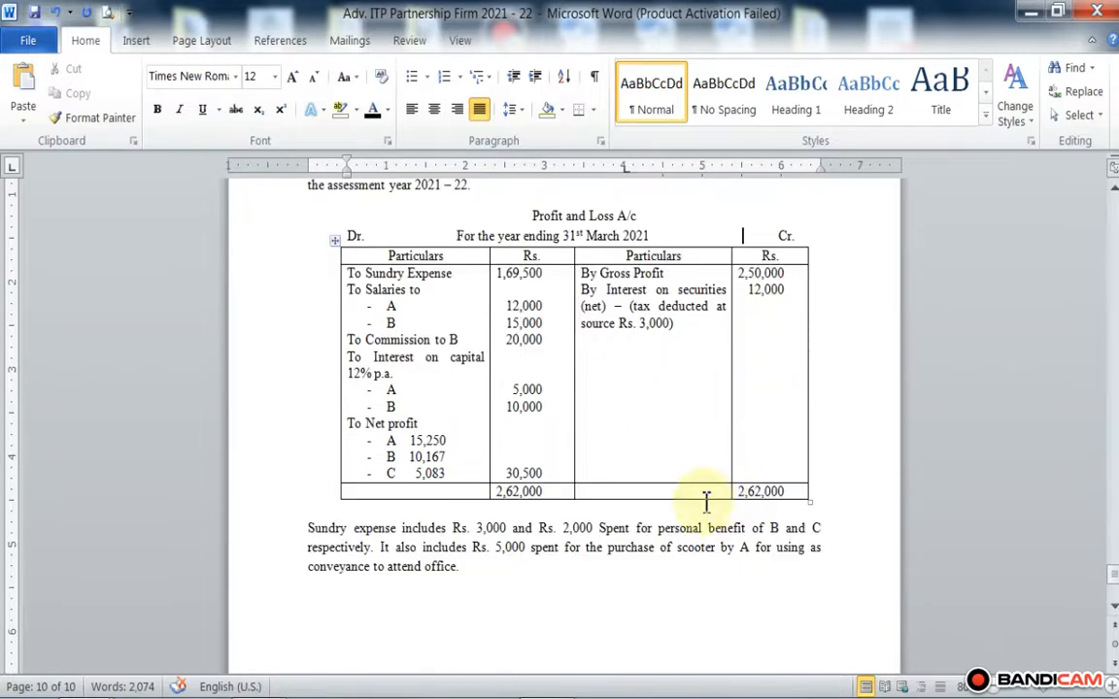
{"action": "scroll", "coordinate": [583, 524], "scroll_direction": "down", "scroll_amount": 2}
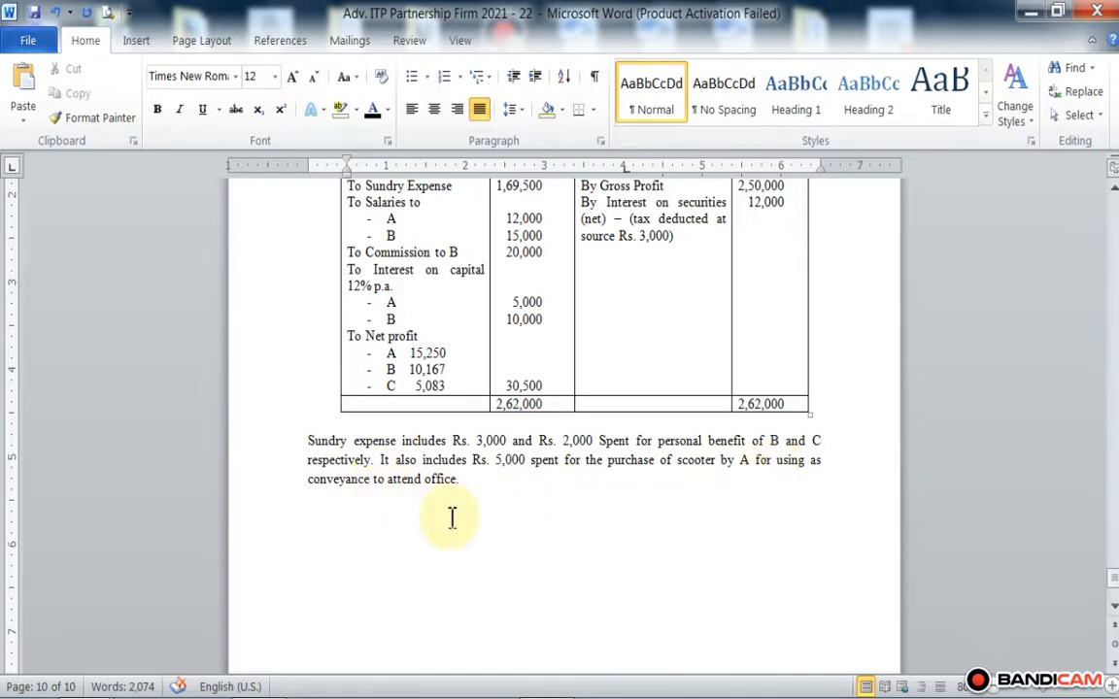
{"action": "scroll", "coordinate": [451, 518], "scroll_direction": "up", "scroll_amount": 4}
{"action": "scroll", "coordinate": [469, 490], "scroll_direction": "down", "scroll_amount": 2}
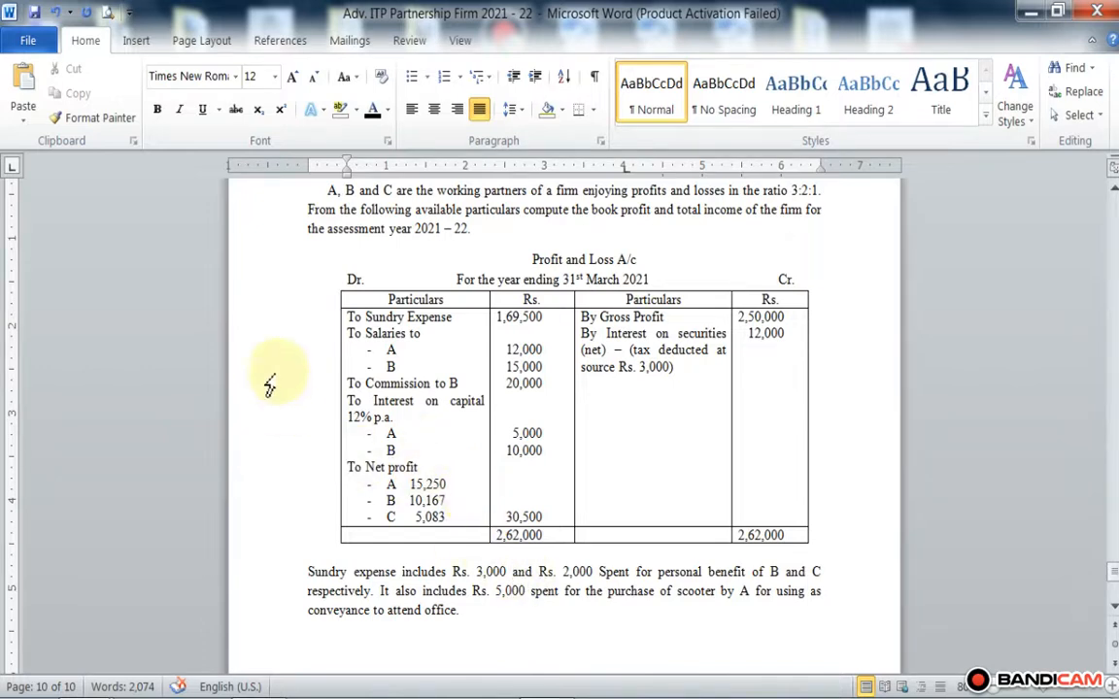
Step: Mark the To Sundry Expense entry in the debit column with an asterisk in front of it
{"action": "left_click", "coordinate": [340, 318]}
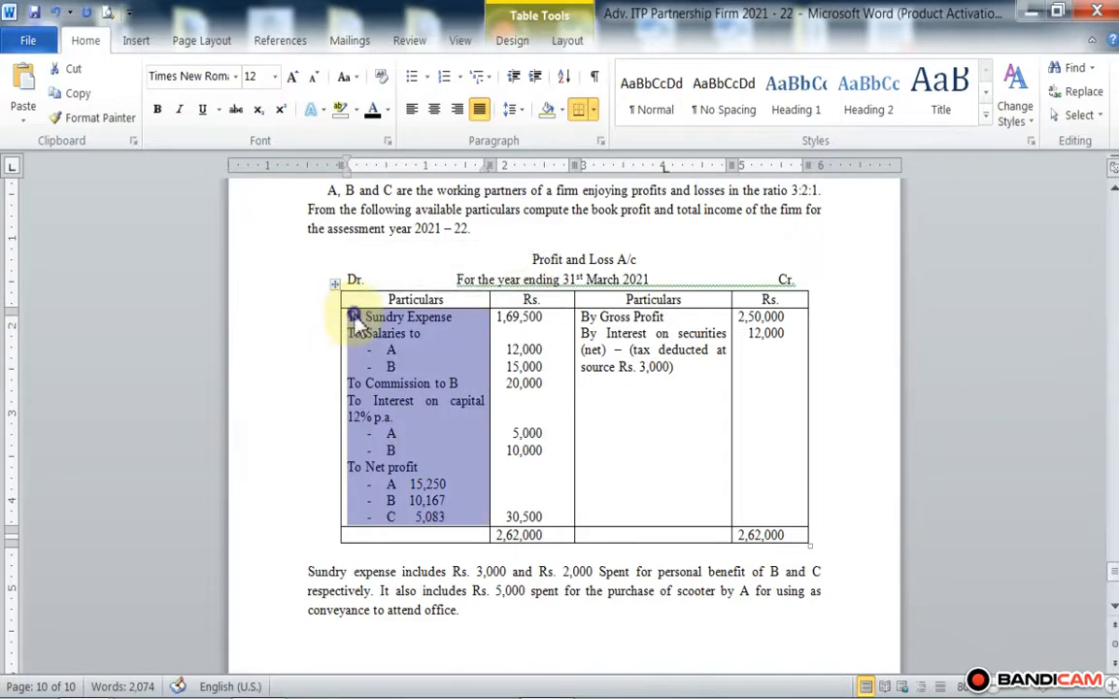
{"action": "left_click", "coordinate": [338, 318]}
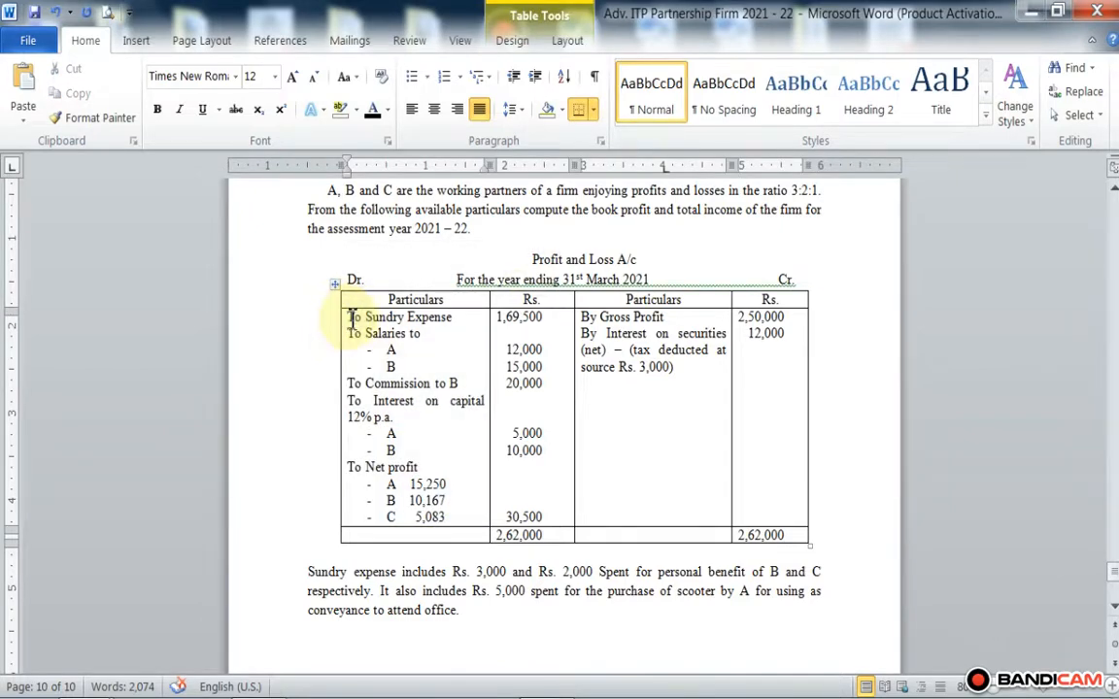
{"action": "double_click", "coordinate": [352, 318]}
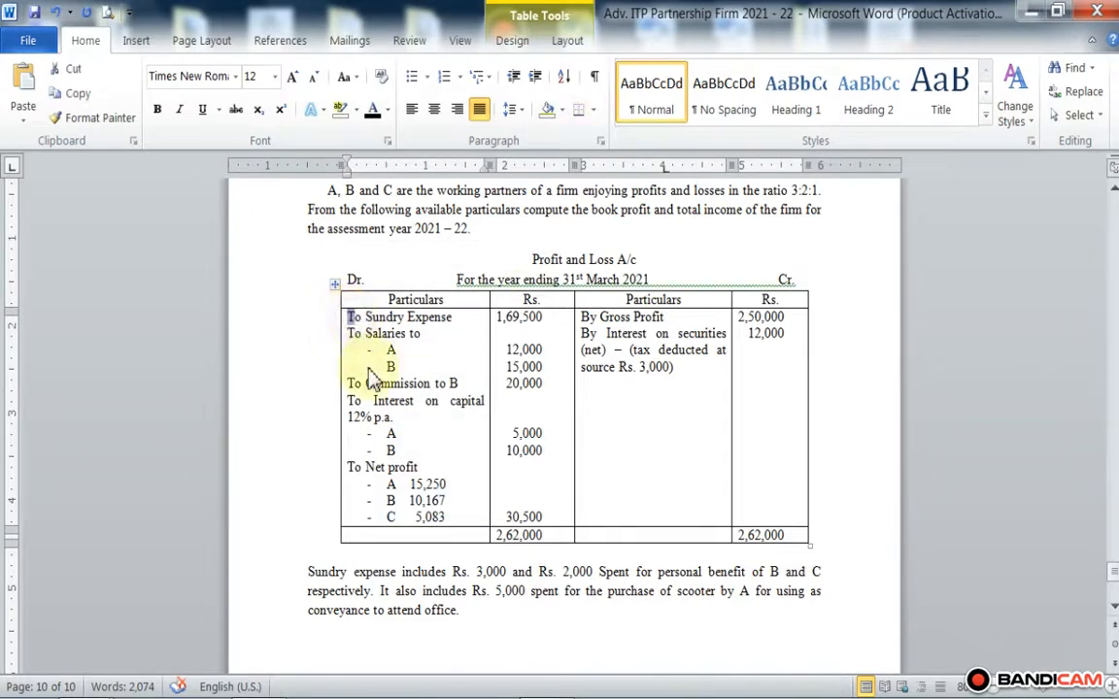
{"action": "left_click", "coordinate": [349, 319]}
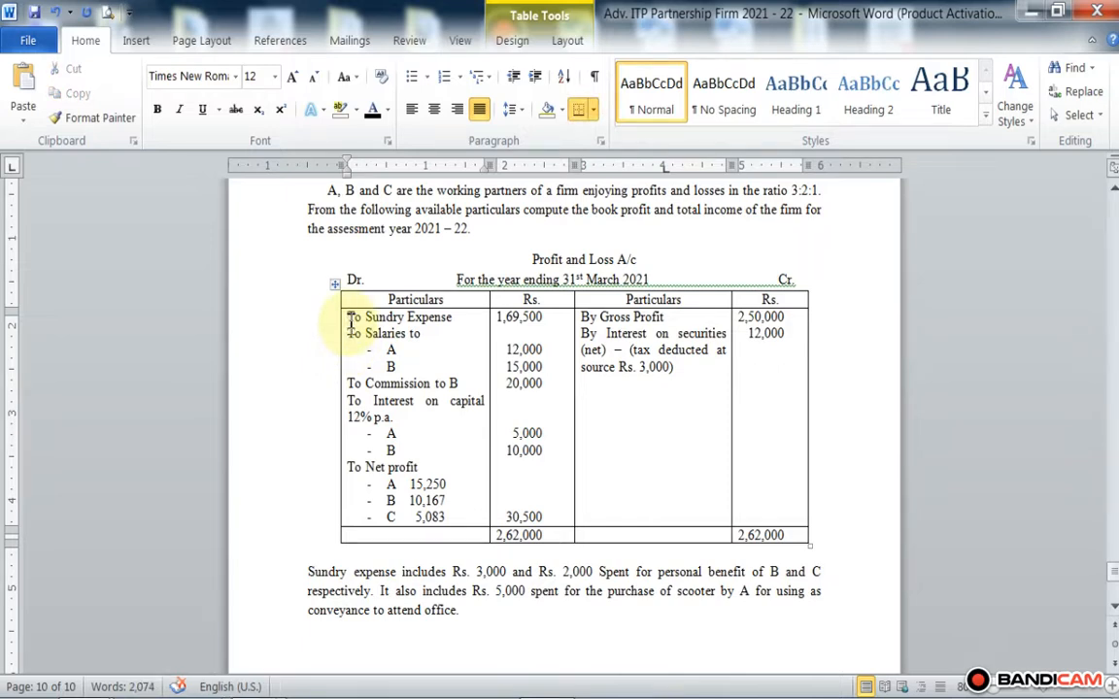
{"action": "type", "text": "*"}
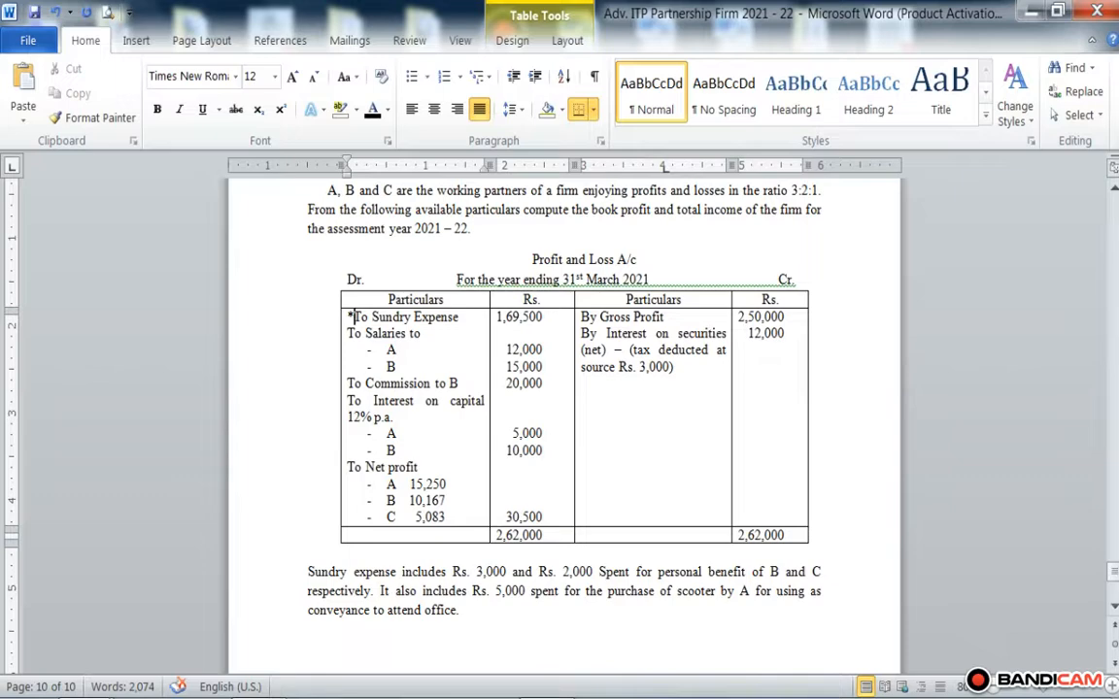
Step: Examine the Profit and Loss A/c entries against the problem statement and the sundry expense note
{"action": "scroll", "coordinate": [351, 321], "scroll_direction": "up", "scroll_amount": 1}
{"action": "scroll", "coordinate": [356, 317], "scroll_direction": "down", "scroll_amount": 1}
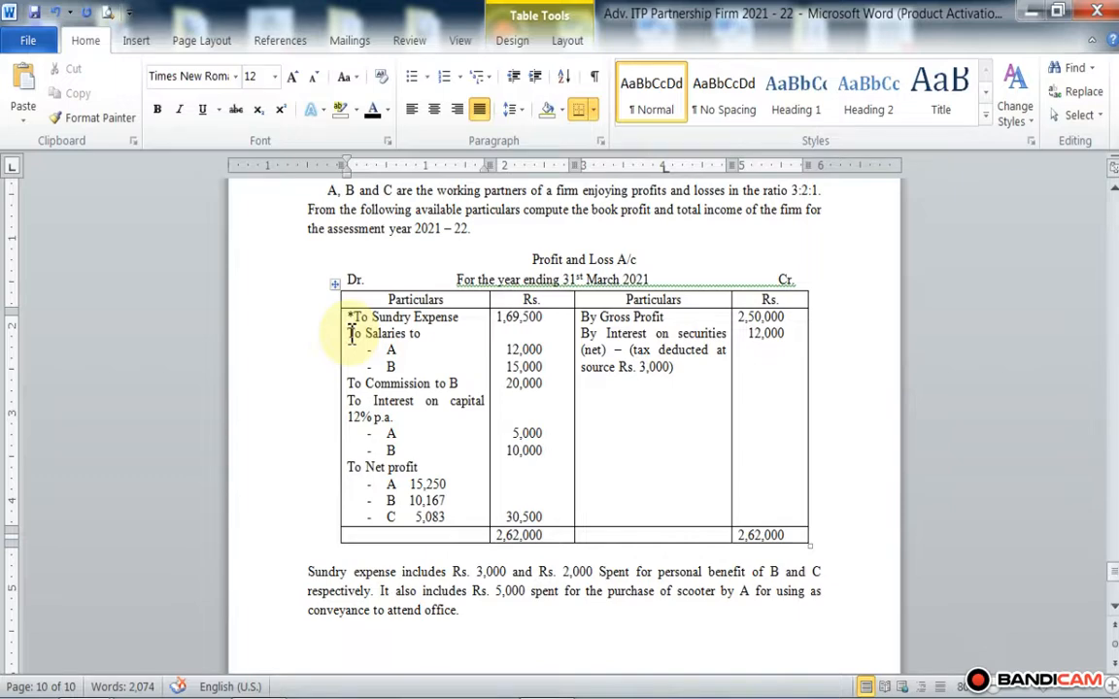
{"action": "scroll", "coordinate": [355, 340], "scroll_direction": "down", "scroll_amount": 1}
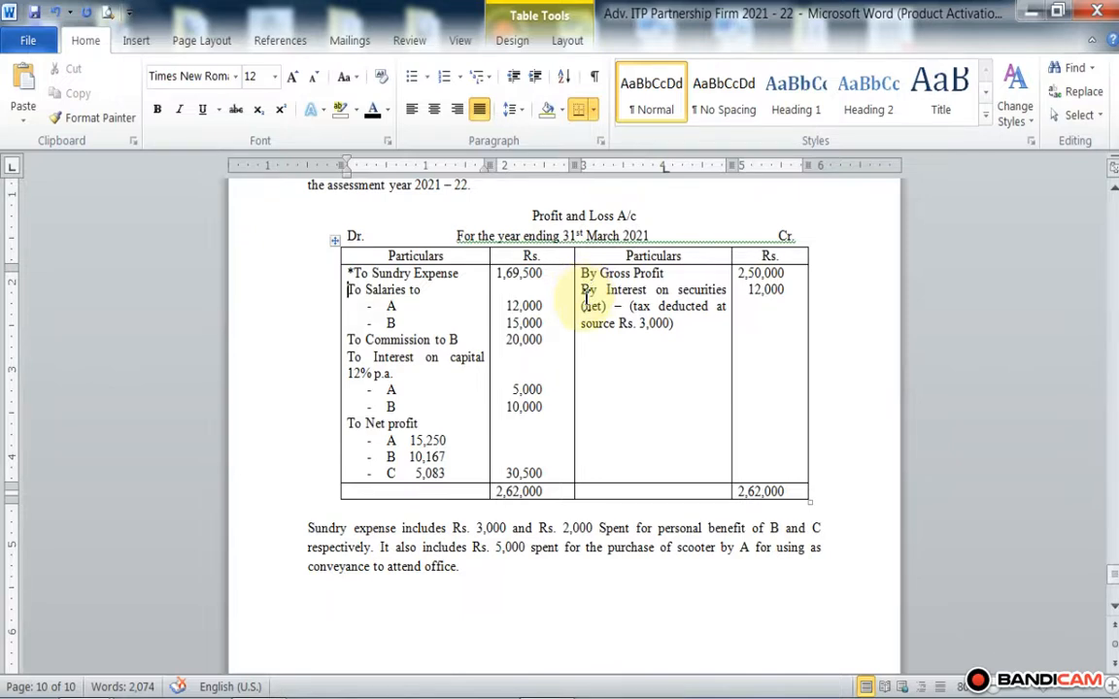
{"action": "scroll", "coordinate": [587, 298], "scroll_direction": "down", "scroll_amount": 3}
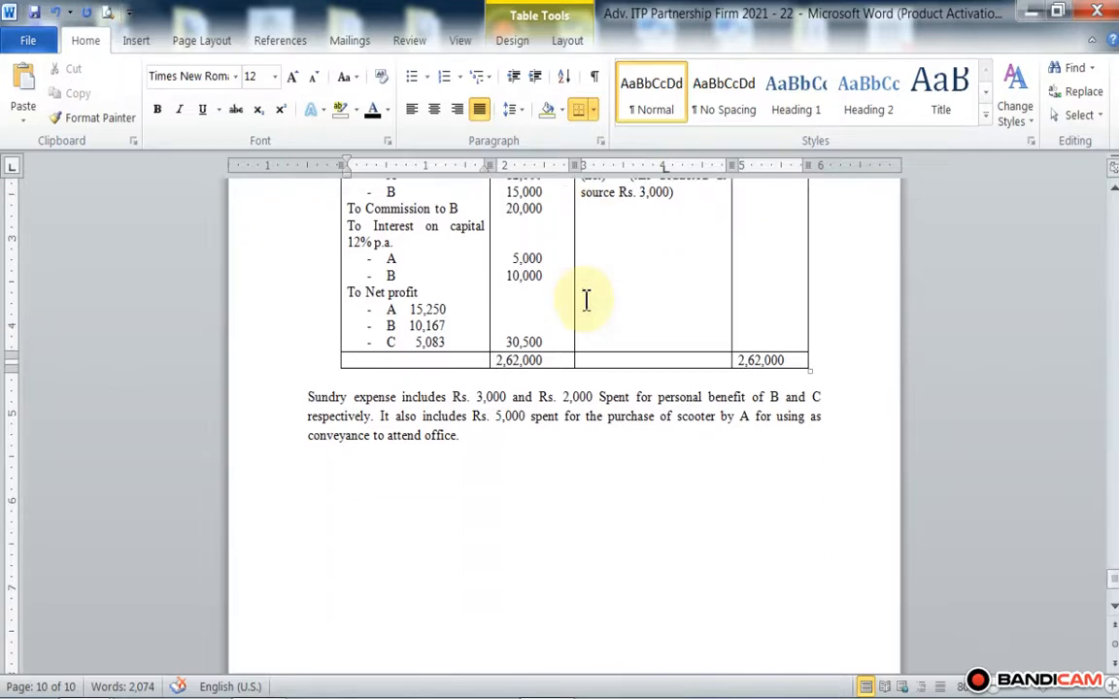
{"action": "scroll", "coordinate": [587, 300], "scroll_direction": "down", "scroll_amount": 1}
{"action": "scroll", "coordinate": [584, 300], "scroll_direction": "up", "scroll_amount": 5}
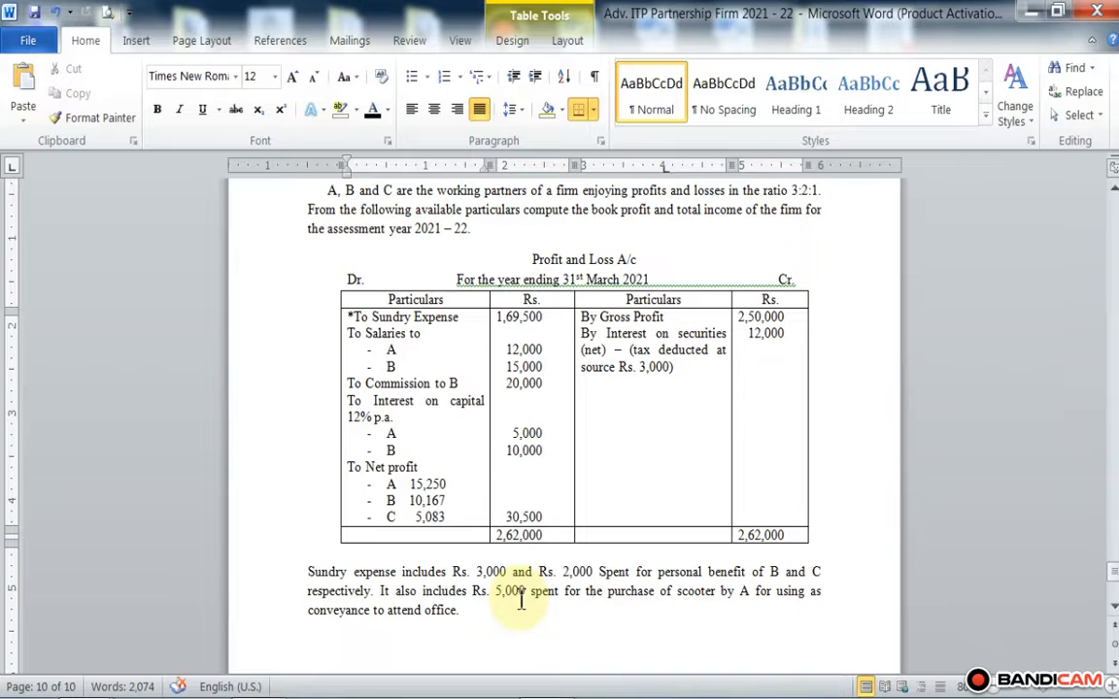
{"action": "scroll", "coordinate": [522, 598], "scroll_direction": "down", "scroll_amount": 4}
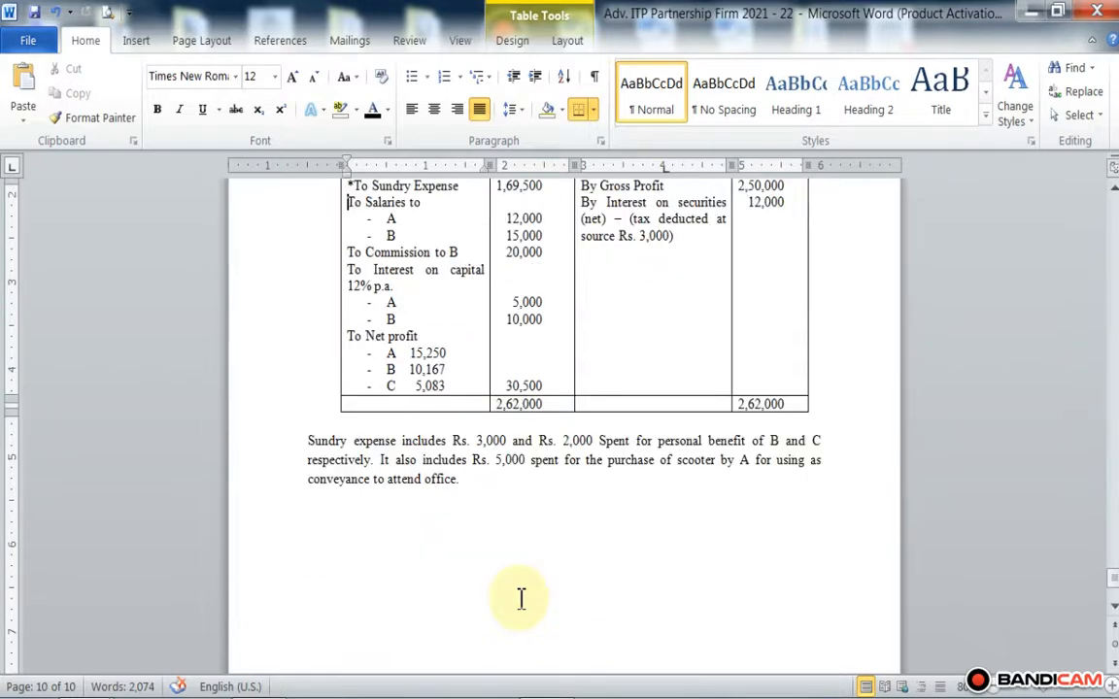
{"action": "scroll", "coordinate": [314, 457], "scroll_direction": "up", "scroll_amount": 2}
Step: Add a line reading Solution in the empty space below the sundry expense note
{"action": "scroll", "coordinate": [337, 496], "scroll_direction": "down", "scroll_amount": 1}
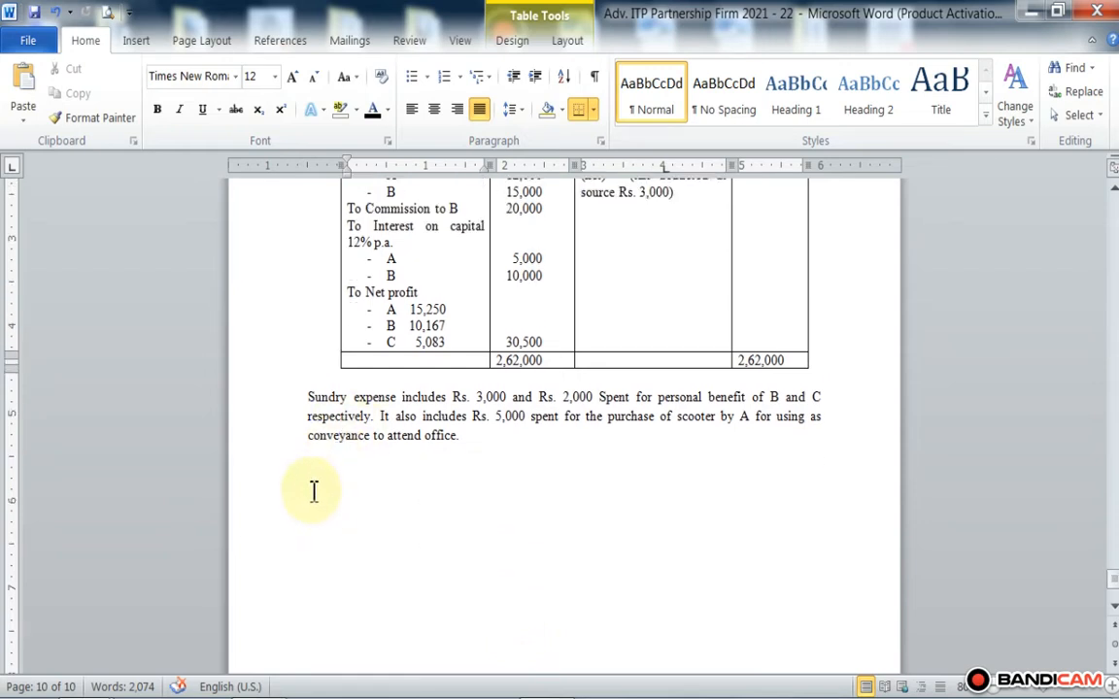
{"action": "left_click", "coordinate": [305, 475]}
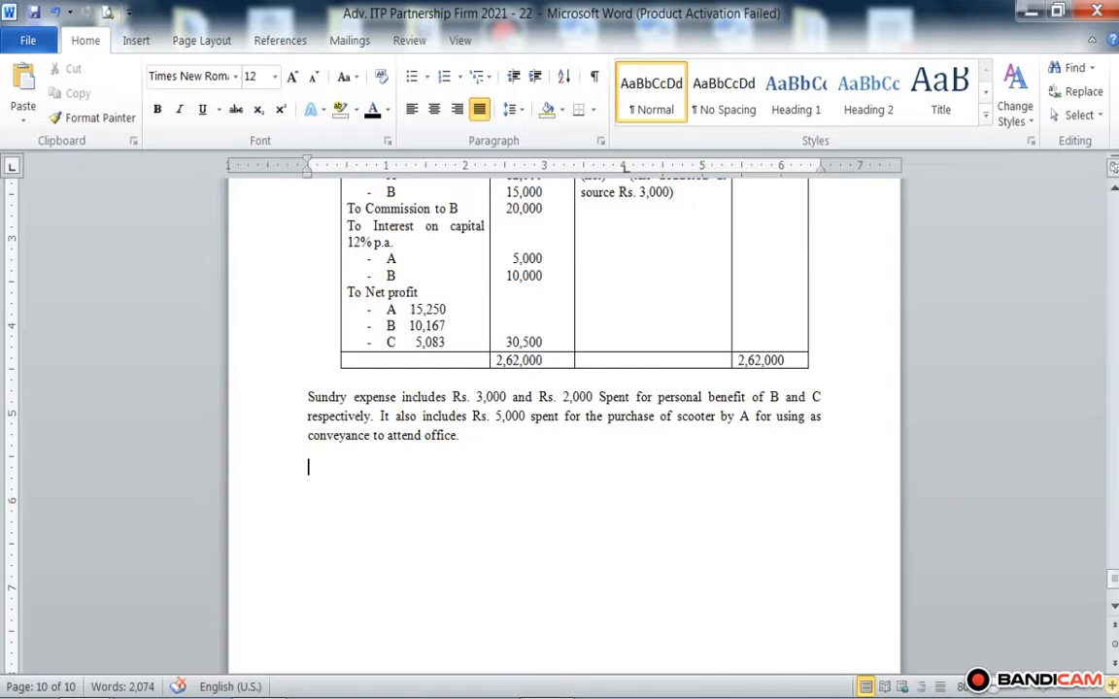
{"action": "type", "text": "Sp"}
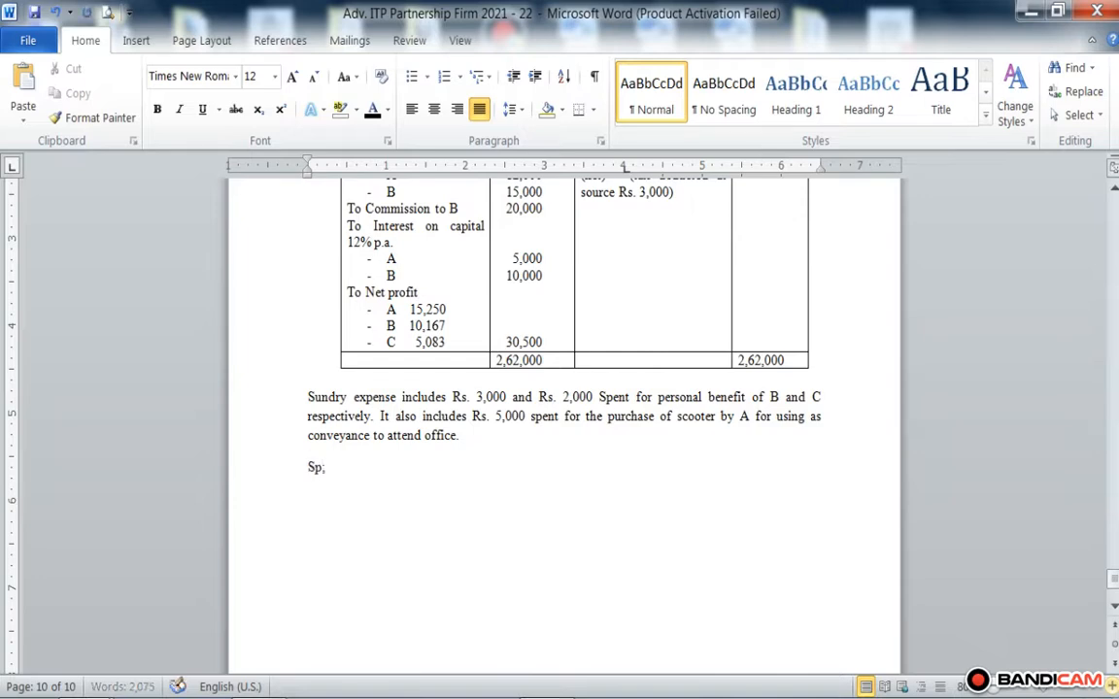
{"action": "key", "text": "BackSpace"}
{"action": "type", "text": "olution"}
{"action": "key", "text": "Return"}
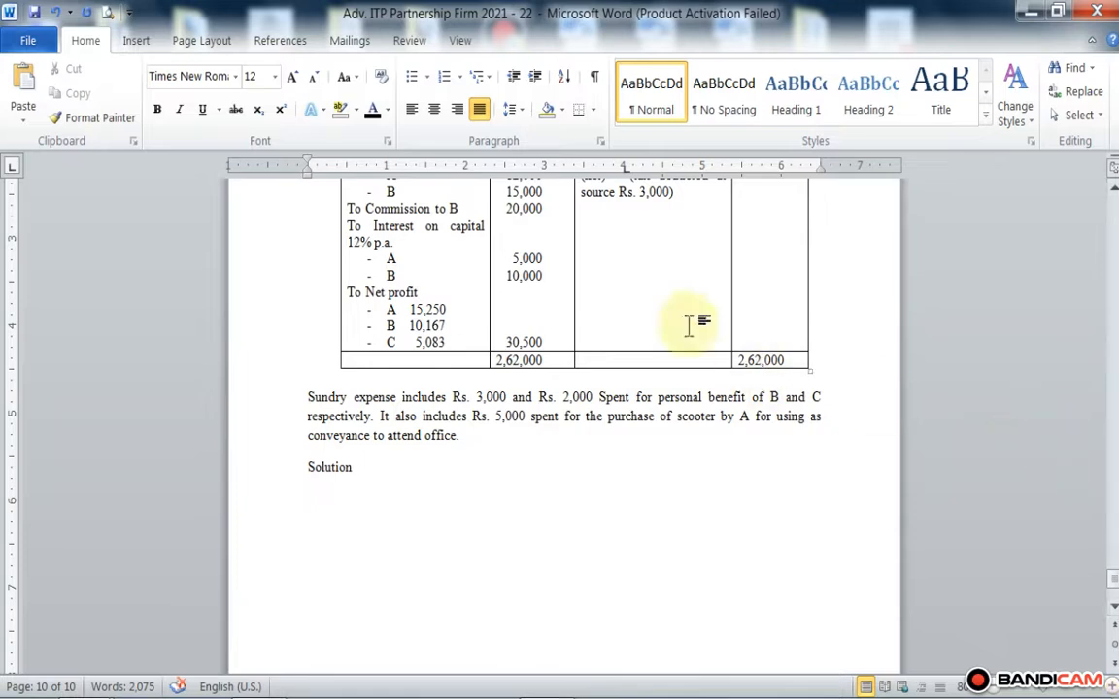
Step: Add the centred heading "Computation of Book Profit and Total Income of Partnership Firm" below Solution, followed by a new line
{"action": "left_click", "coordinate": [435, 113]}
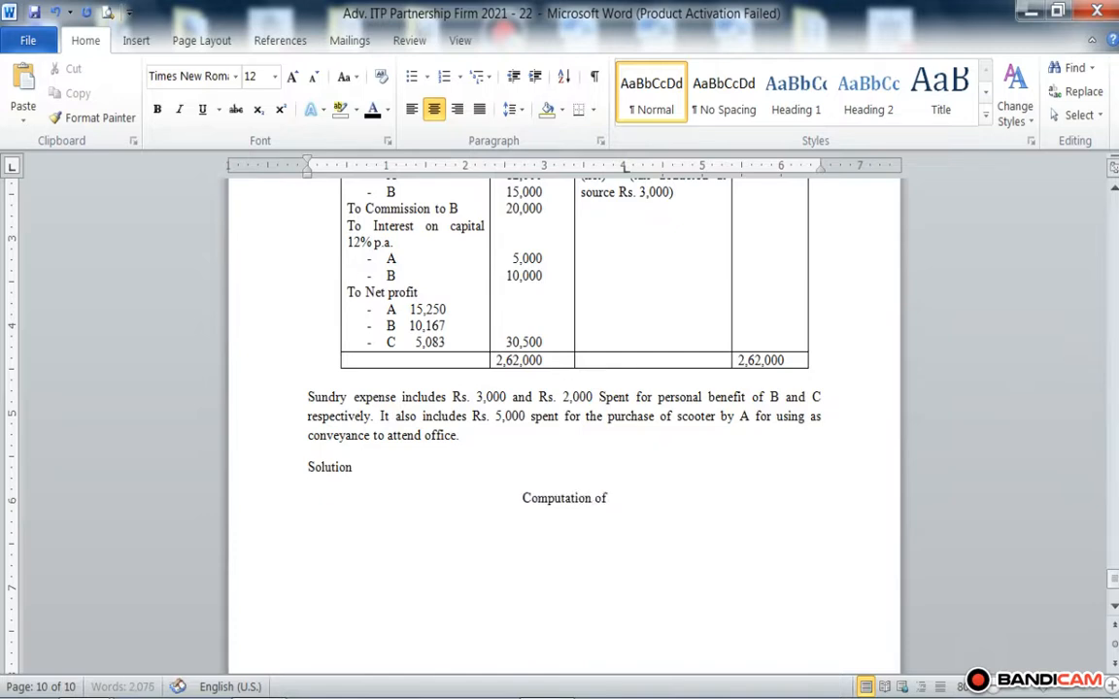
{"action": "type", "text": "Book"}
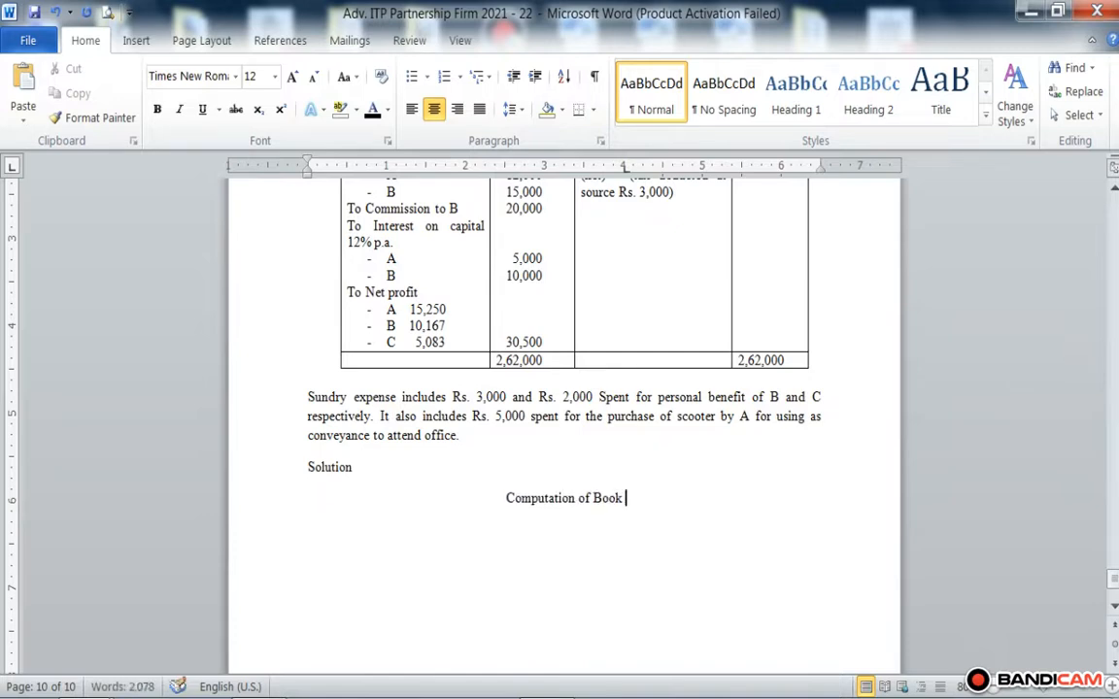
{"action": "type", "text": " pro Prt"}
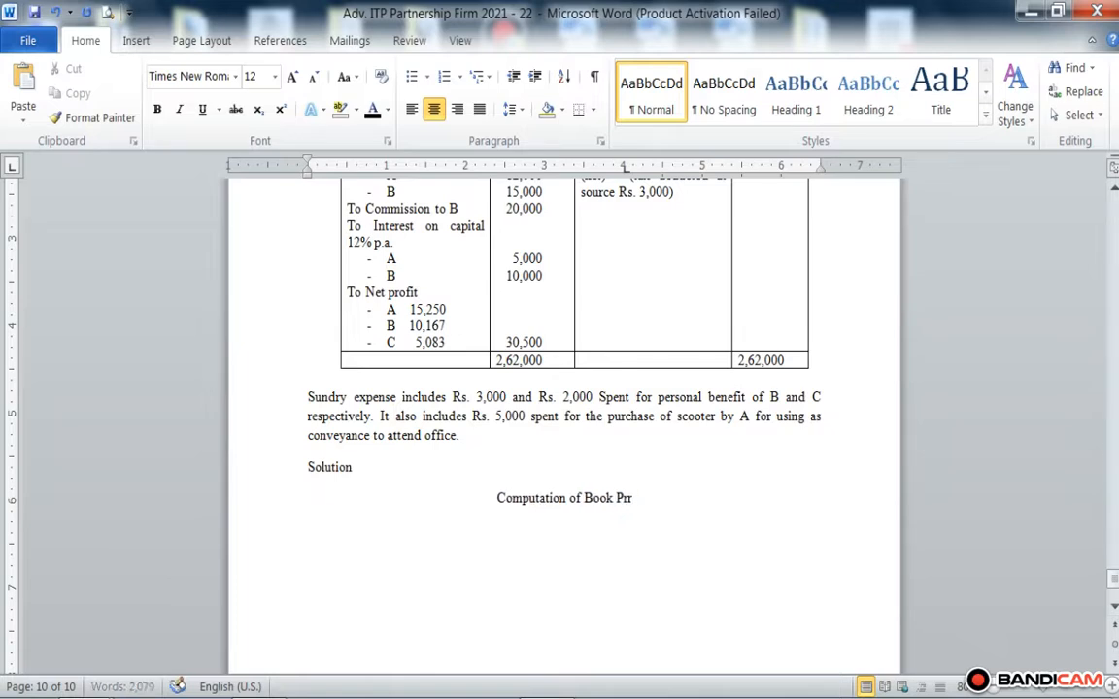
{"action": "key", "text": "BackSpace"}
{"action": "type", "text": "ofit and "}
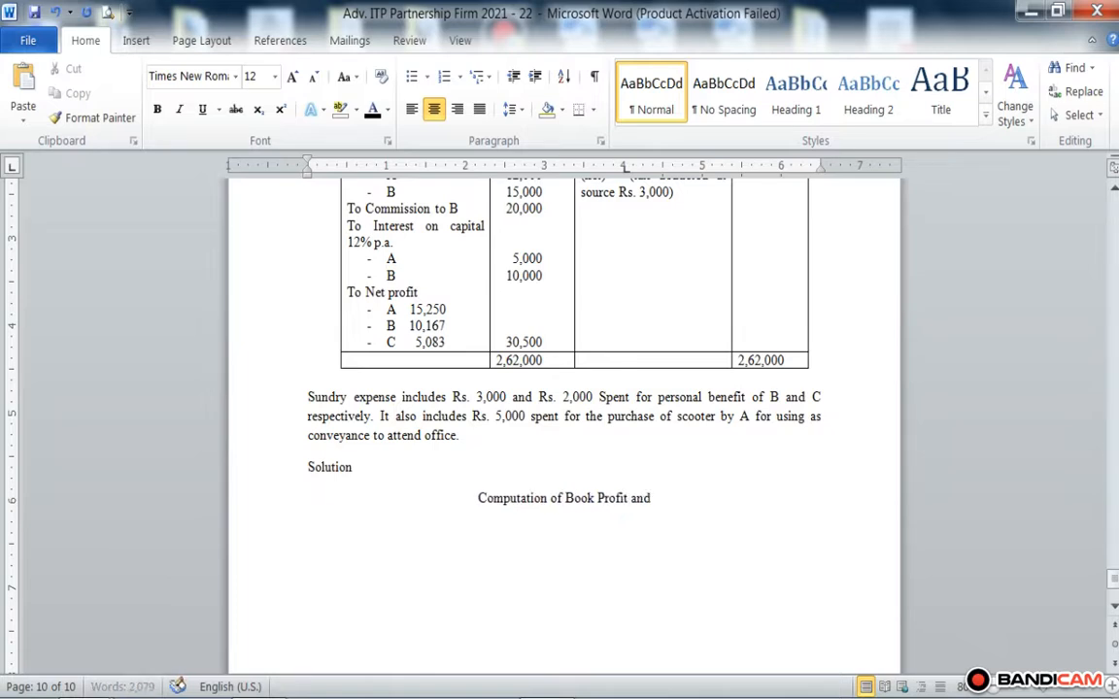
{"action": "type", "text": "T"}
{"action": "key", "text": "BackSpace"}
{"action": "type", "text": "t"}
{"action": "key", "text": "BackSpace"}
{"action": "type", "text": "Tota"}
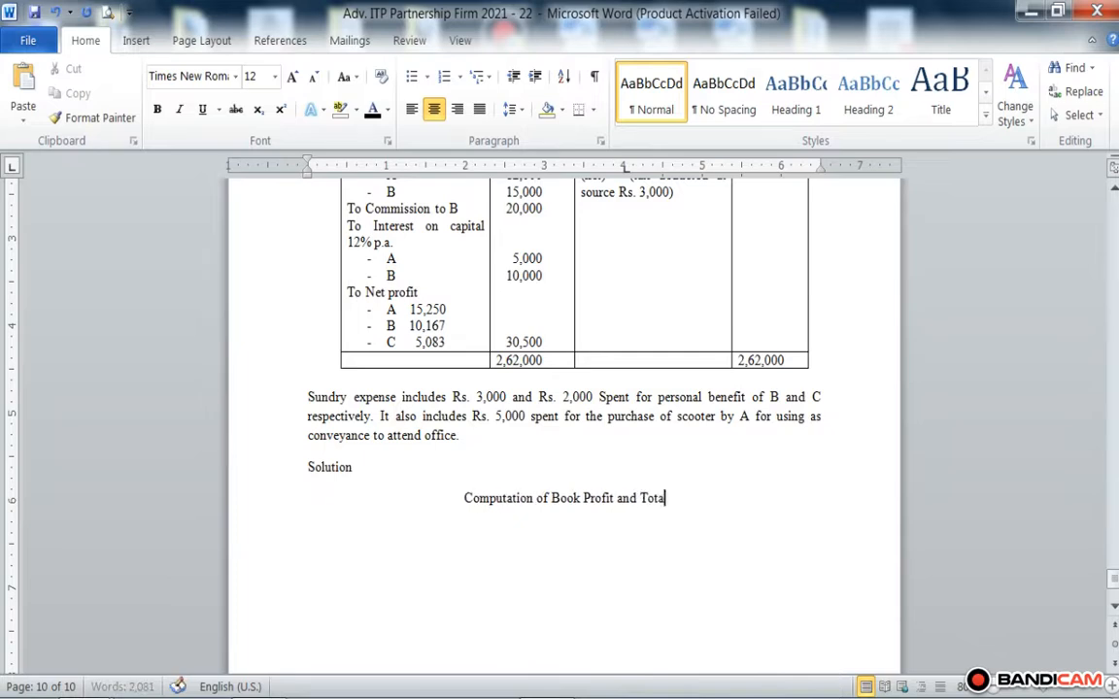
{"action": "type", "text": "l Income of"}
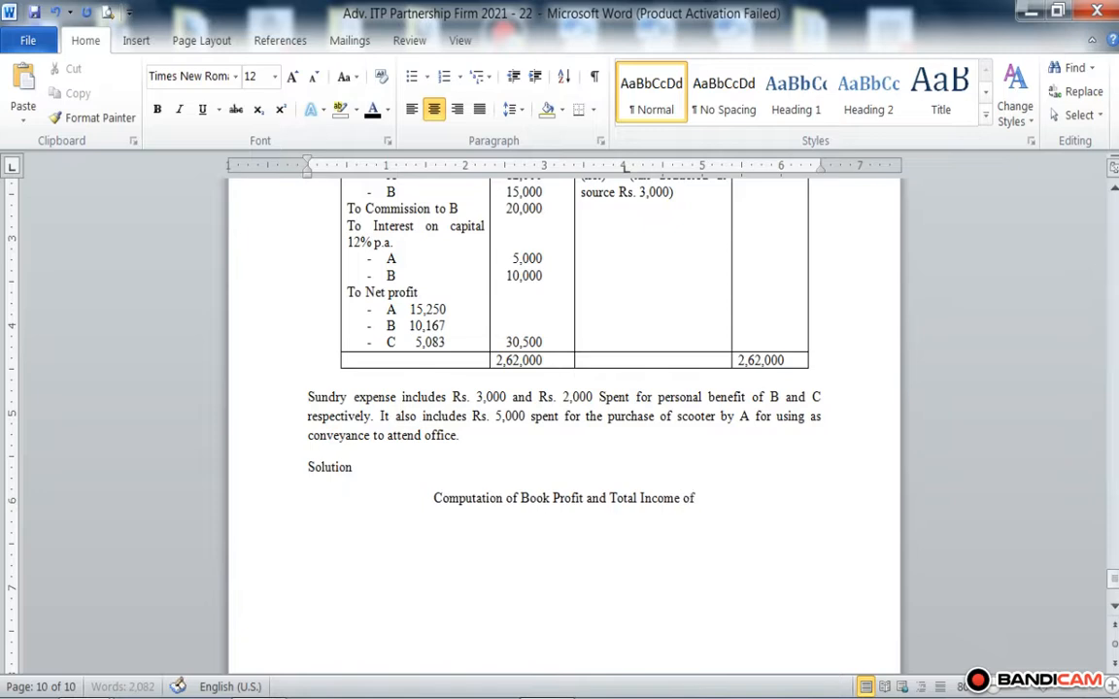
{"action": "type", "text": " Partners"}
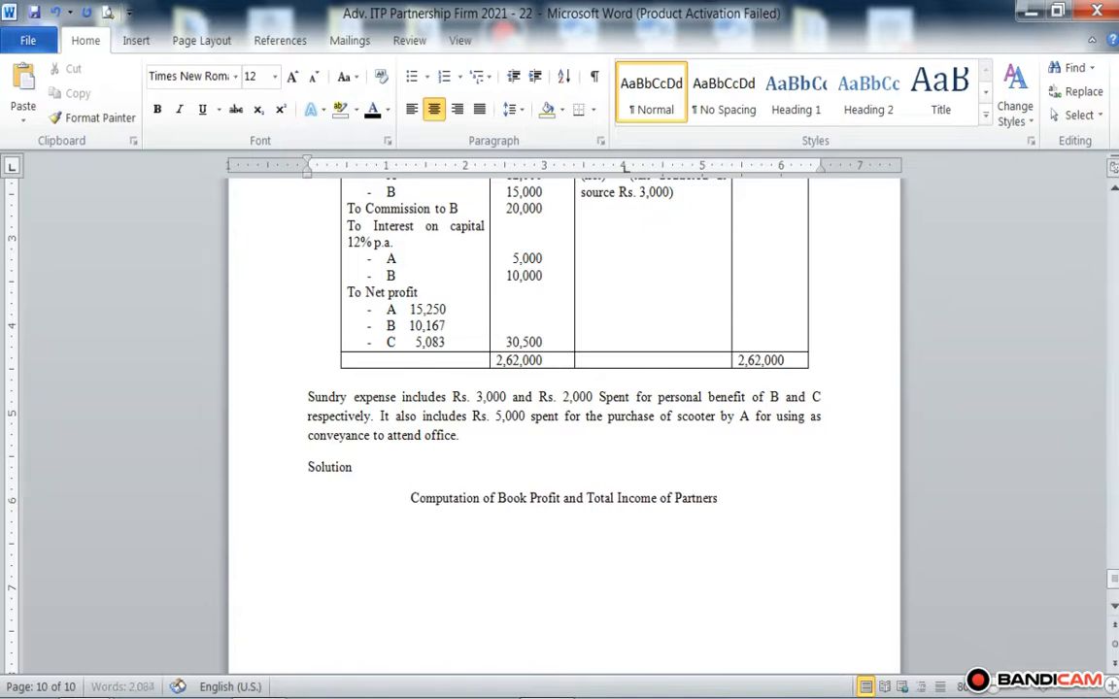
{"action": "type", "text": "hip Firm"}
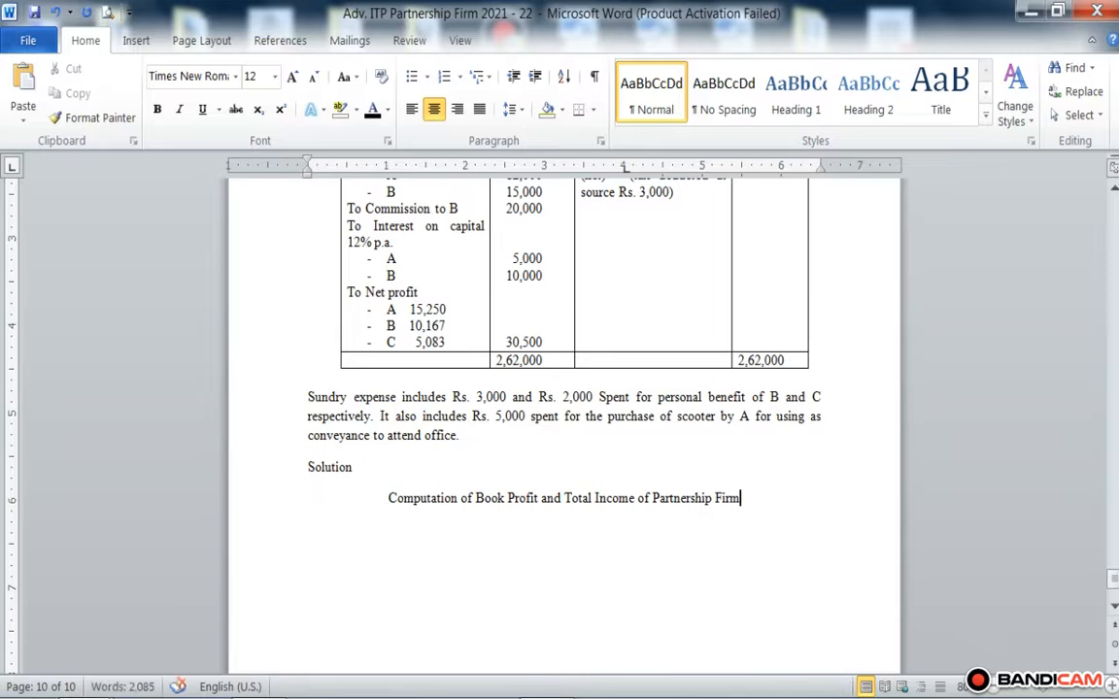
{"action": "key", "text": "Return"}
Step: Enter "AY: 2021 – 22" on the line below the computation heading and justify that line
{"action": "type", "text": "AY"}
{"action": "type", "text": ":"}
{"action": "type", "text": " 2021"}
{"action": "type", "text": " - 22"}
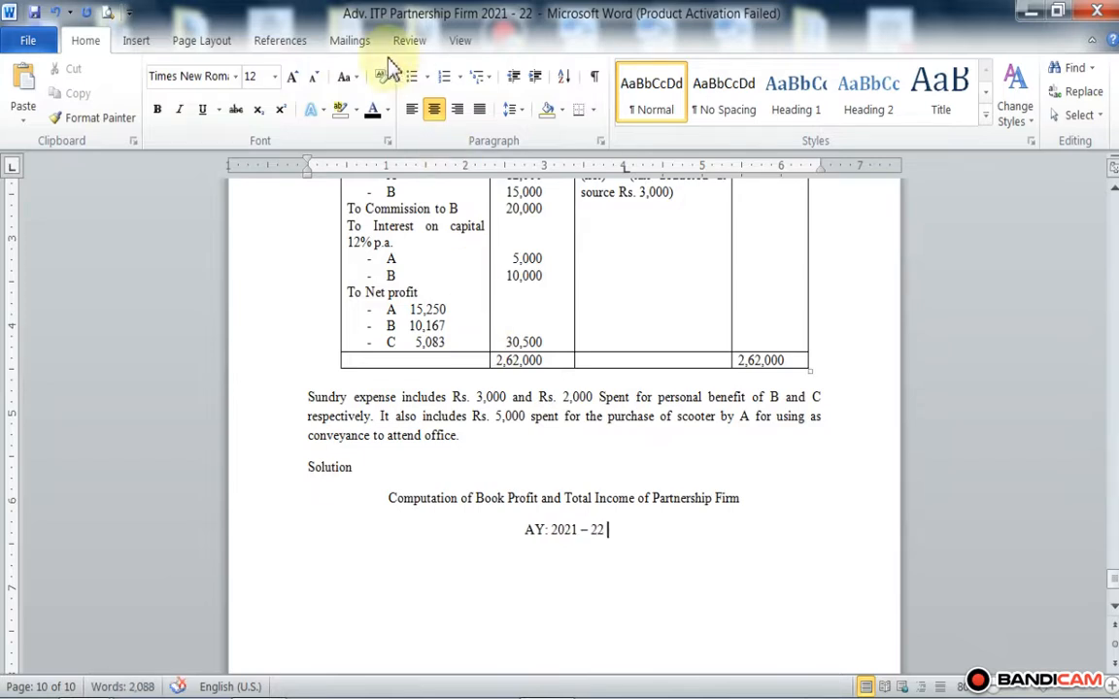
{"action": "left_click", "coordinate": [479, 108]}
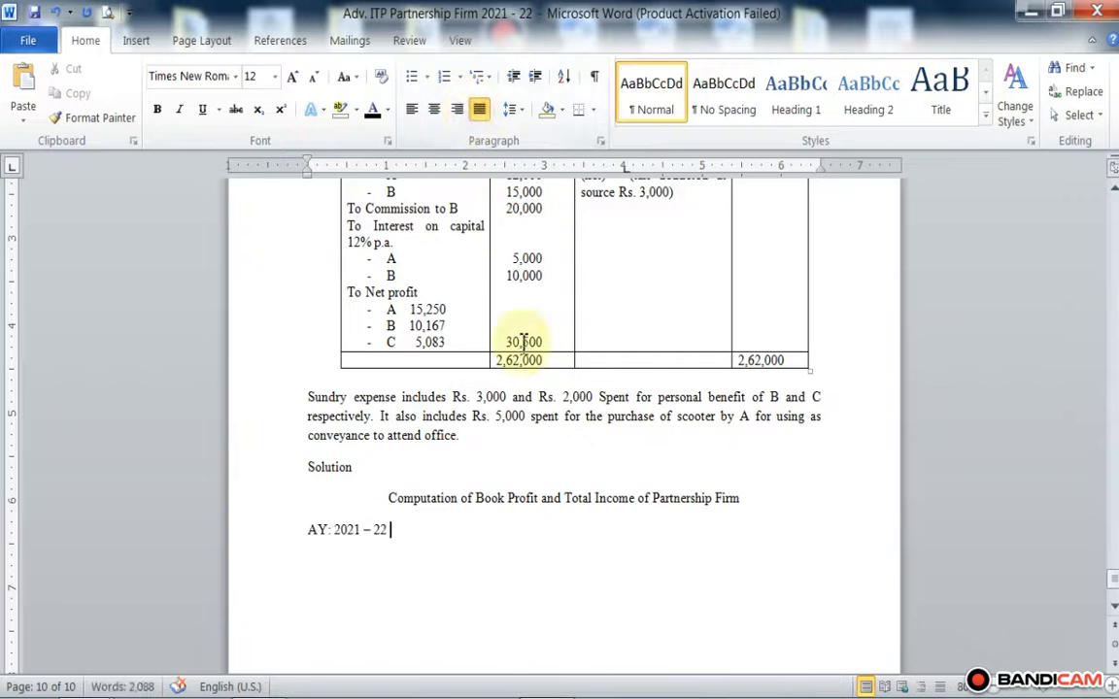
Step: Add "PY: 2020 -21" further along the AY line, separated by tab spacing, and begin a new line below
{"action": "key", "text": "Tab"}
{"action": "key", "text": "BackSpace"}
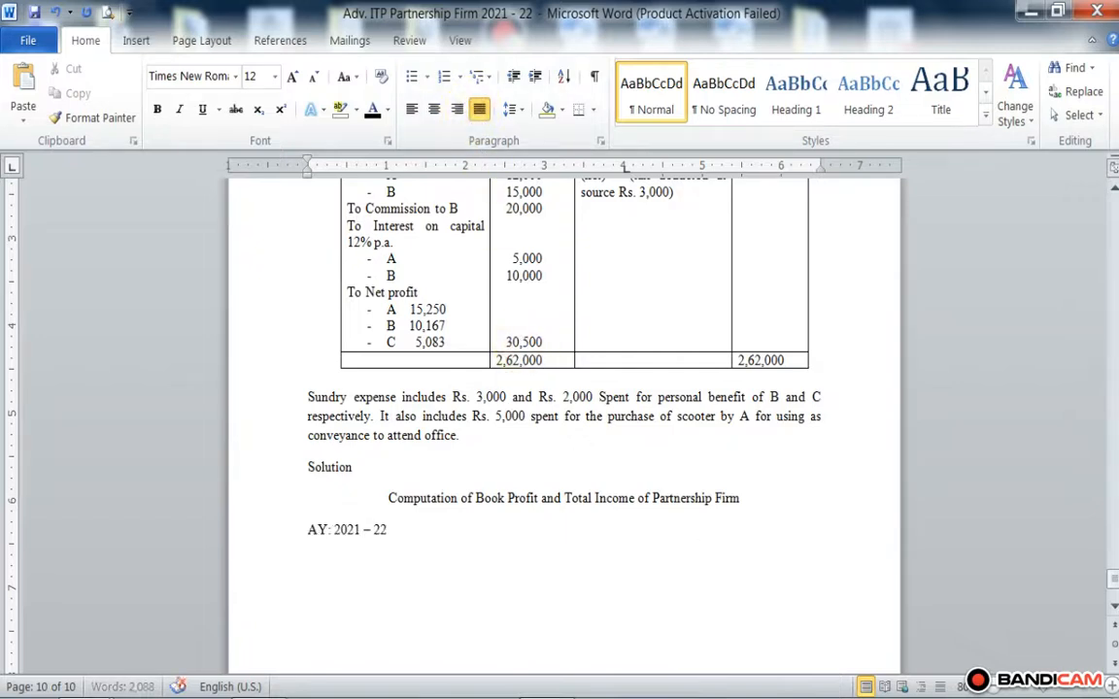
{"action": "type", "text": "PY: 2020"}
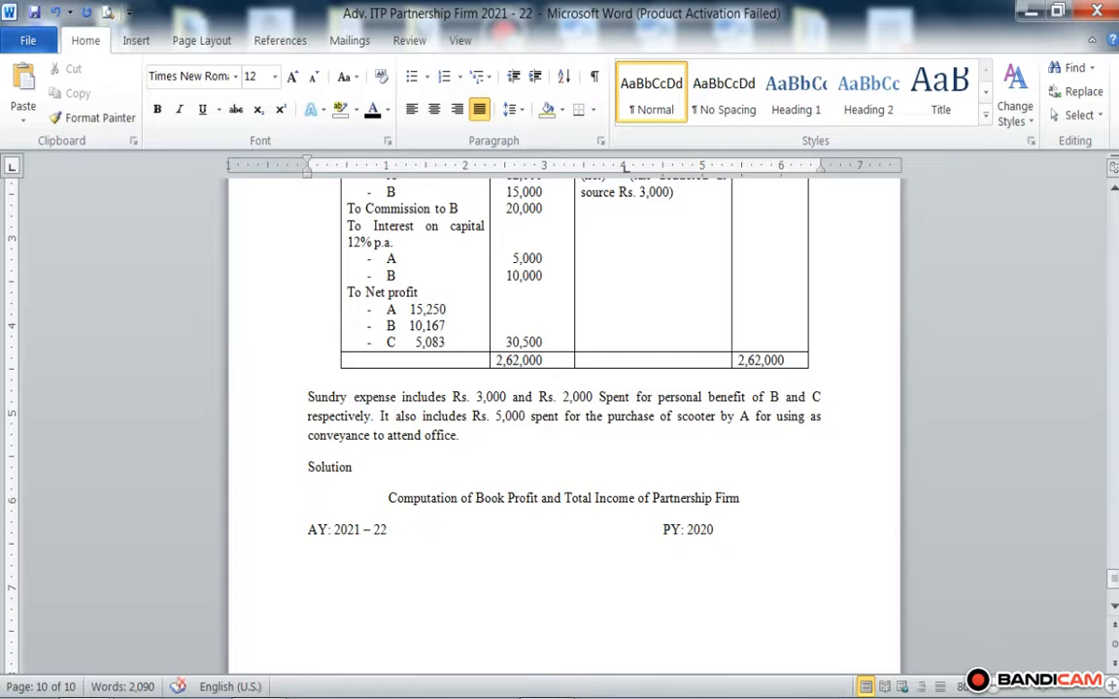
{"action": "type", "text": " -21"}
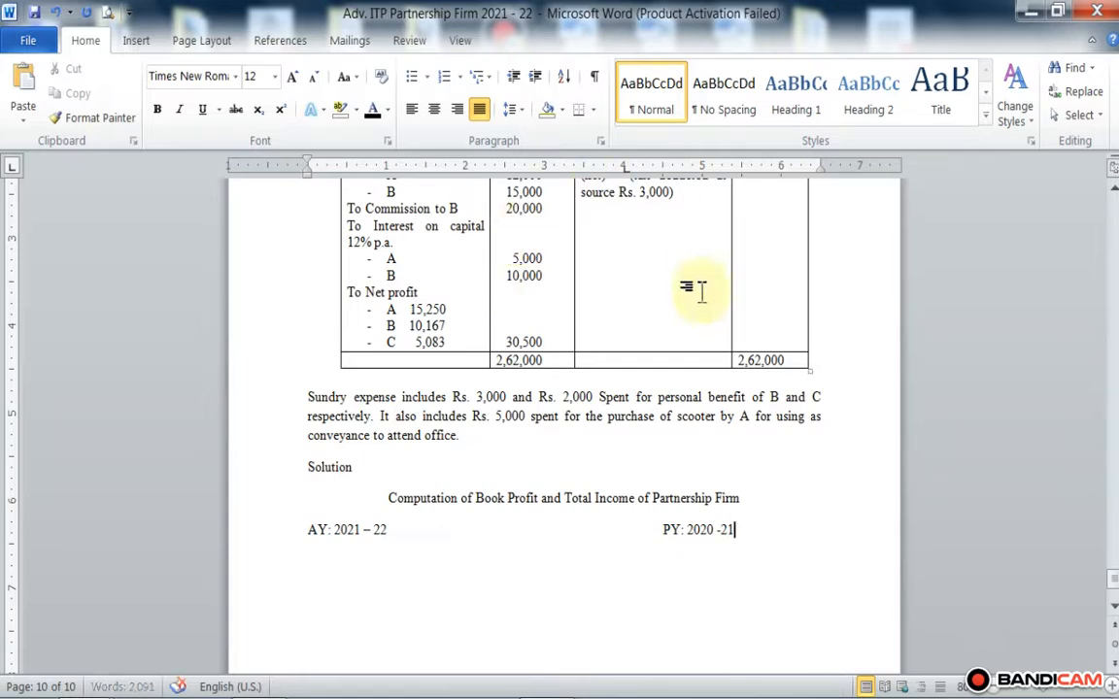
{"action": "key", "text": "Return"}
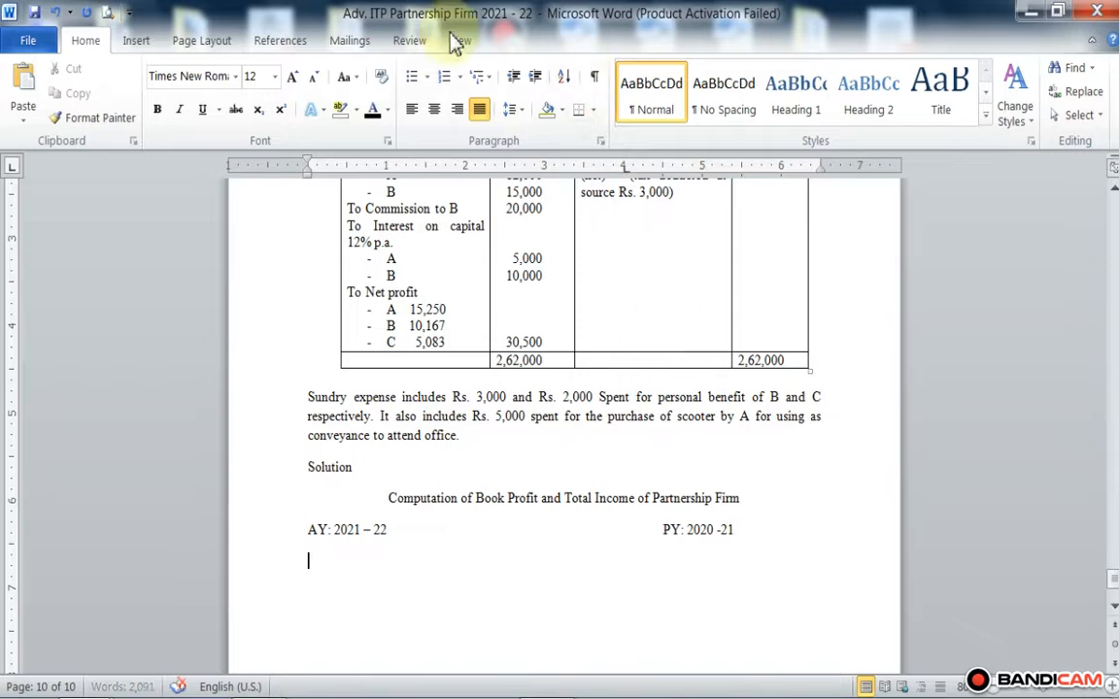
Step: Insert a table with three columns and one row below the AY and PY line
{"action": "left_click", "coordinate": [138, 41]}
{"action": "left_click", "coordinate": [157, 85]}
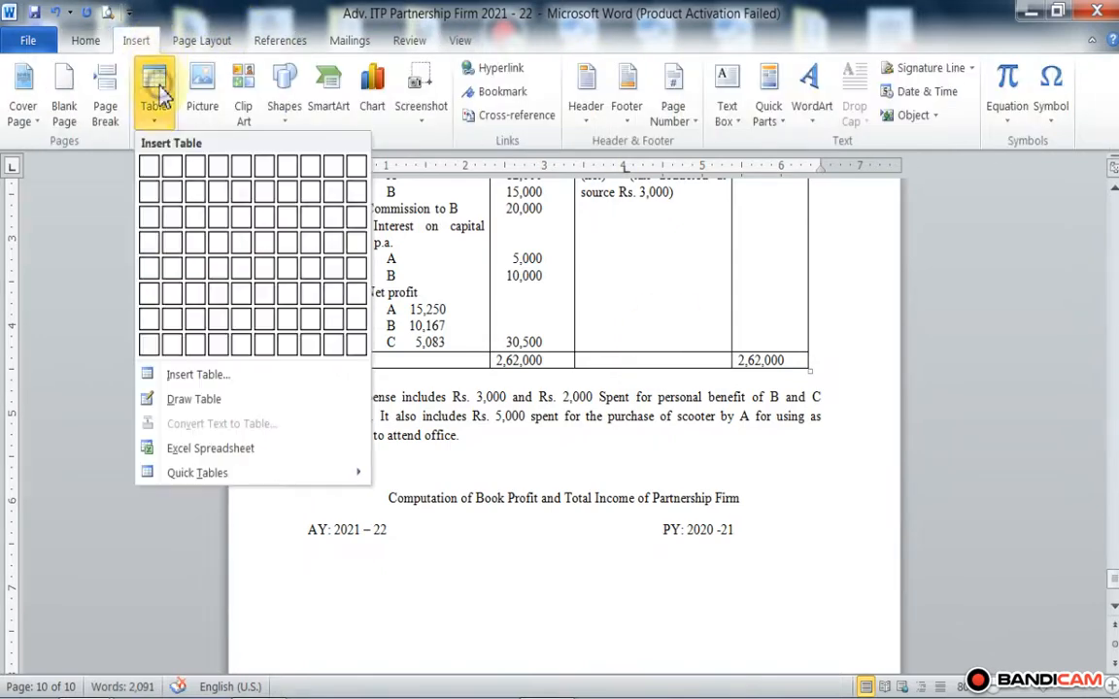
{"action": "left_click", "coordinate": [195, 168]}
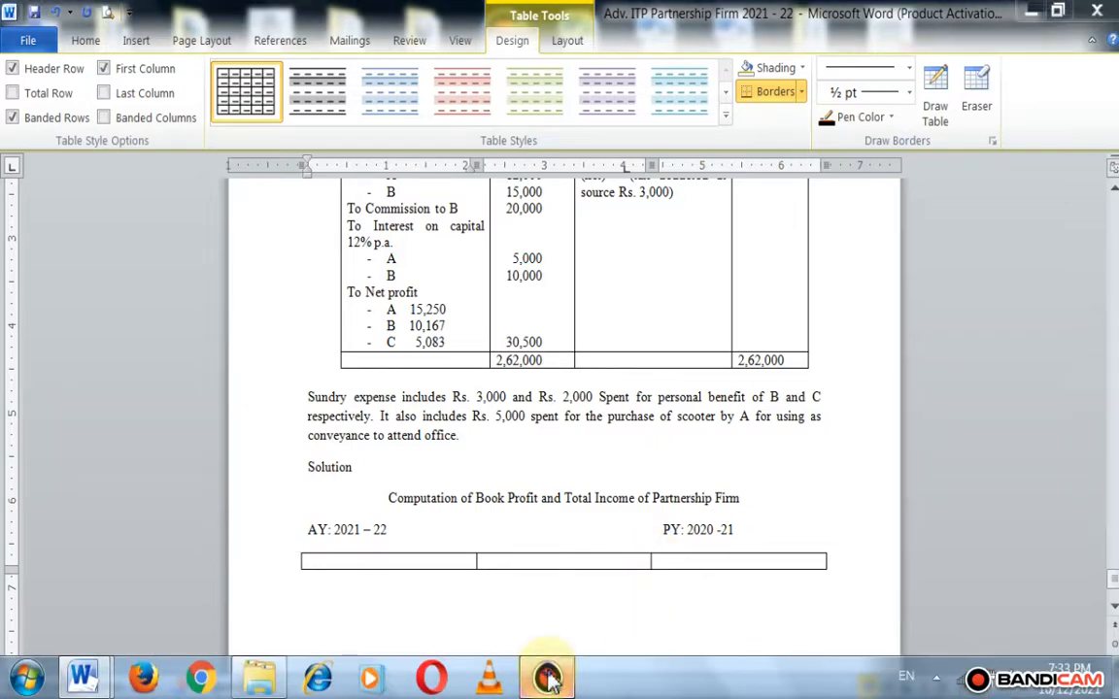
{"action": "left_click", "coordinate": [546, 677]}
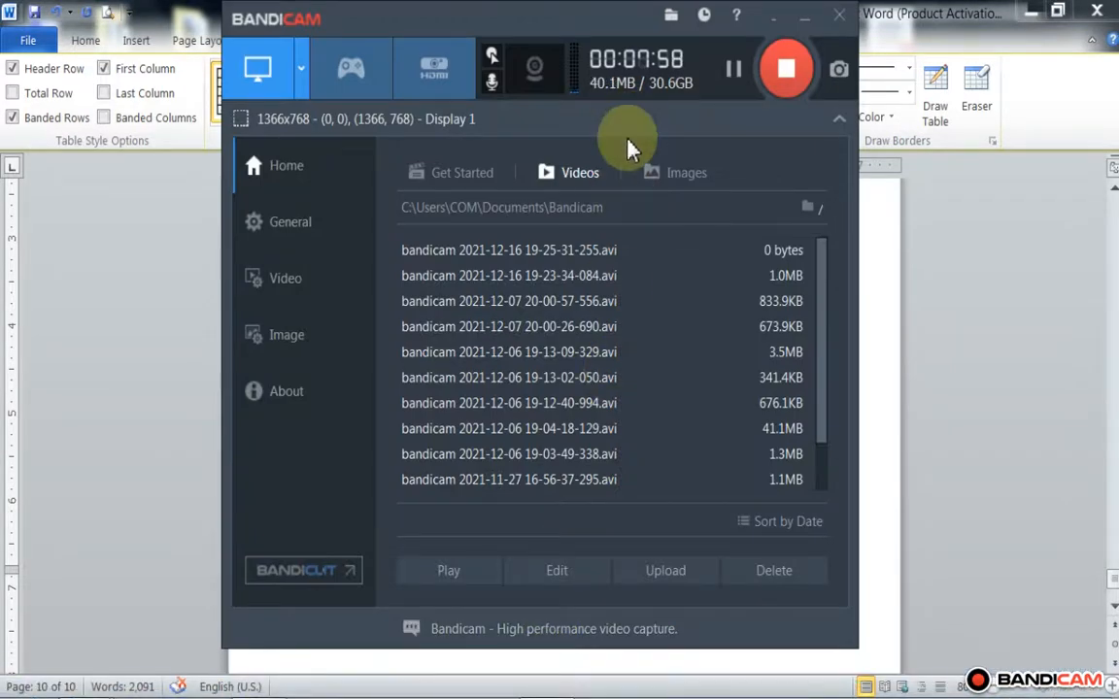
{"action": "left_click", "coordinate": [803, 21]}
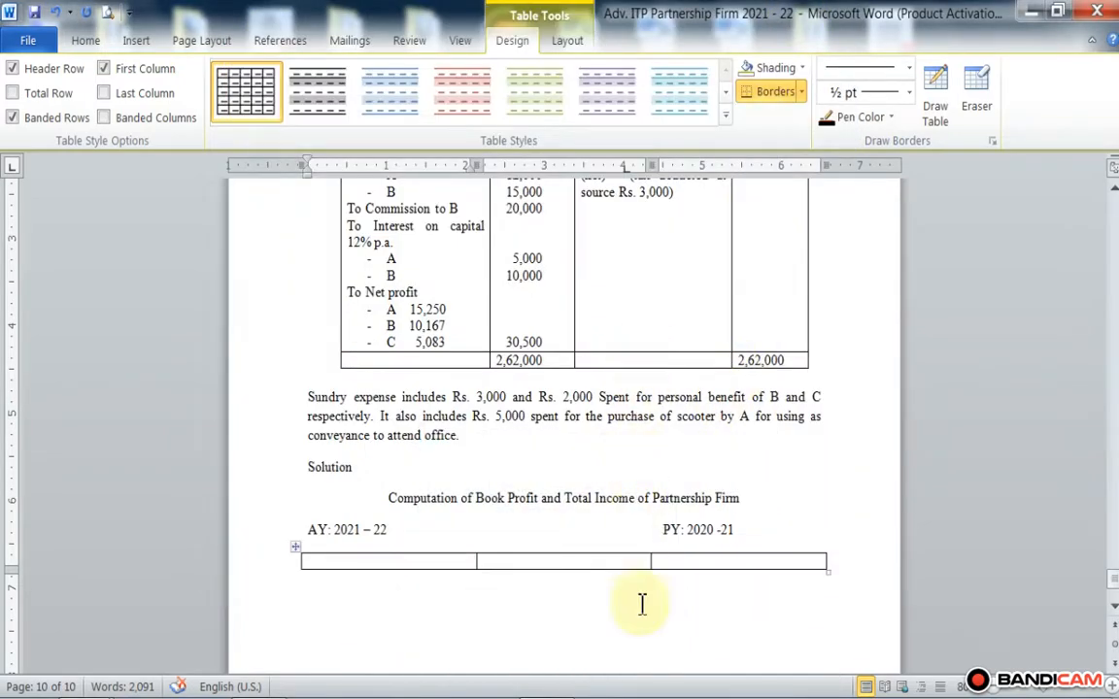
Step: Resize the new table's columns, widening the first and narrowing the other two, with dividers at about 4.2 and 5.4 inches on the ruler
{"action": "left_click_drag", "start_coordinate": [649, 561], "coordinate": [733, 541]}
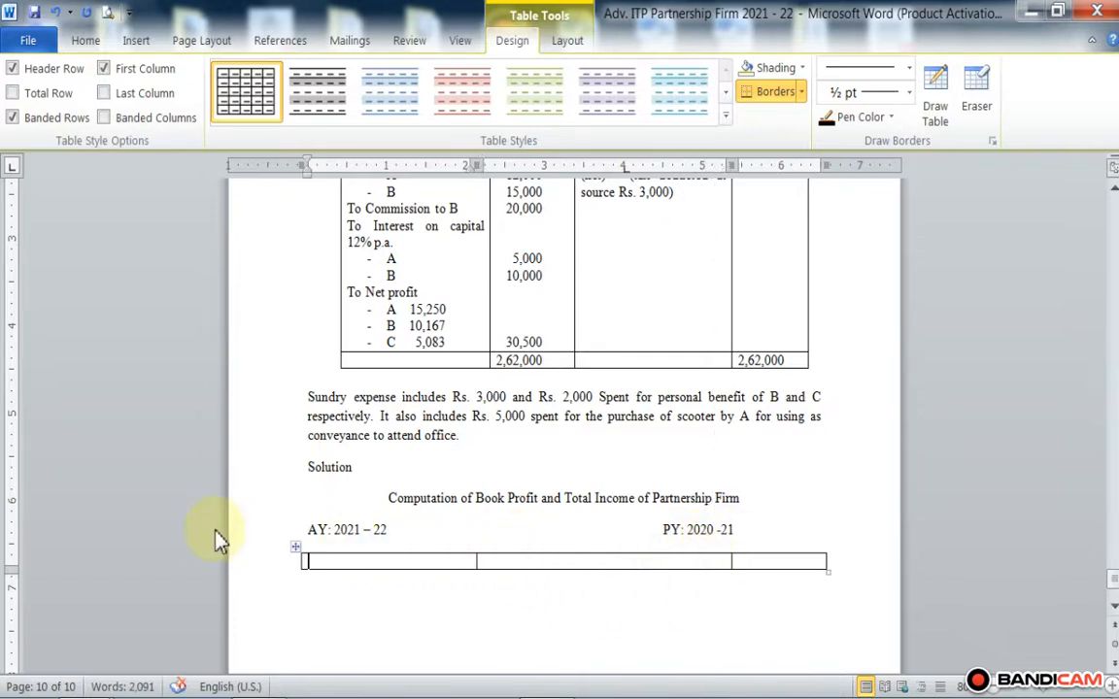
{"action": "left_click", "coordinate": [475, 564]}
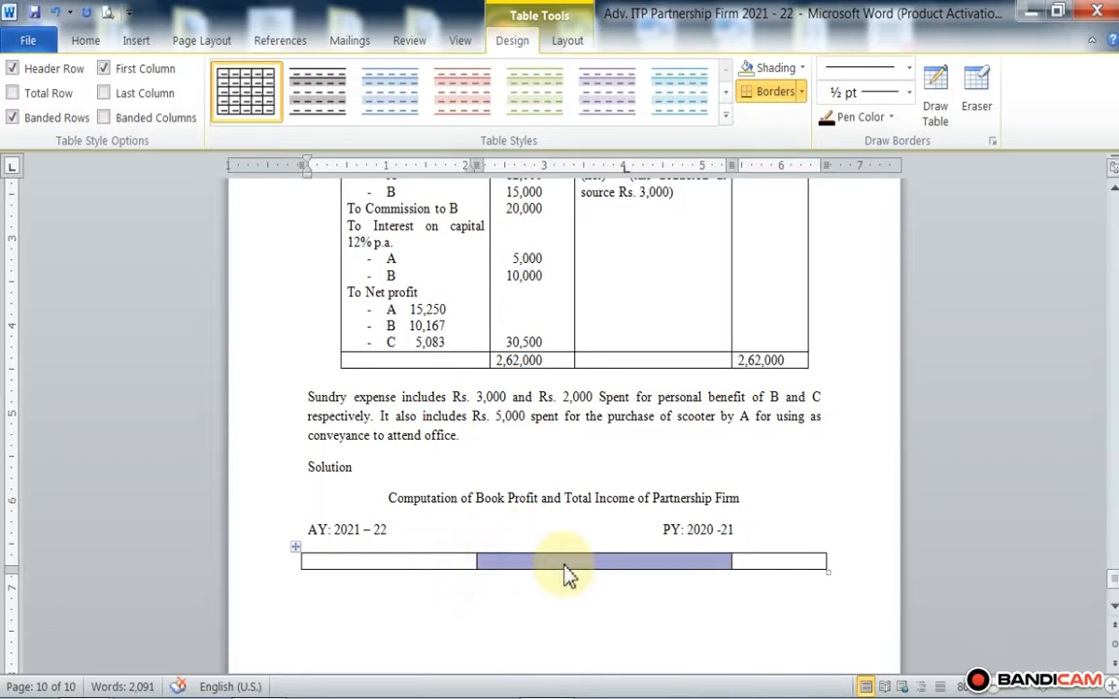
{"action": "left_click", "coordinate": [477, 621]}
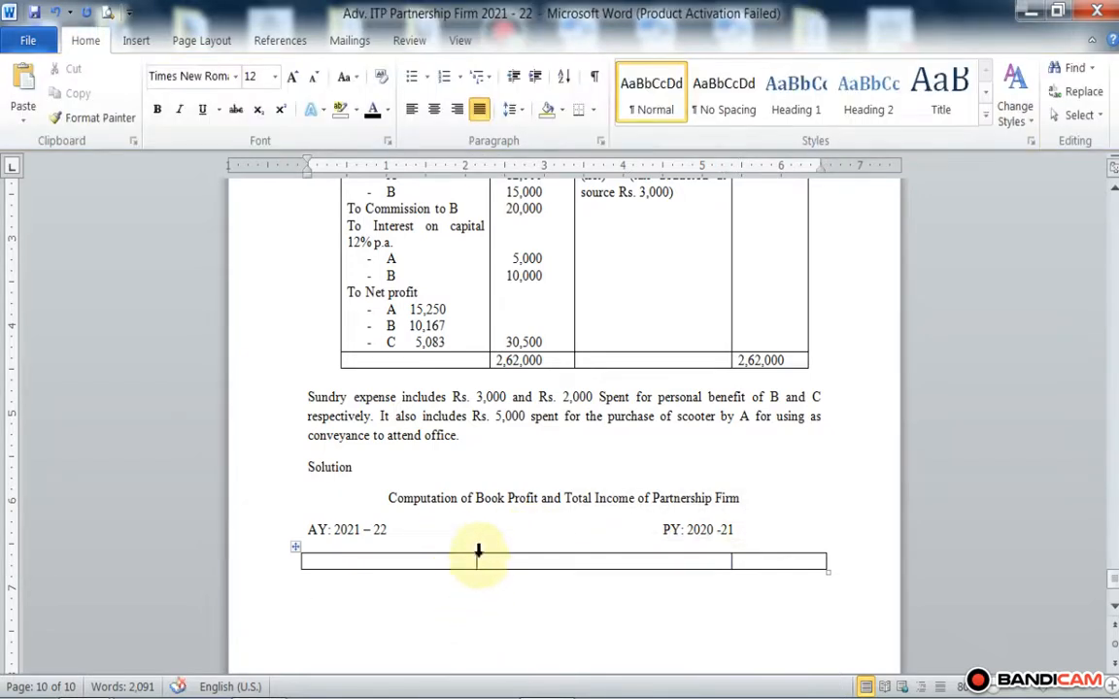
{"action": "left_click_drag", "start_coordinate": [475, 559], "coordinate": [637, 594]}
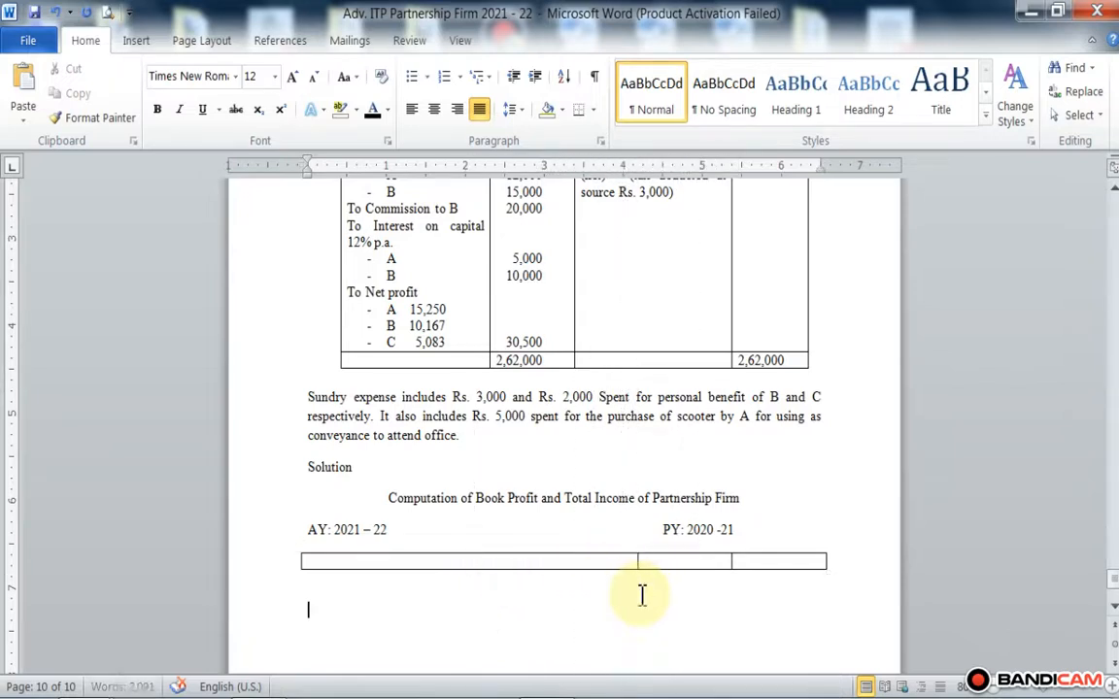
Step: Fill the table's header row with Particulars, Rs. and Rs., and add a new row below it
{"action": "left_click", "coordinate": [396, 559]}
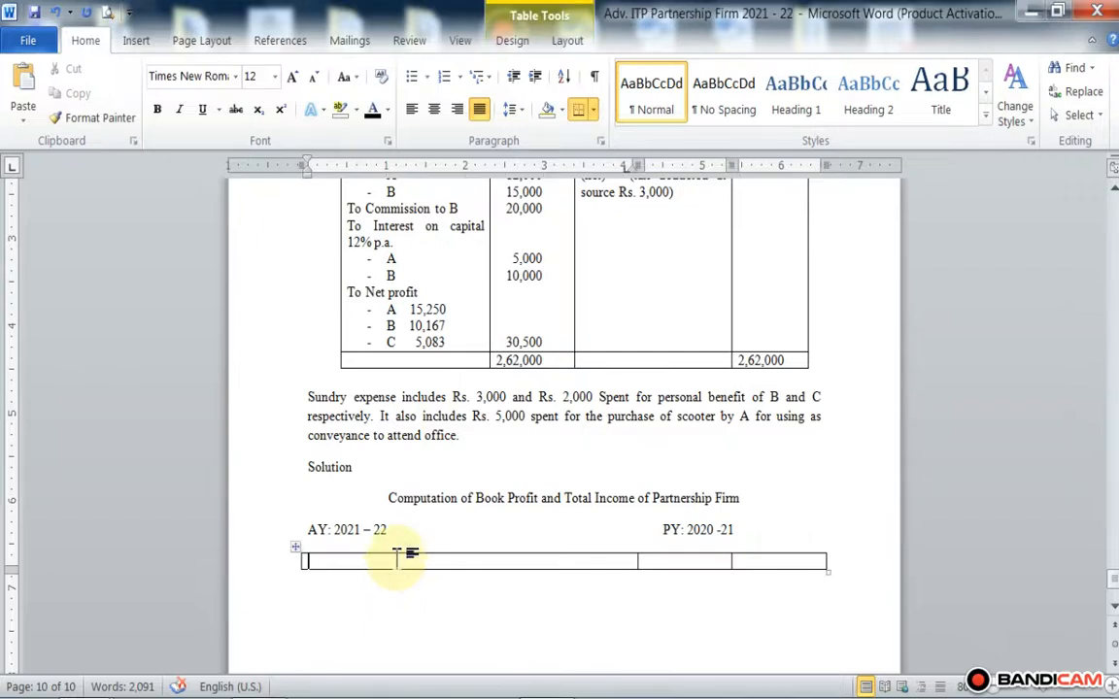
{"action": "type", "text": "Partic"}
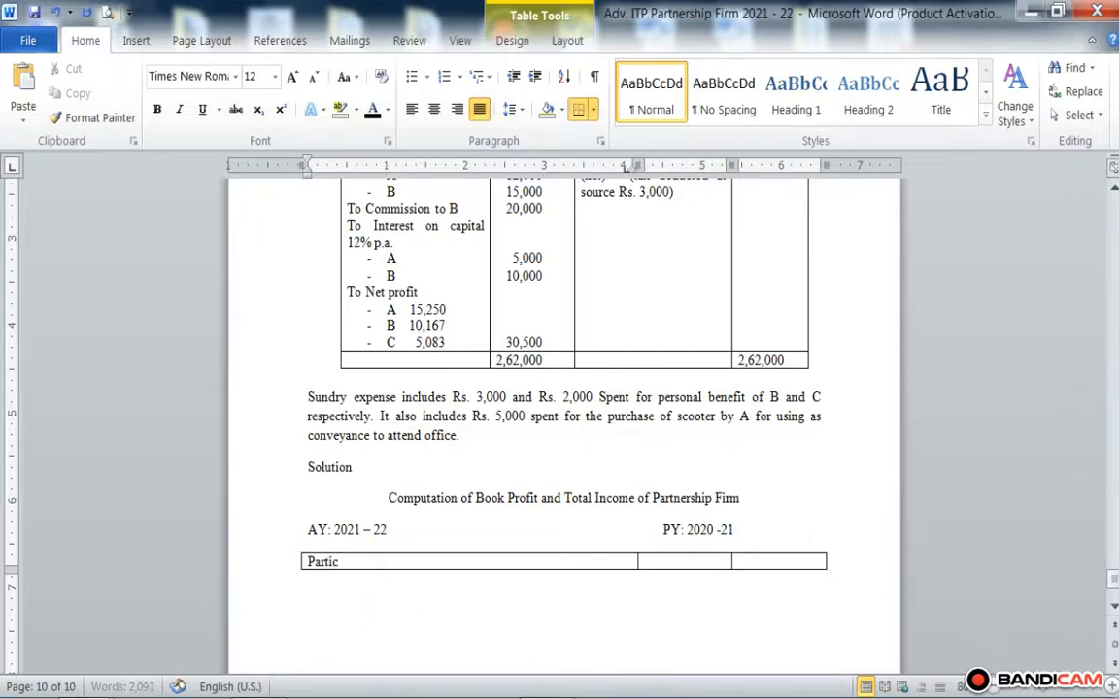
{"action": "type", "text": "ularsg"}
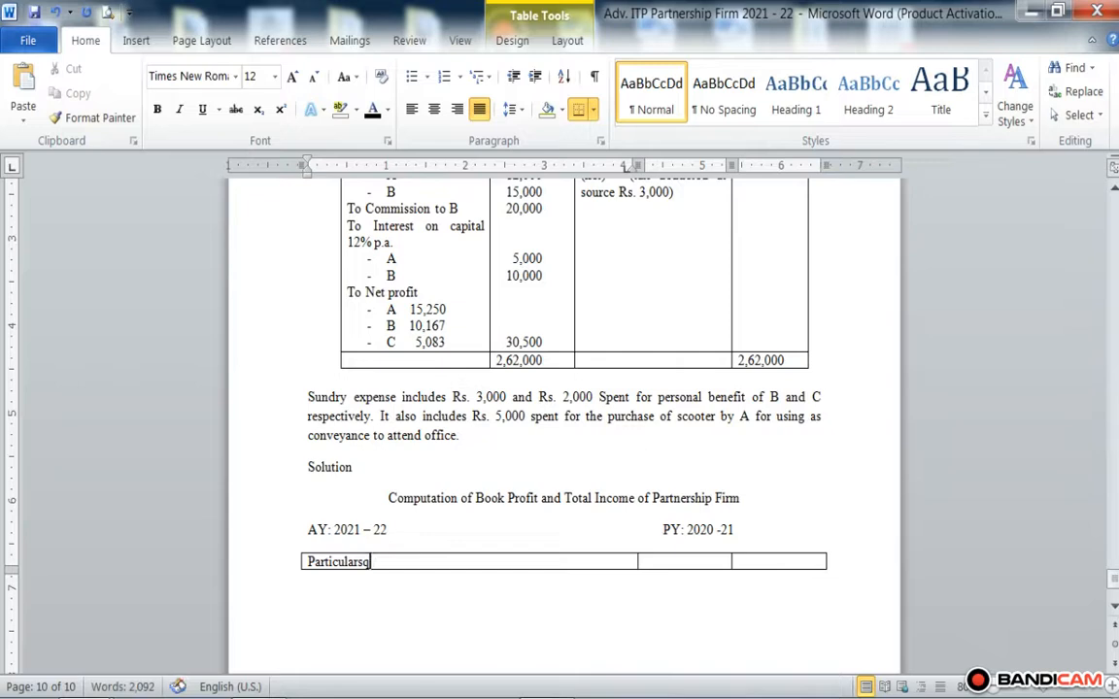
{"action": "key", "text": "BackSpace"}
{"action": "key", "text": "Tab"}
{"action": "type", "text": "Rs"}
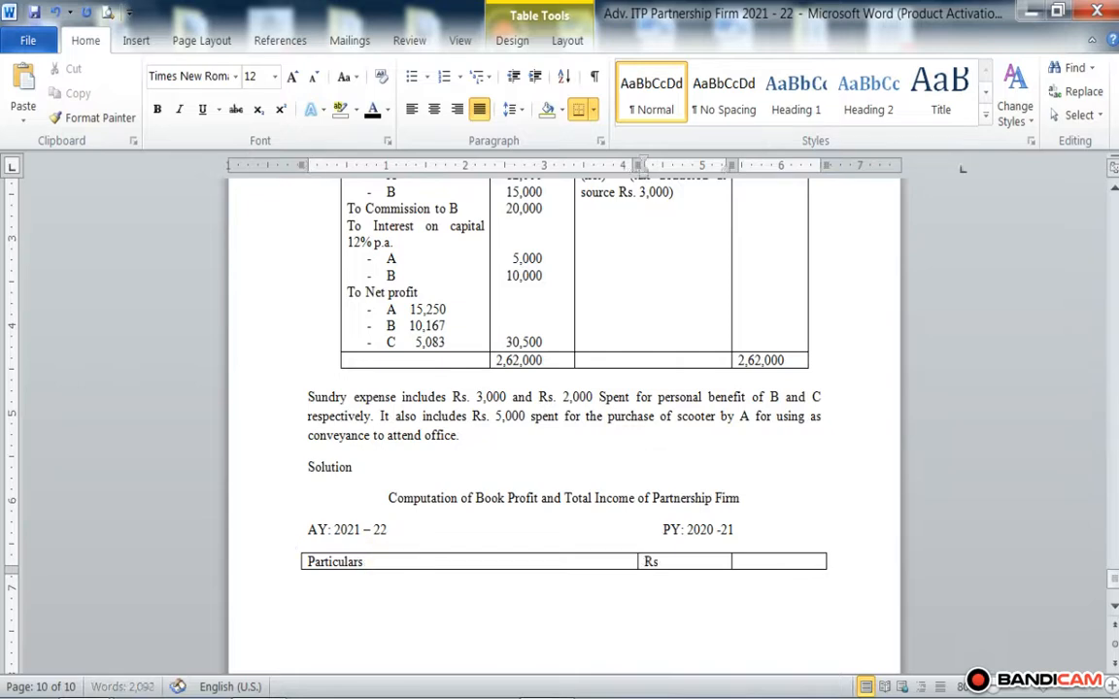
{"action": "type", "text": "."}
{"action": "key", "text": "Tab"}
{"action": "type", "text": "Rs."}
{"action": "key", "text": "Tab"}
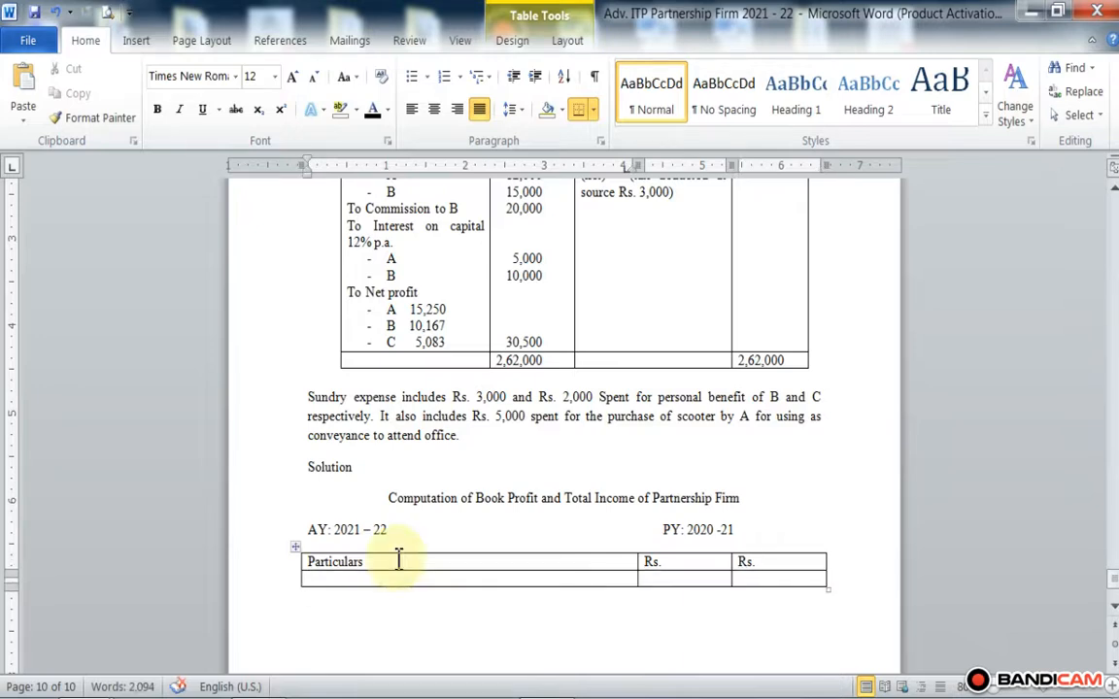
Step: Enter "Net Profit as per Profit and Loss Account" in the Particulars cell of the second row
{"action": "type", "text": "z"}
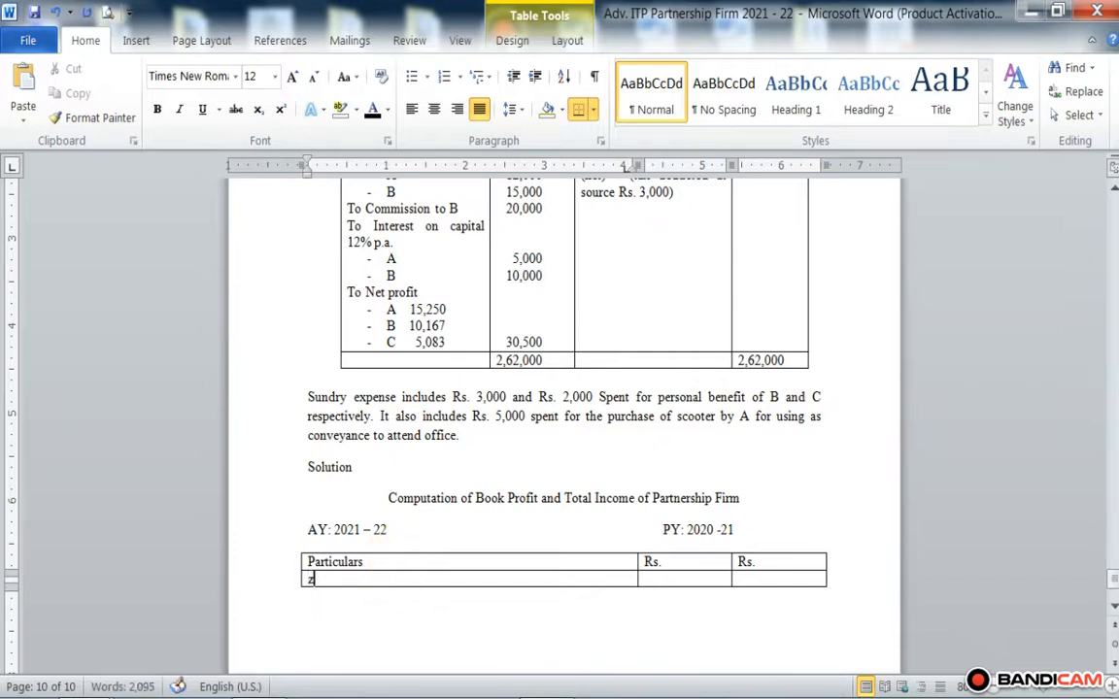
{"action": "key", "text": "BackSpace"}
{"action": "type", "text": "Net Profit"}
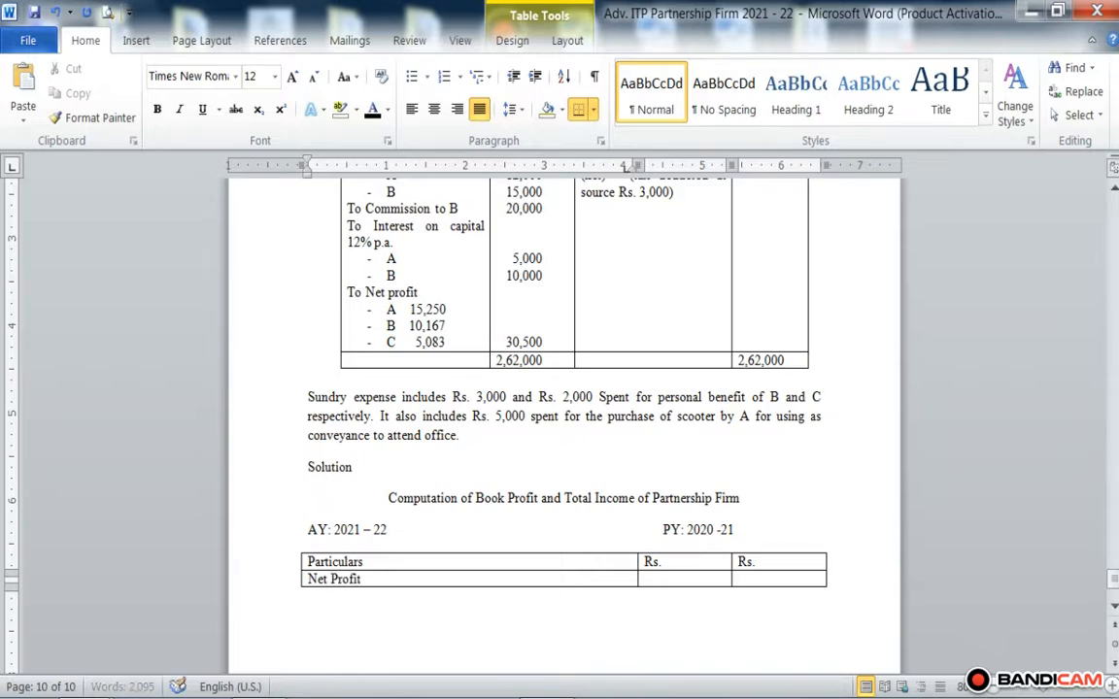
{"action": "type", "text": " as per Profit and Loss A"}
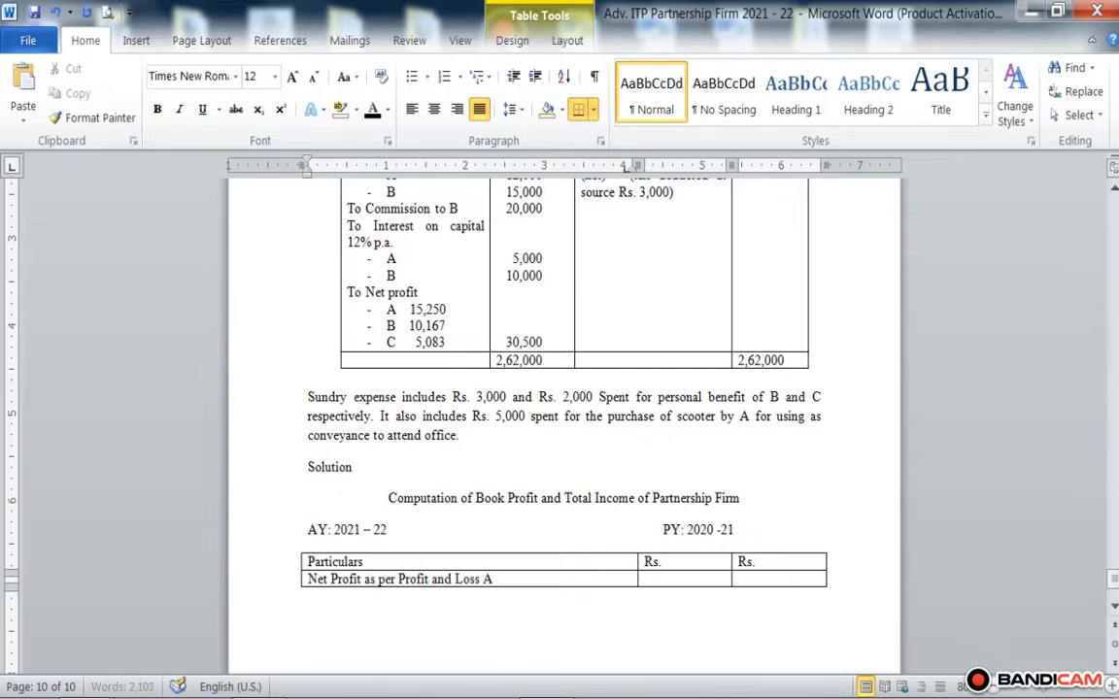
{"action": "type", "text": "ccount"}
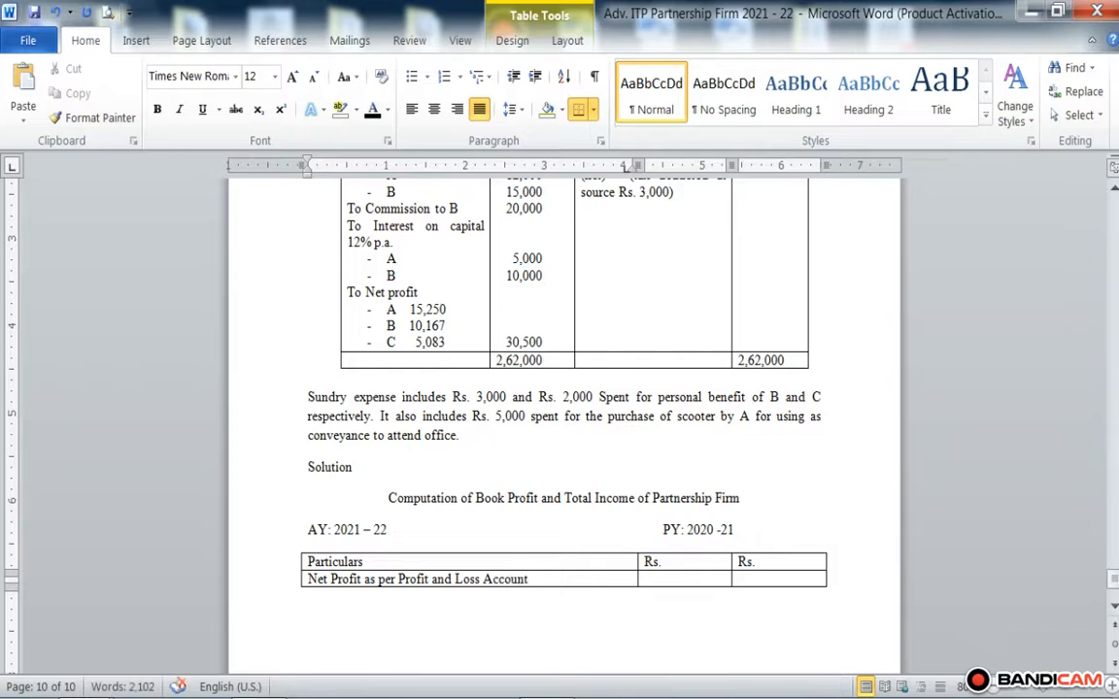
Step: Enter 30,500 in the last Rs. column of the net profit row and begin a new line in that cell
{"action": "key", "text": "Tab"}
{"action": "key", "text": "Tab"}
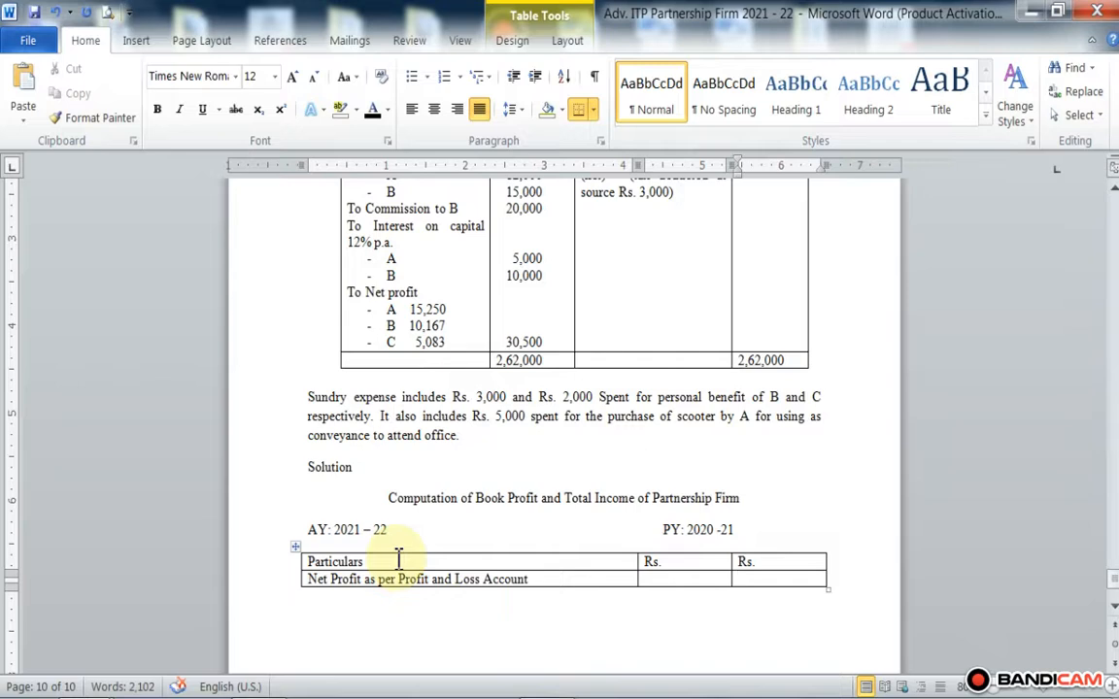
{"action": "type", "text": "30500"}
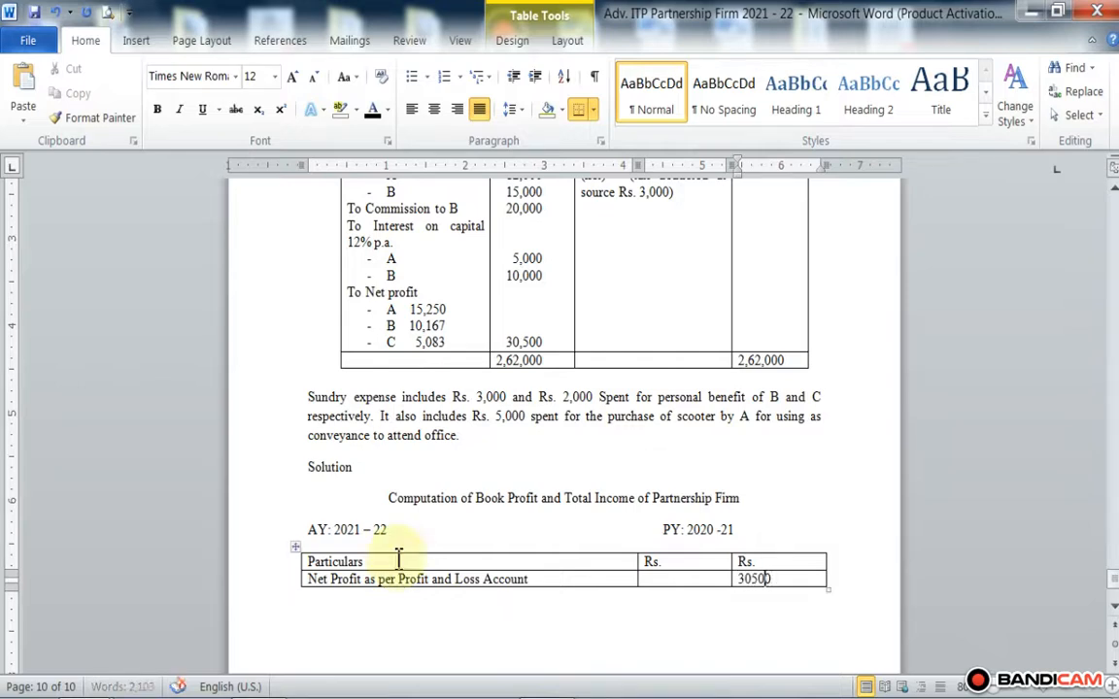
{"action": "key", "text": "Left"}
{"action": "key", "text": "Left"}
{"action": "type", "text": ","}
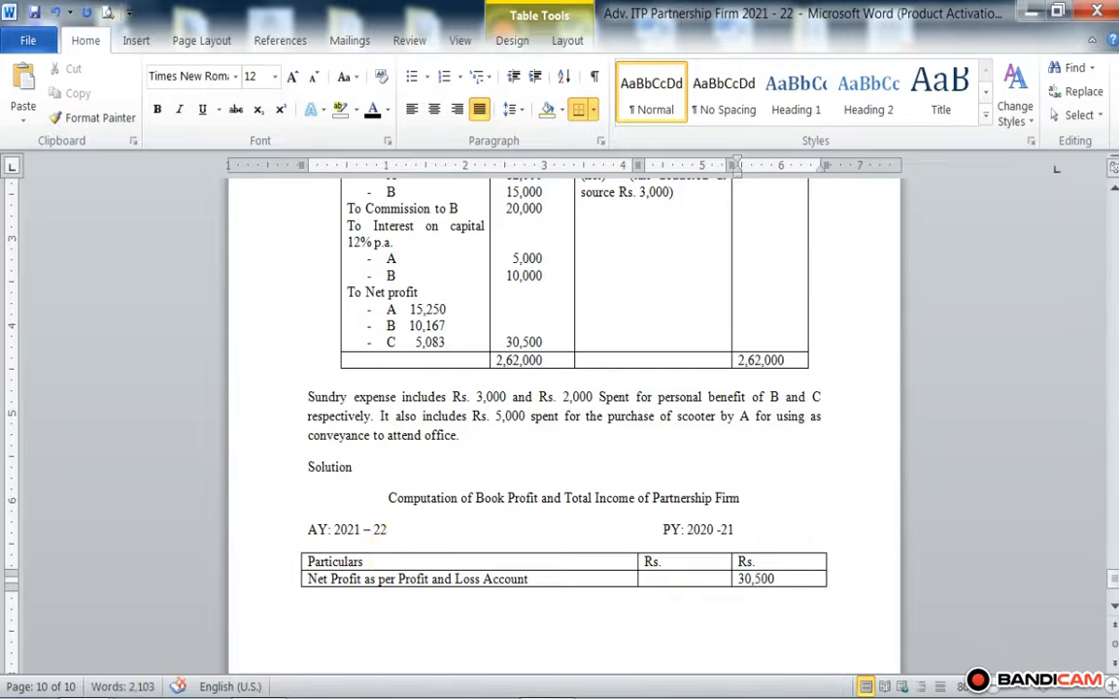
{"action": "type", "text": "."}
{"action": "left_click", "coordinate": [398, 559]}
{"action": "key", "text": "Left"}
{"action": "key", "text": "Return"}
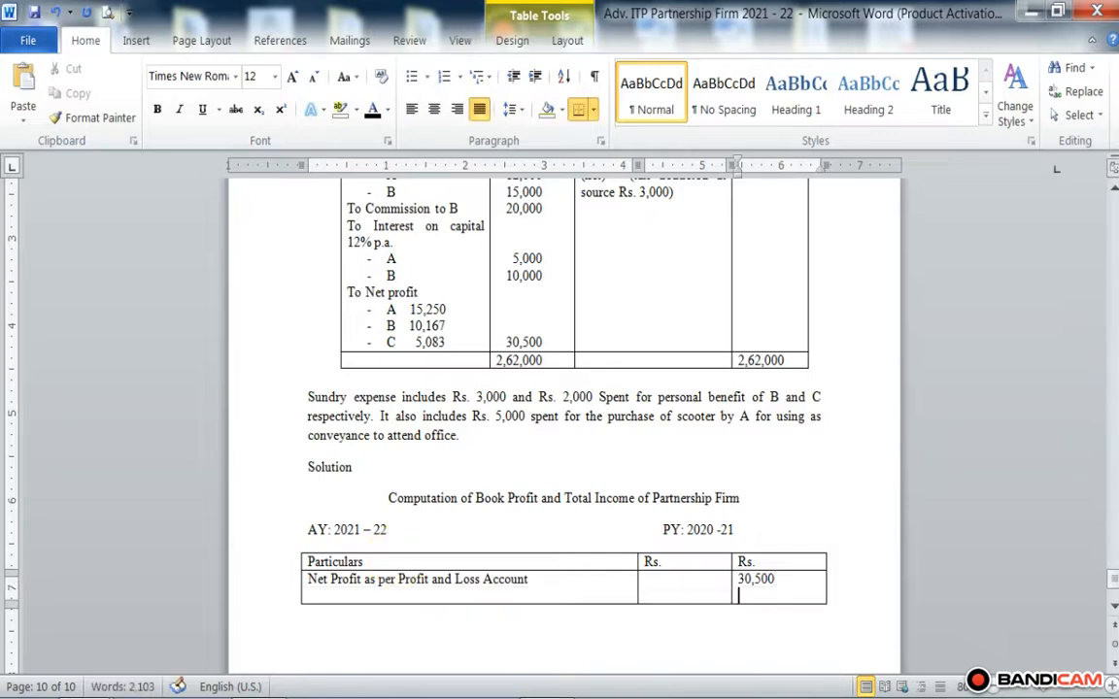
Step: Add the line "Add: Disallowed Expenses debited to P&L A/c" below the net profit text in the Particulars cell
{"action": "left_click", "coordinate": [528, 589]}
{"action": "key", "text": "Return"}
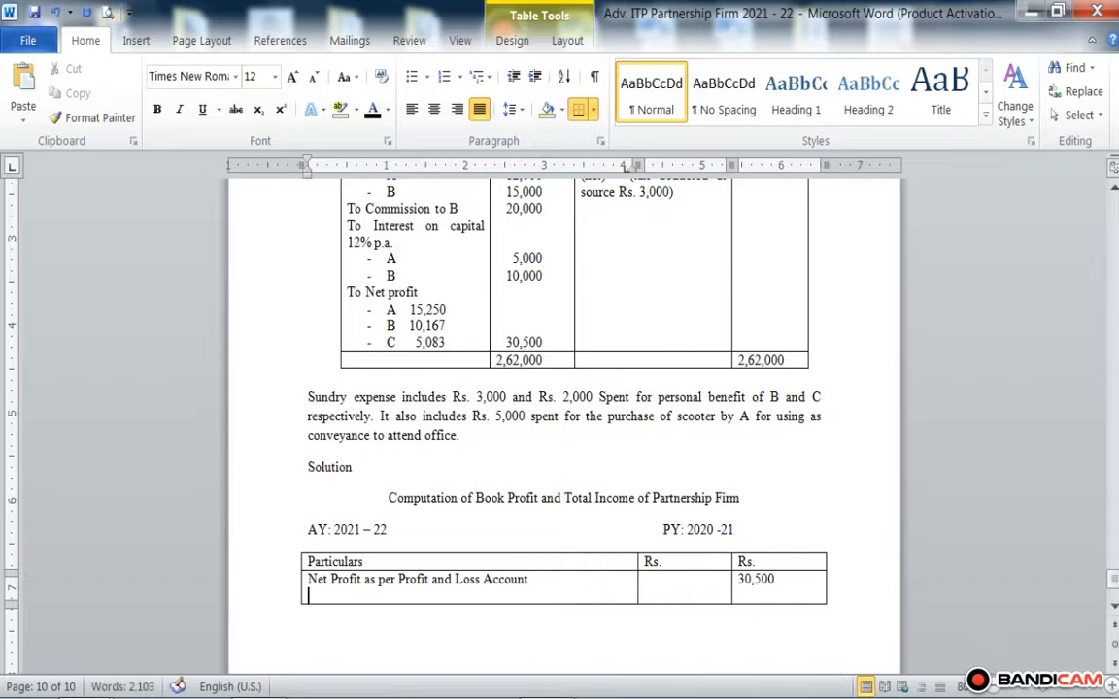
{"action": "key", "text": "Return"}
{"action": "key", "text": "BackSpace"}
{"action": "type", "text": "Add"}
{"action": "type", "text": ": SD"}
{"action": "key", "text": "BackSpace"}
{"action": "key", "text": "BackSpace"}
{"action": "type", "text": "D"}
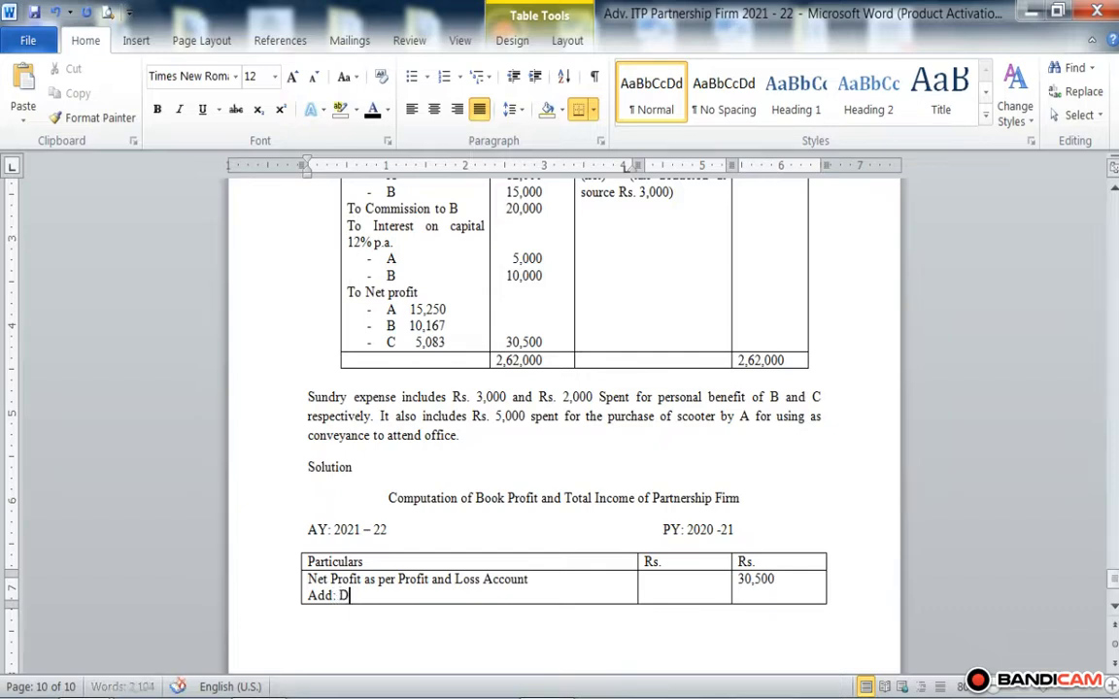
{"action": "type", "text": "isallowed Expens"}
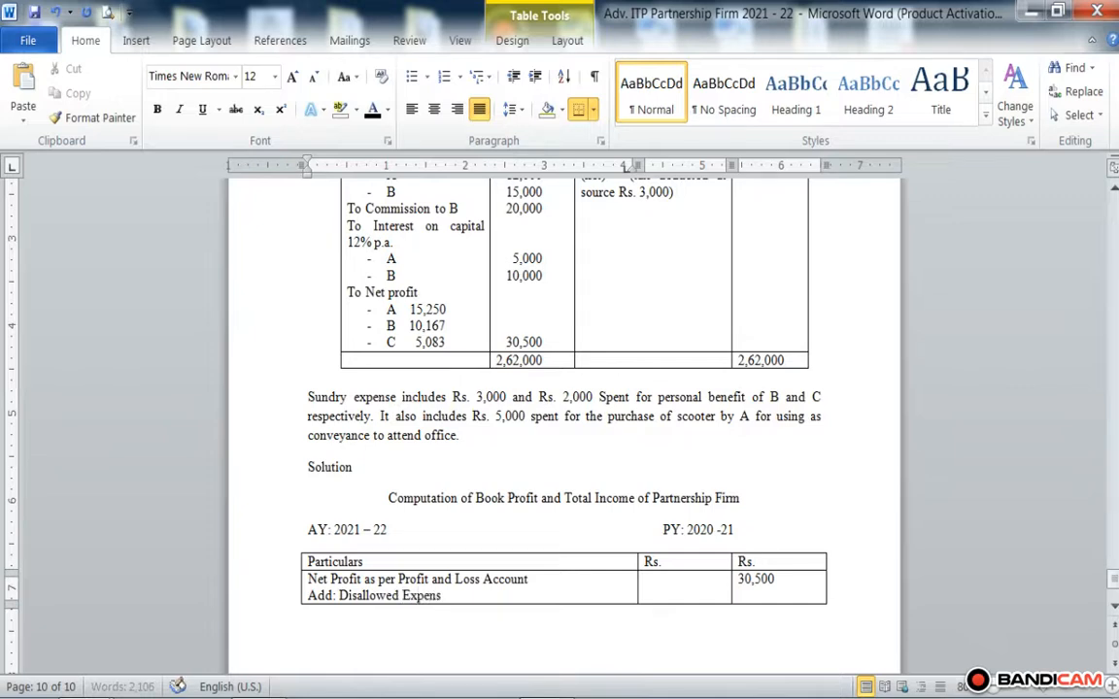
{"action": "type", "text": "es der"}
{"action": "key", "text": "BackSpace"}
{"action": "type", "text": "b"}
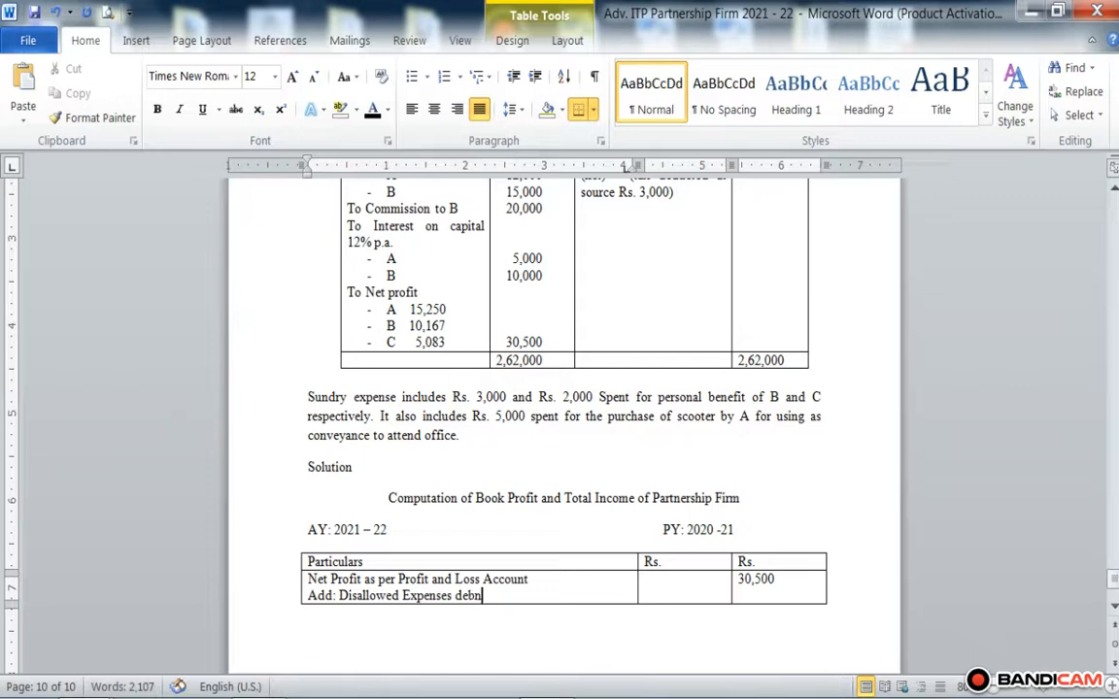
{"action": "type", "text": "ited t"}
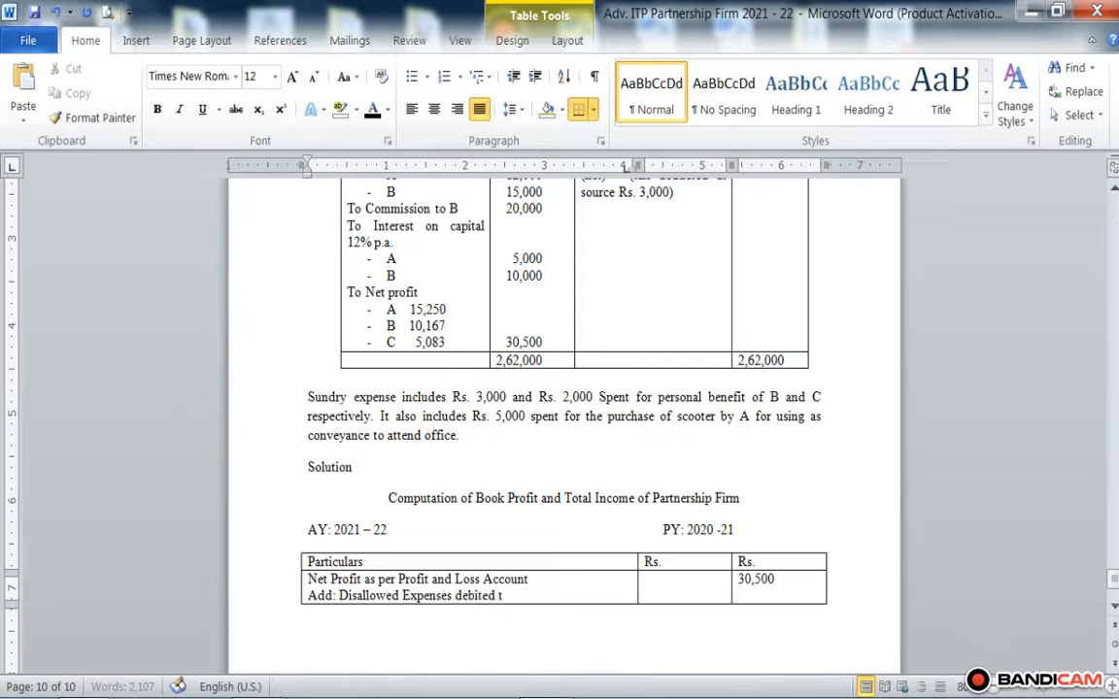
{"action": "type", "text": "o p"}
{"action": "key", "text": "BackSpace"}
{"action": "type", "text": "P&L A"}
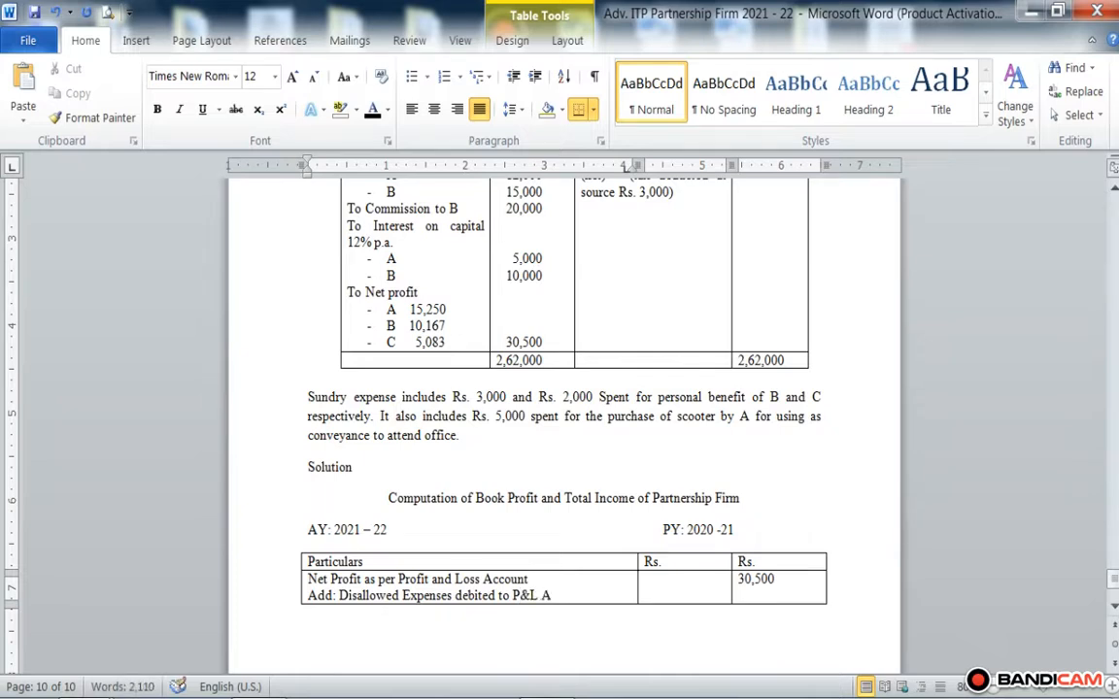
{"action": "type", "text": "/c"}
Step: Start a dash-bulleted line below "Add: Disallowed Expenses debited to P&L A/c" in the Particulars cell
{"action": "key", "text": "Return"}
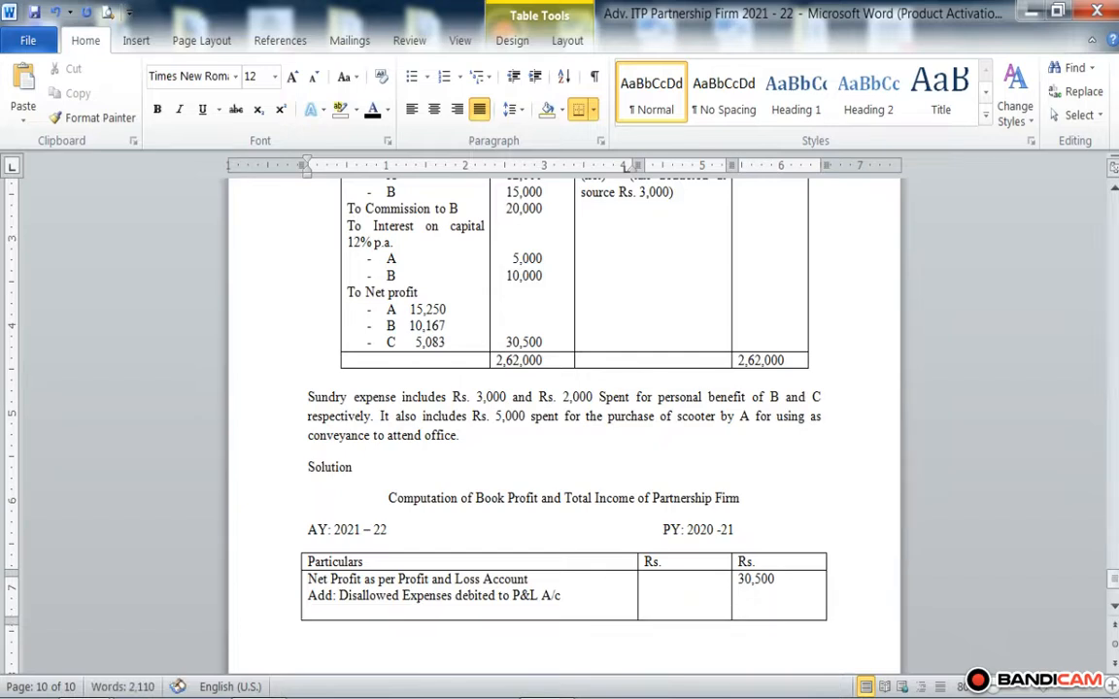
{"action": "type", "text": "-"}
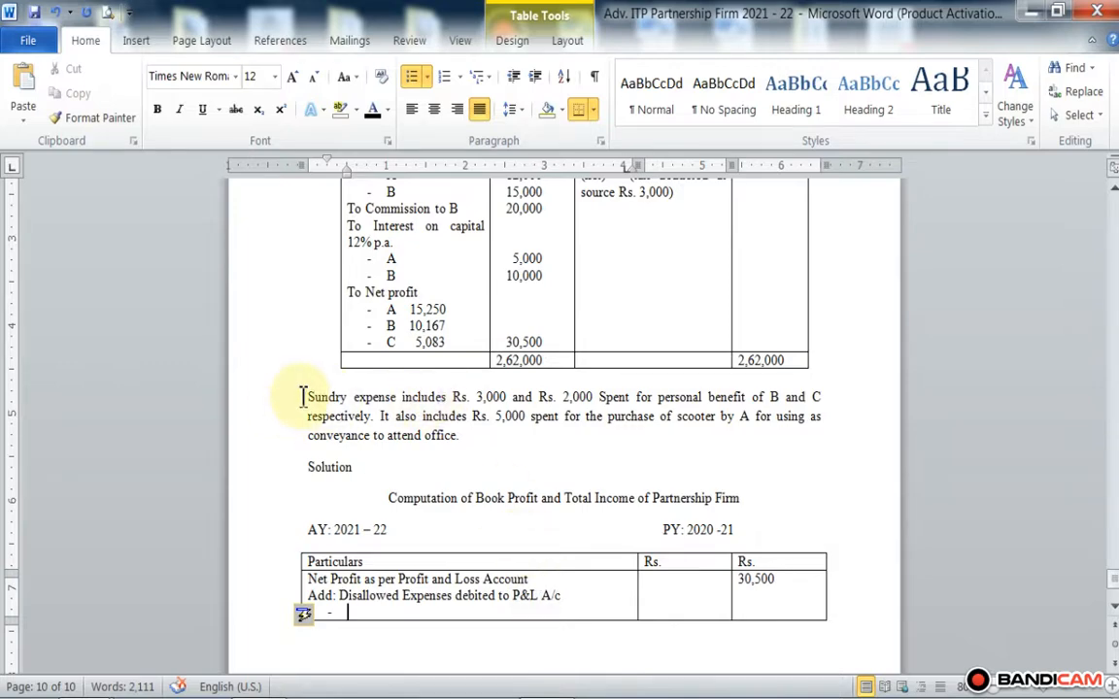
{"action": "scroll", "coordinate": [302, 395], "scroll_direction": "up", "scroll_amount": 3}
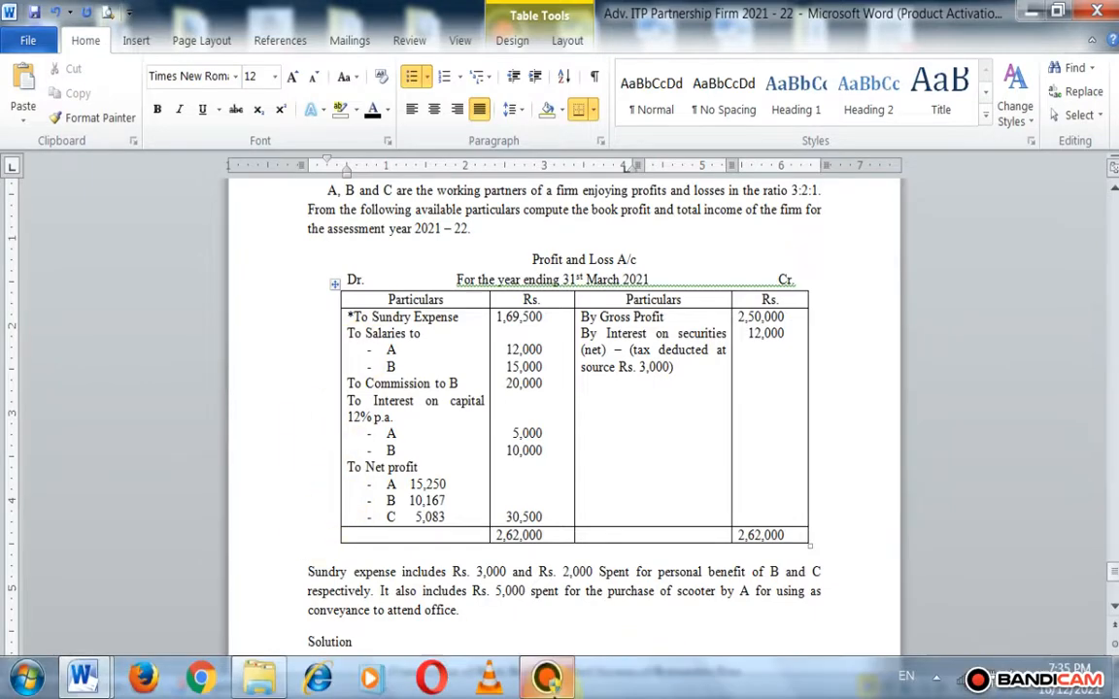
{"action": "left_click", "coordinate": [566, 670]}
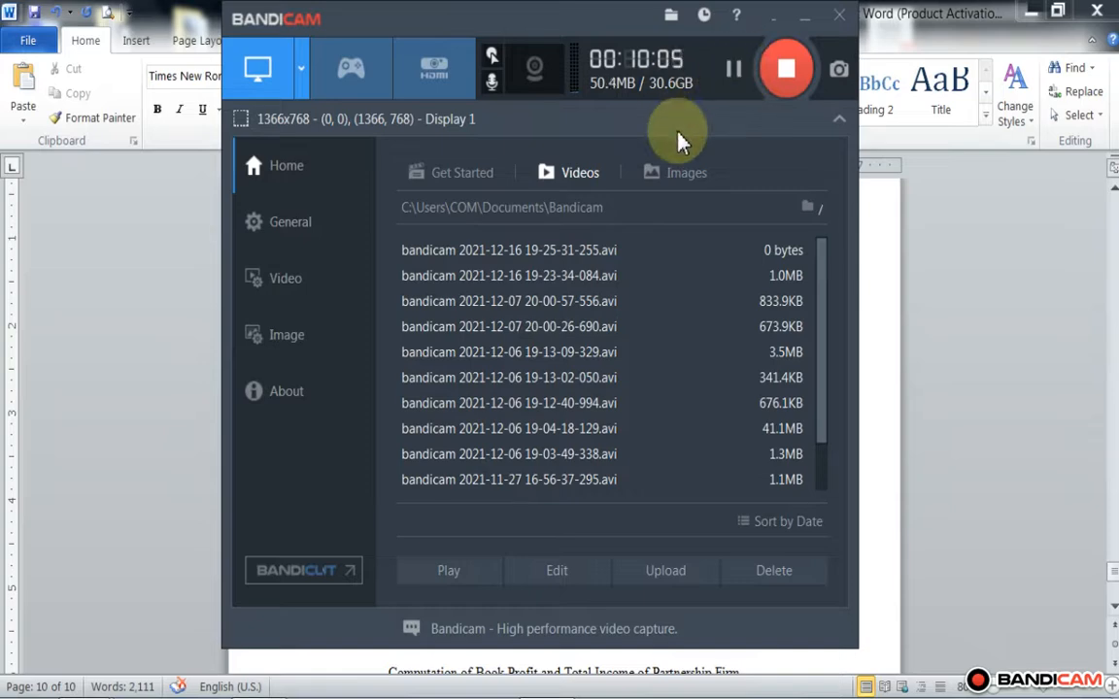
{"action": "left_click", "coordinate": [802, 17]}
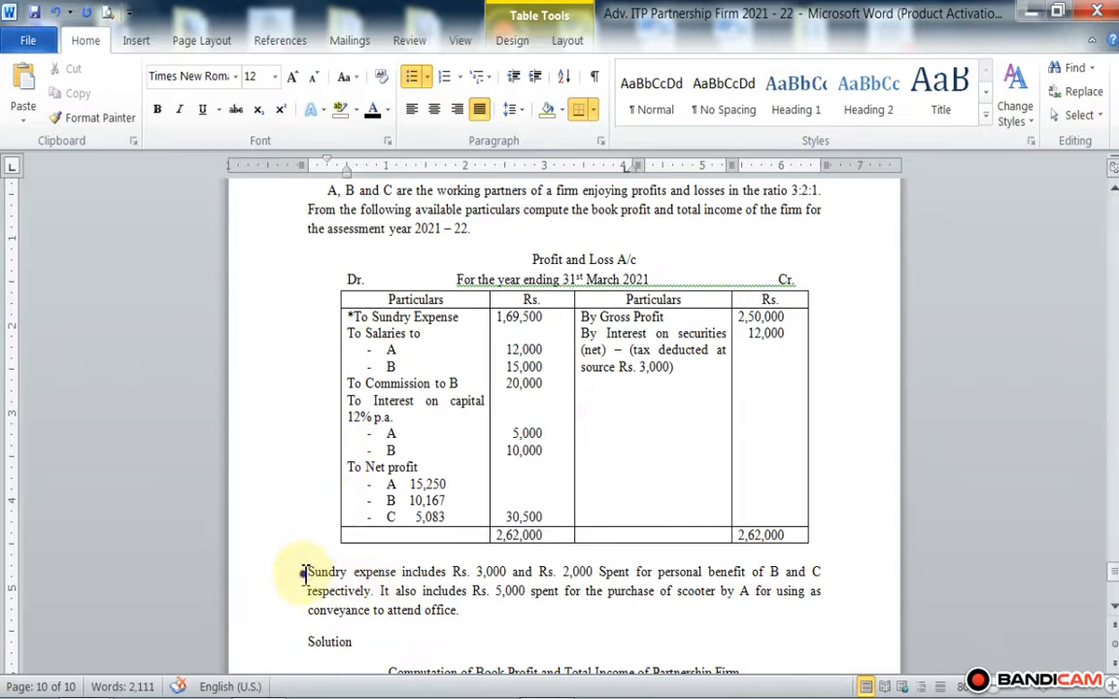
Step: Highlight "Sundry expense includes Rs. 3,000 and Rs. 2,000 Spent for personal benefit" in yellow in the note below the Profit and Loss A/c
{"action": "left_click_drag", "start_coordinate": [296, 572], "coordinate": [748, 572]}
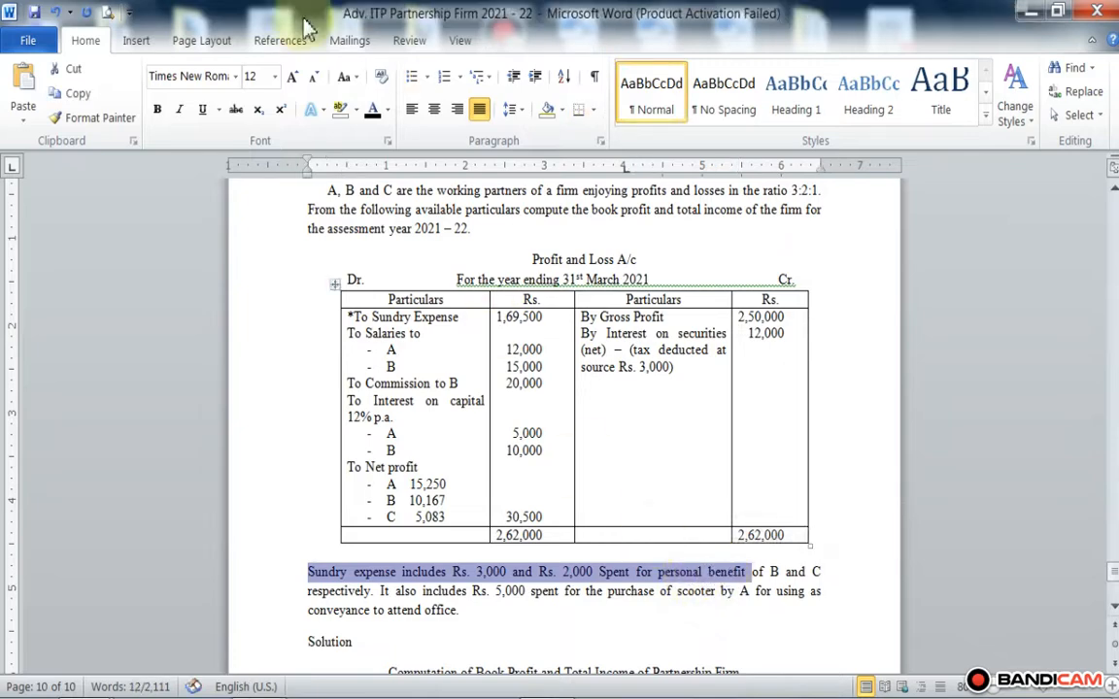
{"action": "left_click", "coordinate": [355, 108]}
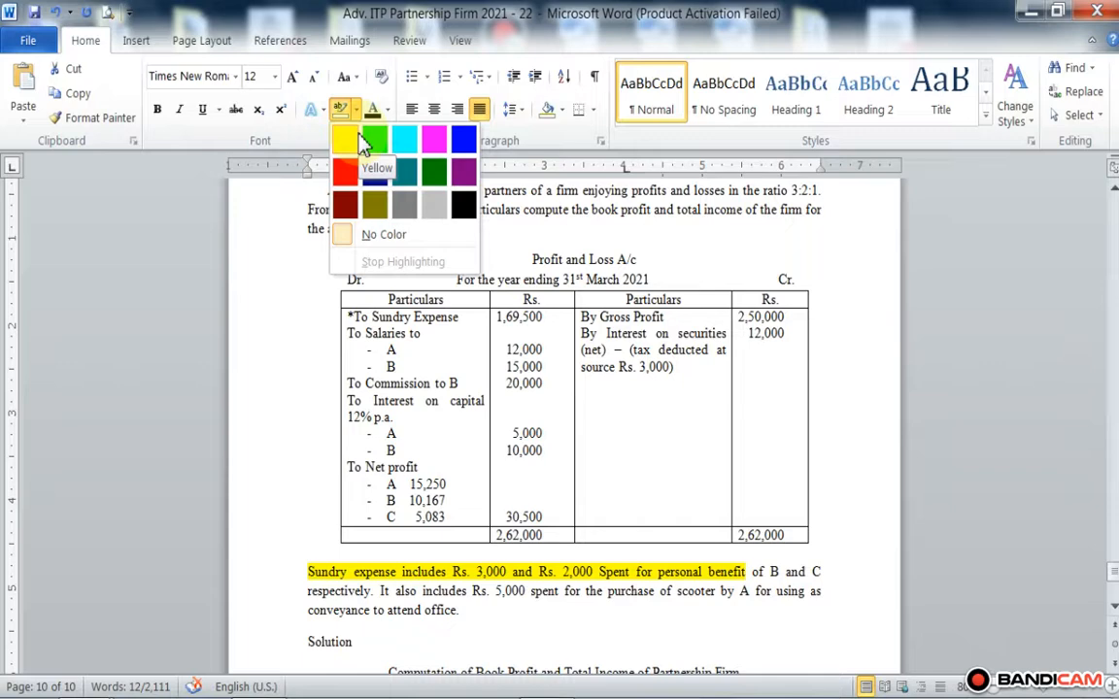
{"action": "left_click", "coordinate": [363, 142]}
{"action": "left_click", "coordinate": [420, 597]}
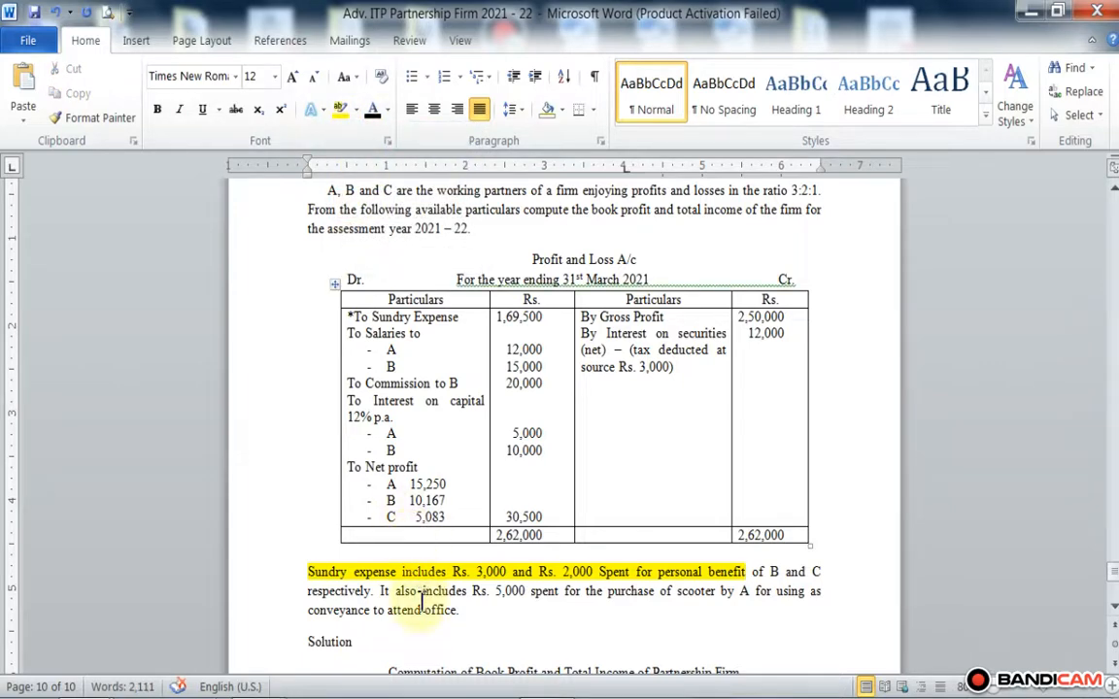
Step: Enter "Sundry Expenses (Personal Expenses of Partners)" on the empty dash-bulleted line of the Particulars cell
{"action": "scroll", "coordinate": [421, 597], "scroll_direction": "down", "scroll_amount": 4}
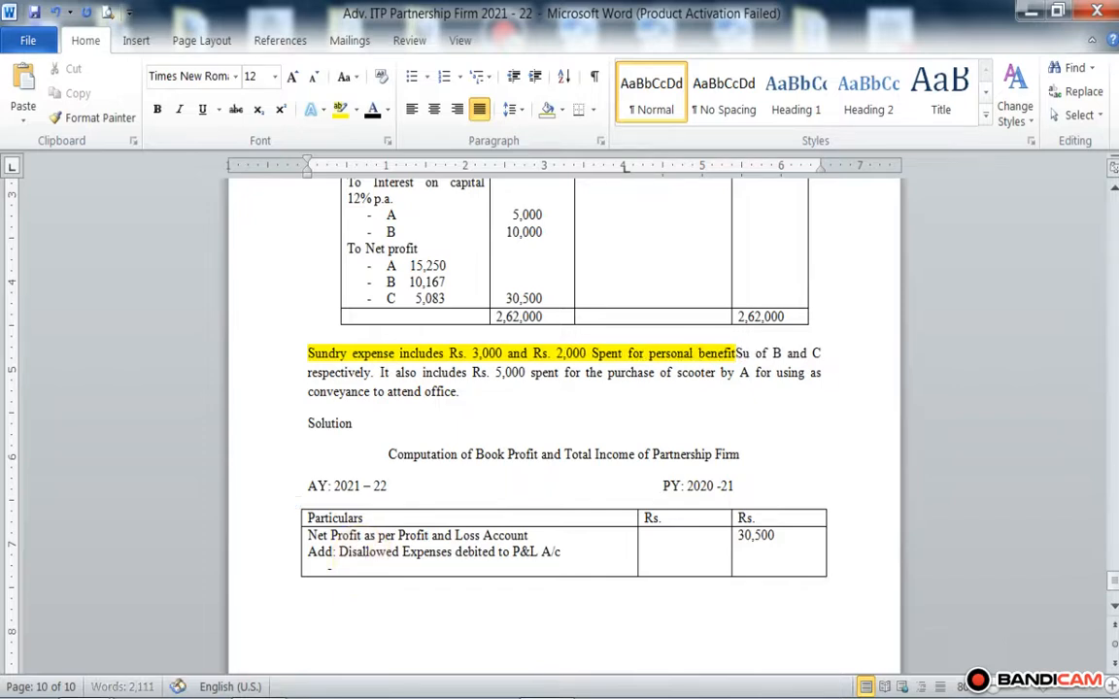
{"action": "left_click", "coordinate": [346, 573]}
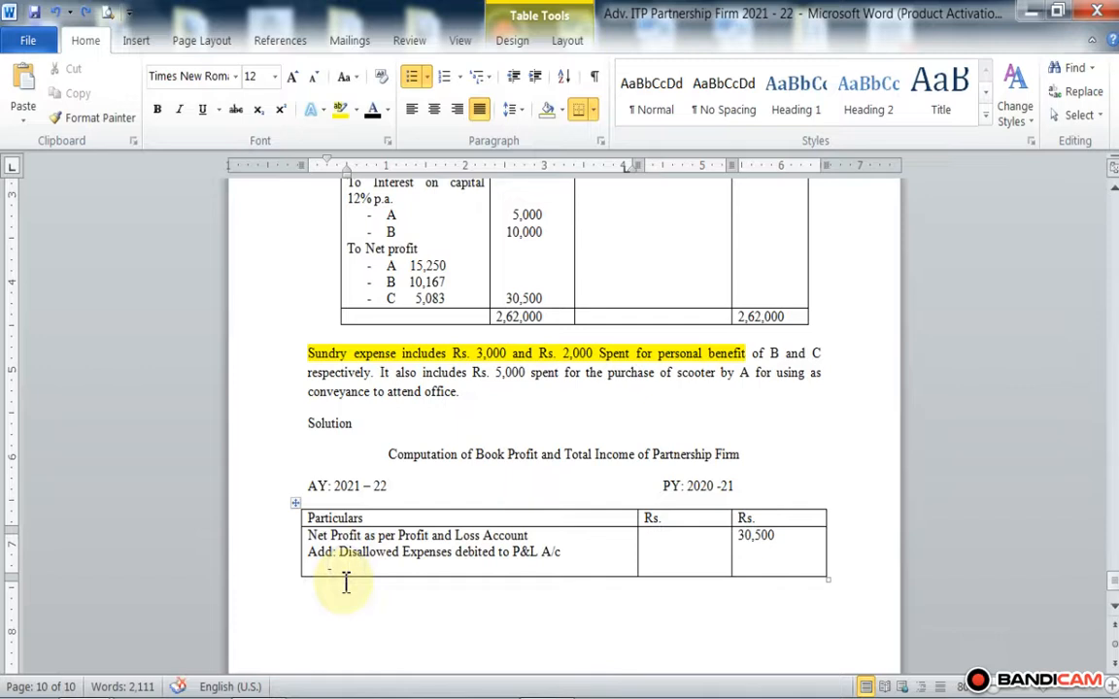
{"action": "type", "text": "Sund"}
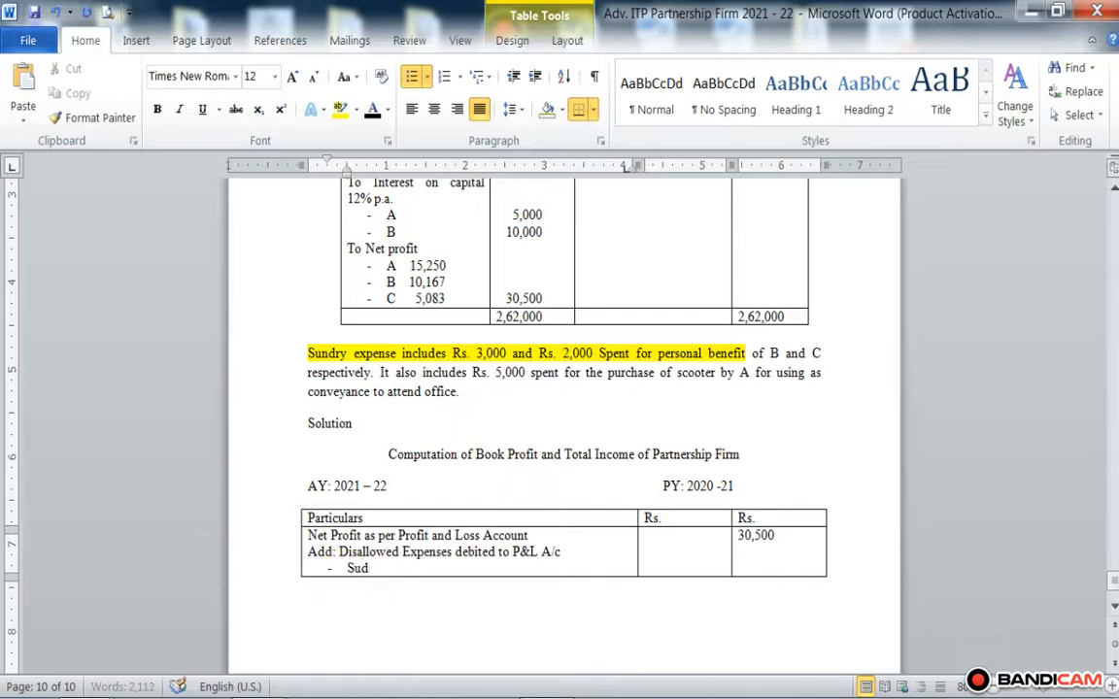
{"action": "type", "text": "ry Expenses"}
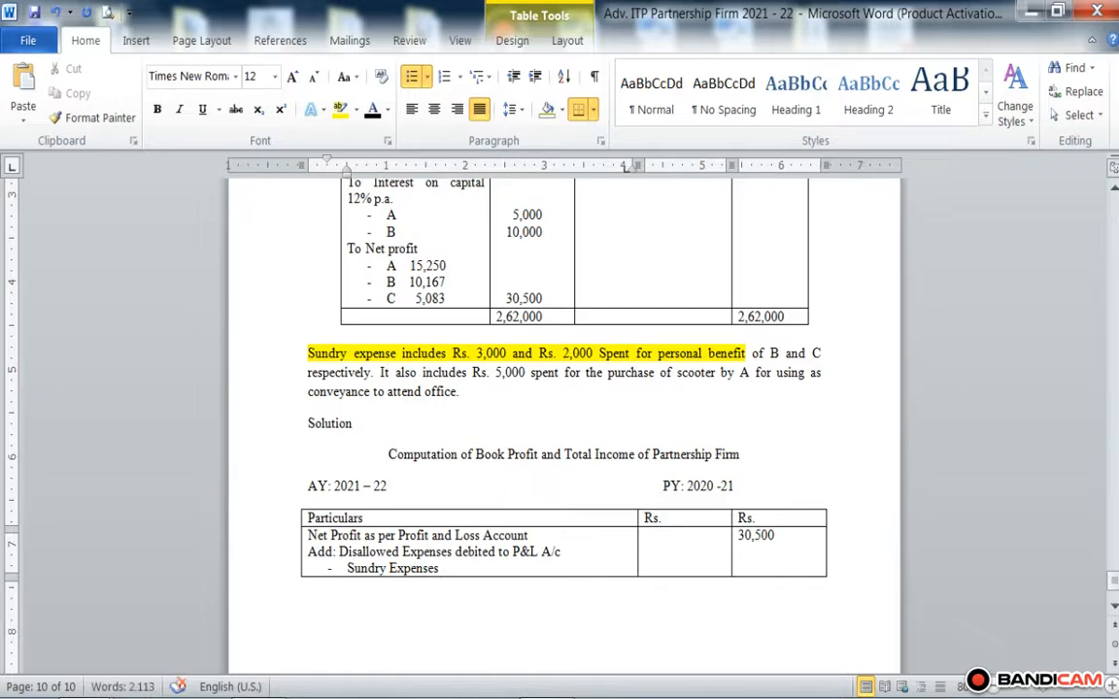
{"action": "type", "text": " ()"}
{"action": "type", "text": "Pers"}
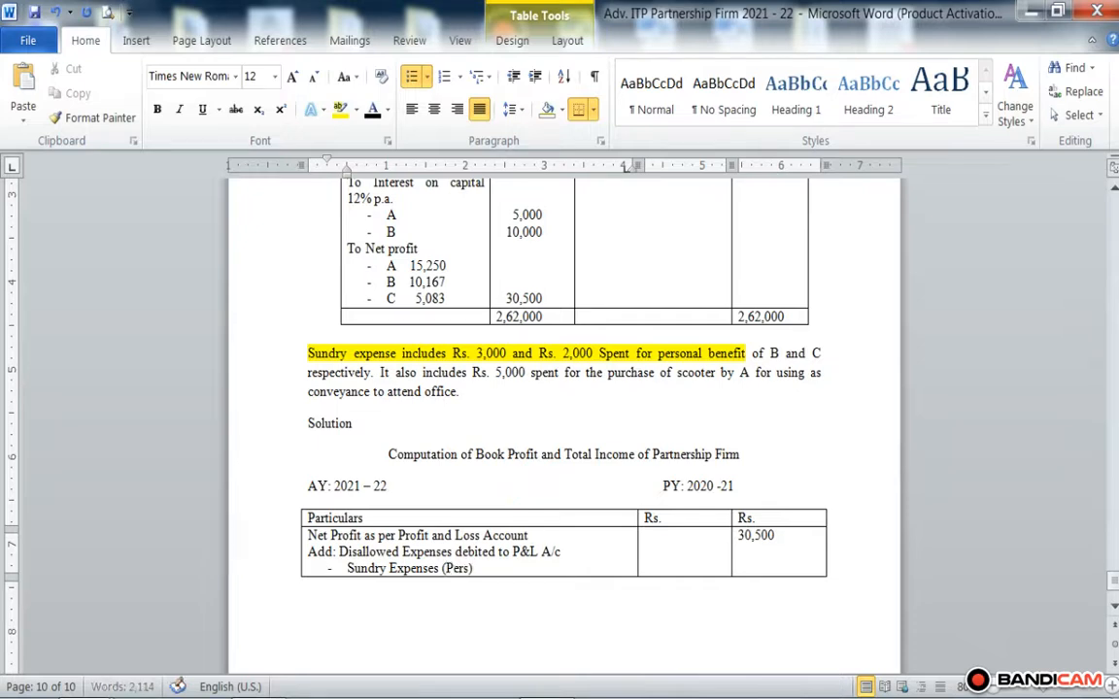
{"action": "type", "text": "onal Exp"}
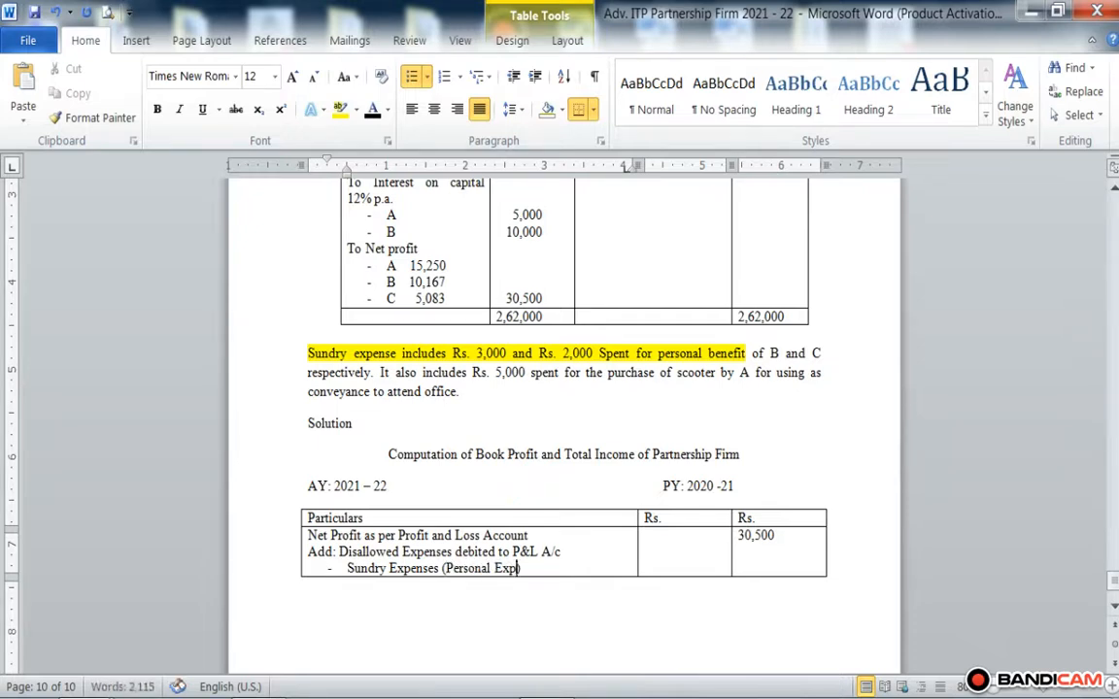
{"action": "type", "text": "enses of Partne"}
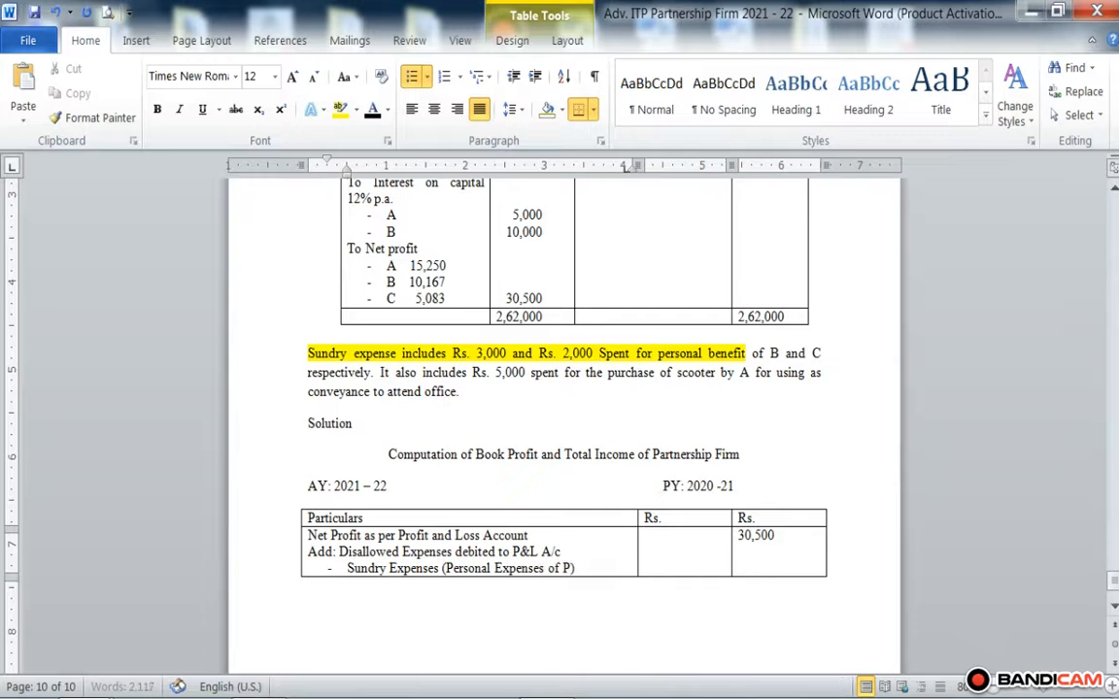
{"action": "type", "text": "rs"}
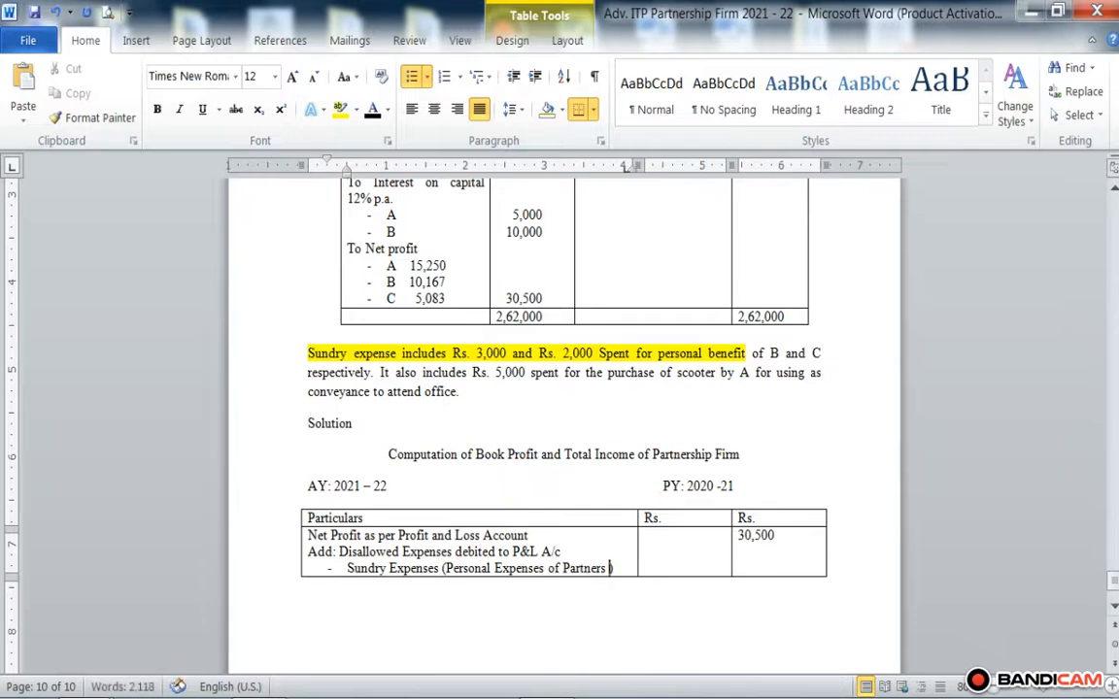
Step: Enter 5,000 in the first Rs. column beside the Sundry Expenses item
{"action": "left_click", "coordinate": [666, 561]}
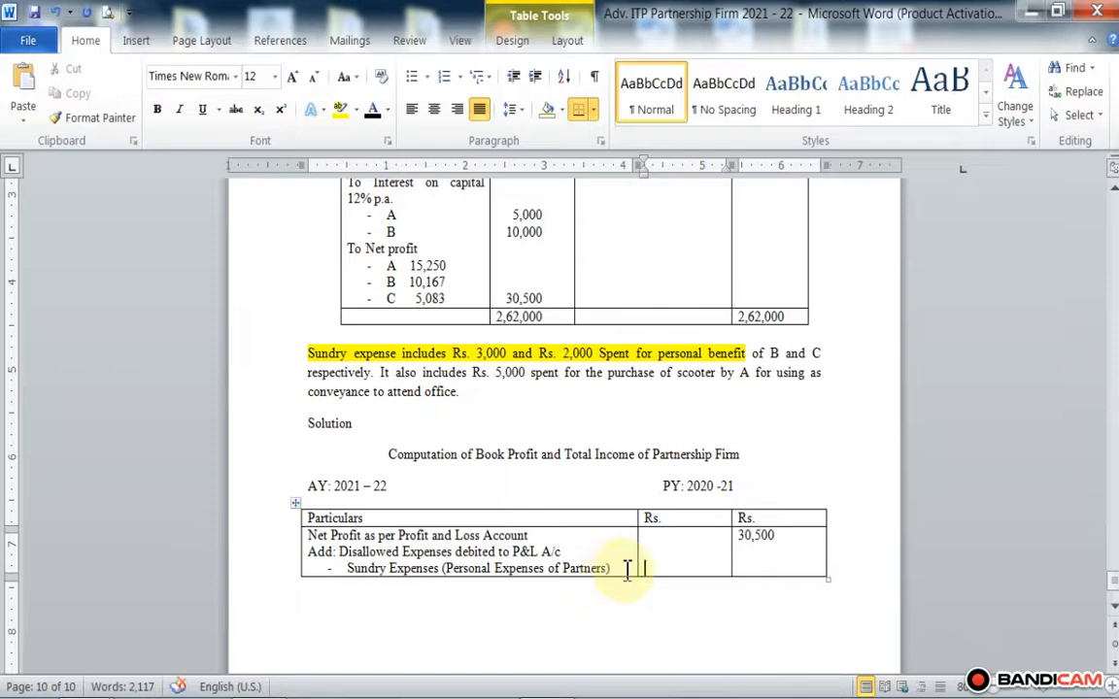
{"action": "scroll", "coordinate": [627, 570], "scroll_direction": "down", "scroll_amount": 3}
{"action": "scroll", "coordinate": [602, 529], "scroll_direction": "up", "scroll_amount": 4}
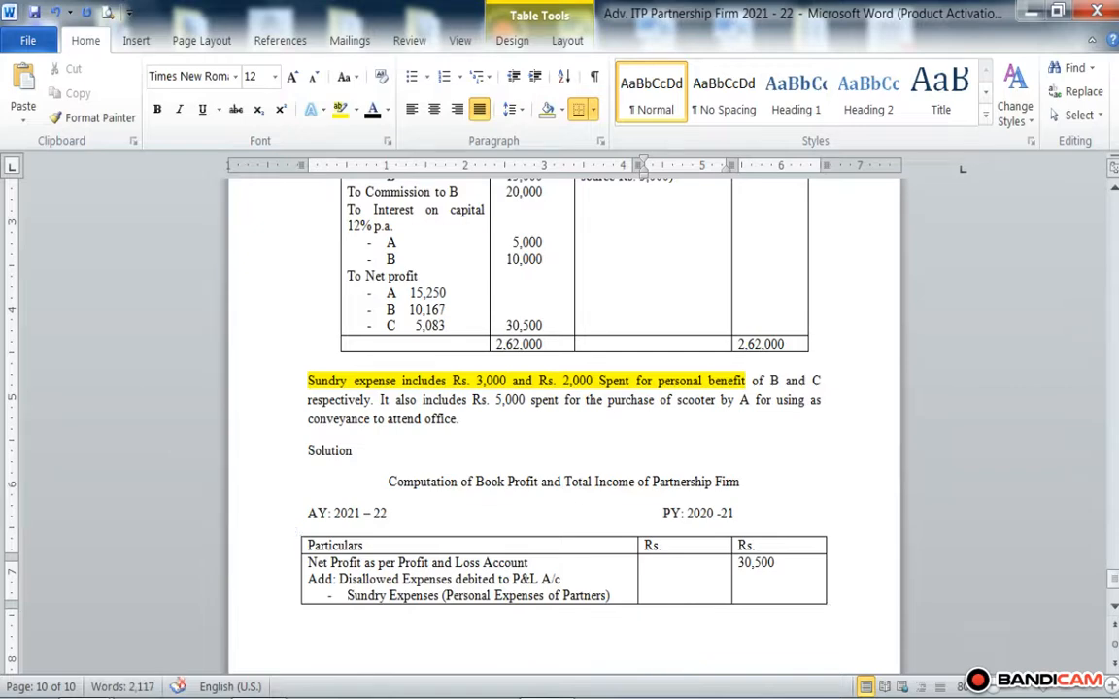
{"action": "type", "text": "50"}
{"action": "key", "text": "BackSpace"}
{"action": "type", "text": ",000"}
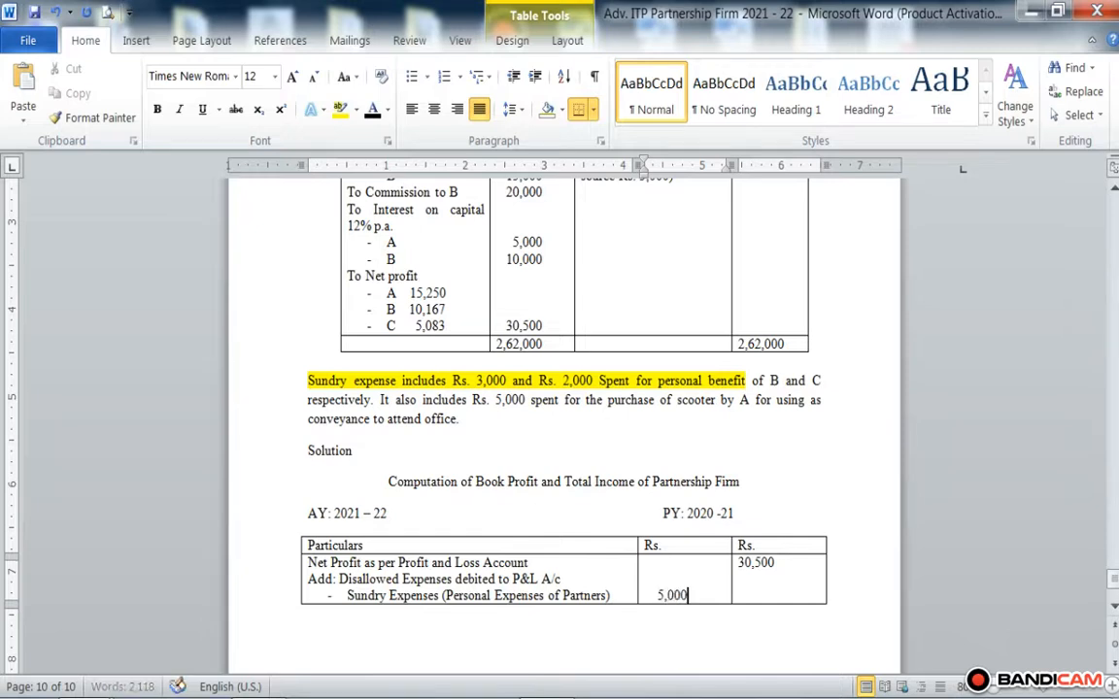
Step: Add the dash-bulleted item "Purchase of Scooter (Capital Expense)" below Sundry Expenses in the Particulars cell
{"action": "left_click", "coordinate": [620, 596]}
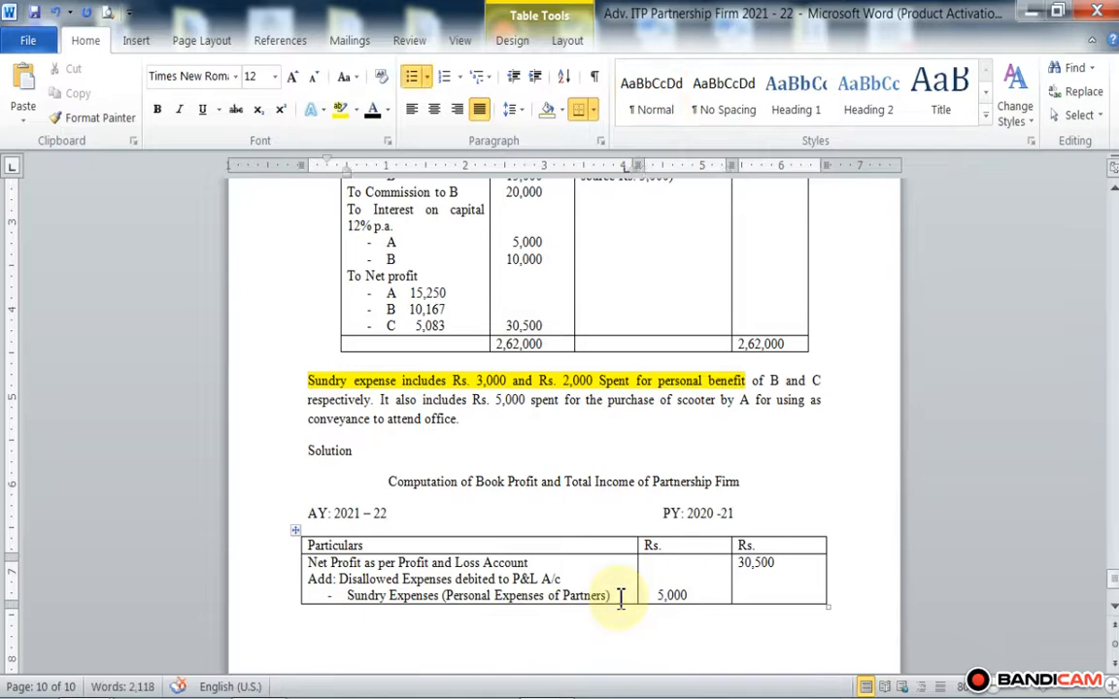
{"action": "key", "text": "Return"}
{"action": "type", "text": "-"}
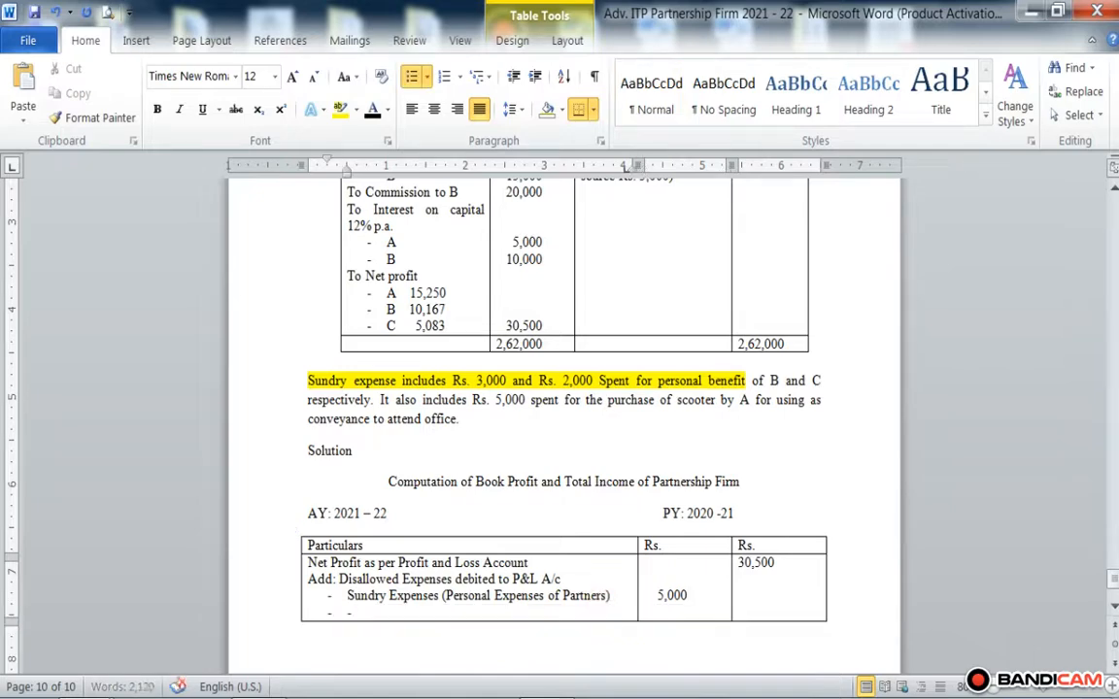
{"action": "key", "text": "BackSpace"}
{"action": "type", "text": "Purchase of Sc"}
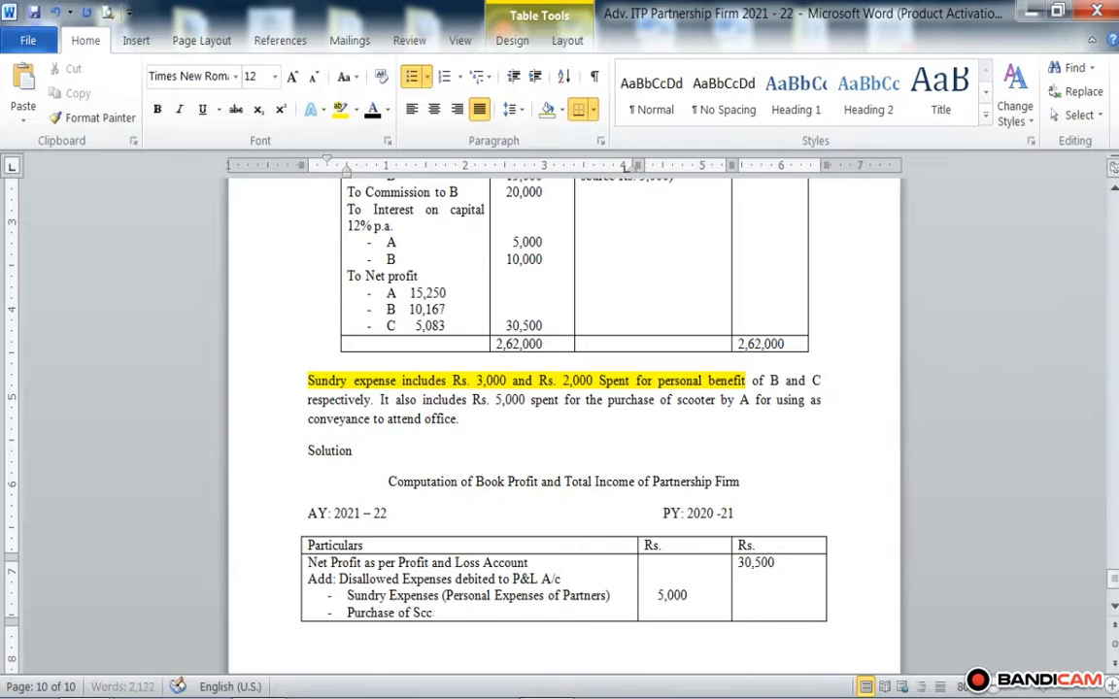
{"action": "type", "text": "ooter"}
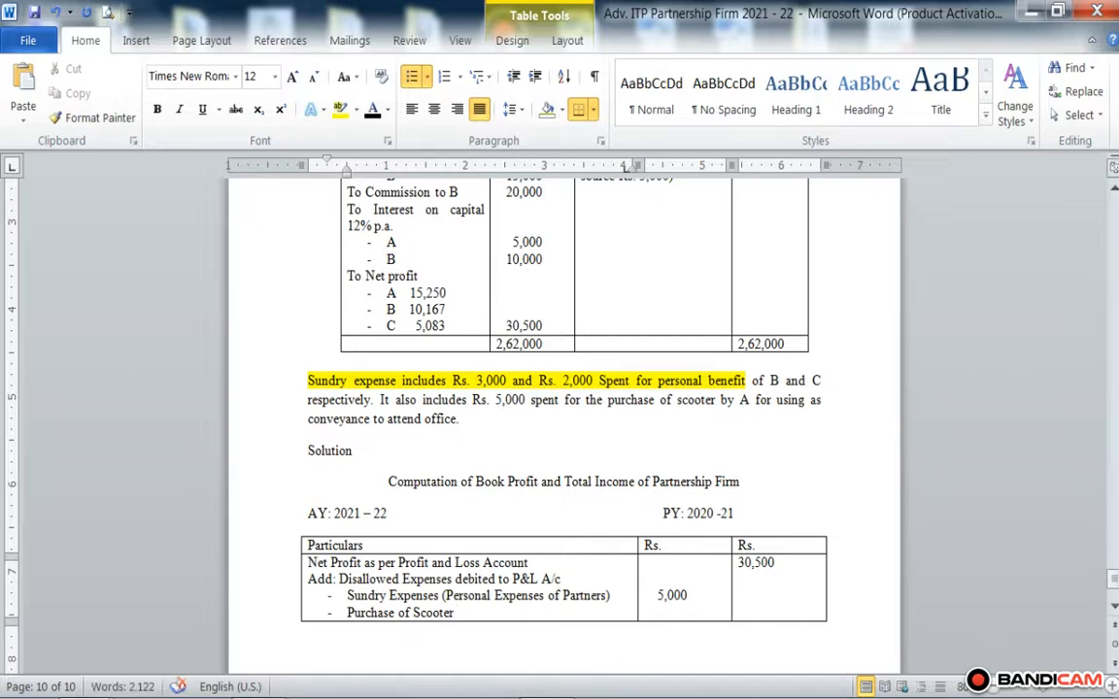
{"action": "type", "text": " (C)"}
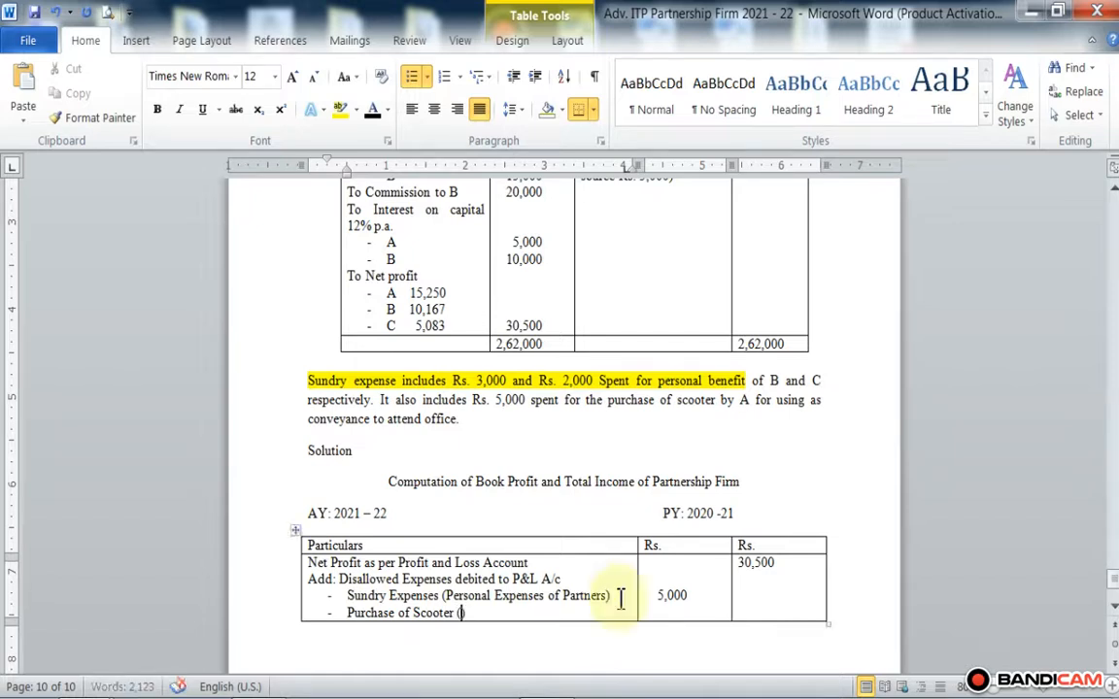
{"action": "type", "text": "apital Ex"}
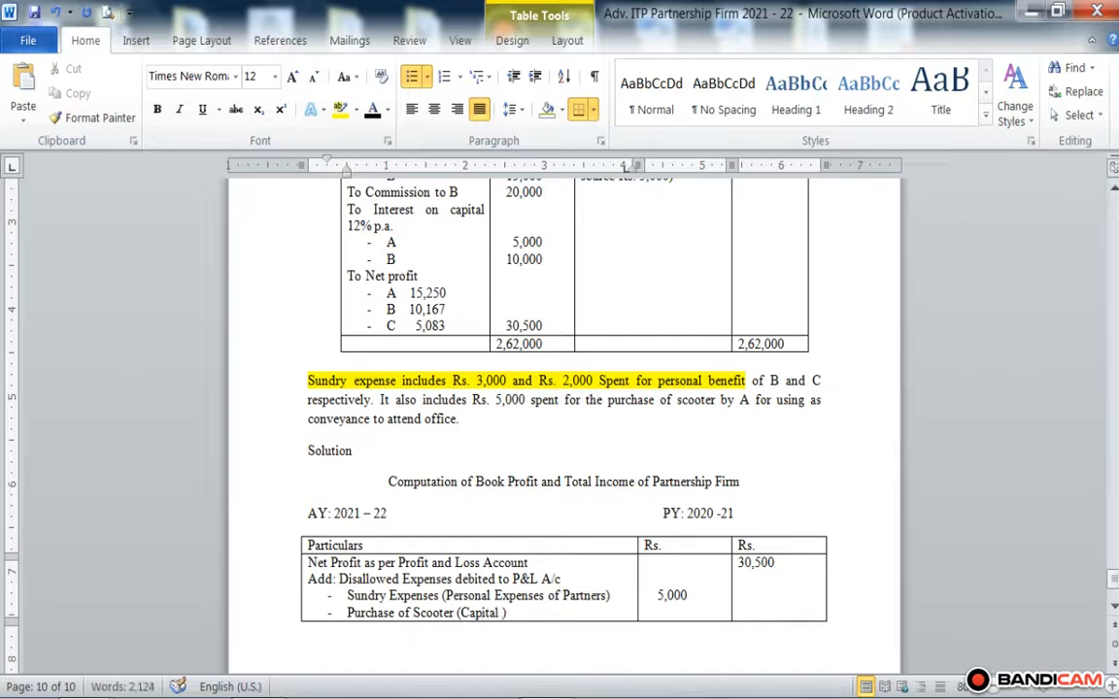
{"action": "type", "text": "pens"}
{"action": "key", "text": "BackSpace"}
{"action": "type", "text": "se"}
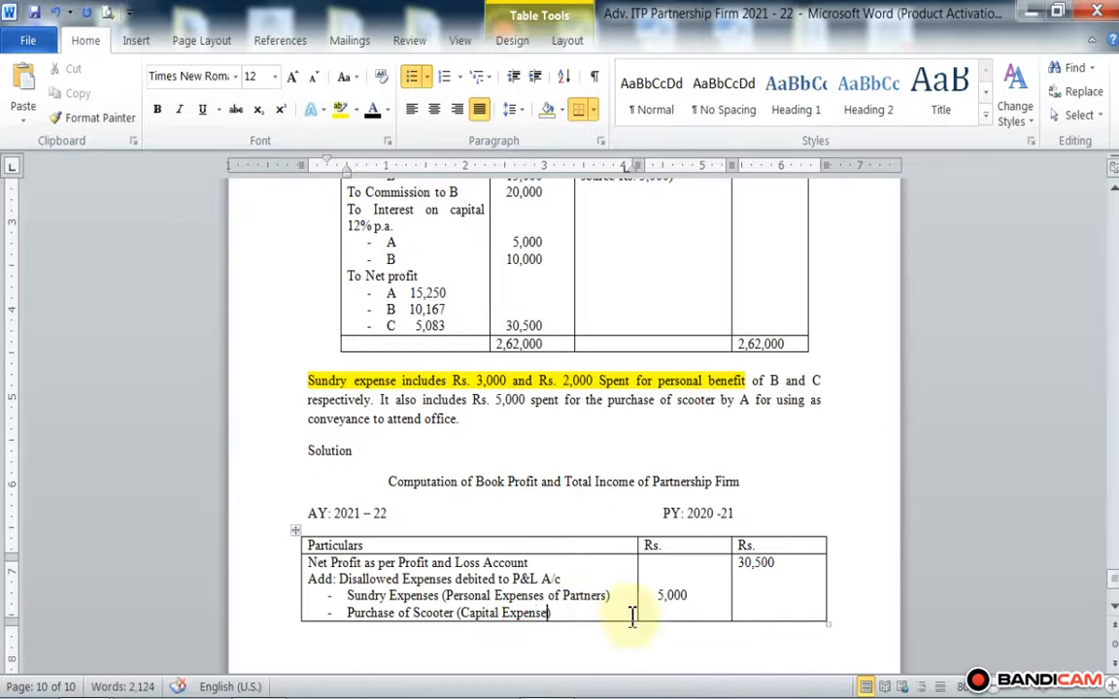
Step: Enter 5,000 in the first Rs. column beside Purchase of Scooter and begin a new line in that cell
{"action": "left_click", "coordinate": [689, 595]}
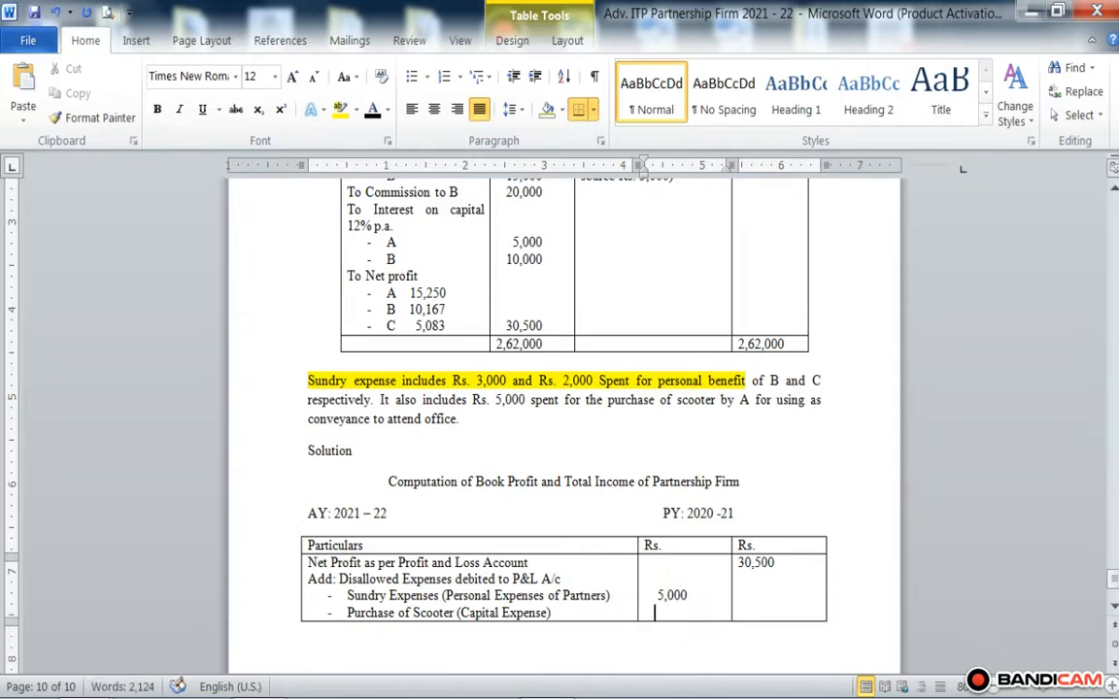
{"action": "type", "text": "5,000"}
{"action": "scroll", "coordinate": [700, 594], "scroll_direction": "down", "scroll_amount": 2}
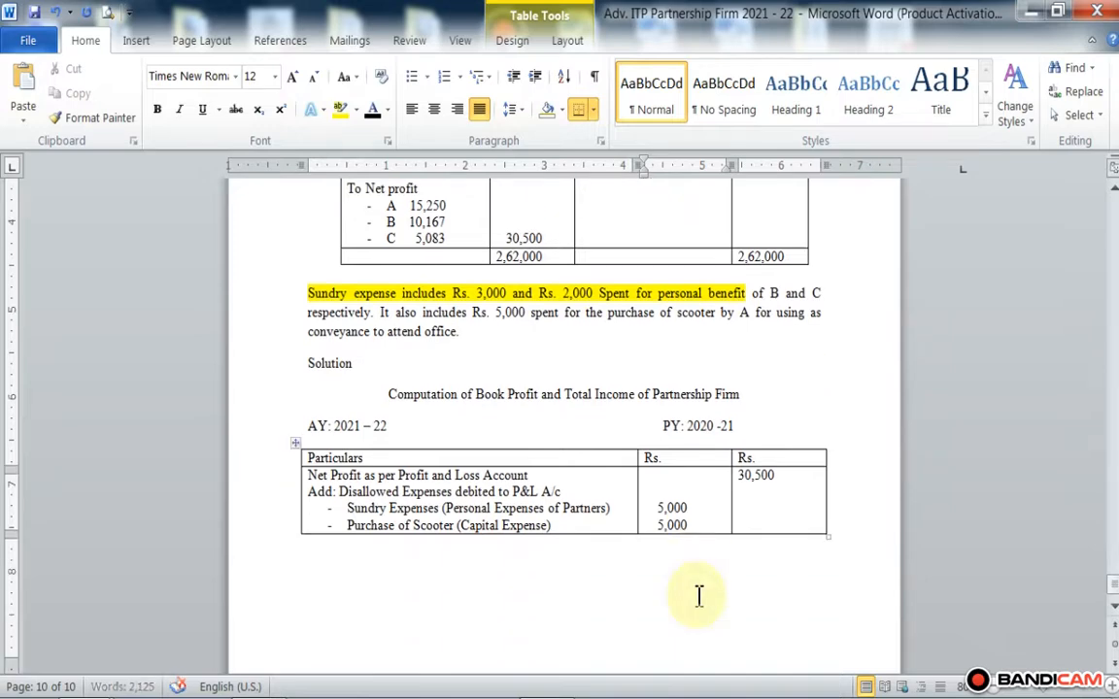
{"action": "key", "text": "Return"}
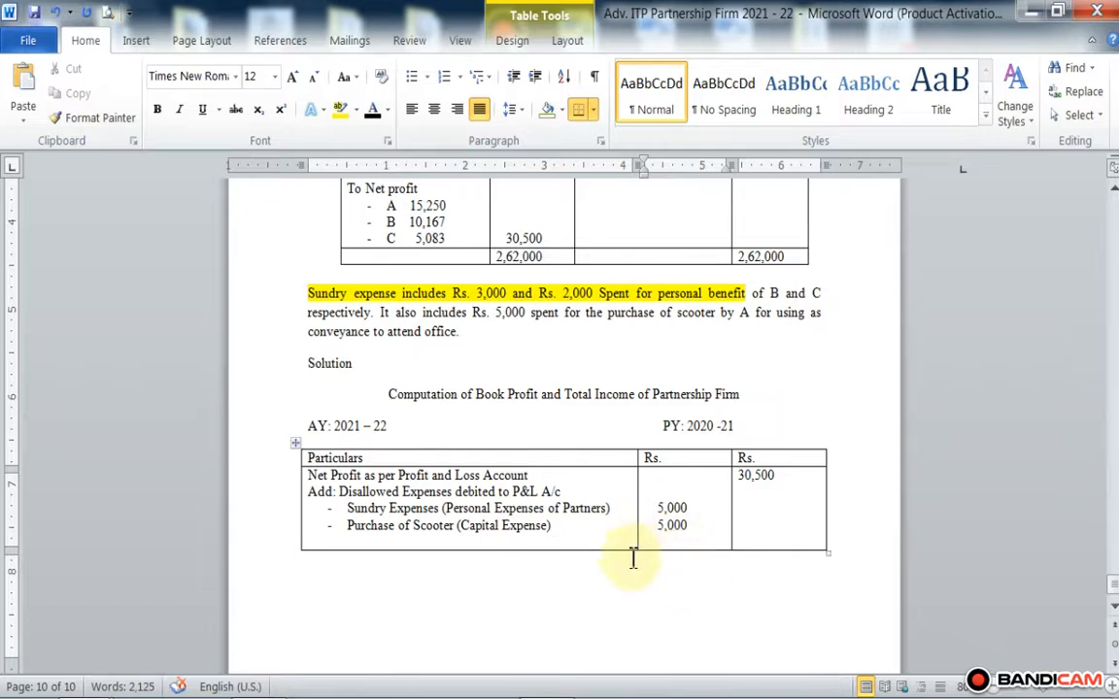
Step: Add the unbulleted line "Add: Partners Remuneration" below Purchase of Scooter in the Particulars cell and begin a new line under it
{"action": "left_click", "coordinate": [583, 530]}
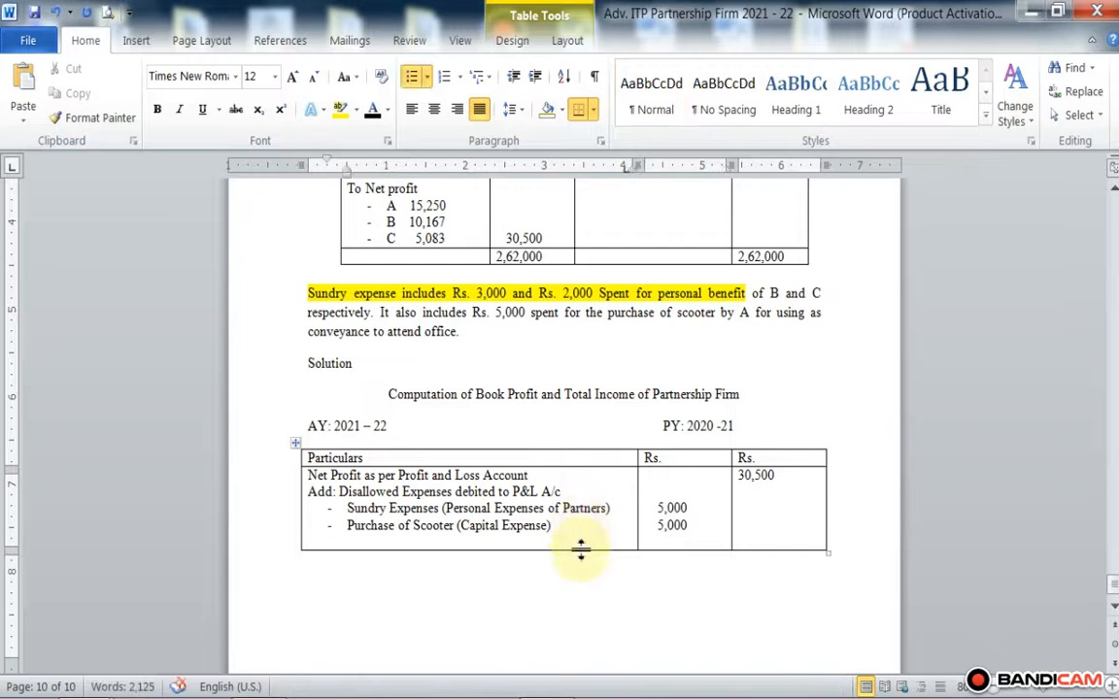
{"action": "key", "text": "Return"}
{"action": "key", "text": "Return"}
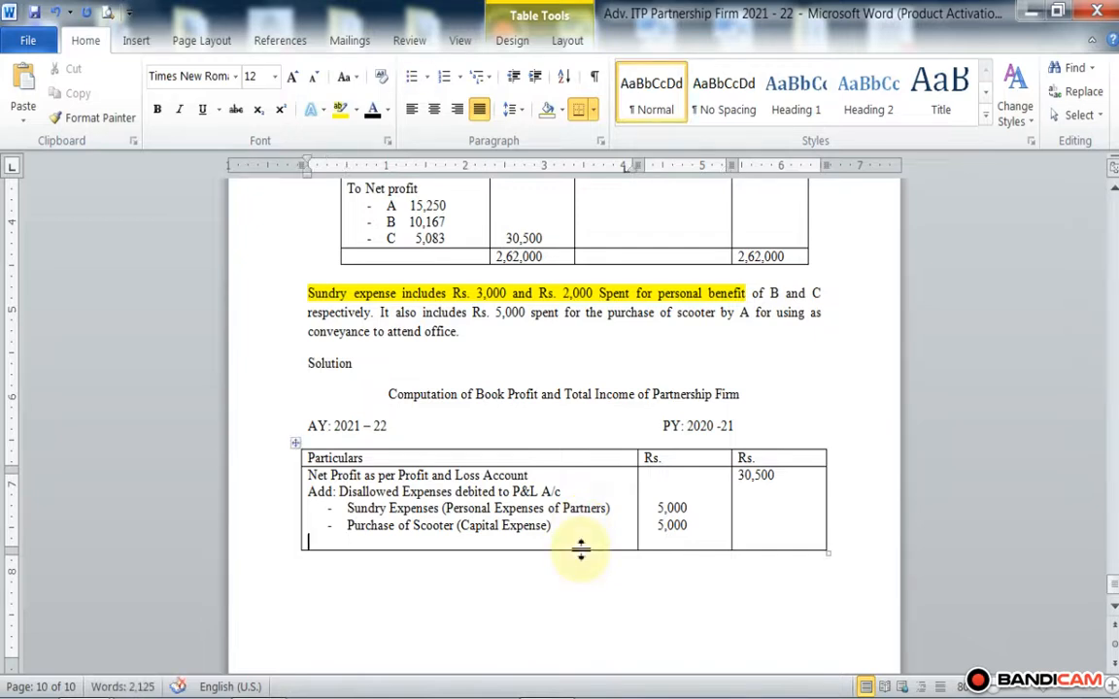
{"action": "type", "text": "Ad"}
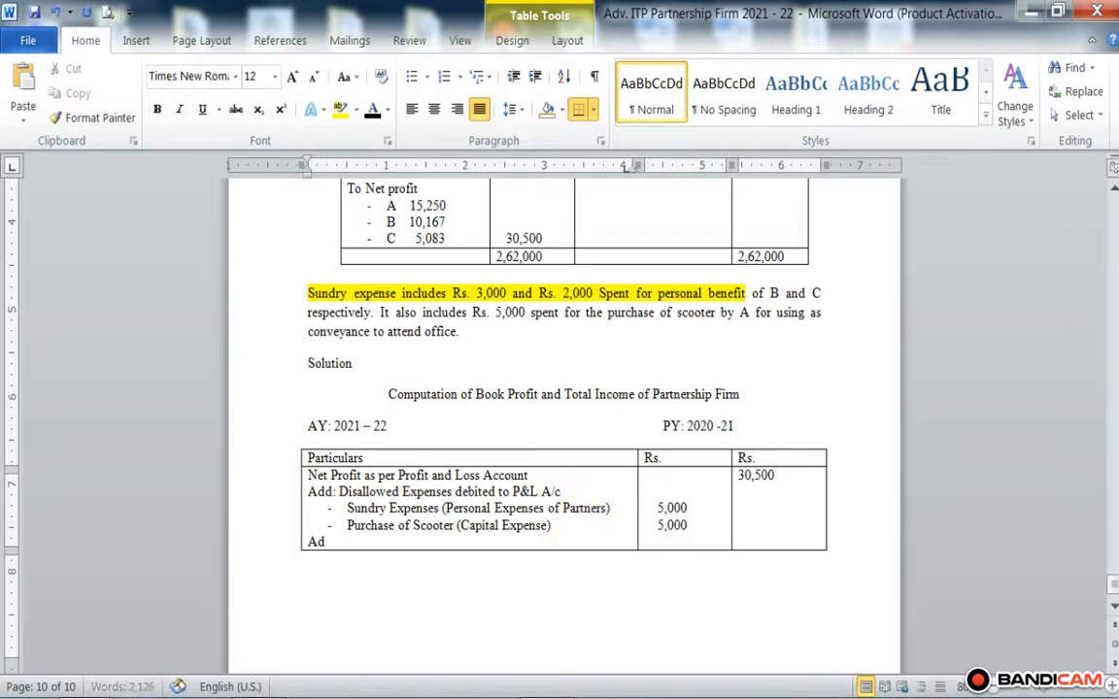
{"action": "type", "text": "d: Partners Remuner"}
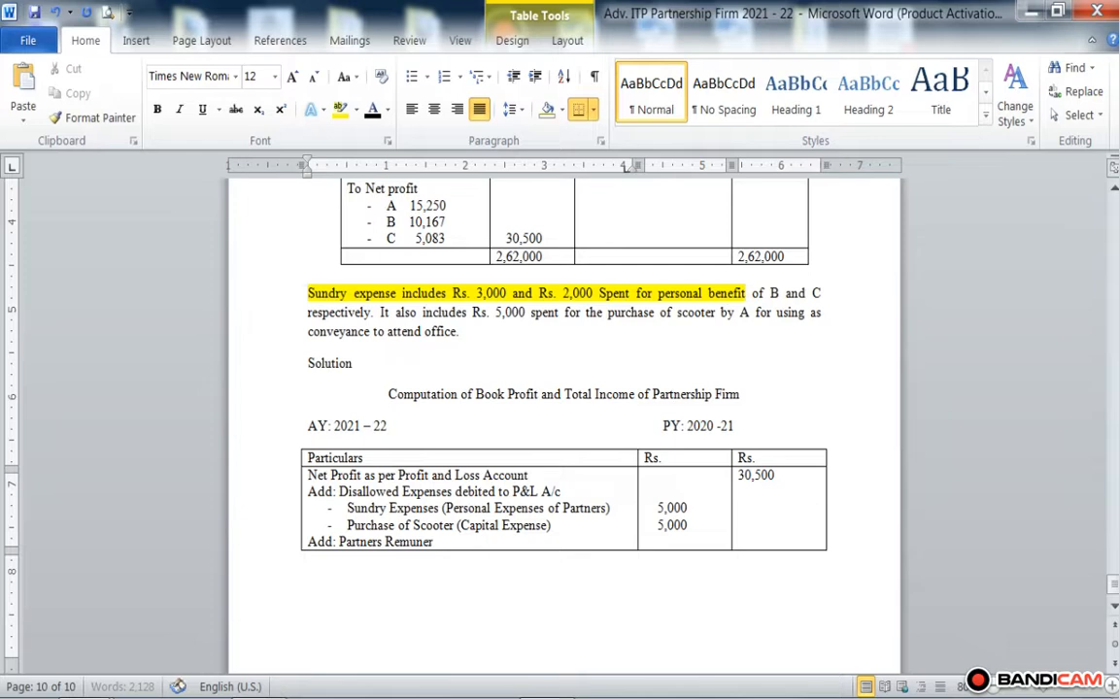
{"action": "type", "text": "ation"}
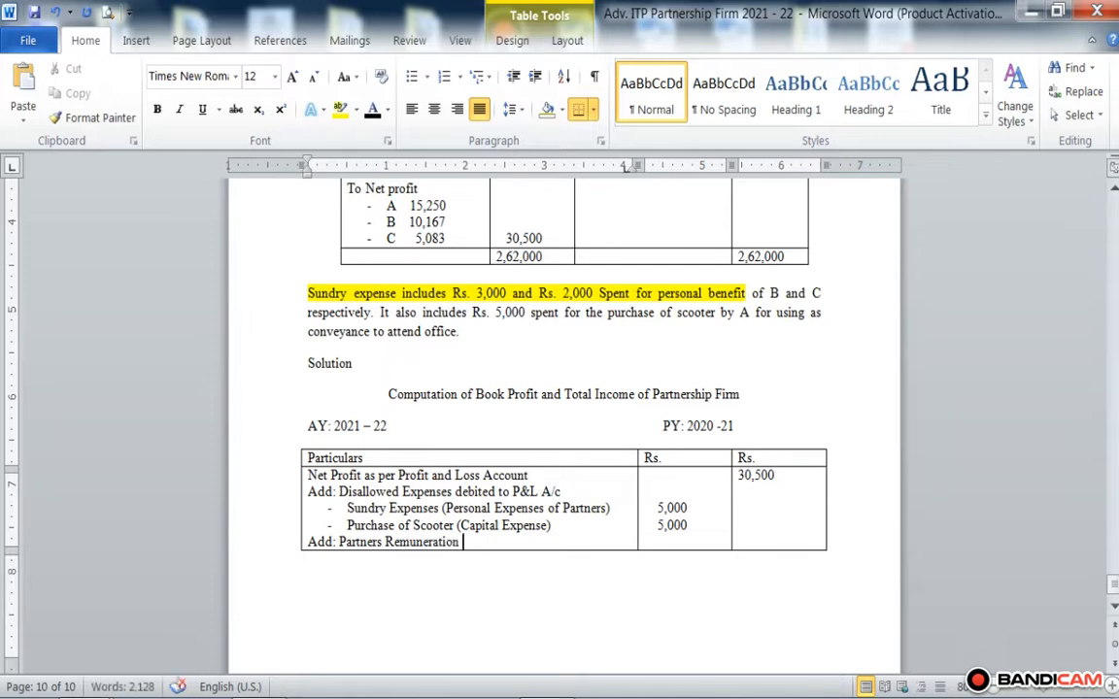
{"action": "key", "text": "Return"}
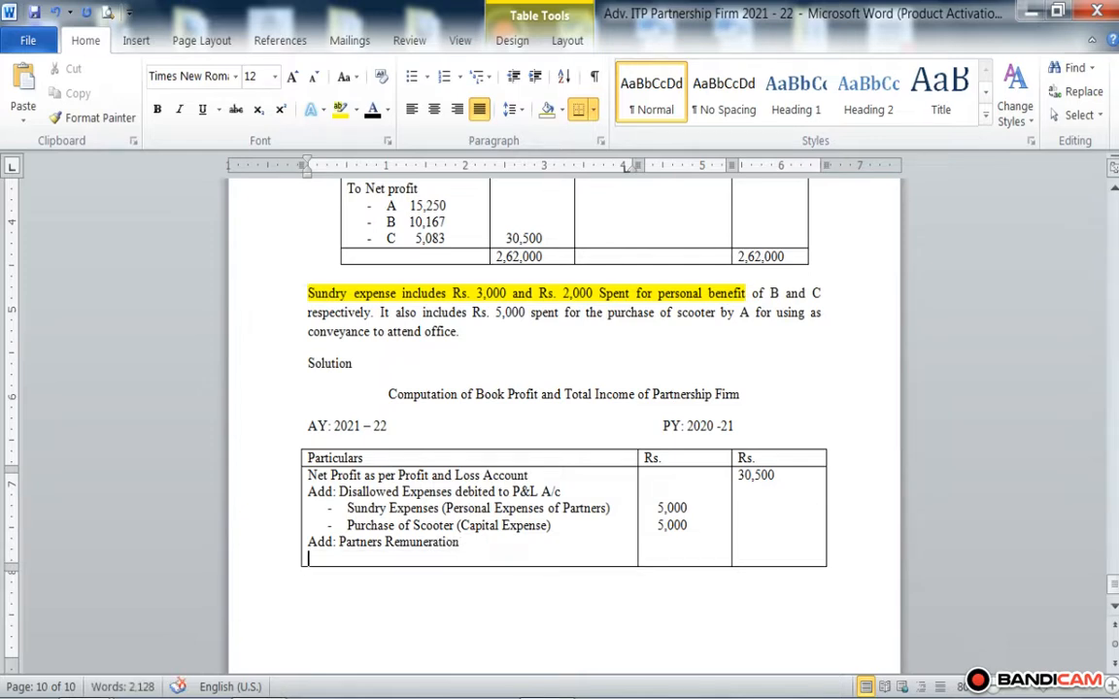
Step: Add the dash-bulleted item "Salary to A" under Add: Partners Remuneration in the Particulars cell
{"action": "type", "text": "- S"}
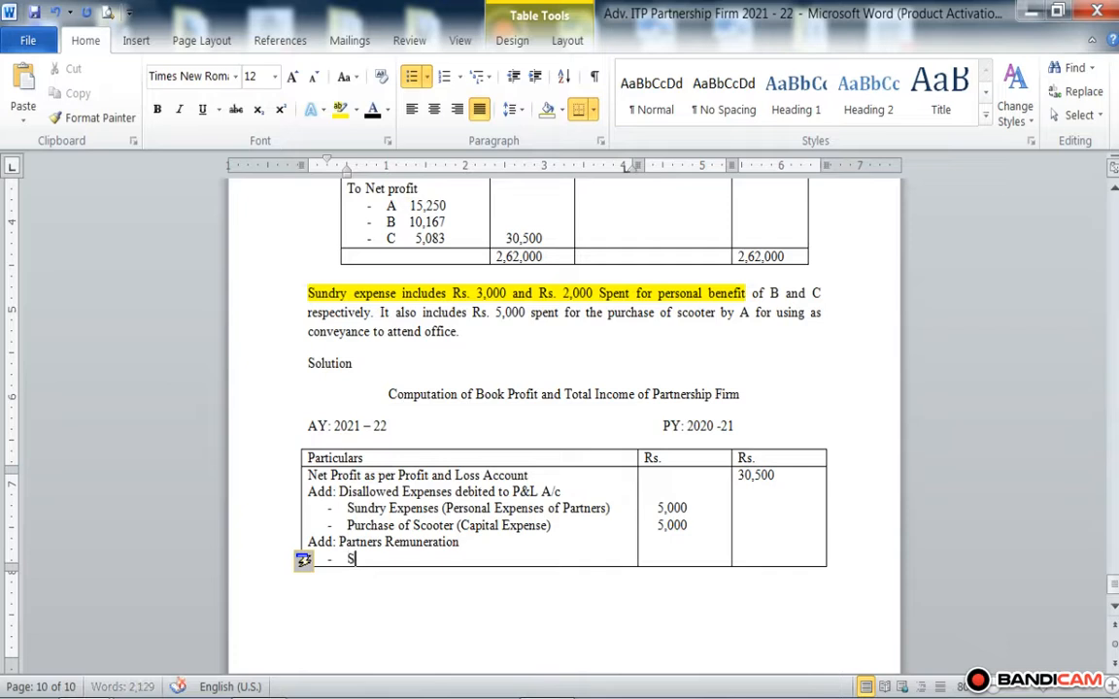
{"action": "type", "text": "alary to A"}
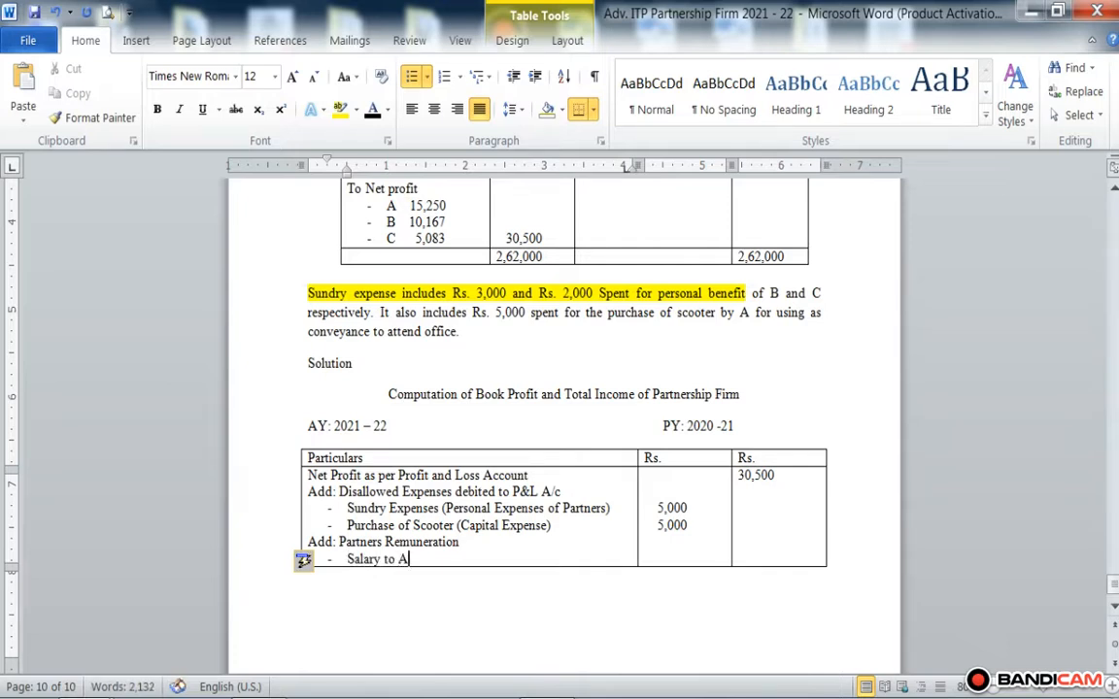
{"action": "scroll", "coordinate": [583, 549], "scroll_direction": "up", "scroll_amount": 2}
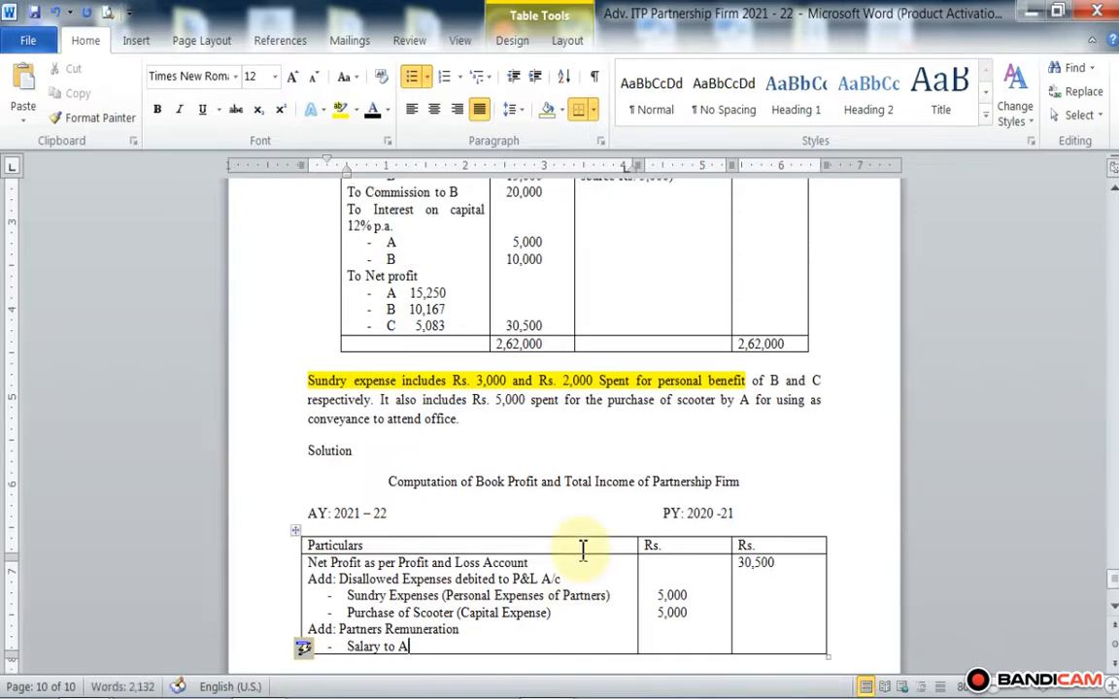
{"action": "scroll", "coordinate": [582, 550], "scroll_direction": "up", "scroll_amount": 1}
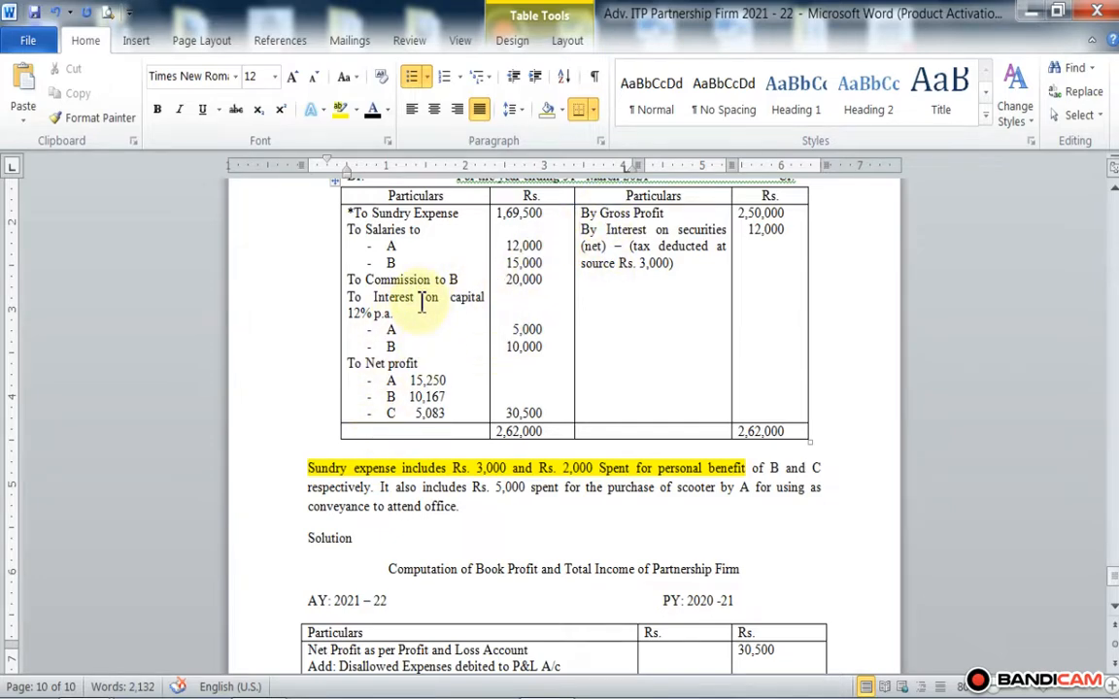
{"action": "scroll", "coordinate": [420, 302], "scroll_direction": "down", "scroll_amount": 3}
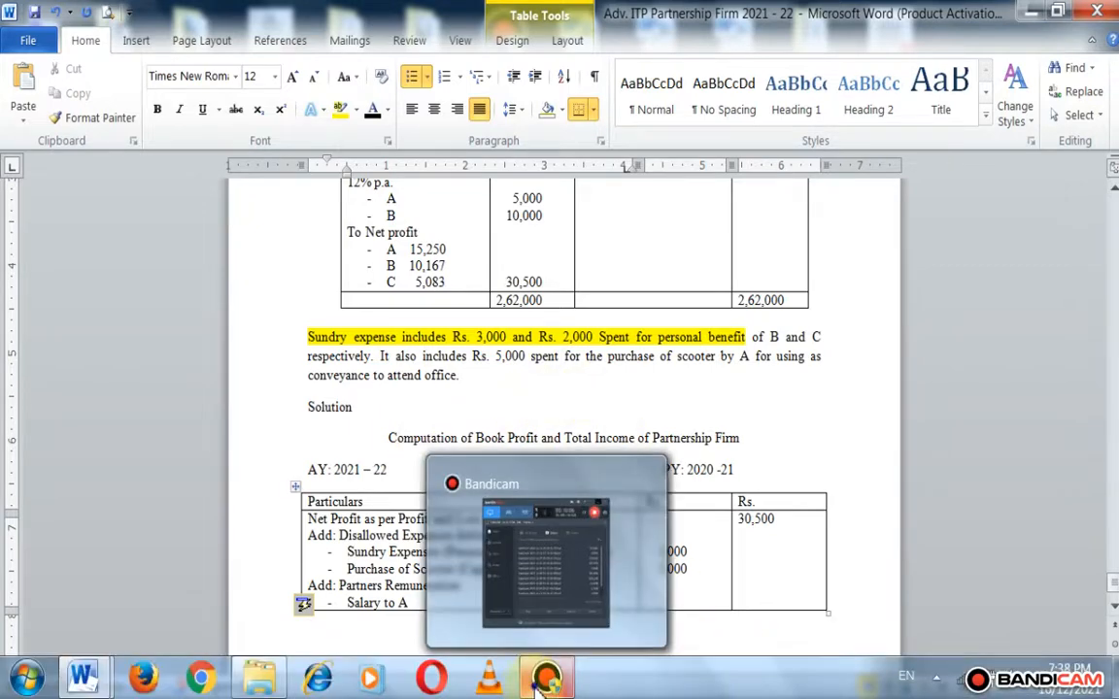
{"action": "left_click", "coordinate": [539, 686]}
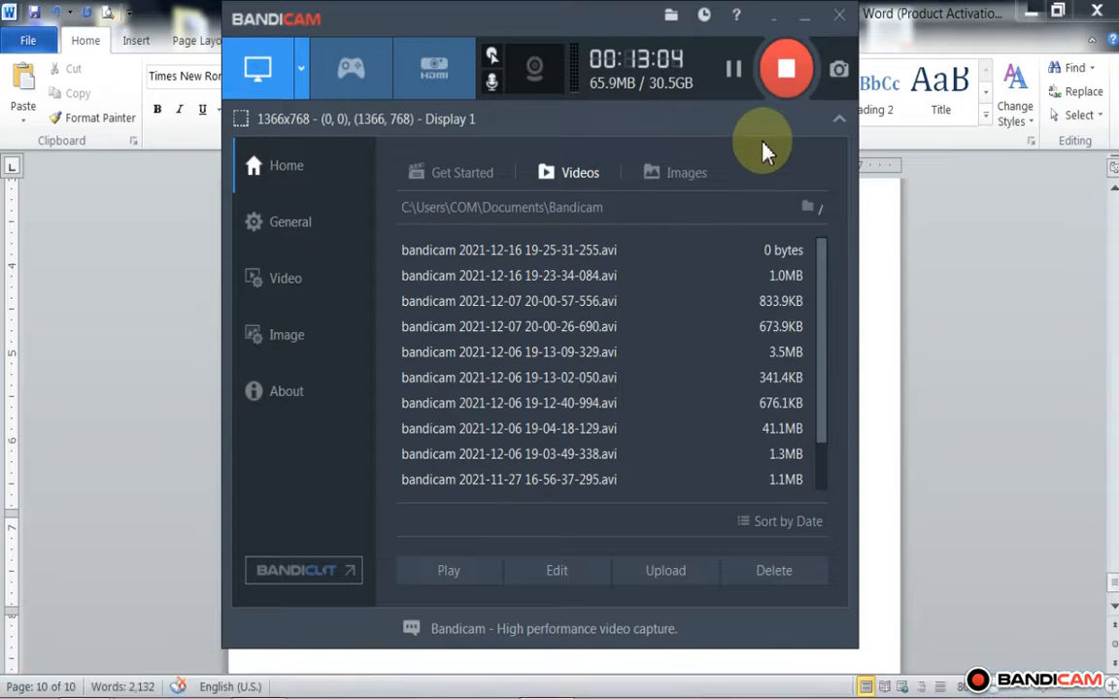
{"action": "left_click", "coordinate": [805, 16]}
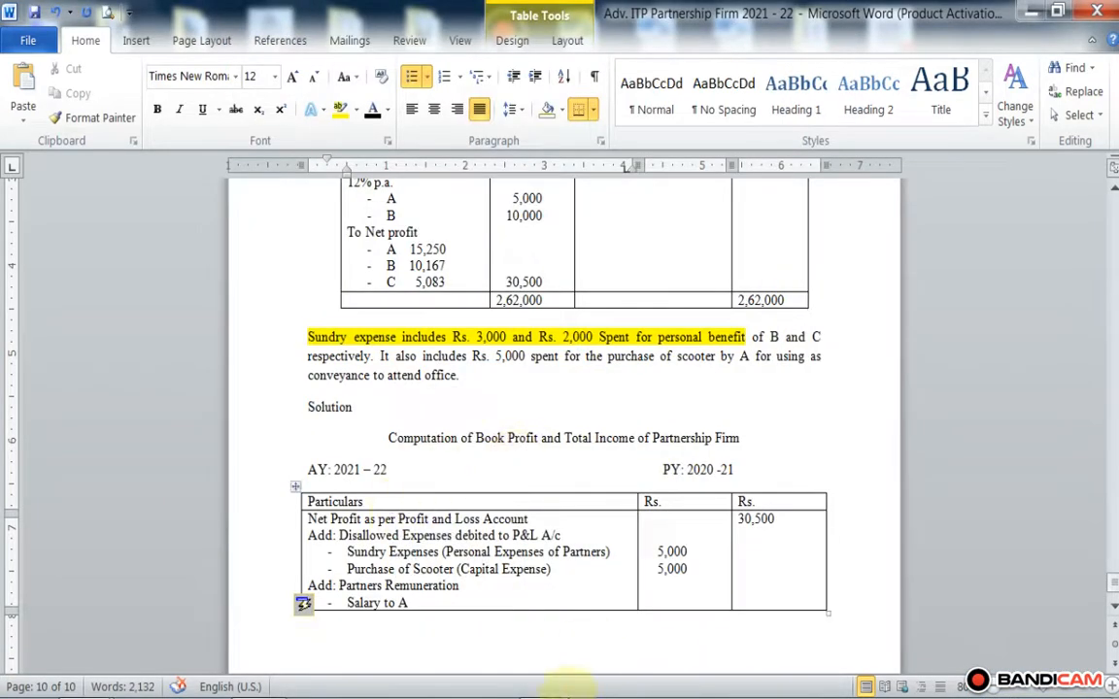
Step: Enter 12,000 beside Salary to A within the Particulars cell and begin a new bulleted line
{"action": "scroll", "coordinate": [485, 505], "scroll_direction": "up", "scroll_amount": 3}
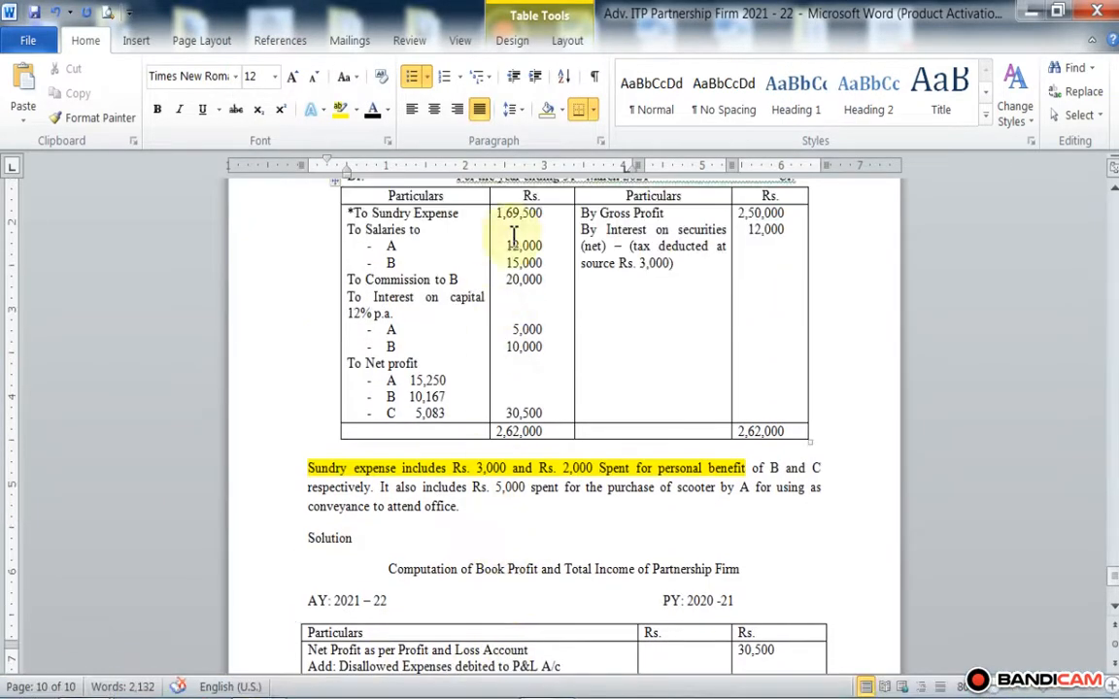
{"action": "scroll", "coordinate": [549, 597], "scroll_direction": "down", "scroll_amount": 4}
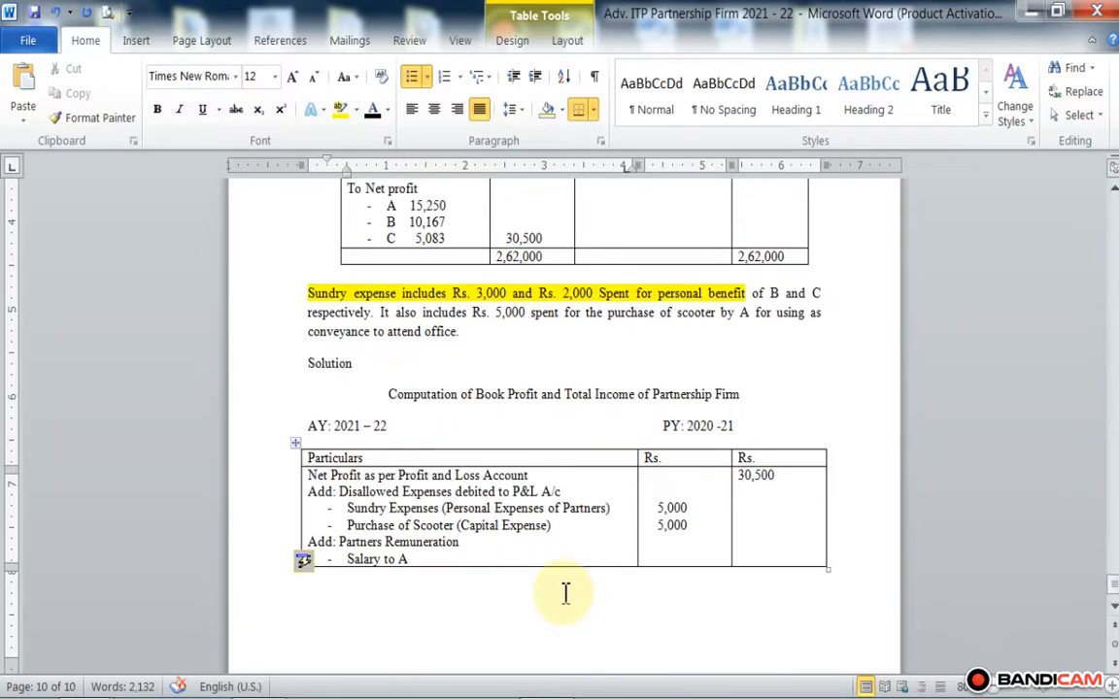
{"action": "double_click", "coordinate": [500, 560]}
{"action": "type", "text": "12"}
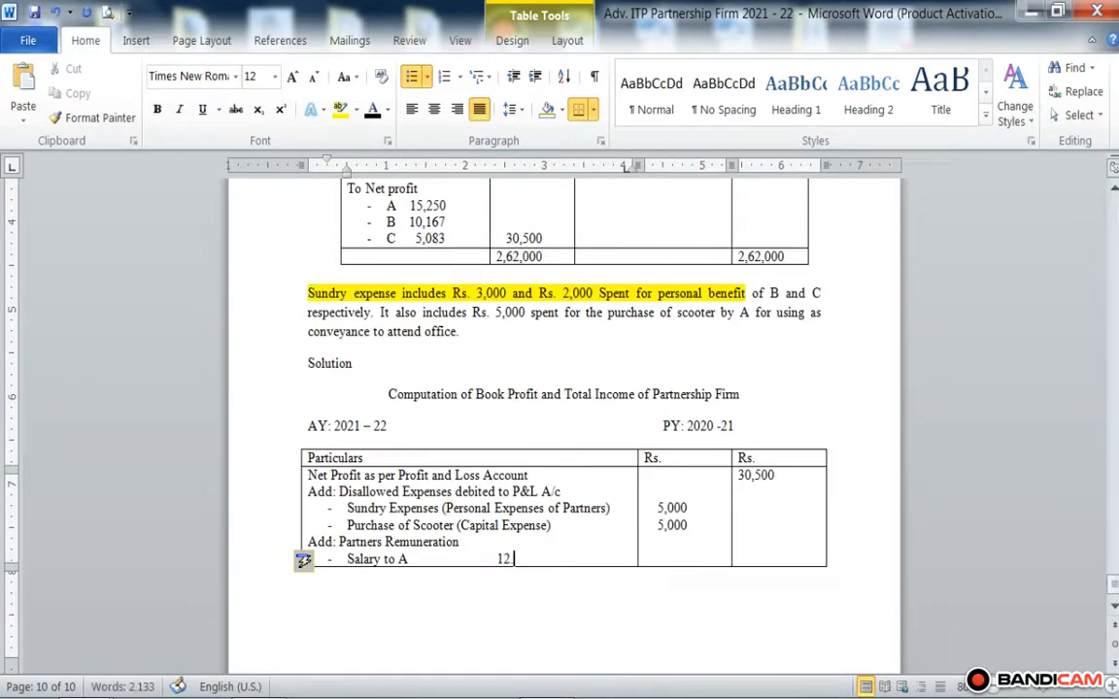
{"action": "type", "text": ",000"}
{"action": "key", "text": "Return"}
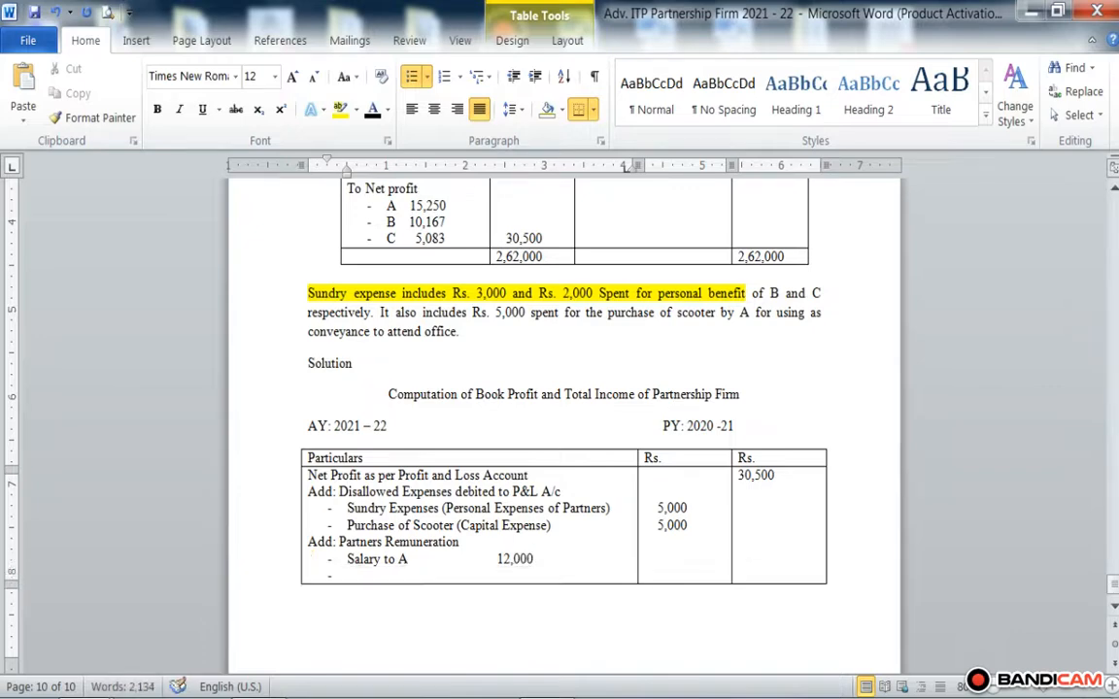
Step: Write "Salary to B" as the next dash-bulleted item below Salary to A in the Particulars cell
{"action": "type", "text": "Salary to "}
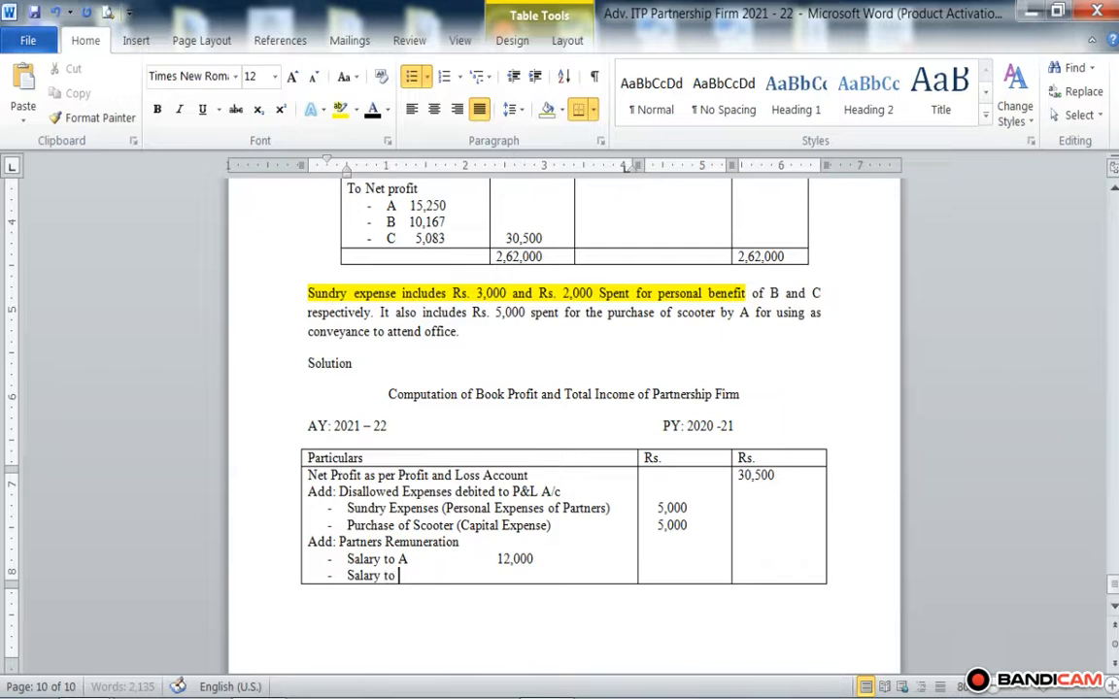
{"action": "type", "text": "B"}
Step: Enter 15,000 beside Salary to B, aligned under A's salary amount, and begin a new bulleted line
{"action": "scroll", "coordinate": [564, 591], "scroll_direction": "up", "scroll_amount": 4}
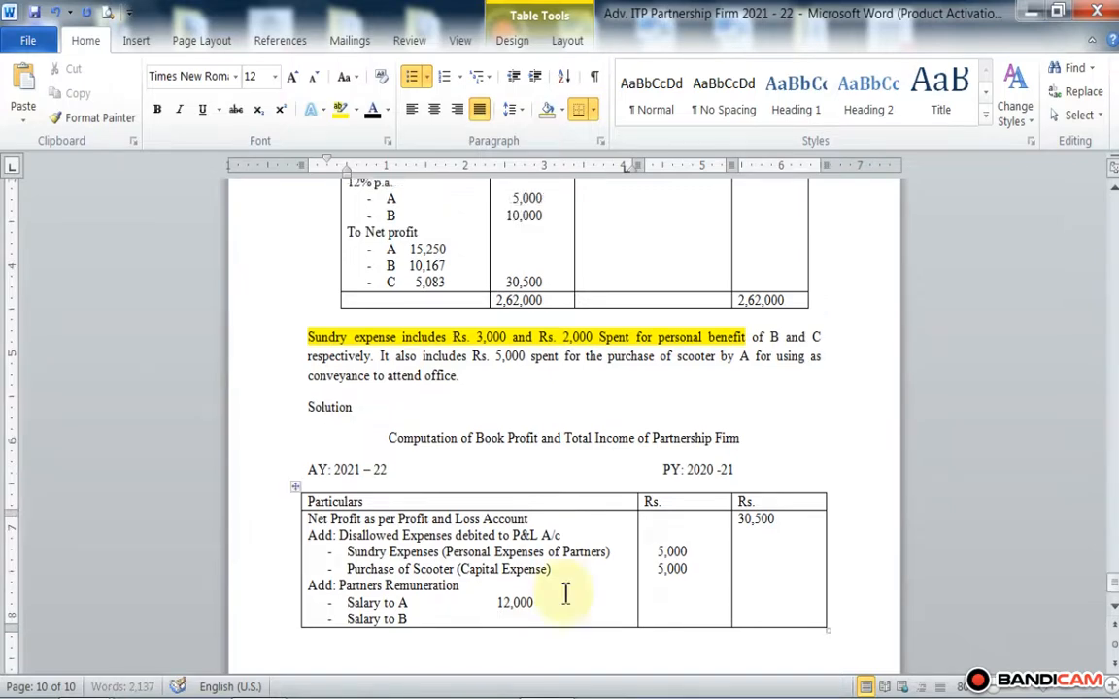
{"action": "scroll", "coordinate": [564, 595], "scroll_direction": "down", "scroll_amount": 2}
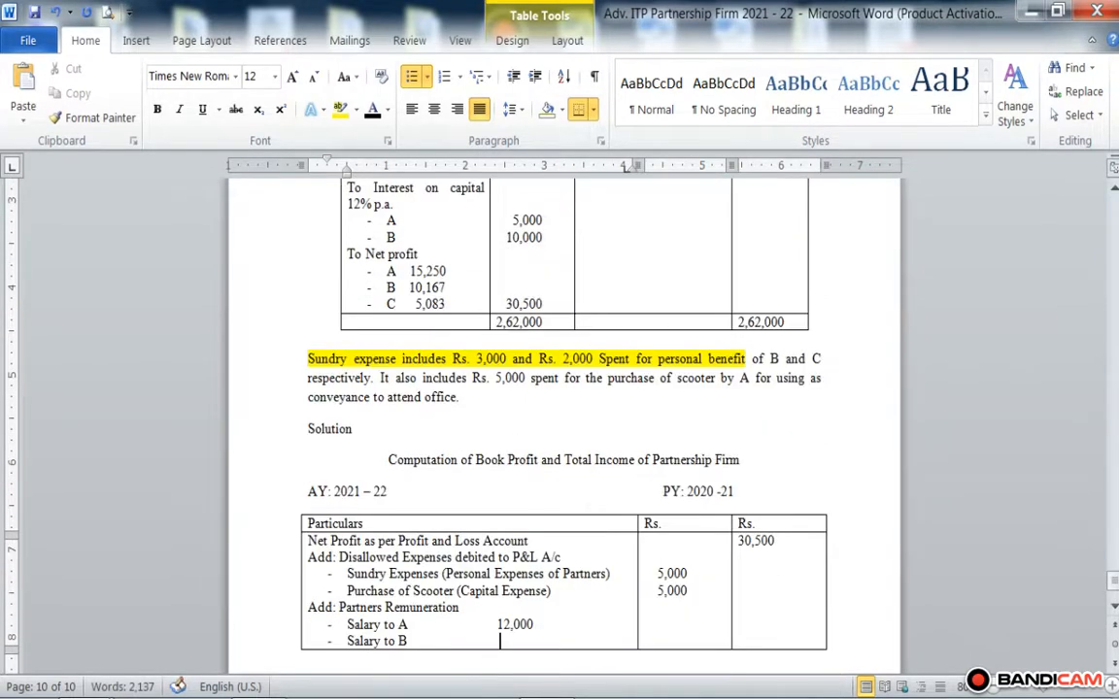
{"action": "type", "text": "1"}
{"action": "type", "text": ",000"}
{"action": "key", "text": "Left"}
{"action": "key", "text": "Left"}
{"action": "key", "text": "Left"}
{"action": "key", "text": "Left"}
{"action": "key", "text": "Left"}
{"action": "key", "text": "Left"}
{"action": "key", "text": "BackSpace"}
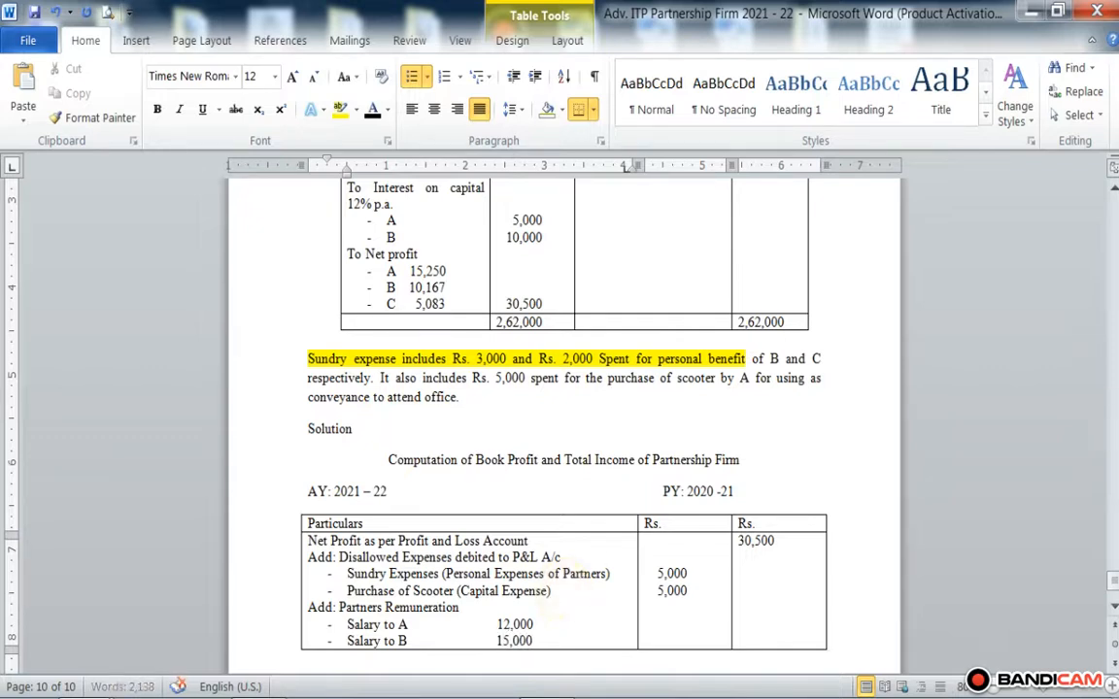
{"action": "key", "text": "Right"}
{"action": "key", "text": "Right"}
{"action": "key", "text": "Right"}
{"action": "key", "text": "Right"}
{"action": "key", "text": "Right"}
{"action": "key", "text": "Right"}
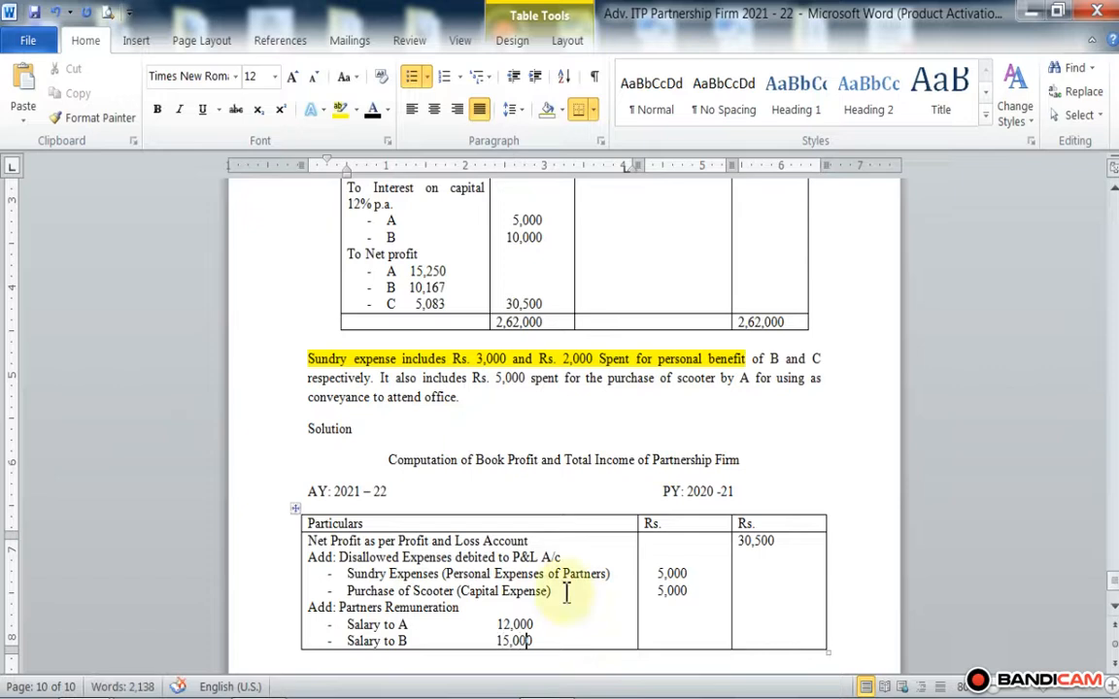
{"action": "key", "text": "Return"}
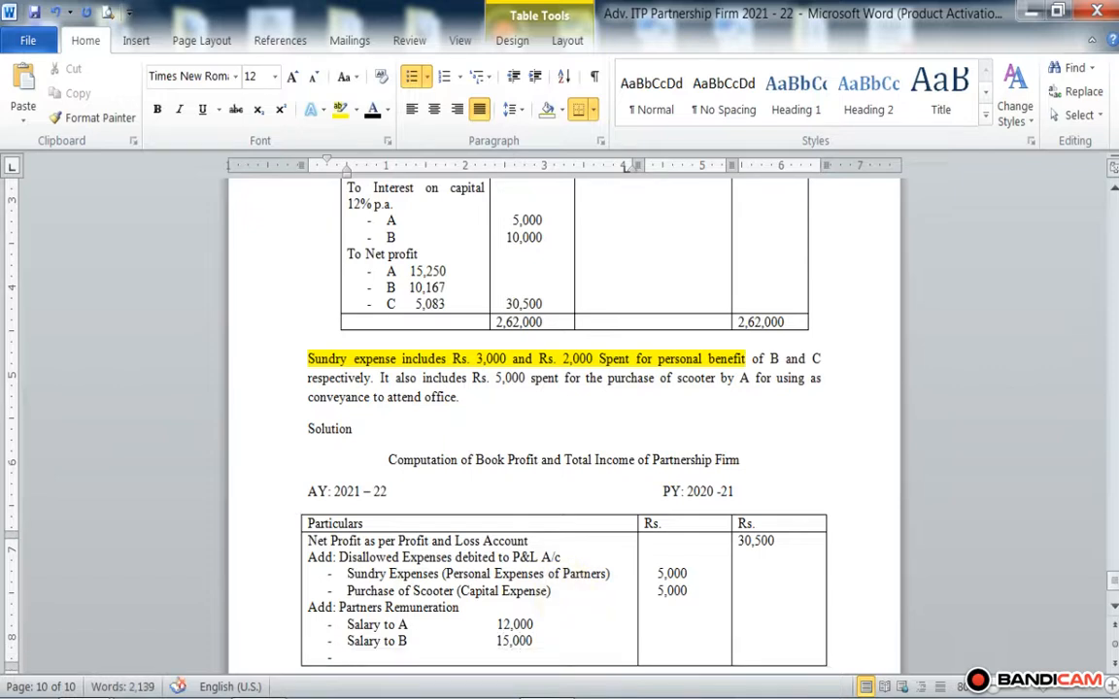
Step: Write "Commission to B" as the next dash-bulleted item below Salary to B in the Particulars cell
{"action": "type", "text": "Commiss"}
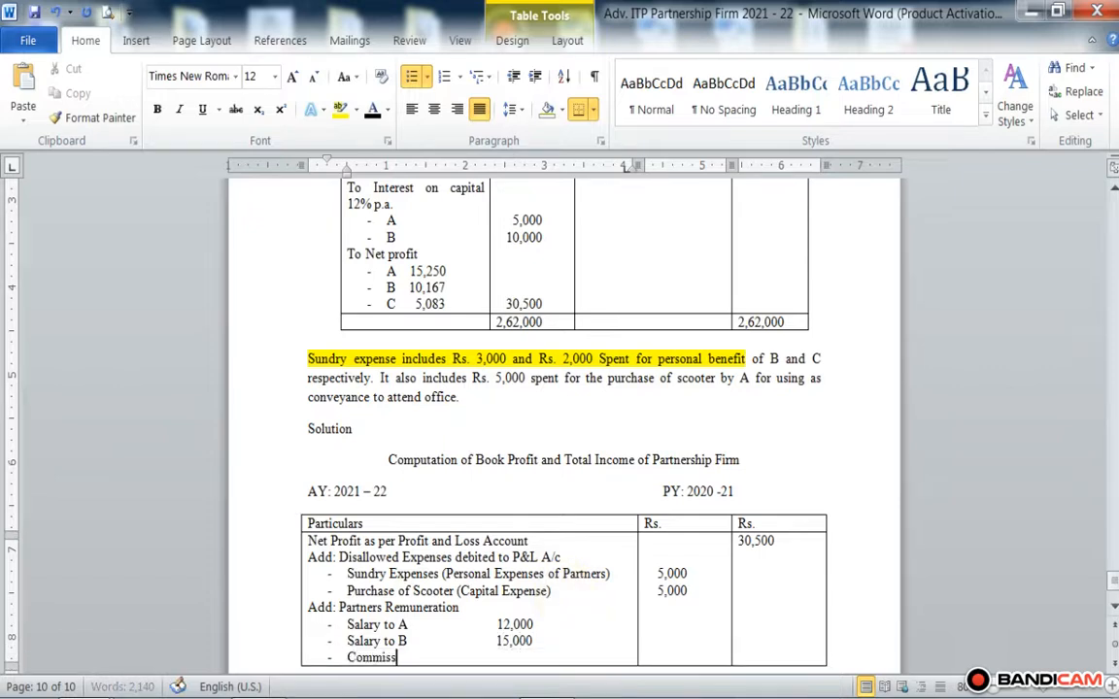
{"action": "type", "text": "ion to B"}
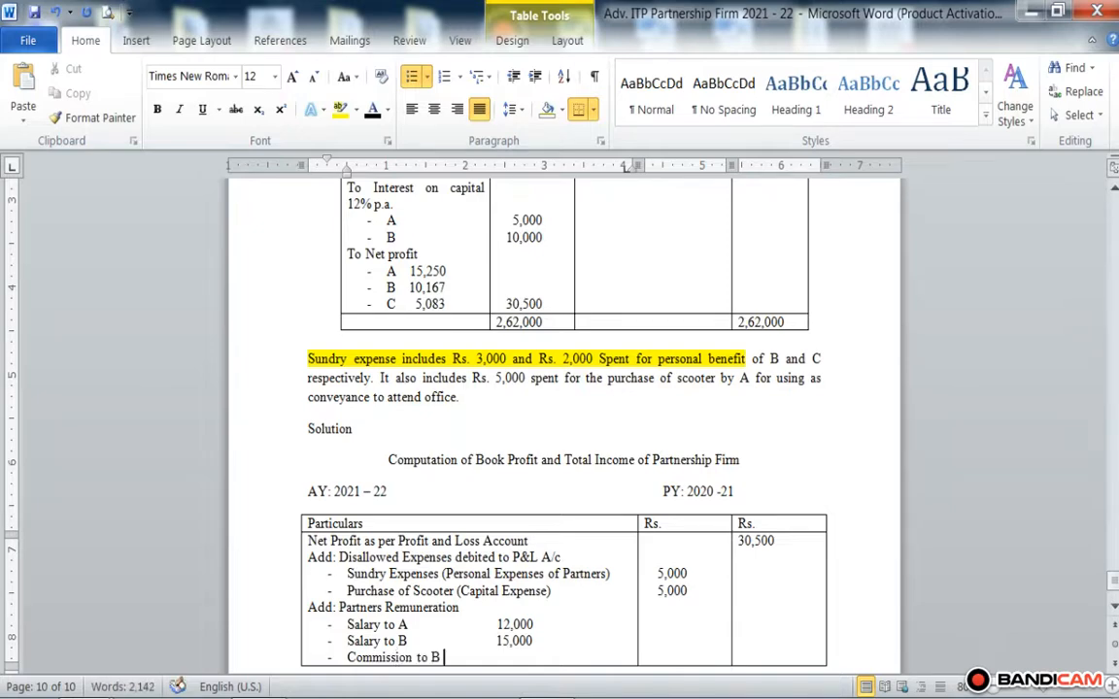
Step: Enter 20,000 beside Commission to B, aligned under the salary amounts, and underline the figure
{"action": "scroll", "coordinate": [569, 587], "scroll_direction": "up", "scroll_amount": 2}
{"action": "scroll", "coordinate": [569, 587], "scroll_direction": "down", "scroll_amount": 3}
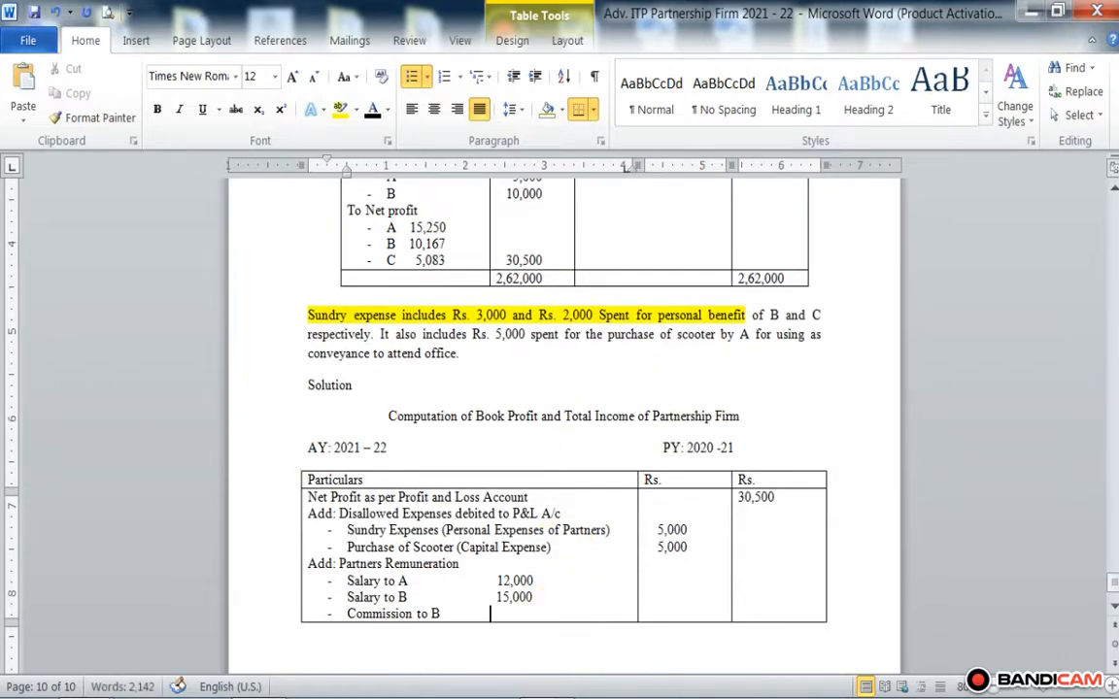
{"action": "type", "text": "20,000"}
{"action": "scroll", "coordinate": [563, 408], "scroll_direction": "down", "scroll_amount": 1}
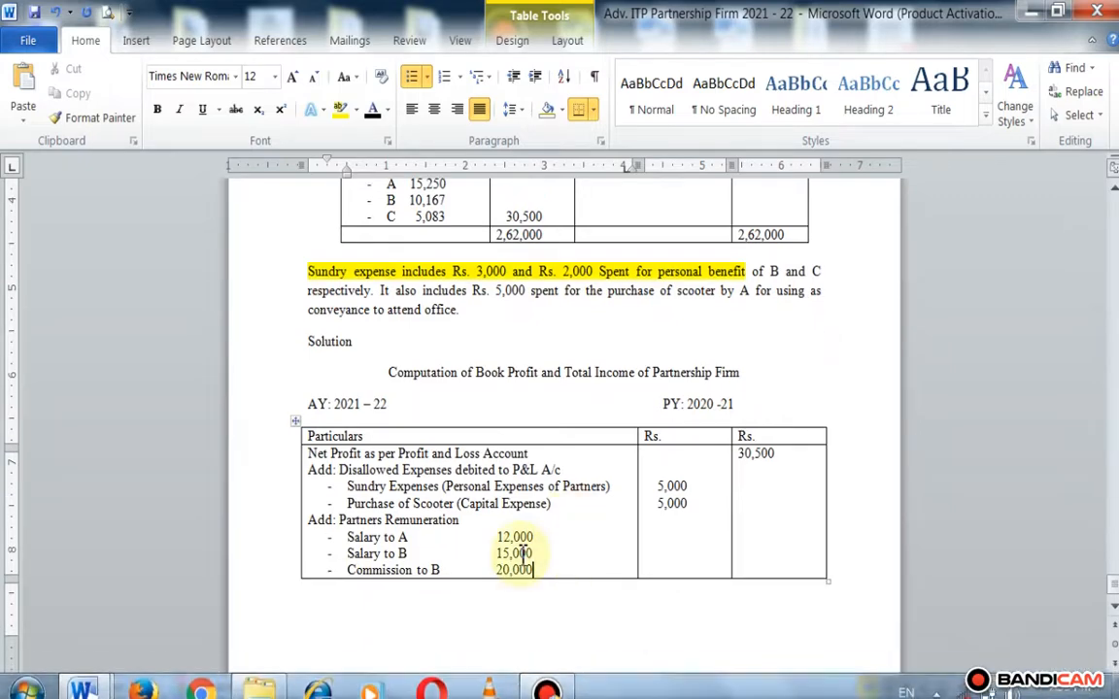
{"action": "left_click_drag", "start_coordinate": [537, 570], "coordinate": [505, 572]}
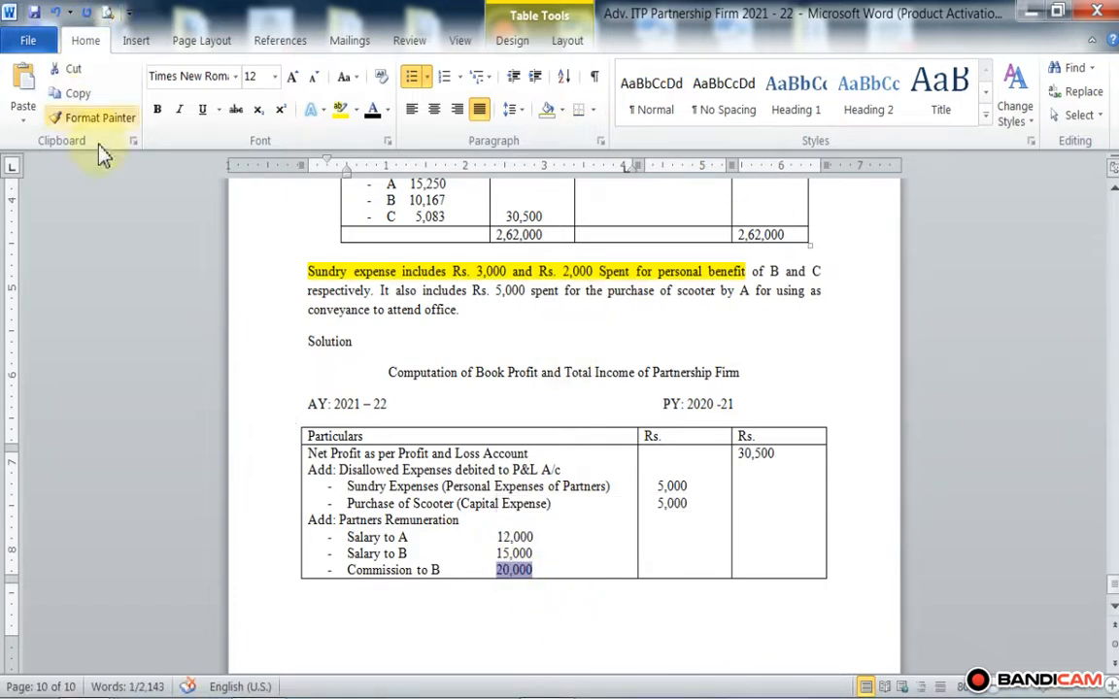
{"action": "left_click", "coordinate": [205, 110]}
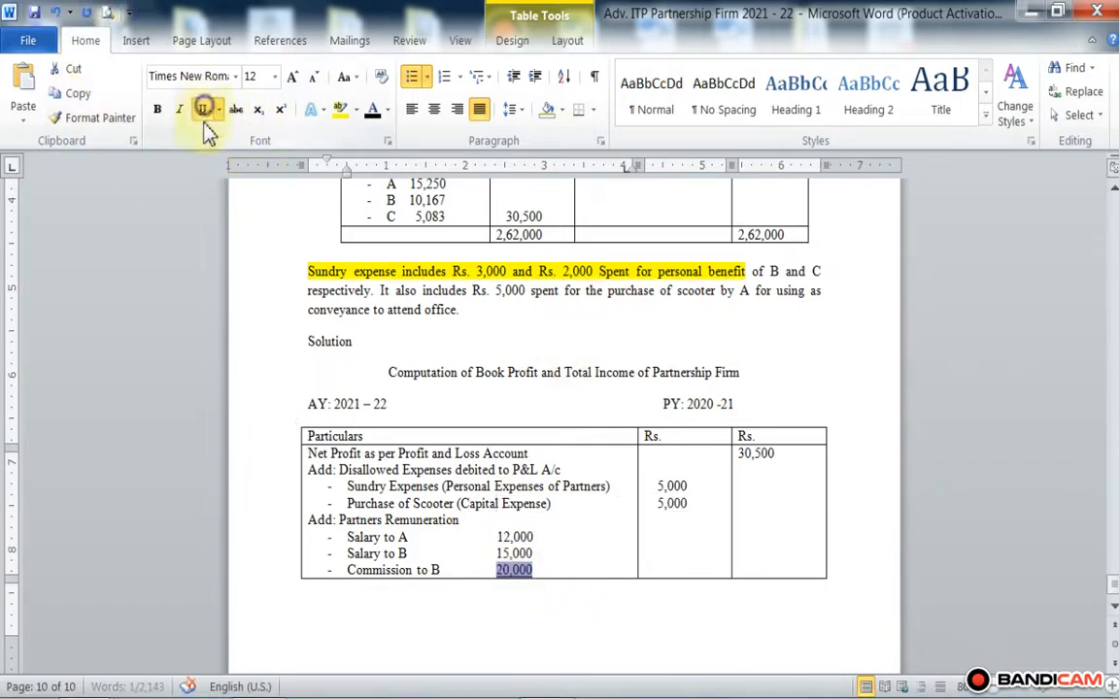
Step: Enter the partners' remuneration total of 47,000 in the first Rs. column beside Commission to B and underline it
{"action": "left_click", "coordinate": [664, 558]}
{"action": "key", "text": "Down"}
{"action": "key", "text": "Down"}
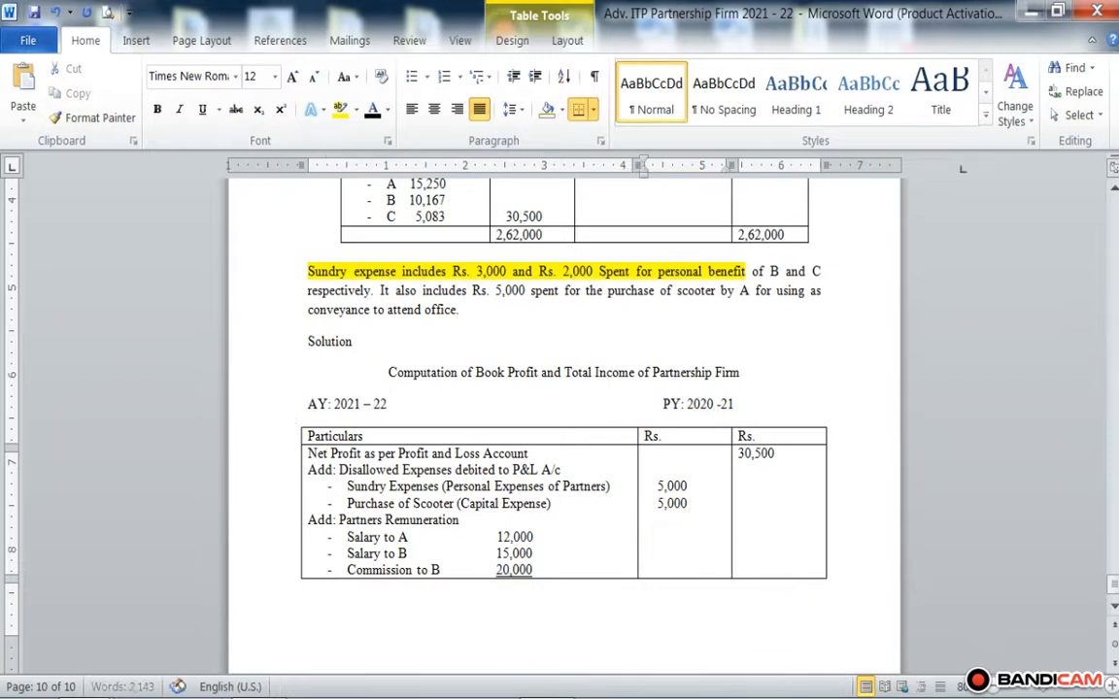
{"action": "key", "text": "Return"}
{"action": "type", "text": "47,000"}
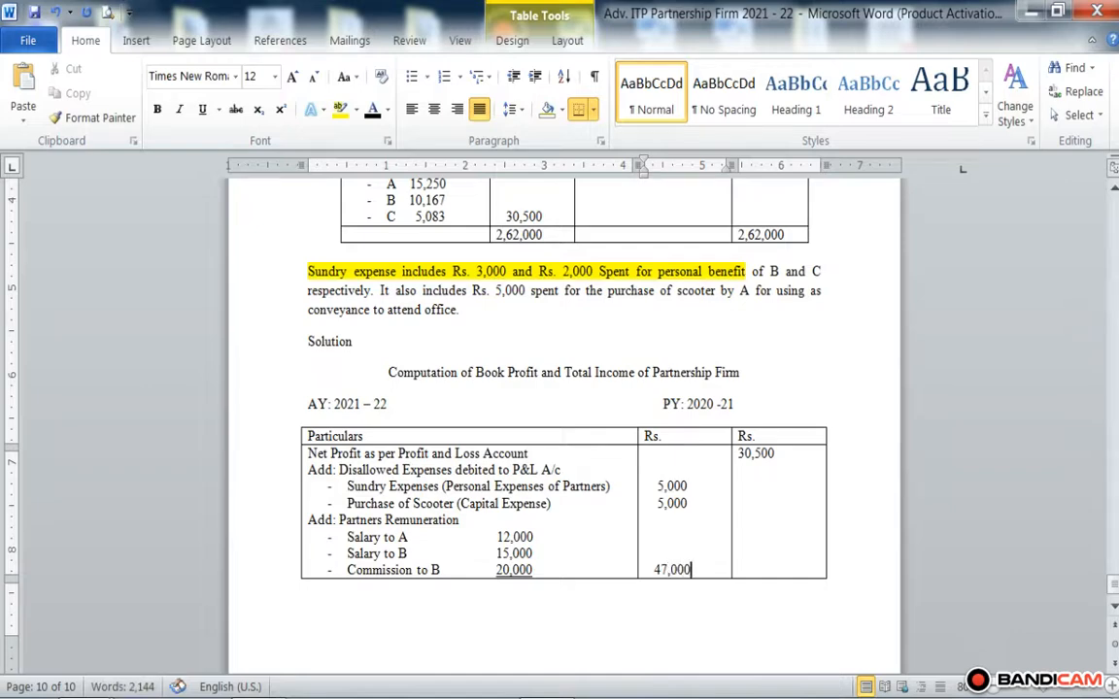
{"action": "scroll", "coordinate": [694, 529], "scroll_direction": "down", "scroll_amount": 1}
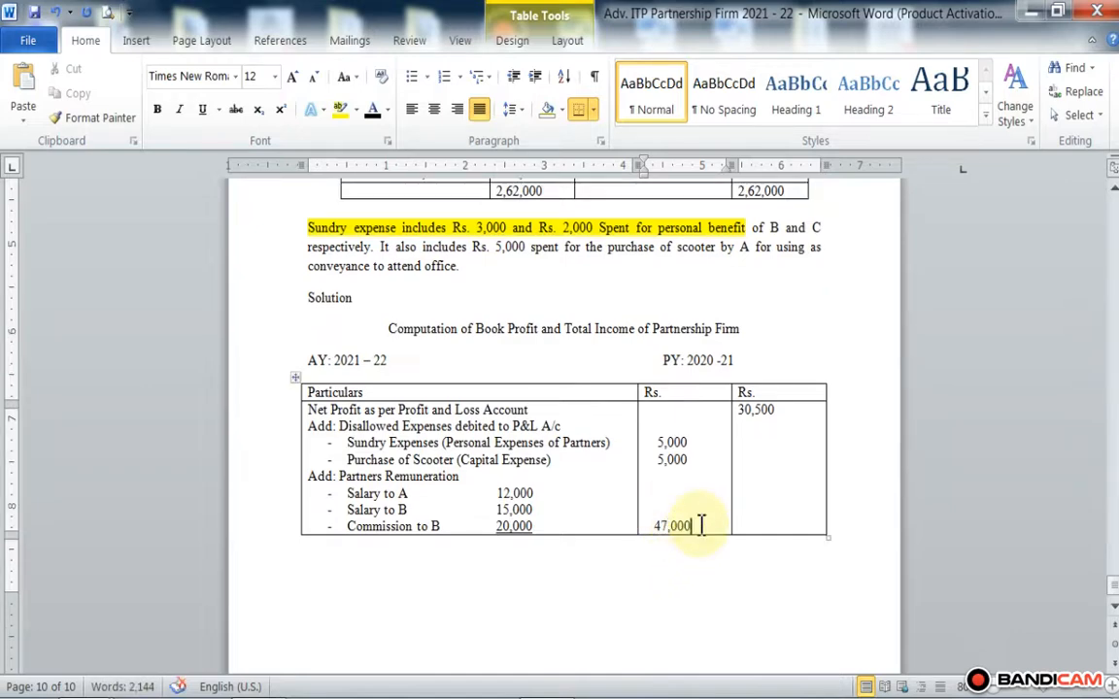
{"action": "left_click_drag", "start_coordinate": [699, 526], "coordinate": [655, 527]}
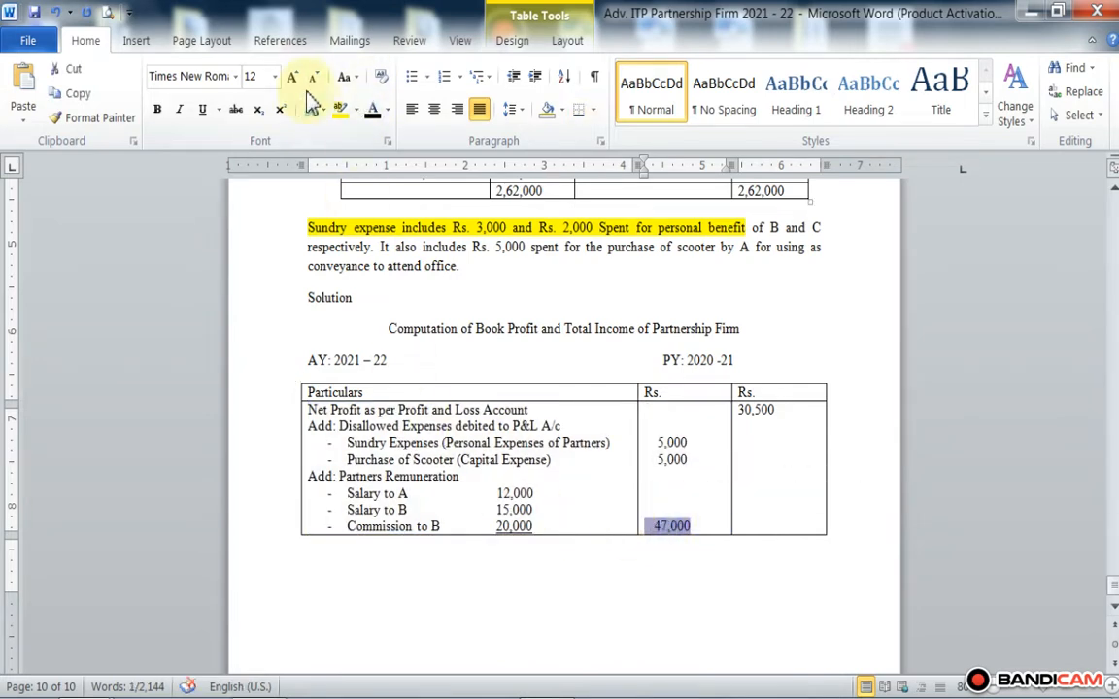
{"action": "left_click", "coordinate": [200, 110]}
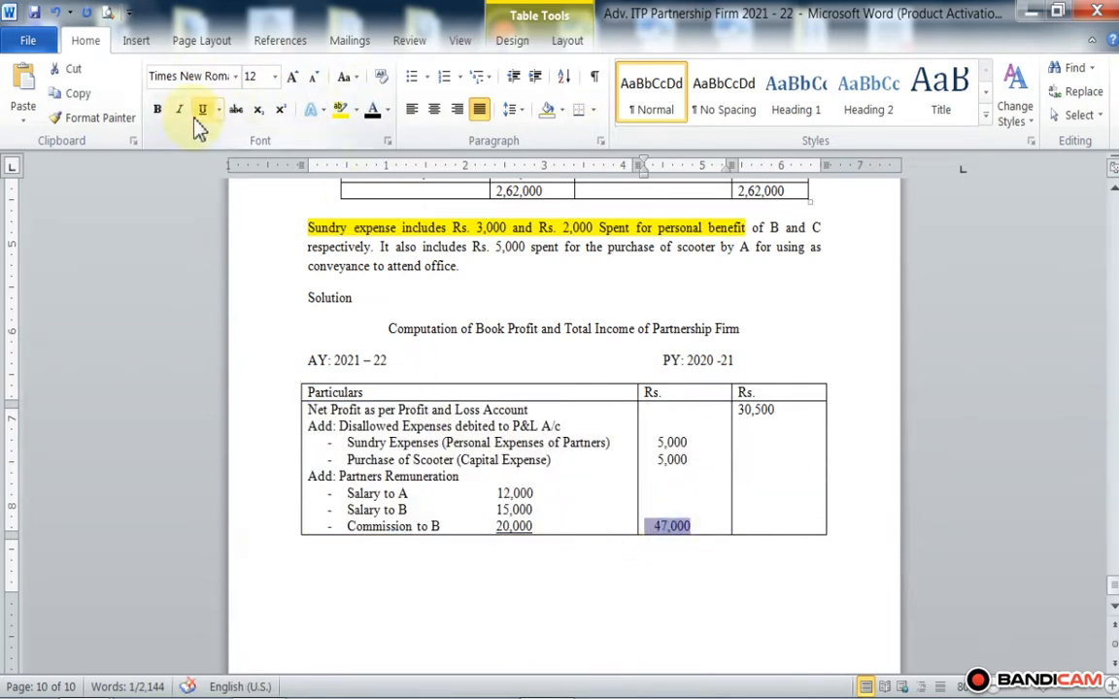
Step: Enter the additions total of 57,000 in the second Rs. column level with Commission to B and underline it
{"action": "left_click", "coordinate": [764, 522]}
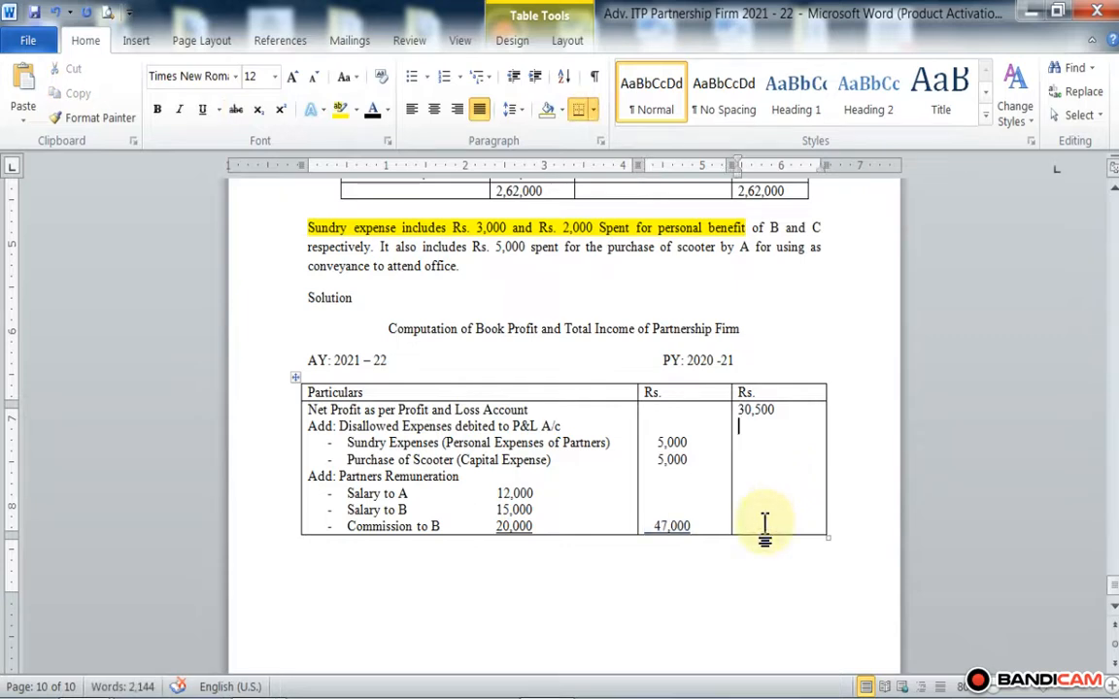
{"action": "key", "text": "Return"}
{"action": "key", "text": "Return"}
{"action": "key", "text": "Return"}
{"action": "key", "text": "Return"}
{"action": "key", "text": "Return"}
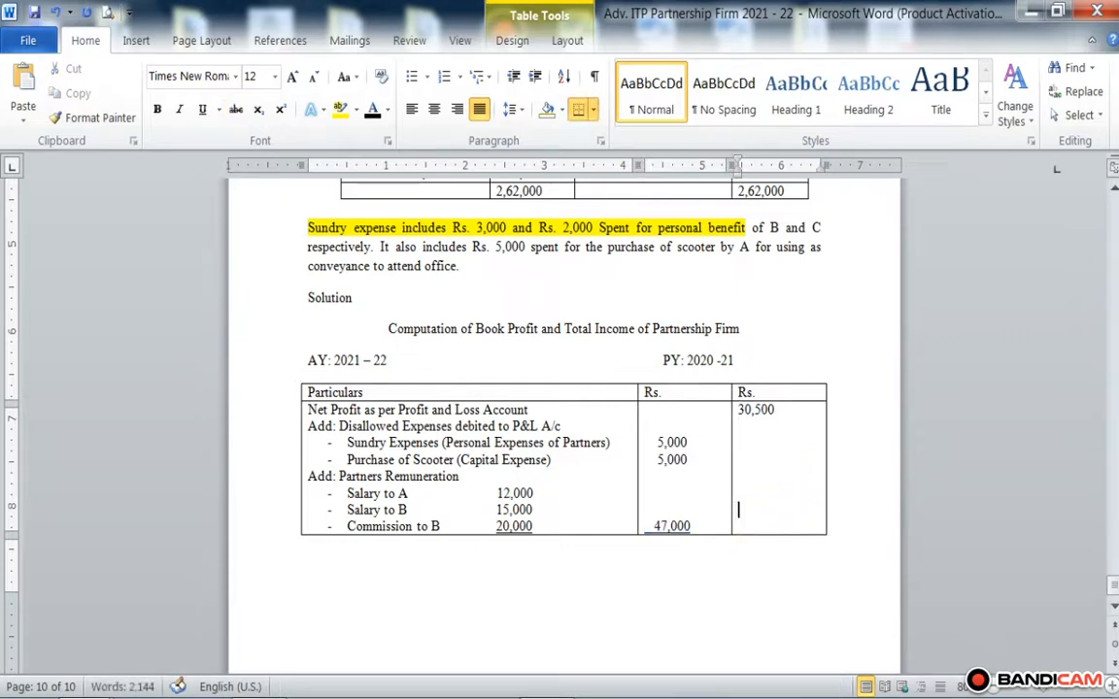
{"action": "key", "text": "Return"}
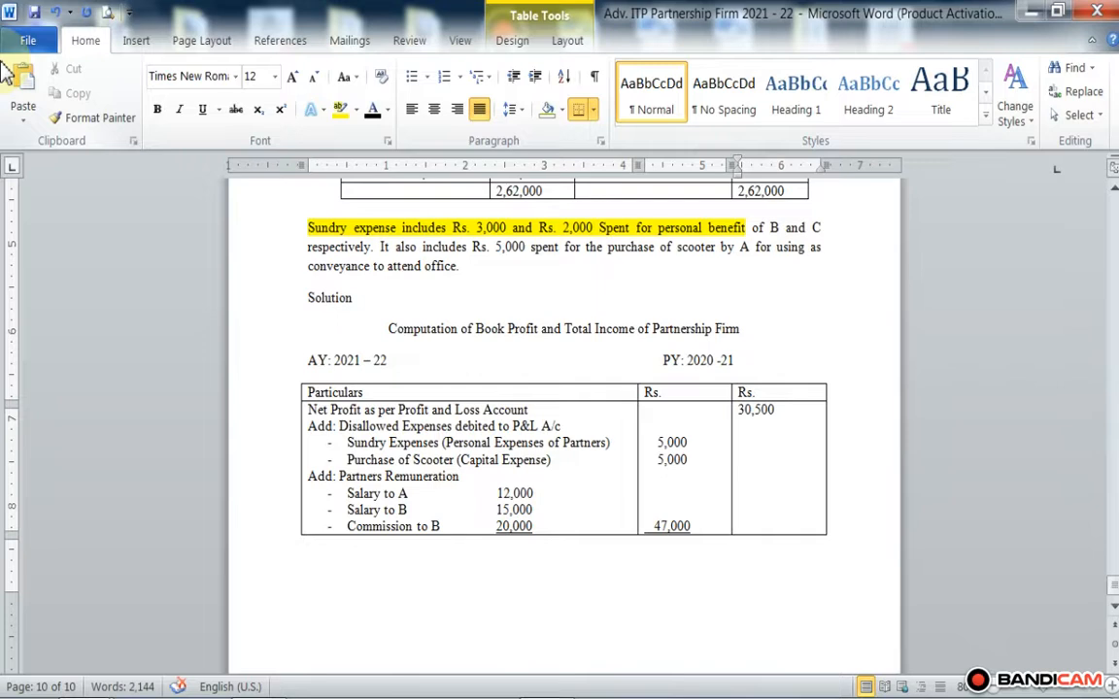
{"action": "type", "text": "57."}
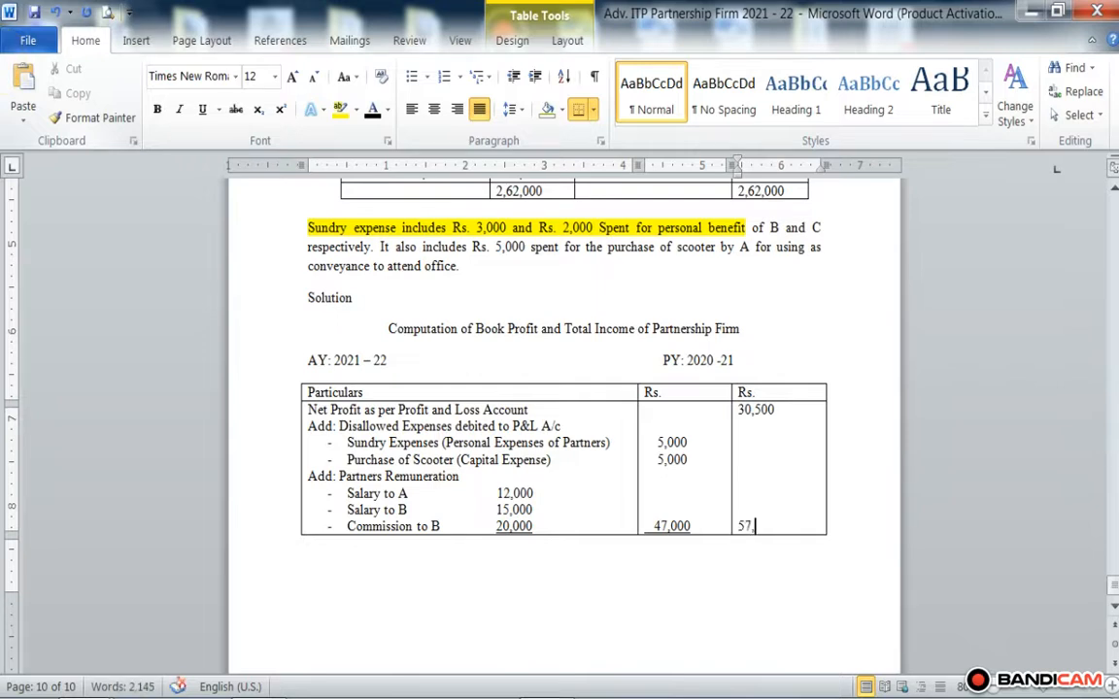
{"action": "type", "text": "000"}
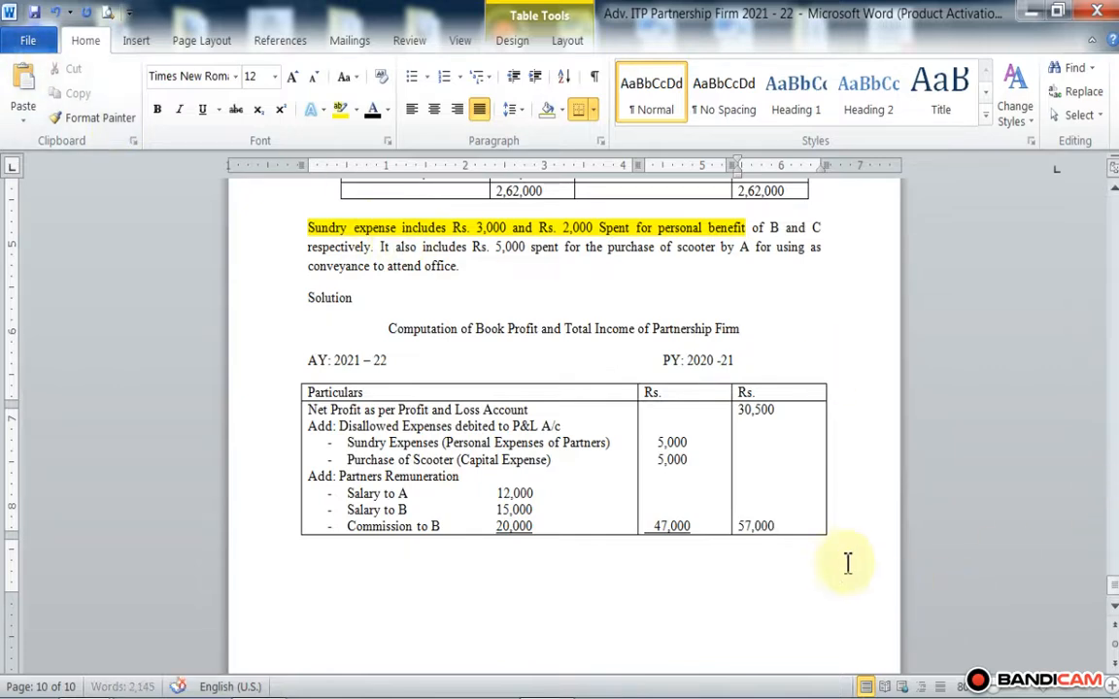
{"action": "left_click_drag", "start_coordinate": [781, 528], "coordinate": [743, 517]}
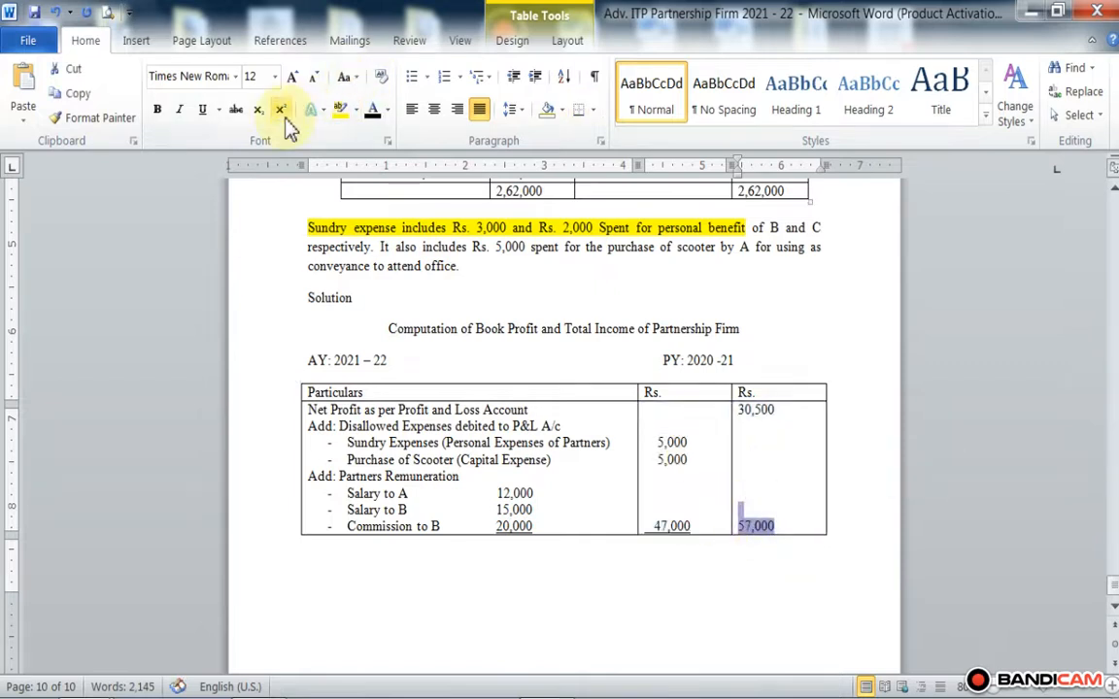
{"action": "left_click", "coordinate": [203, 111]}
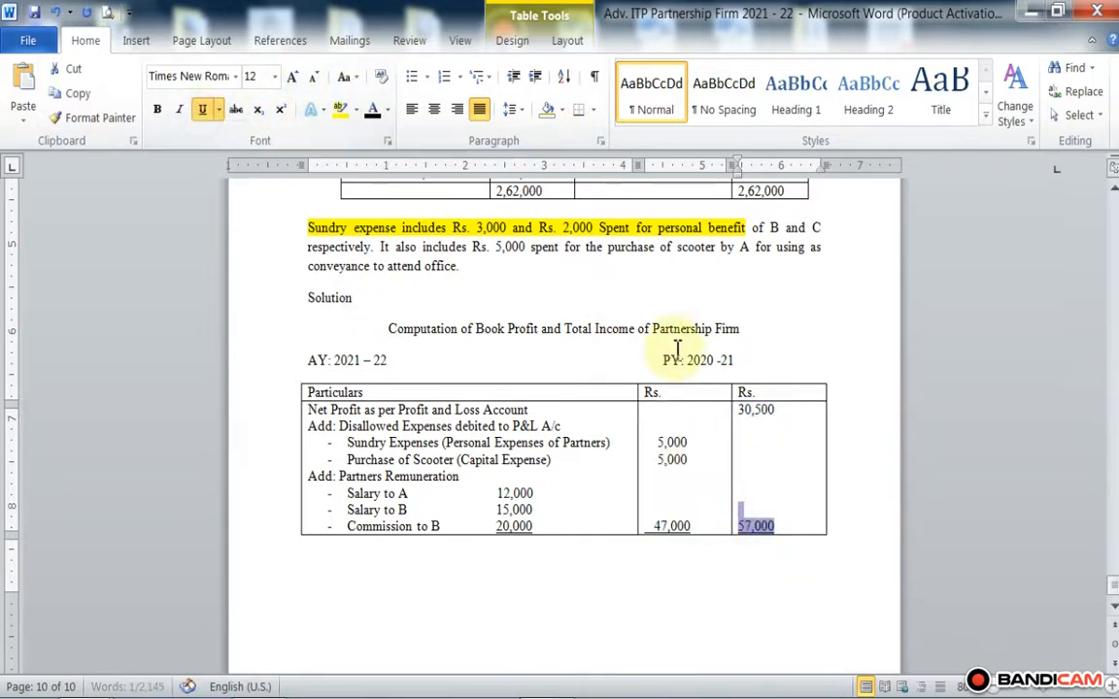
Step: Enter the subtotal 87,500 on a new line directly below 57,000 in the second Rs. column
{"action": "left_click", "coordinate": [789, 524]}
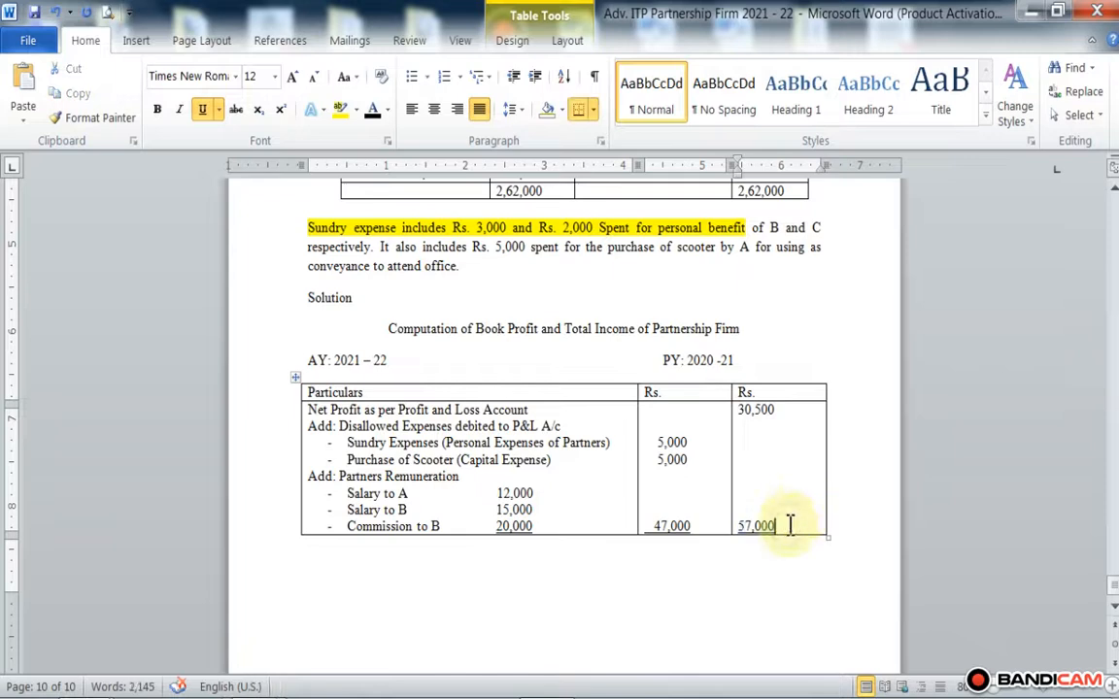
{"action": "key", "text": "Return"}
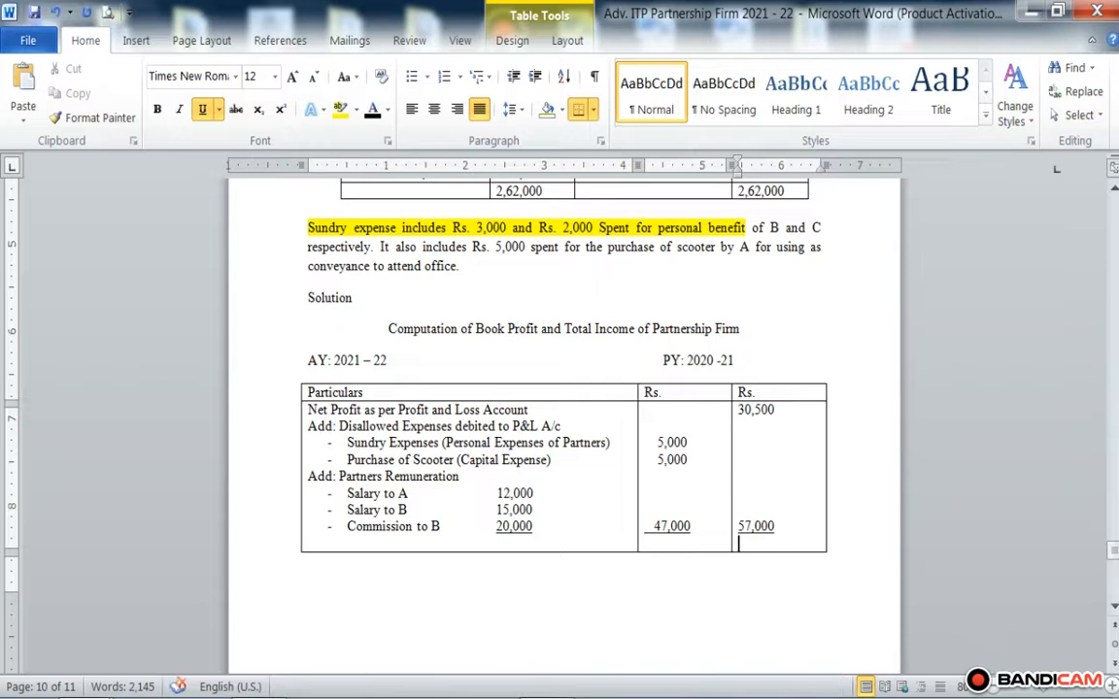
{"action": "type", "text": "87,500"}
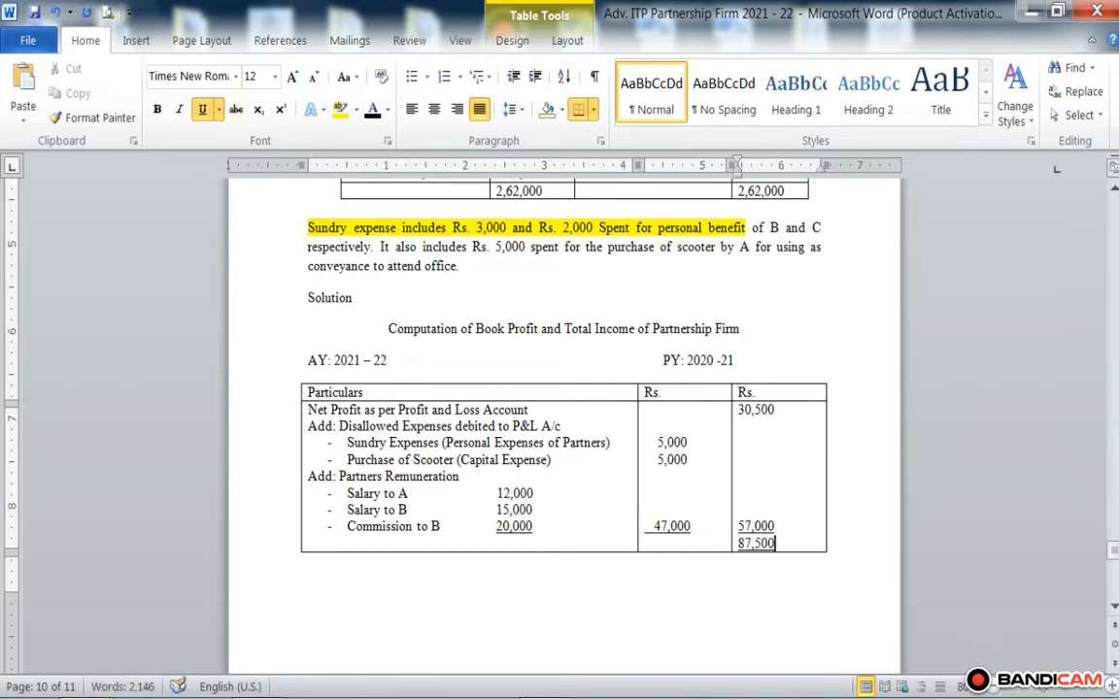
{"action": "key", "text": "Return"}
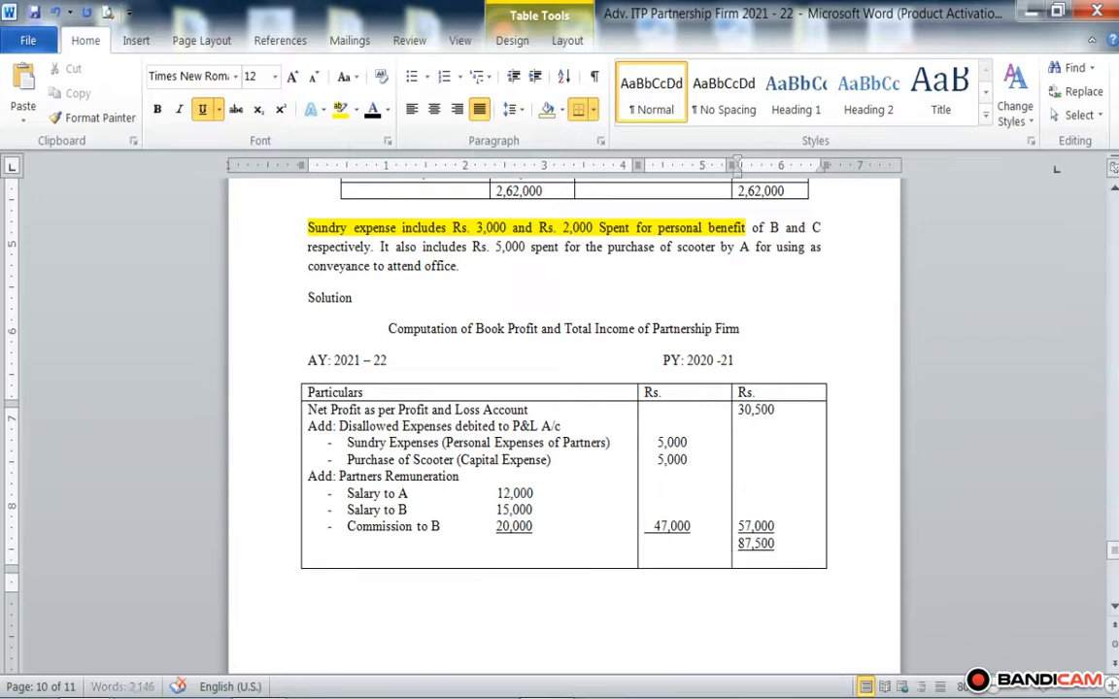
Step: Remove the underline from the whole 87,500 subtotal in the second Rs. column
{"action": "left_click_drag", "start_coordinate": [779, 544], "coordinate": [744, 544]}
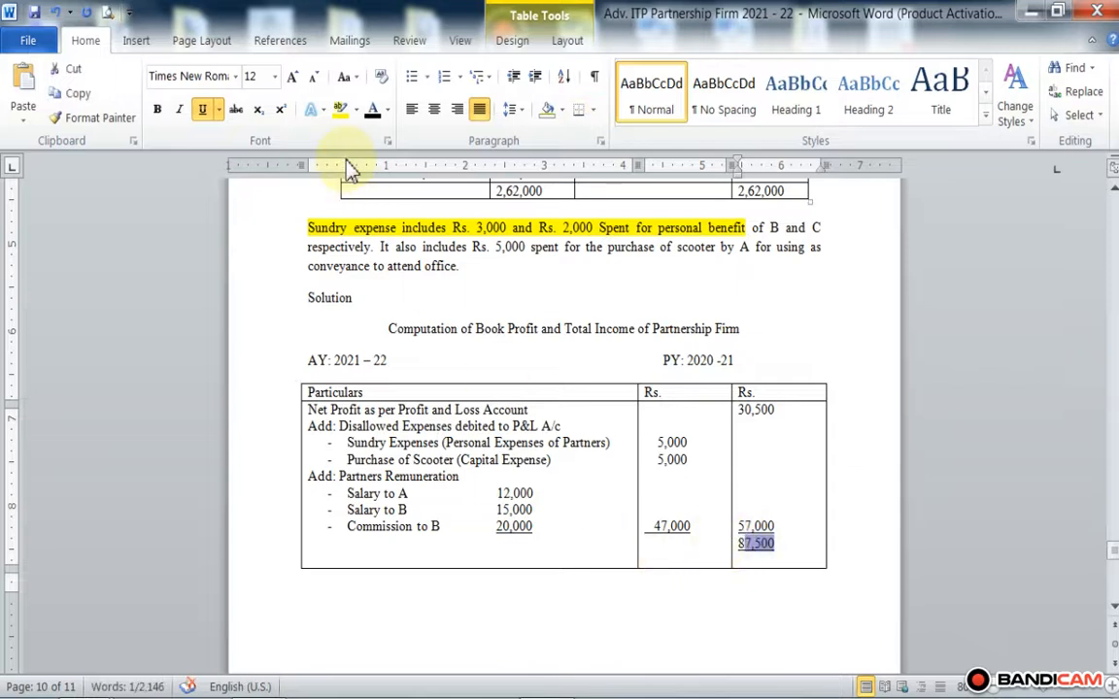
{"action": "left_click", "coordinate": [203, 113]}
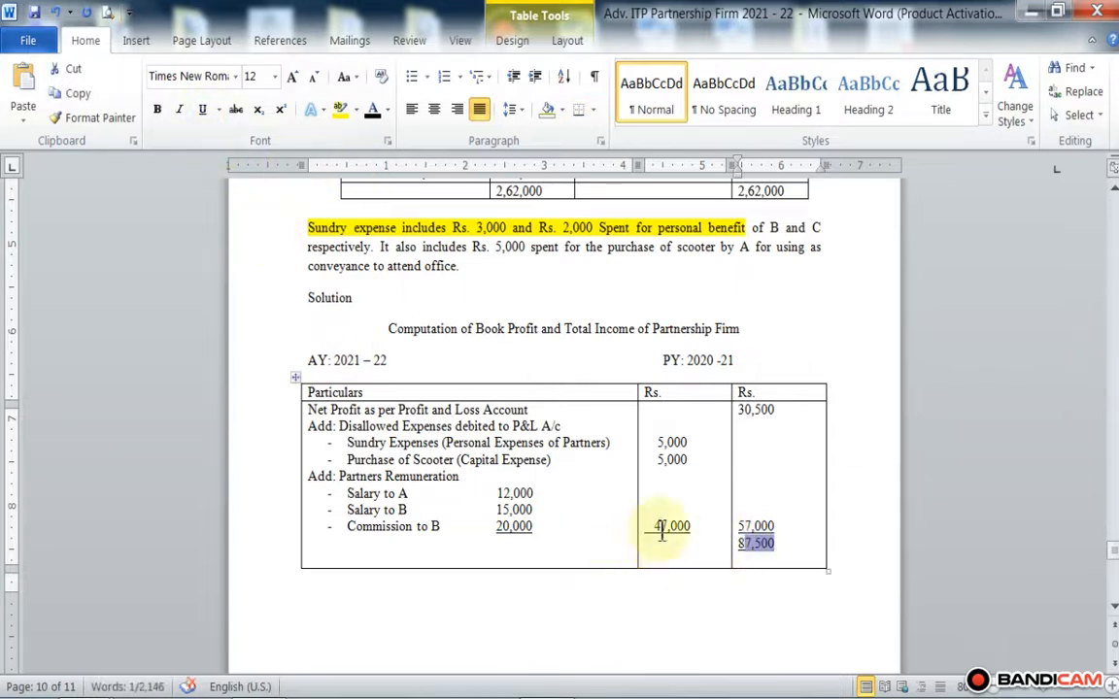
{"action": "left_click_drag", "start_coordinate": [786, 540], "coordinate": [680, 416]}
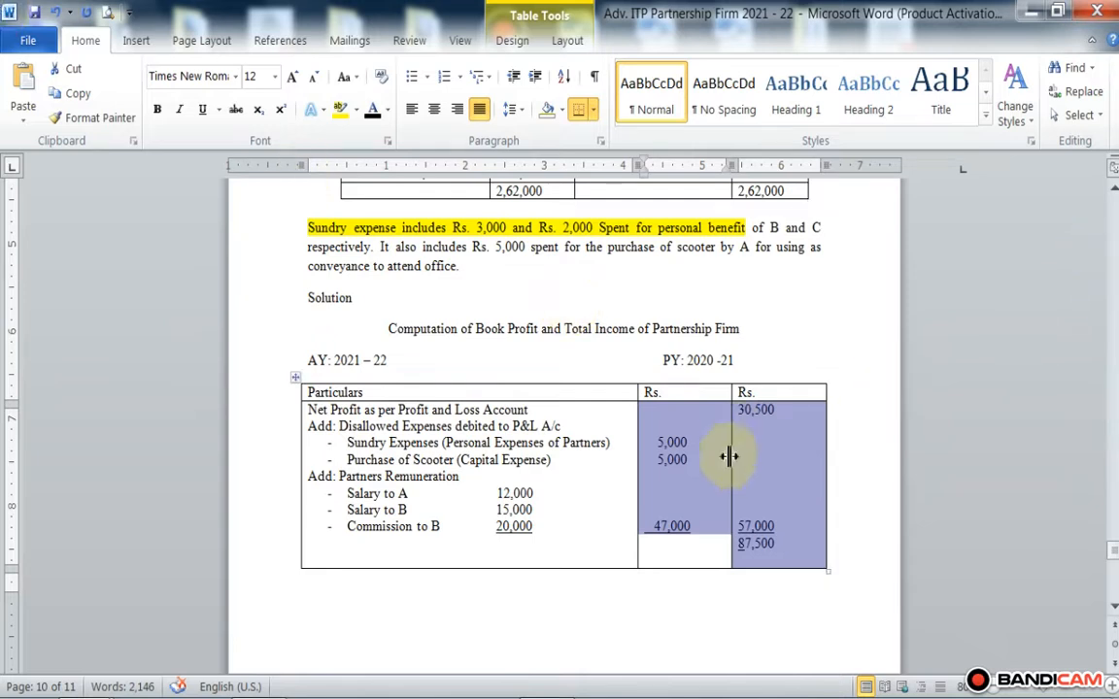
{"action": "left_click", "coordinate": [772, 512]}
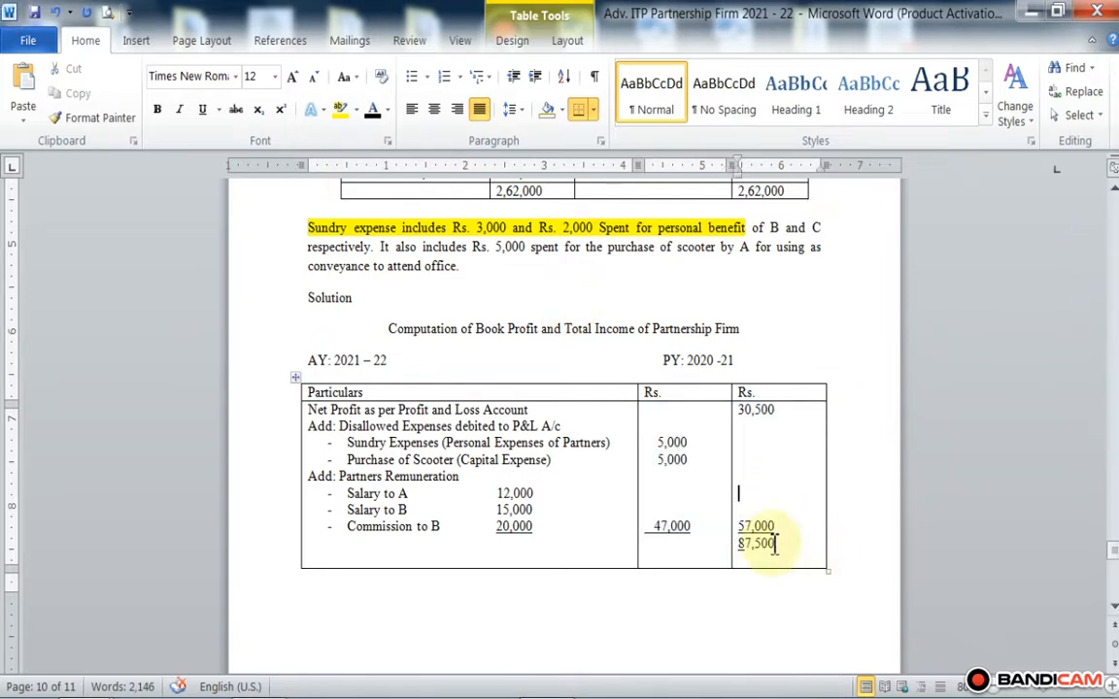
{"action": "double_click", "coordinate": [757, 542]}
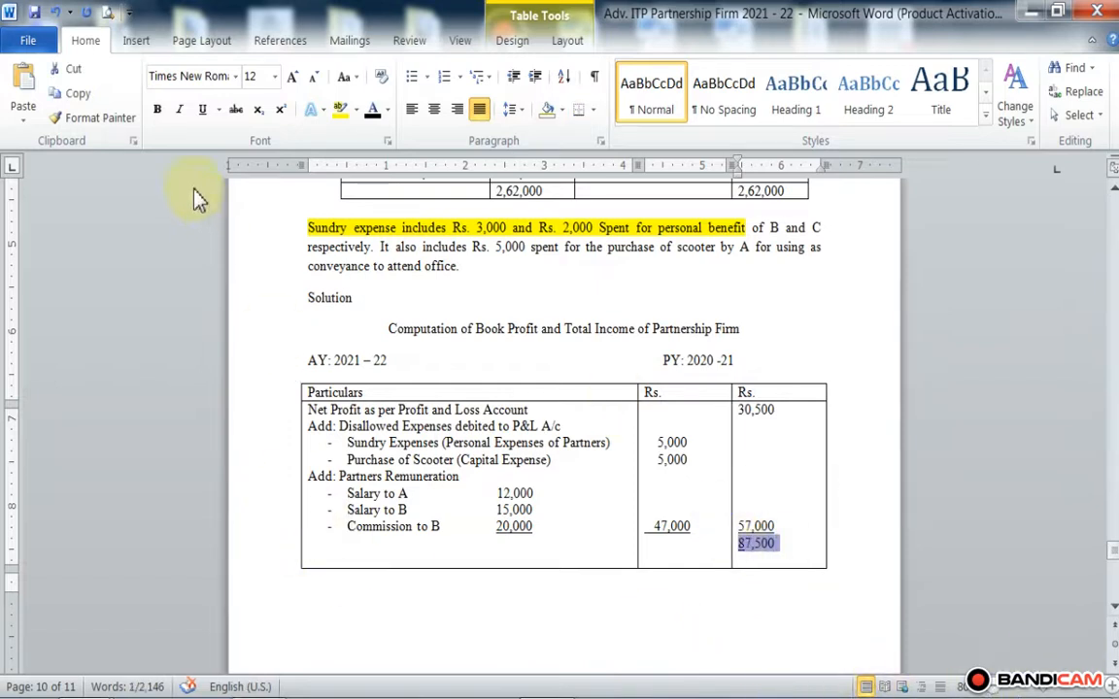
{"action": "left_click", "coordinate": [792, 552]}
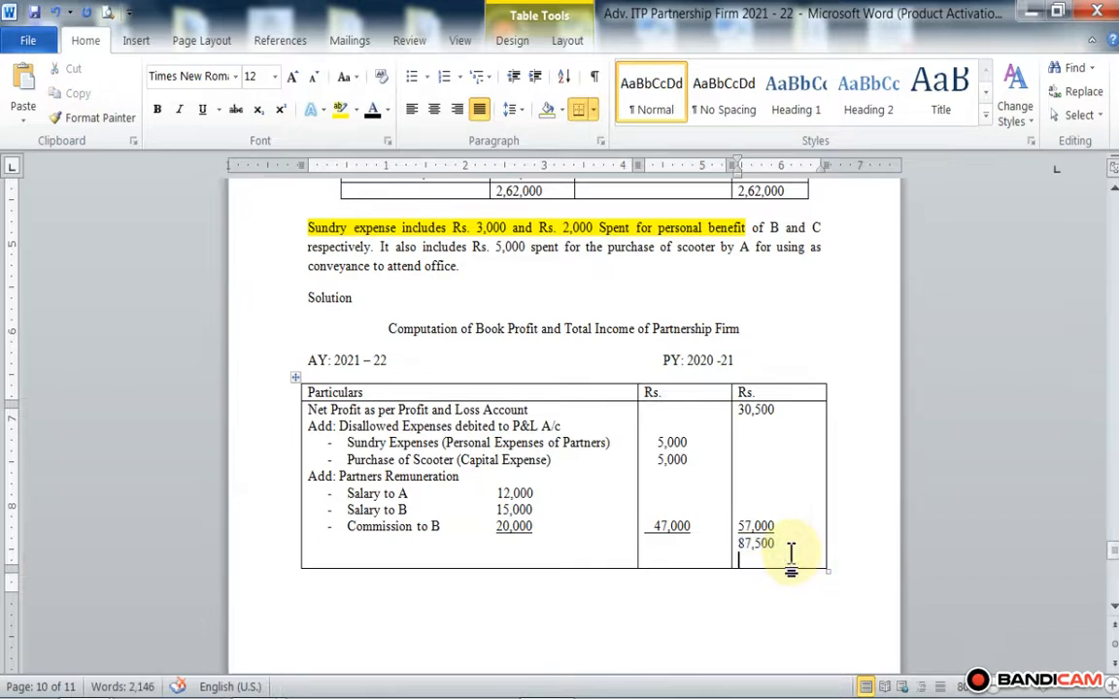
Step: Write "Less: Income chargeable under other heads" in the Particulars cell, one blank line below Commission to B
{"action": "key", "text": "Return"}
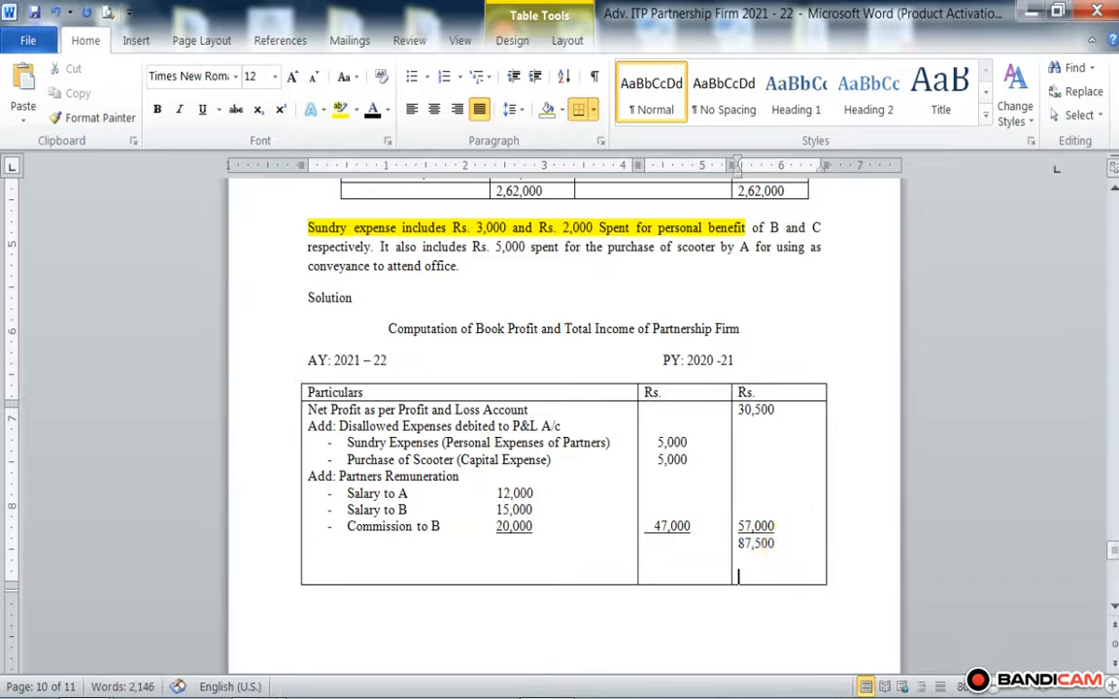
{"action": "left_click", "coordinate": [551, 535]}
{"action": "key", "text": "Return"}
{"action": "key", "text": "Return"}
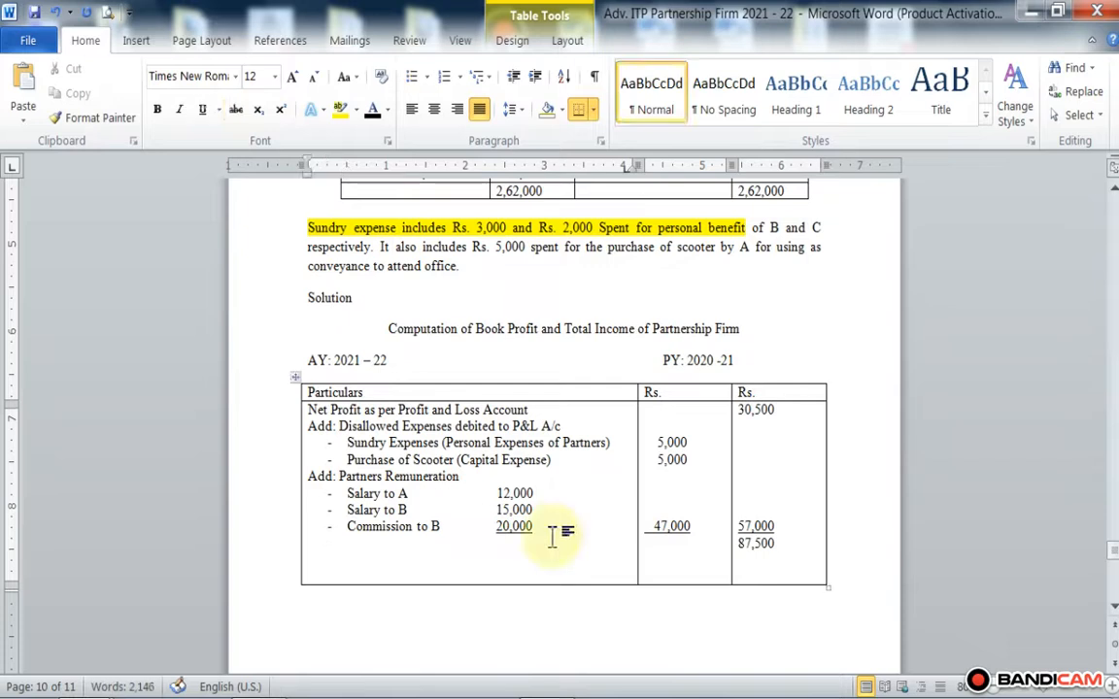
{"action": "key", "text": "Return"}
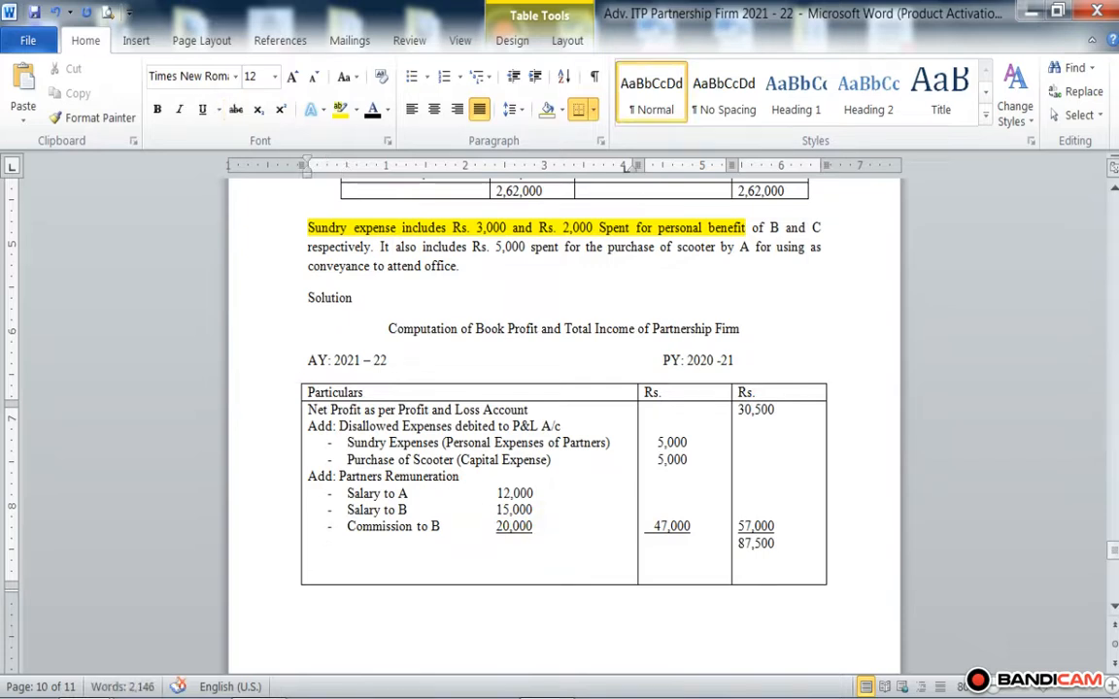
{"action": "type", "text": "Less:"}
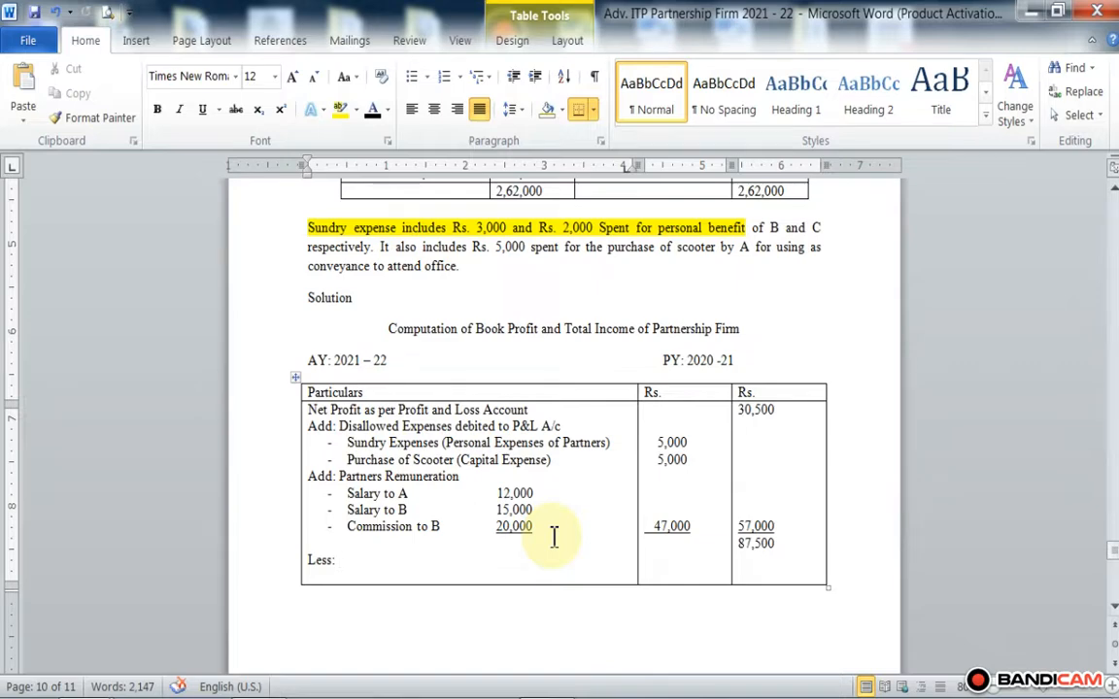
{"action": "scroll", "coordinate": [553, 537], "scroll_direction": "up", "scroll_amount": 5}
{"action": "scroll", "coordinate": [554, 538], "scroll_direction": "down", "scroll_amount": 3}
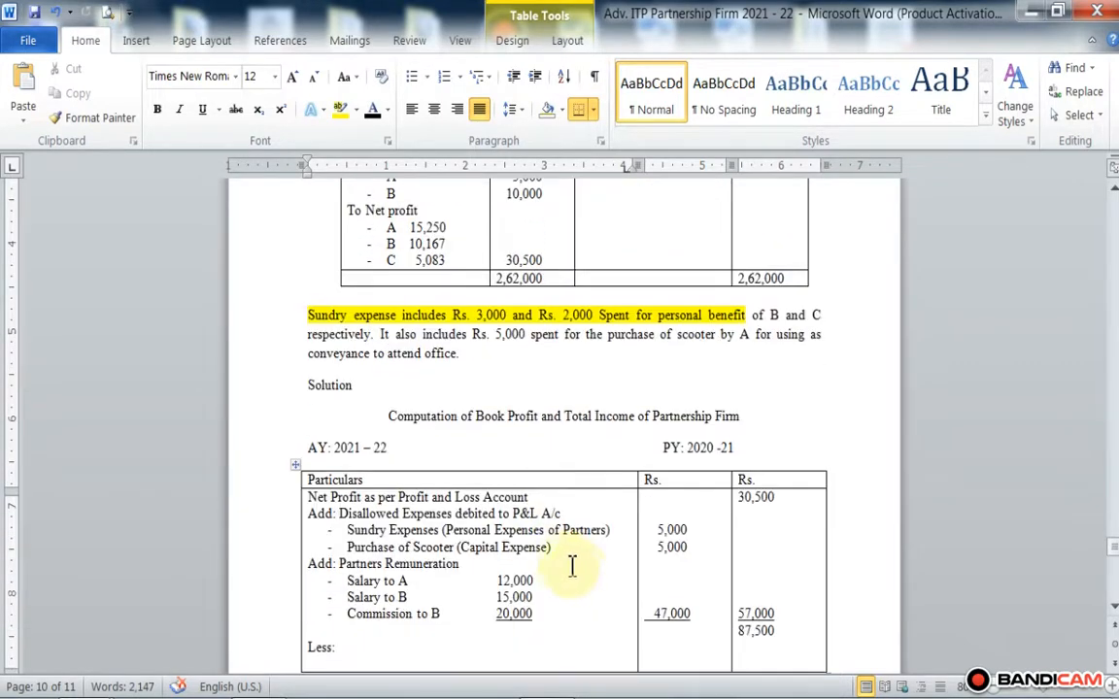
{"action": "scroll", "coordinate": [572, 567], "scroll_direction": "down", "scroll_amount": 3}
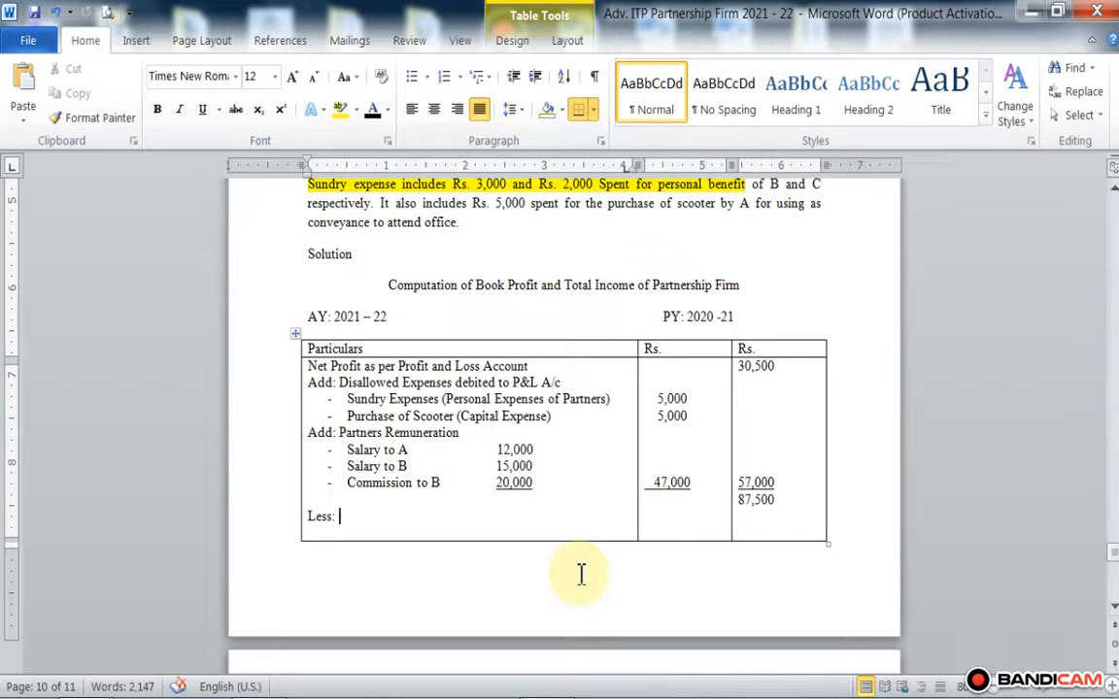
{"action": "type", "text": "Income ch"}
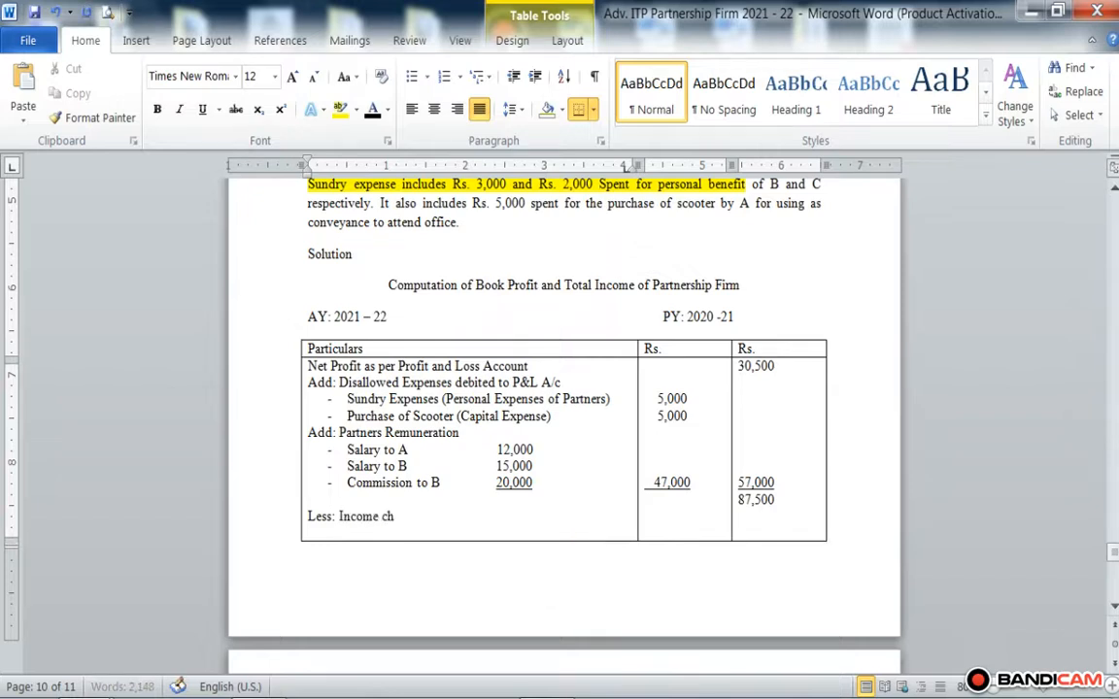
{"action": "type", "text": "argeable under o"}
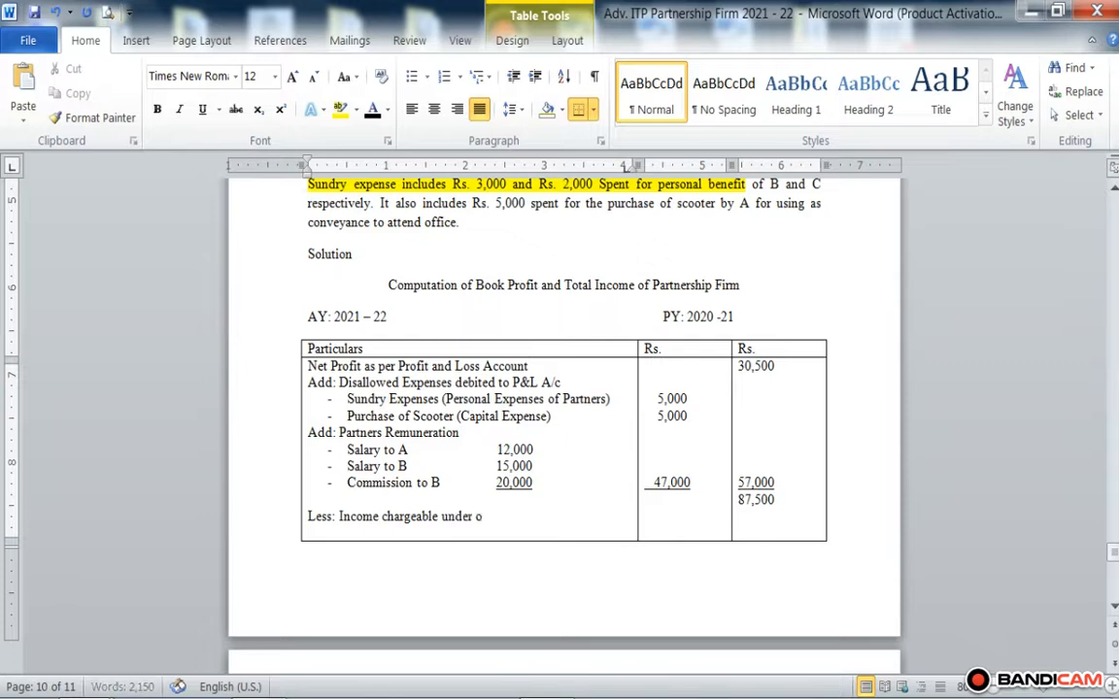
{"action": "type", "text": "ther heads "}
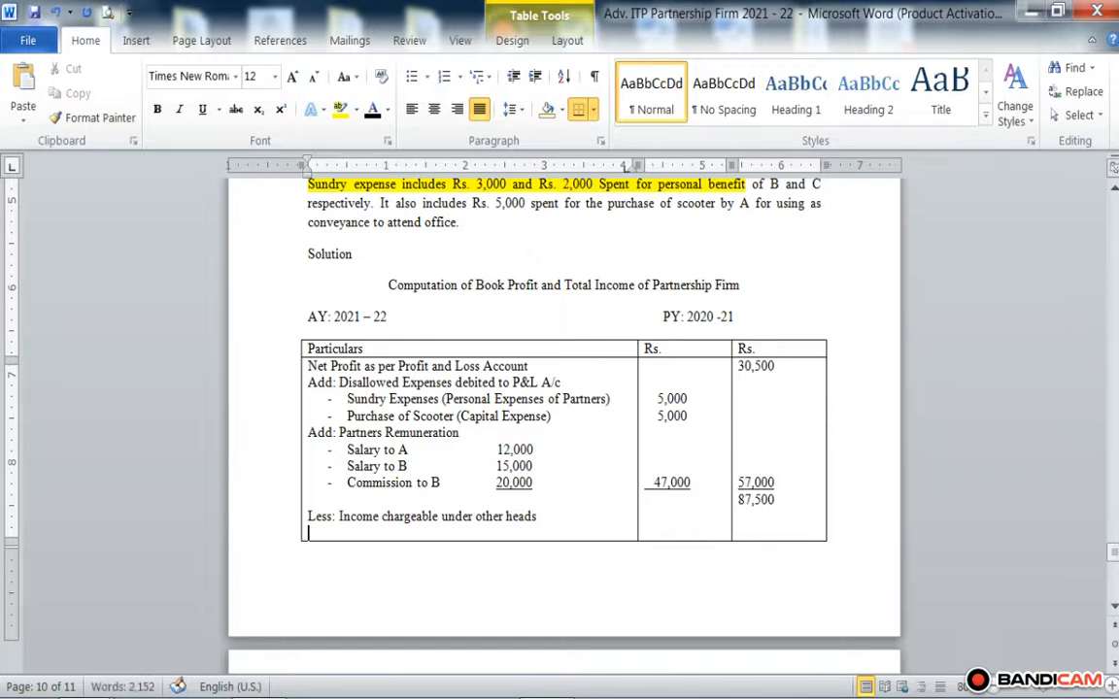
{"action": "type", "text": "- Int"}
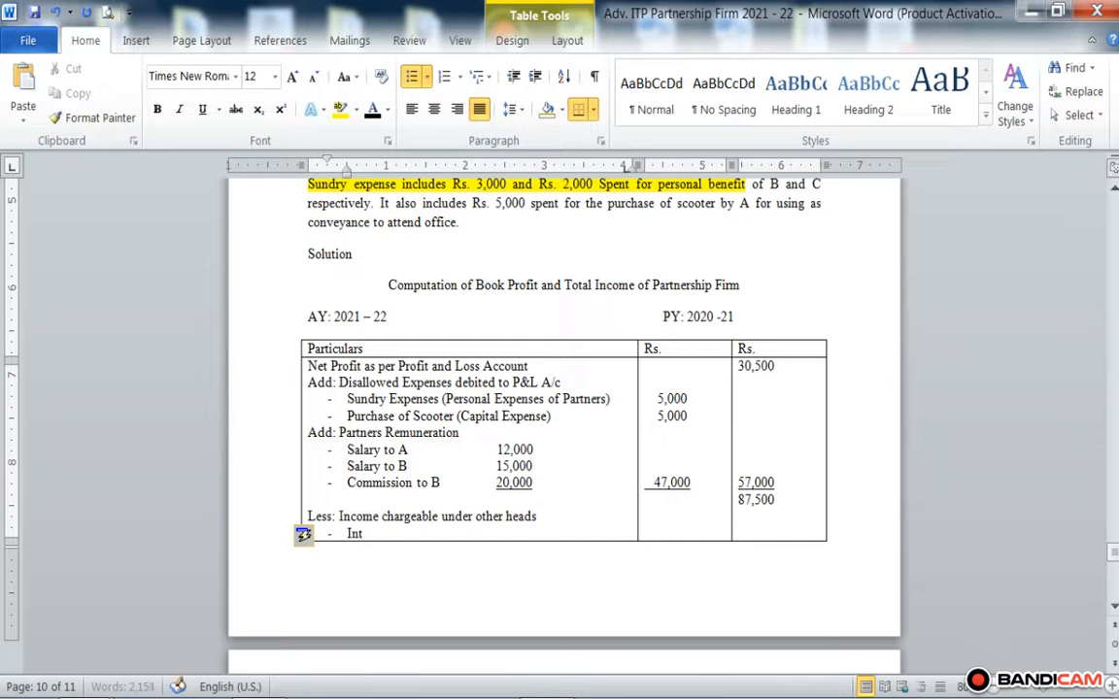
{"action": "type", "text": "erest on "}
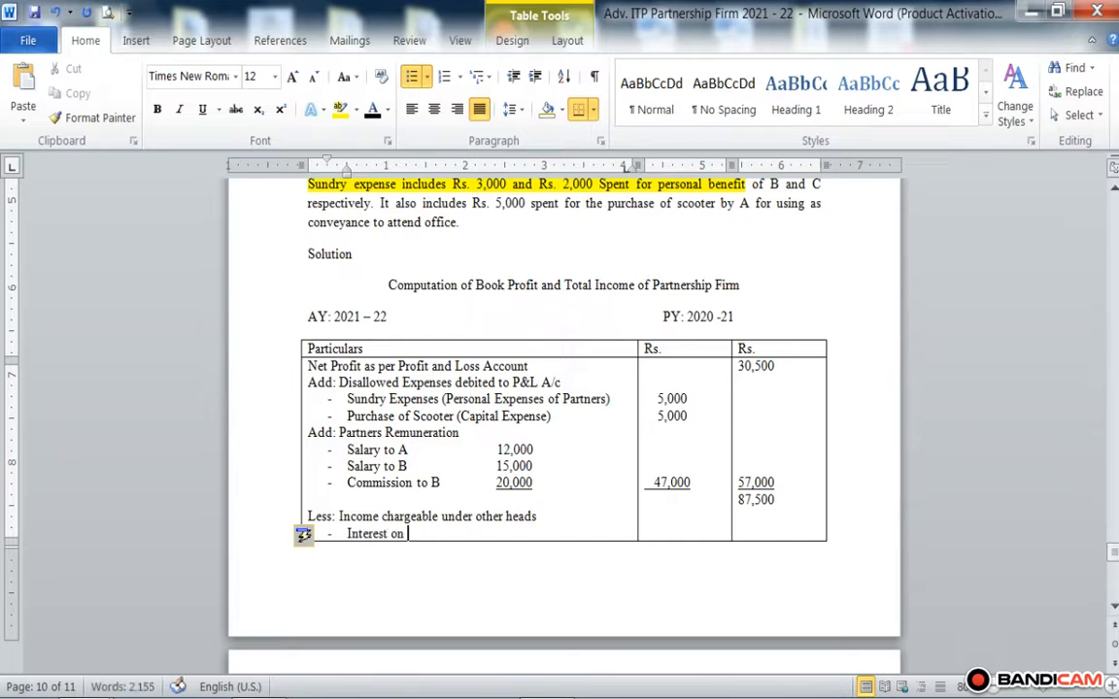
{"action": "type", "text": "Securitie"}
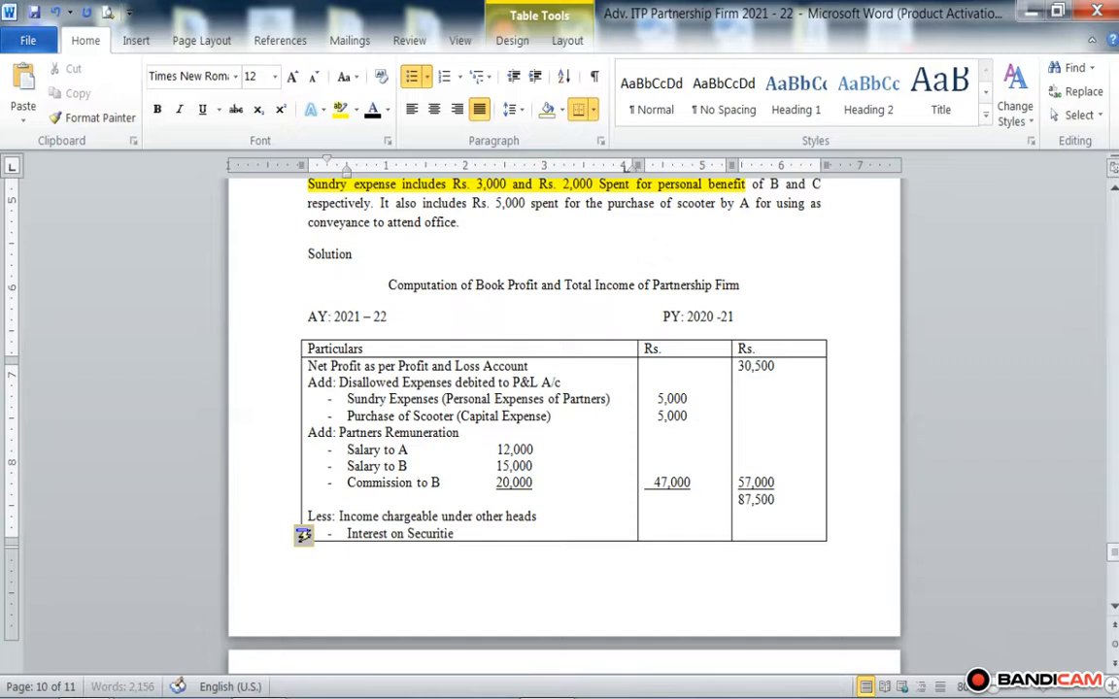
{"action": "type", "text": "s"}
Step: Append the working "(12,000+3000)" in parentheses after Interest on Securities
{"action": "type", "text": "12,000"}
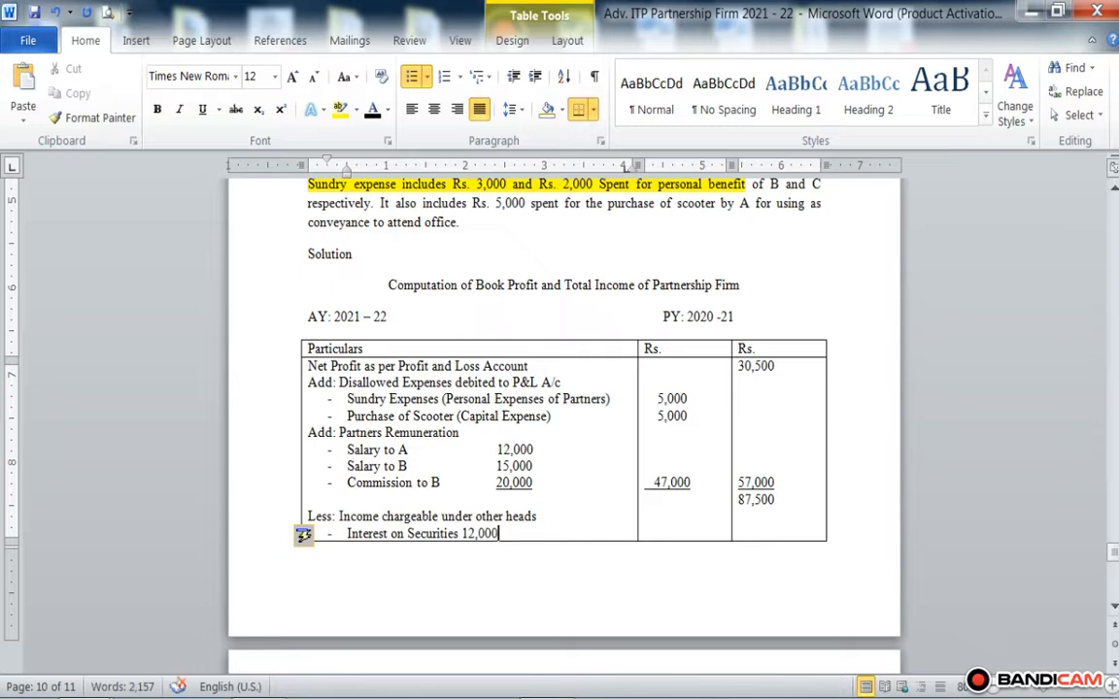
{"action": "type", "text": "+3000)"}
{"action": "key", "text": "Left"}
{"action": "key", "text": "Left"}
{"action": "key", "text": "Left"}
{"action": "key", "text": "Left"}
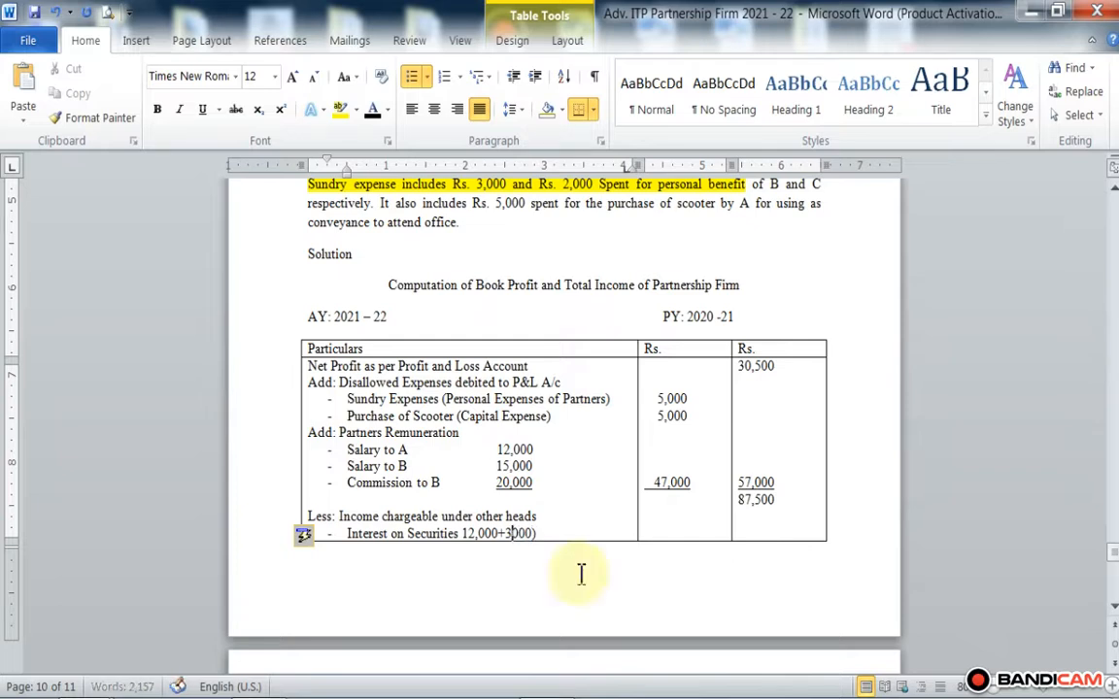
{"action": "key", "text": "Left"}
{"action": "key", "text": "Left"}
{"action": "key", "text": "Left"}
{"action": "key", "text": "Left"}
{"action": "key", "text": "Left"}
{"action": "key", "text": "Left"}
{"action": "key", "text": "Left"}
{"action": "key", "text": "Left"}
{"action": "type", "text": "("}
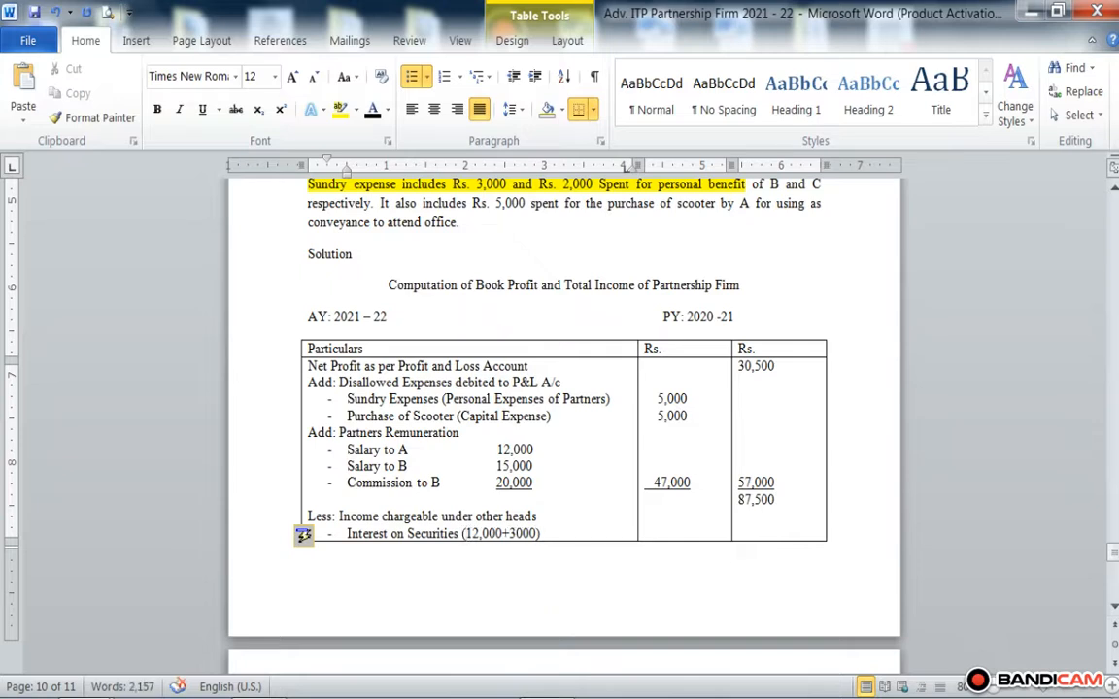
{"action": "key", "text": "Right"}
{"action": "key", "text": "Right"}
{"action": "key", "text": "Right"}
Step: Enter 15,000 in the second Rs. column level with Interest on Securities and underline the figure
{"action": "left_click", "coordinate": [755, 525]}
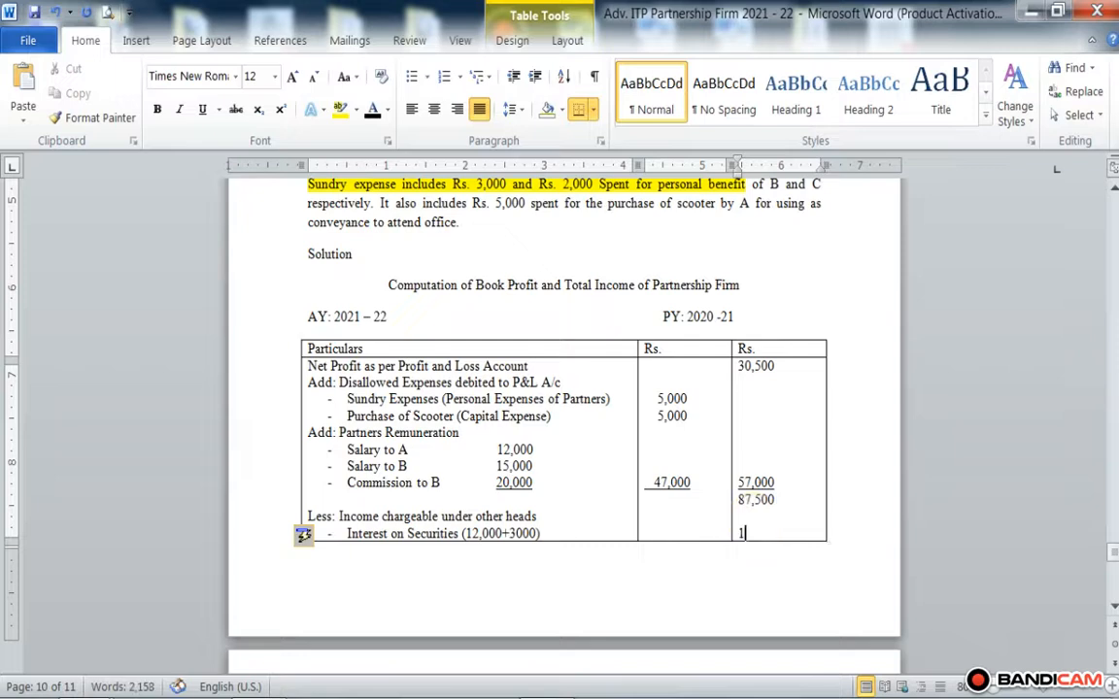
{"action": "type", "text": "15,000"}
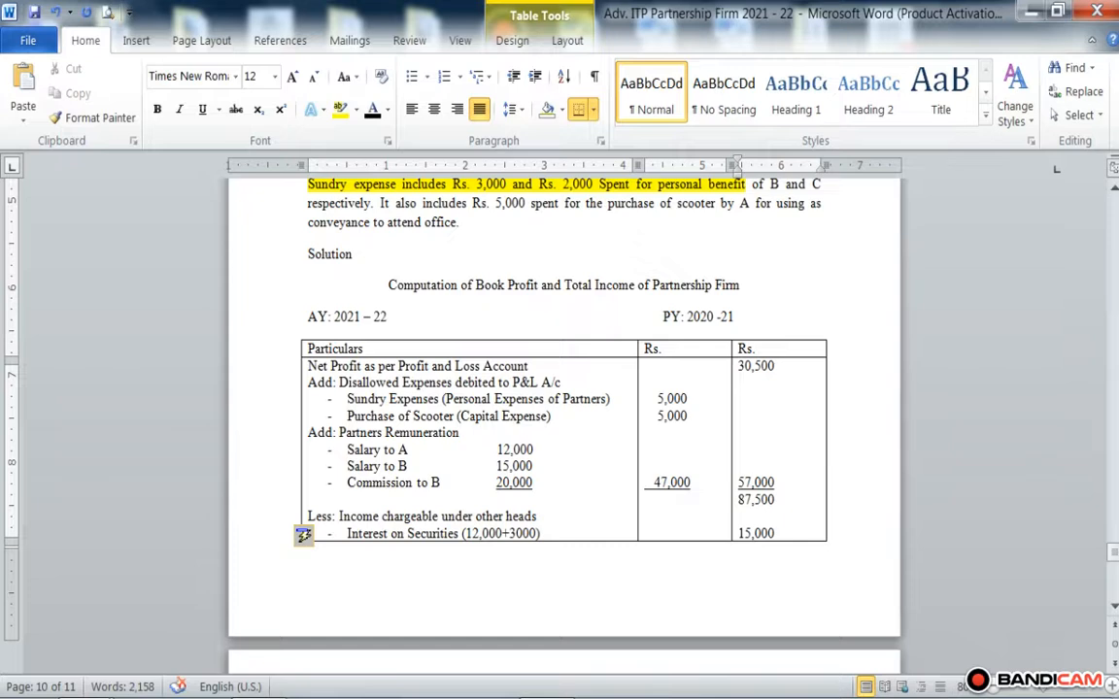
{"action": "scroll", "coordinate": [697, 480], "scroll_direction": "down", "scroll_amount": 2}
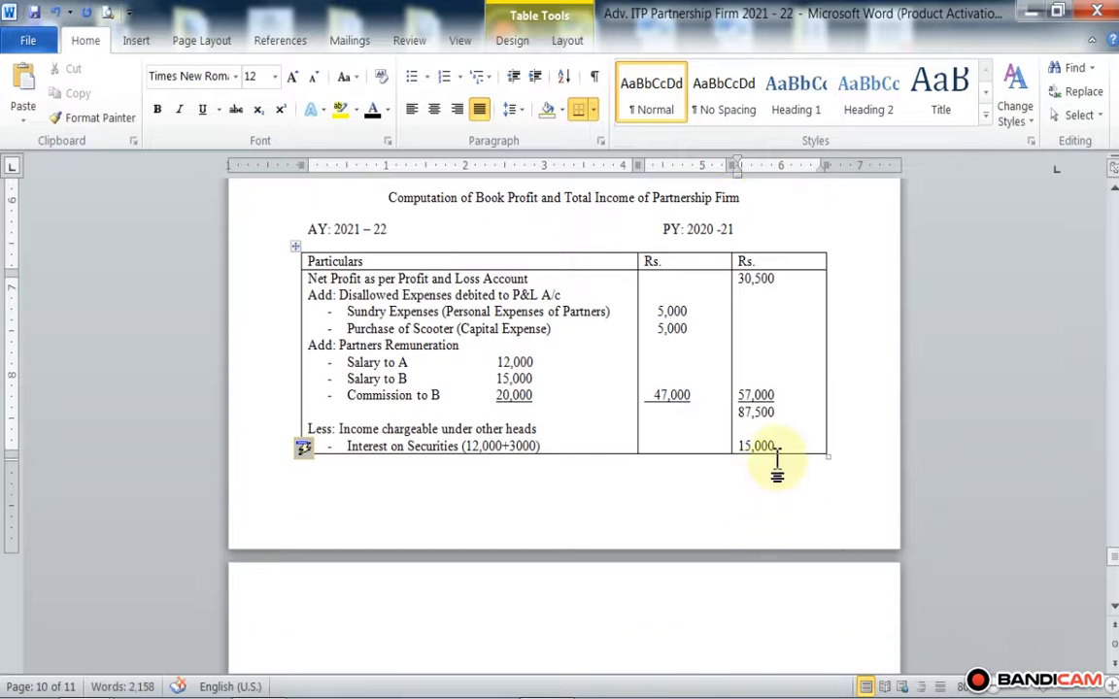
{"action": "left_click_drag", "start_coordinate": [777, 448], "coordinate": [740, 446]}
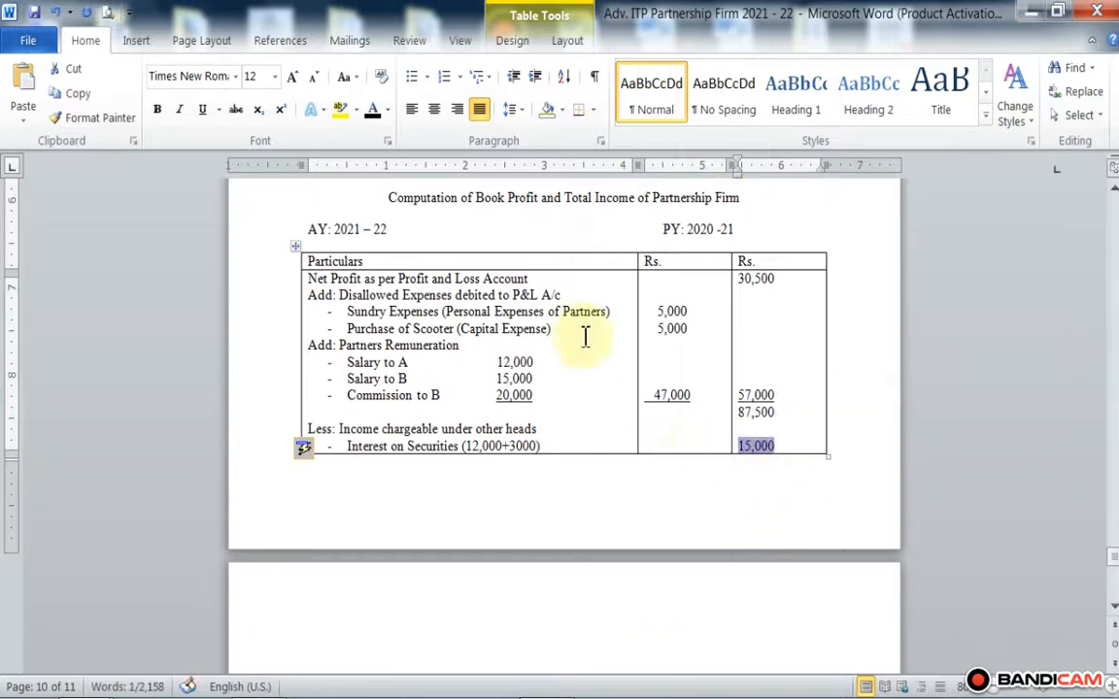
{"action": "left_click", "coordinate": [203, 109]}
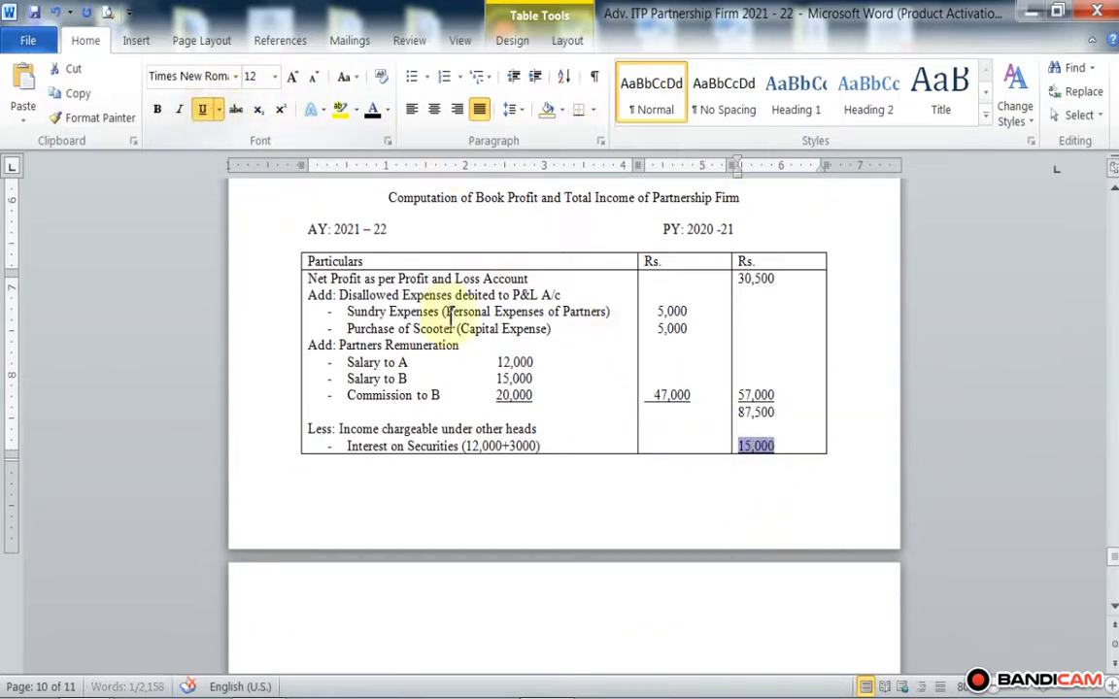
Step: Start a new line below 15,000 in the second Rs. column and turn off underlining there
{"action": "left_click", "coordinate": [783, 441]}
{"action": "key", "text": "Tab"}
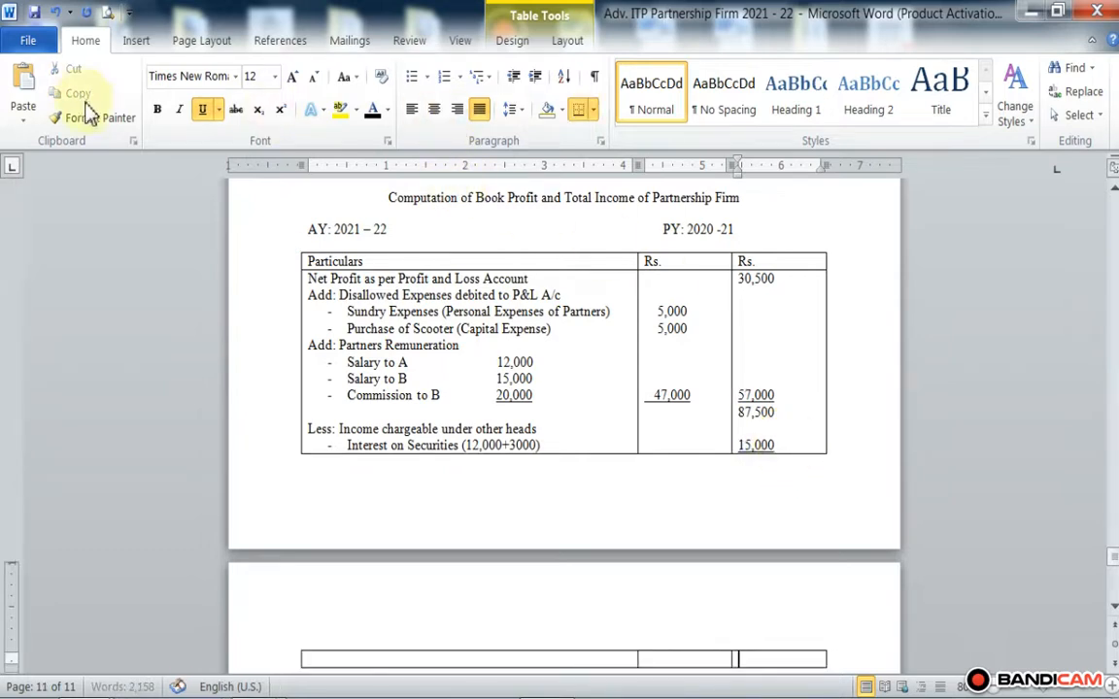
{"action": "left_click", "coordinate": [202, 108]}
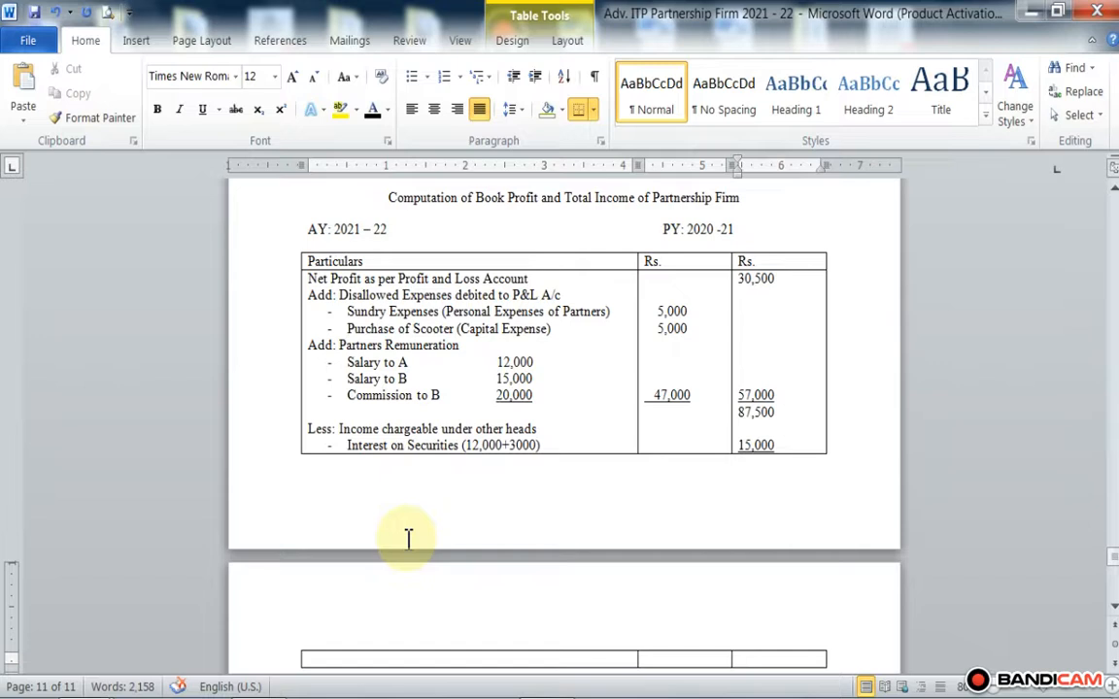
Step: Enter 72,500 in the second Rs. column on the line below 15,000
{"action": "type", "text": "72"}
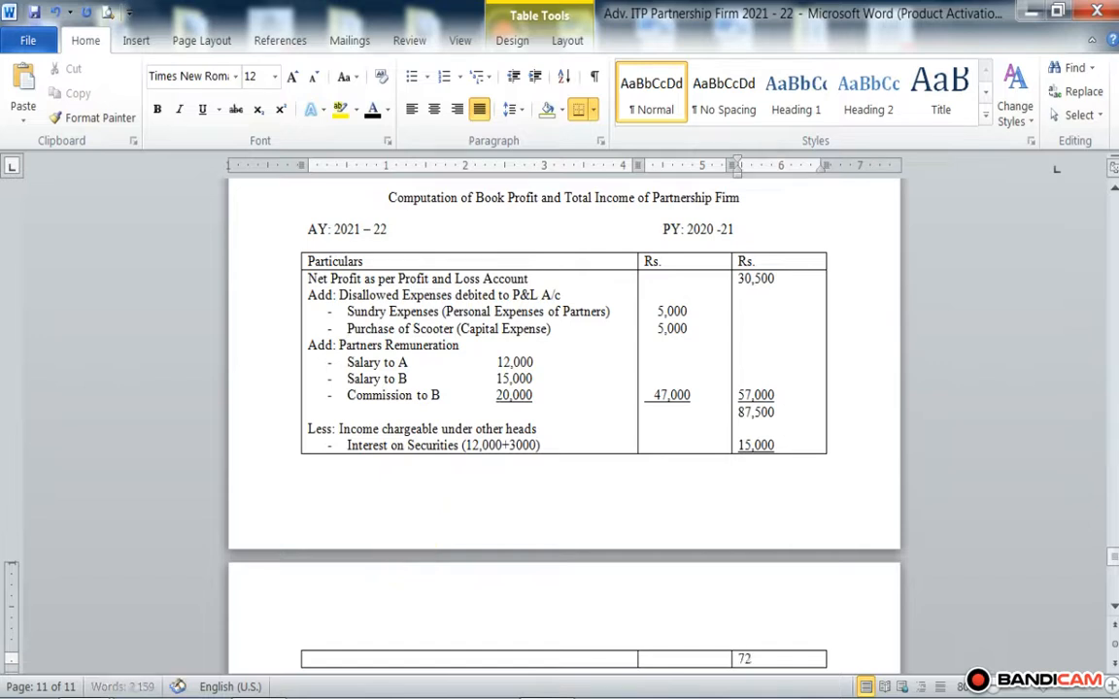
{"action": "type", "text": ",500"}
{"action": "scroll", "coordinate": [562, 544], "scroll_direction": "down", "scroll_amount": 2}
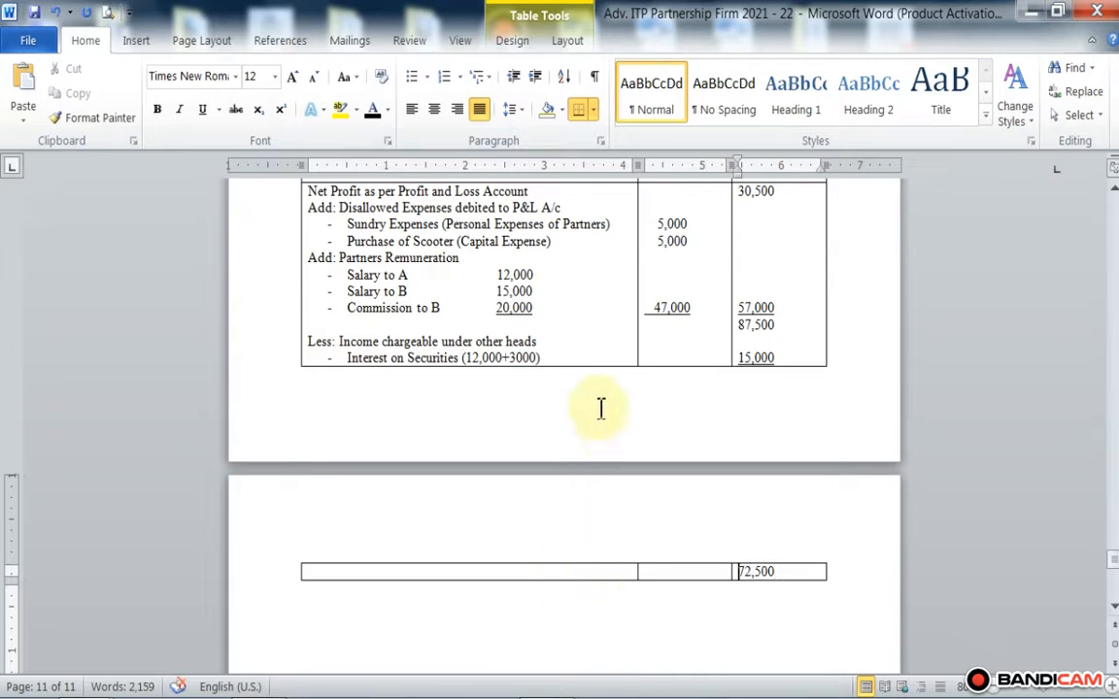
Step: Add an unbulleted, right-aligned line "BOOK PROFIT" below Interest on Securities in the Particulars column
{"action": "left_click", "coordinate": [562, 354]}
{"action": "key", "text": "Return"}
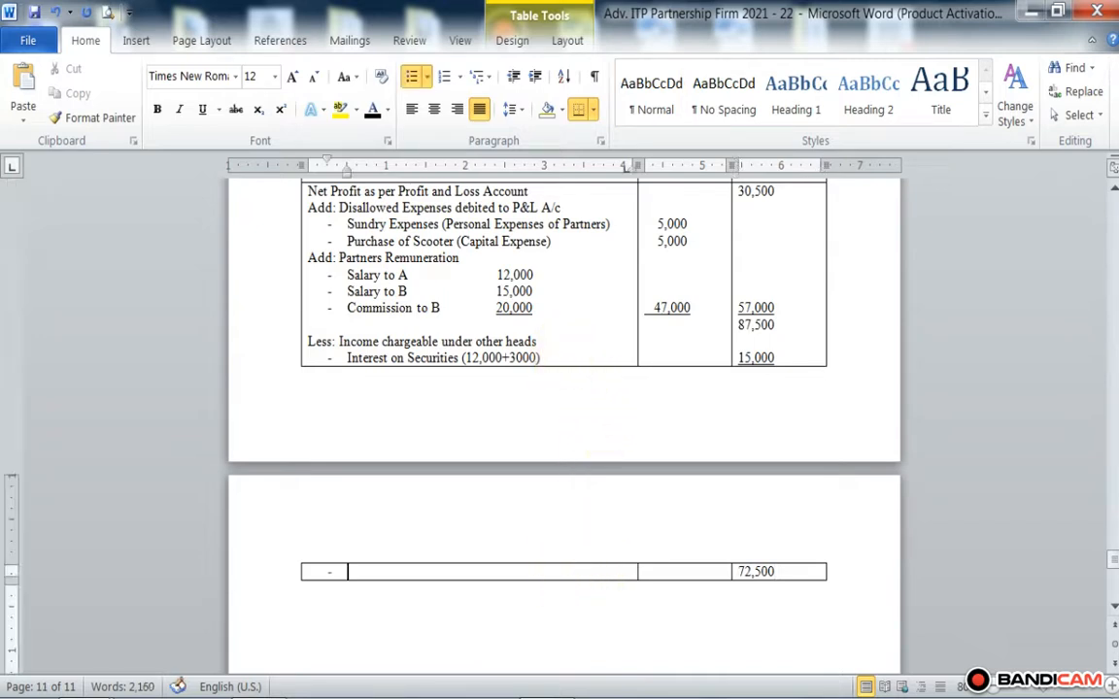
{"action": "key", "text": "Return"}
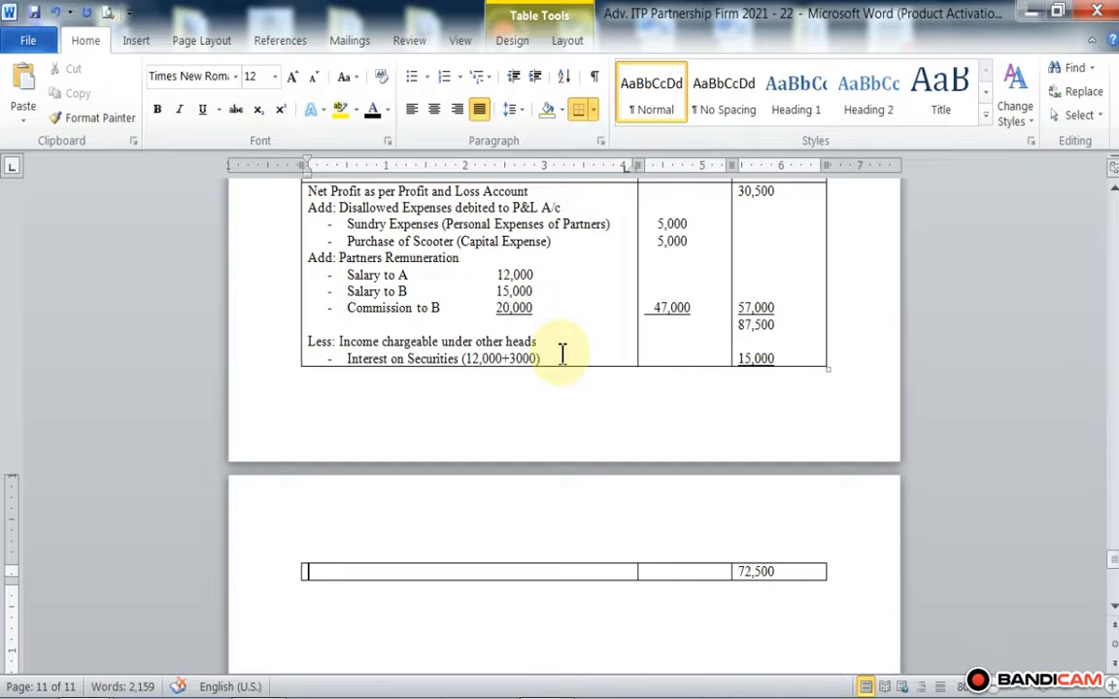
{"action": "left_click", "coordinate": [457, 109]}
{"action": "type", "text": "BO"}
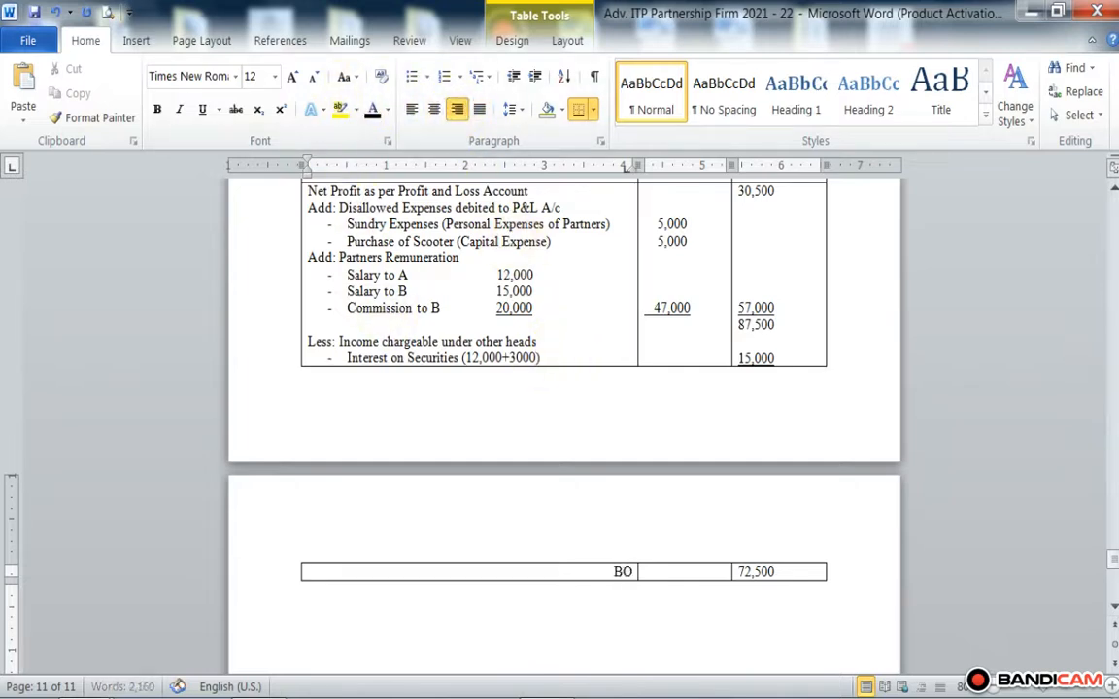
{"action": "type", "text": "OK PROFIT"}
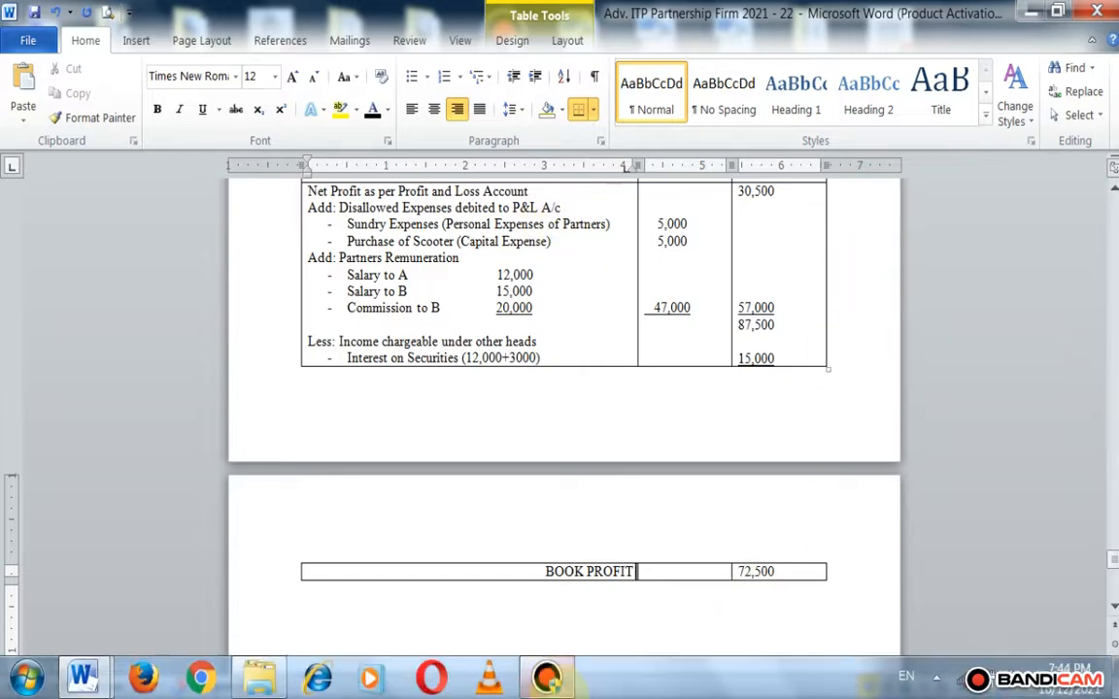
{"action": "left_click", "coordinate": [547, 676]}
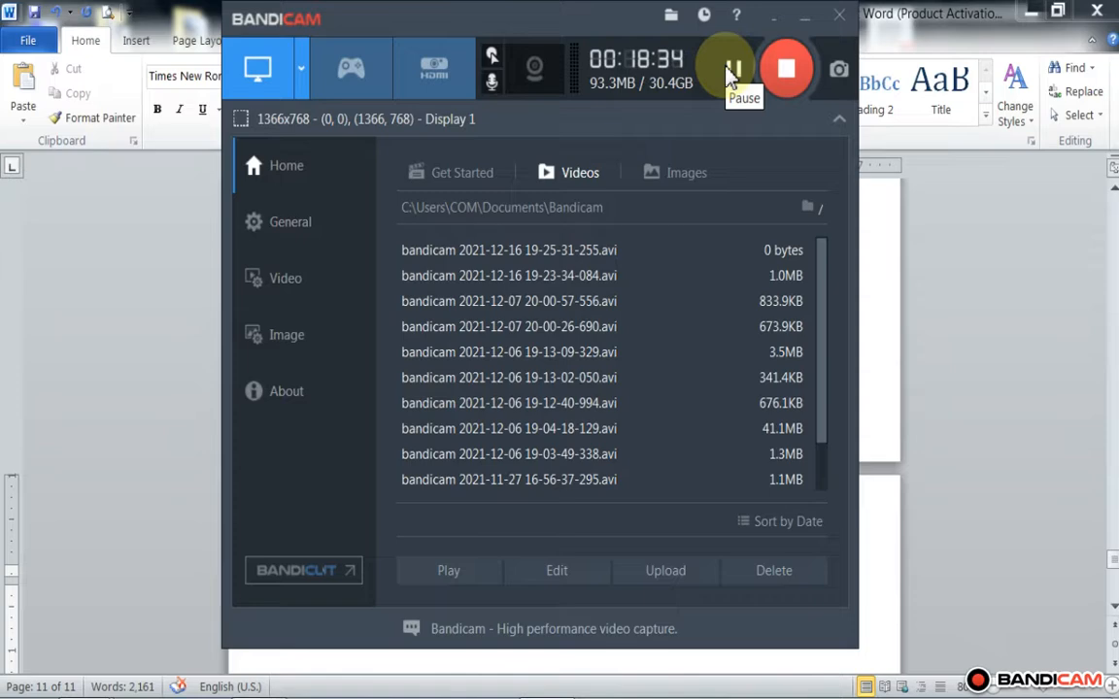
{"action": "left_click", "coordinate": [805, 20]}
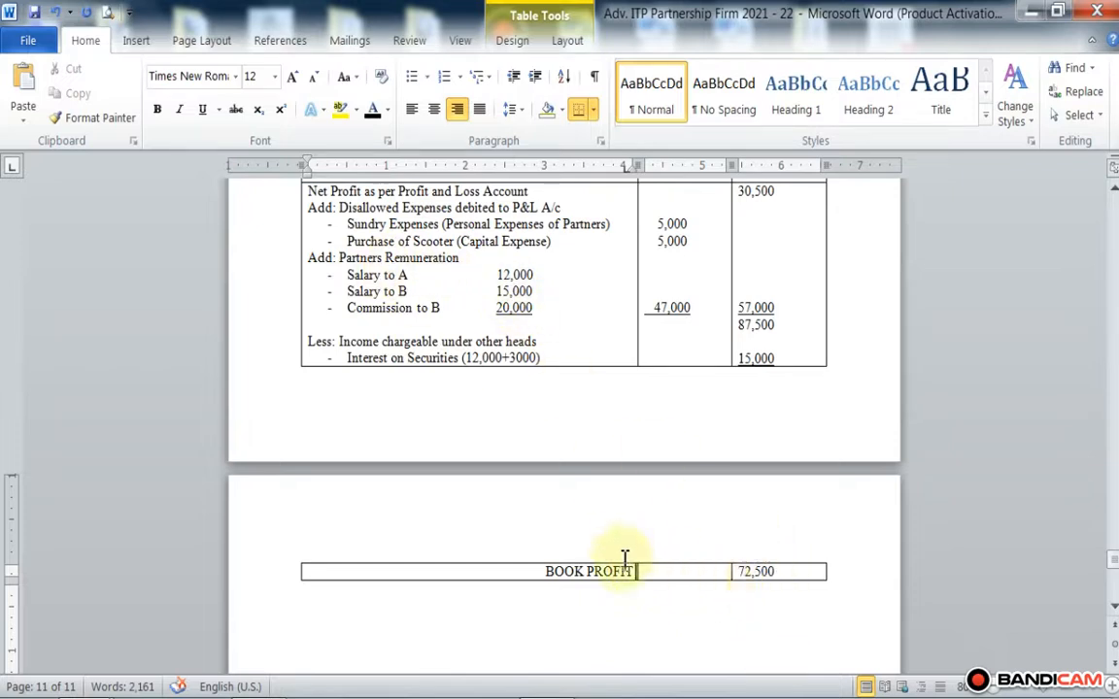
Step: Start a new justified line below BOOK PROFIT in the Particulars column
{"action": "key", "text": "Return"}
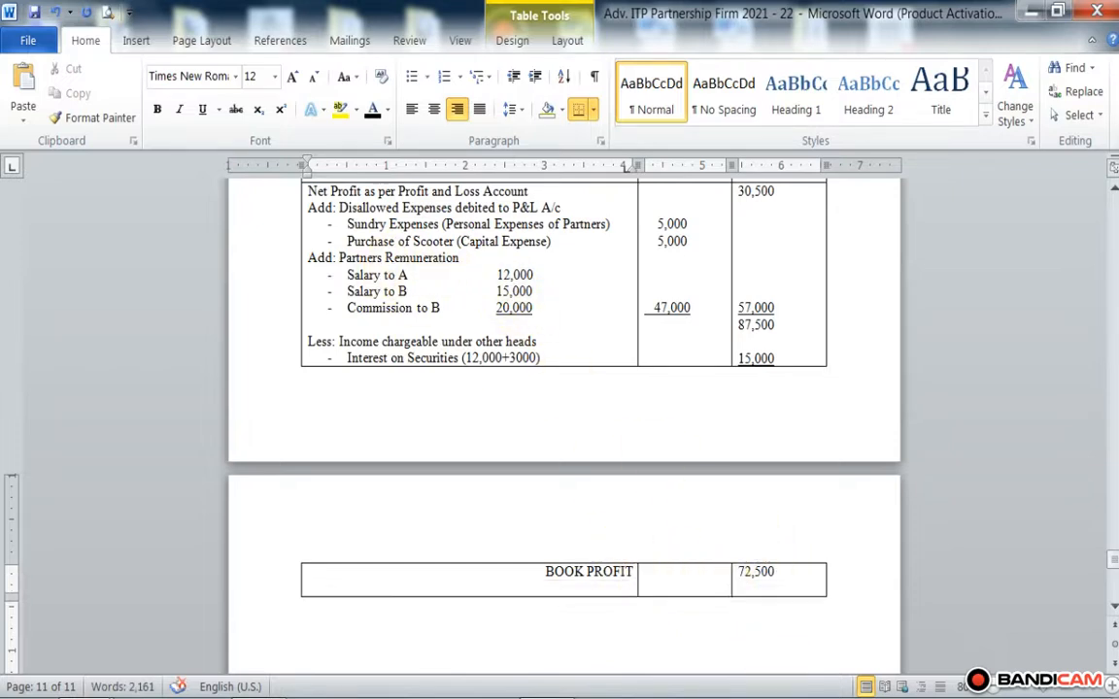
{"action": "left_click", "coordinate": [478, 109]}
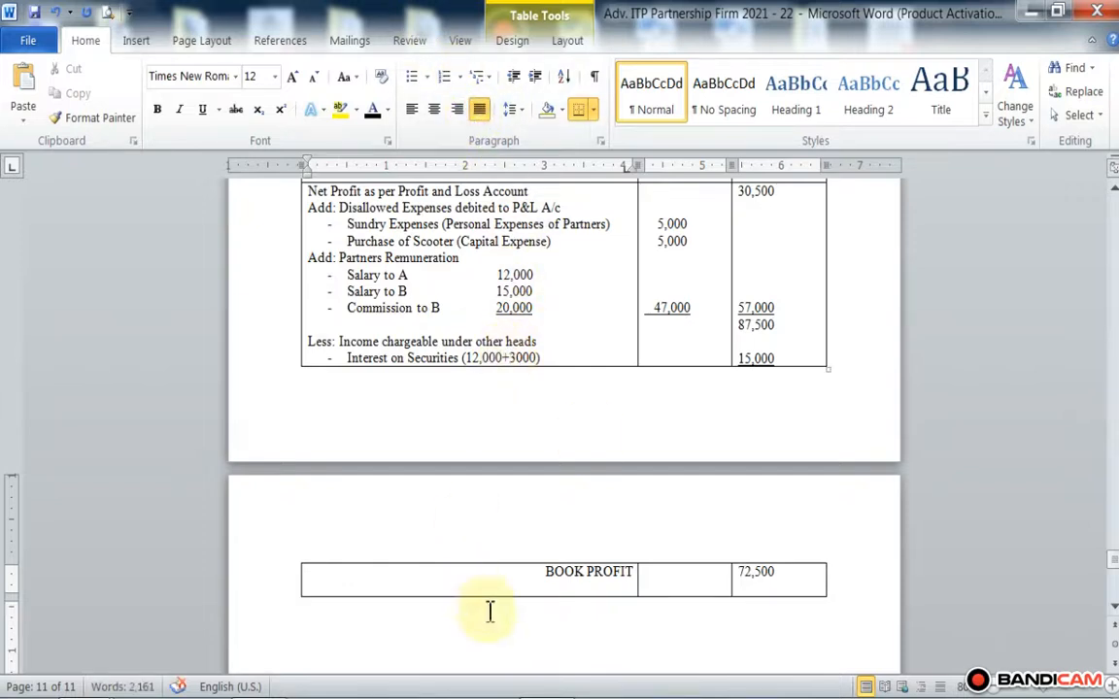
{"action": "mouse_move", "coordinate": [500, 691]}
{"action": "left_click", "coordinate": [547, 679]}
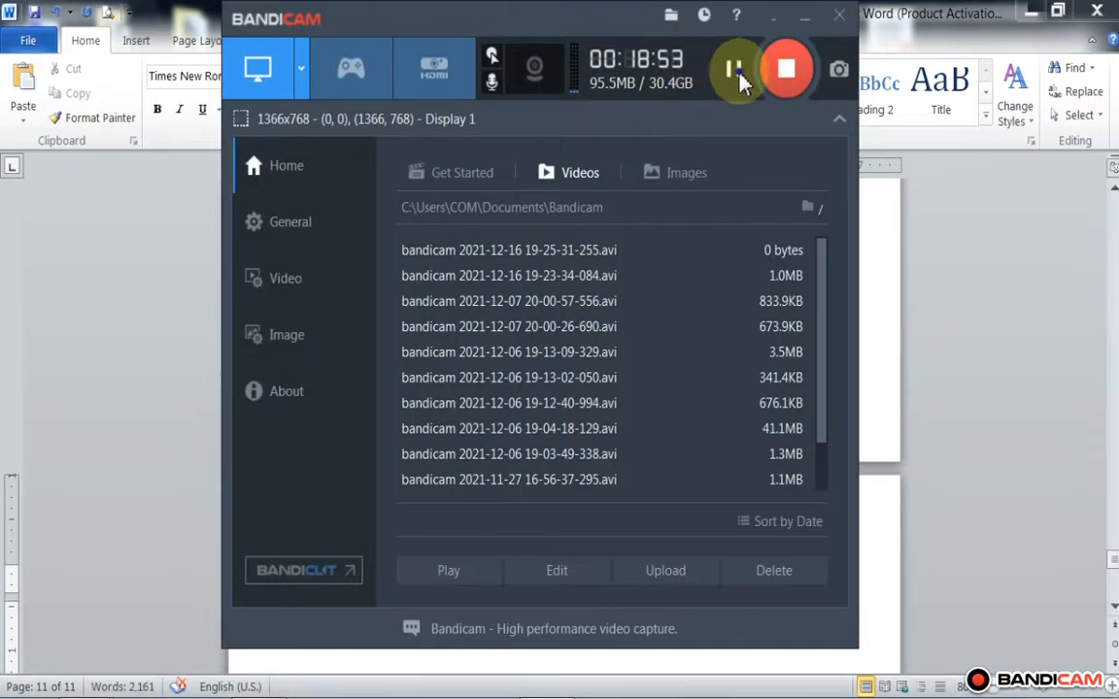
{"action": "left_click", "coordinate": [806, 20]}
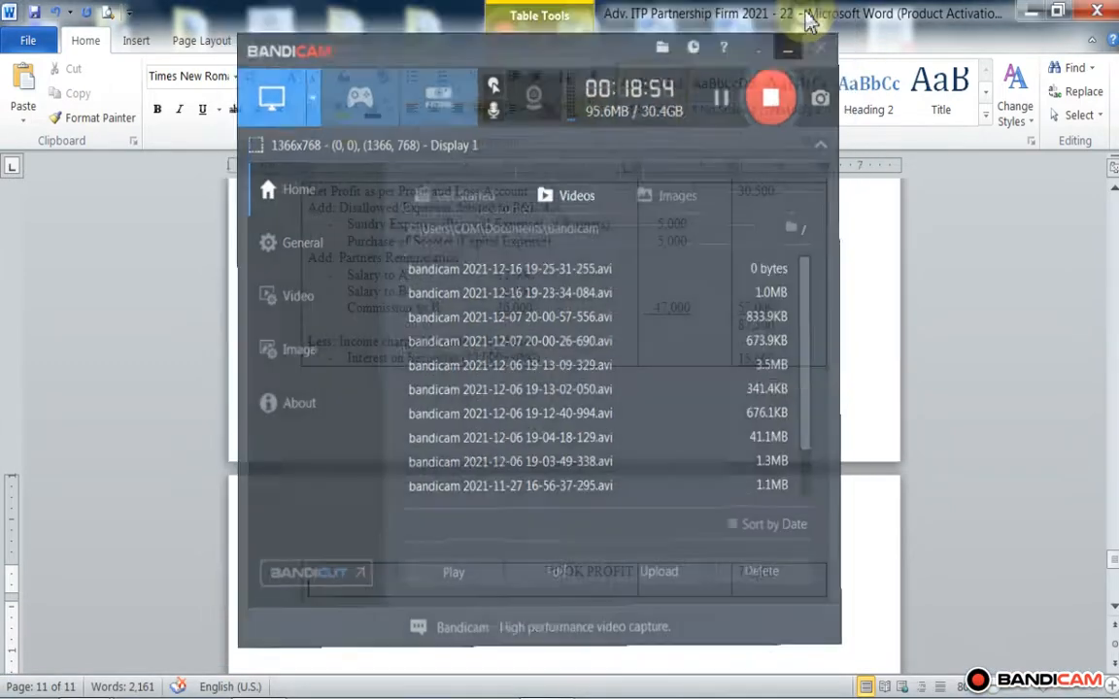
Step: Write "Less: Remuneration allowable for deduction u/s 40b for working partners" on the line below BOOK PROFIT
{"action": "type", "text": "Less:"}
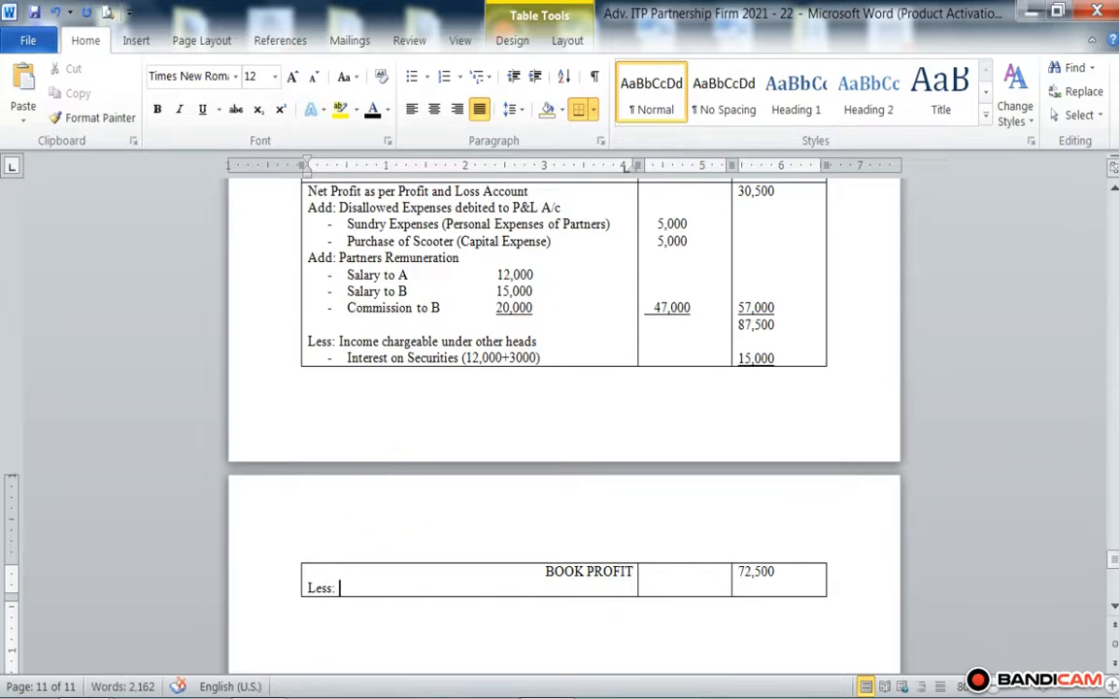
{"action": "type", "text": " Remuner"}
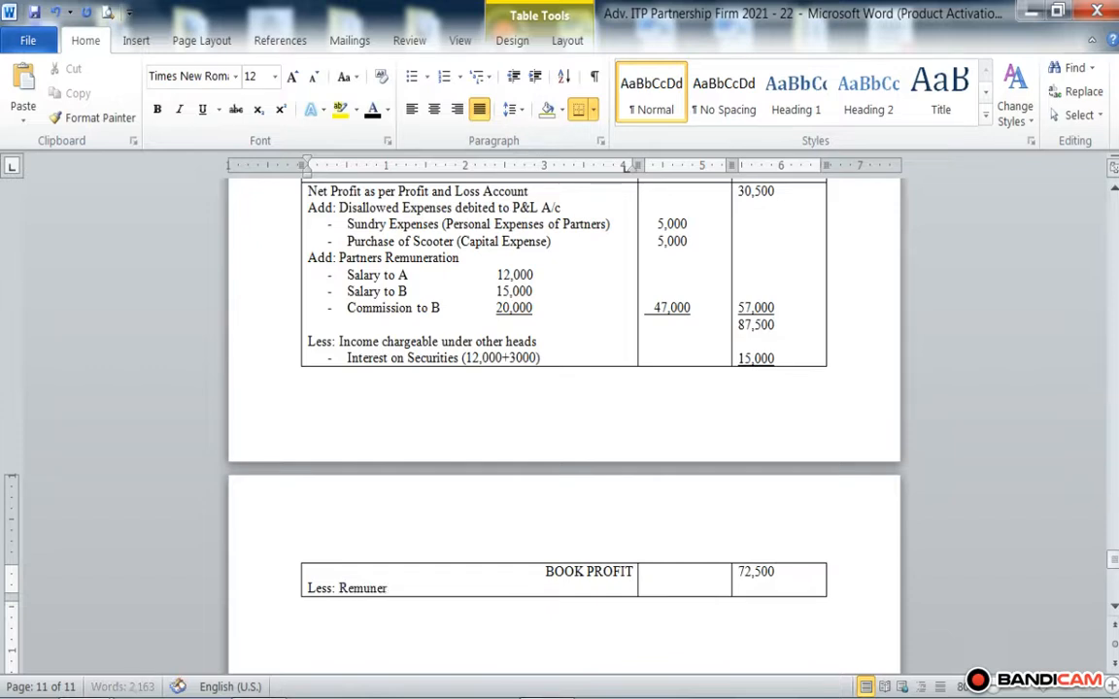
{"action": "type", "text": "ation "}
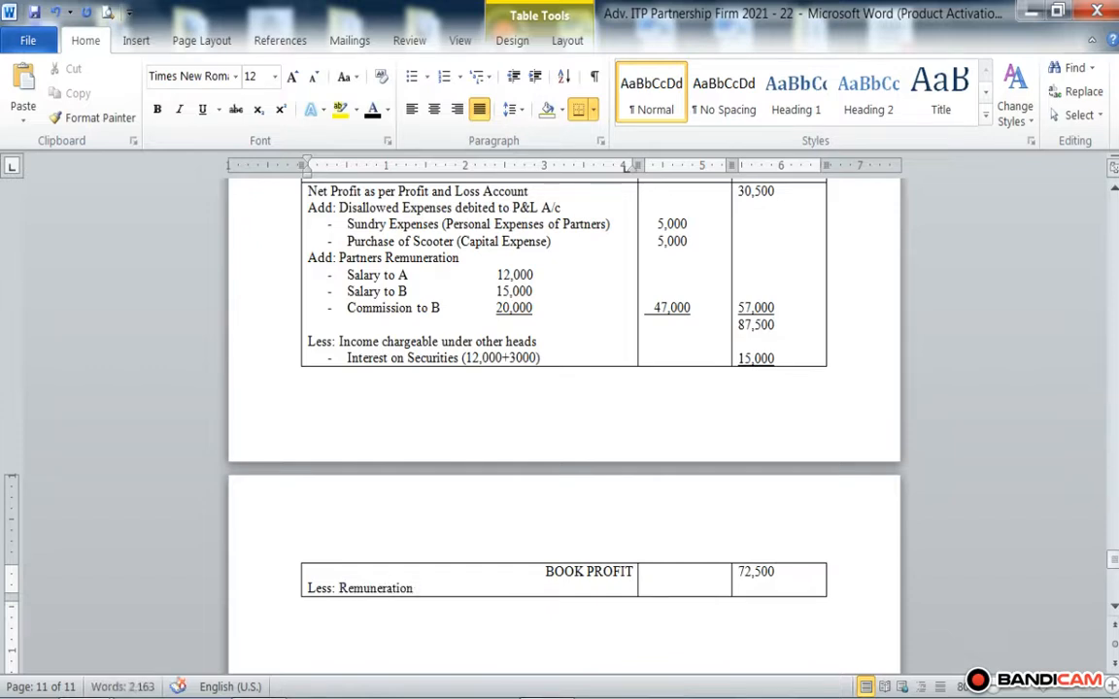
{"action": "type", "text": "allowabl"}
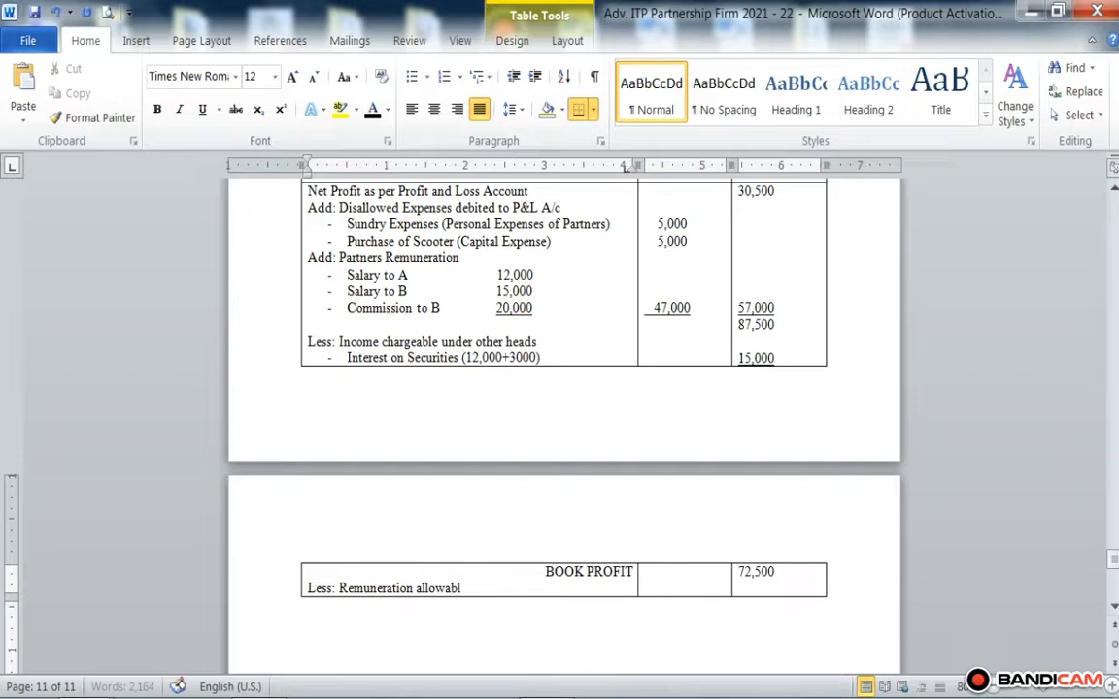
{"action": "type", "text": "e for deduction"}
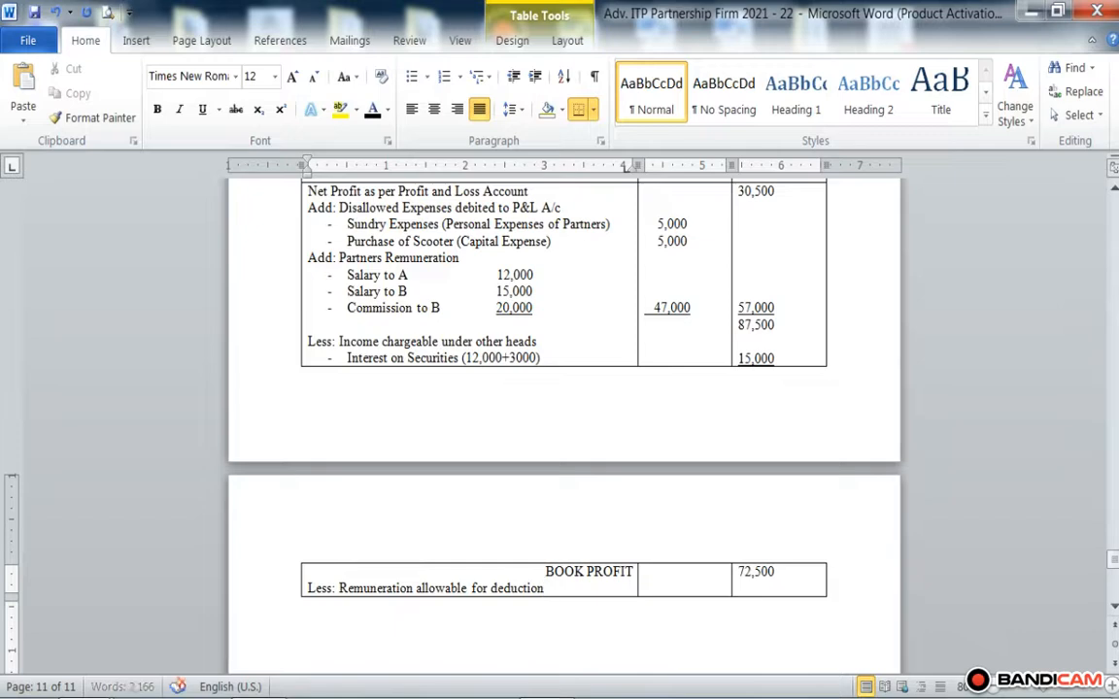
{"action": "type", "text": " u/s 40b"}
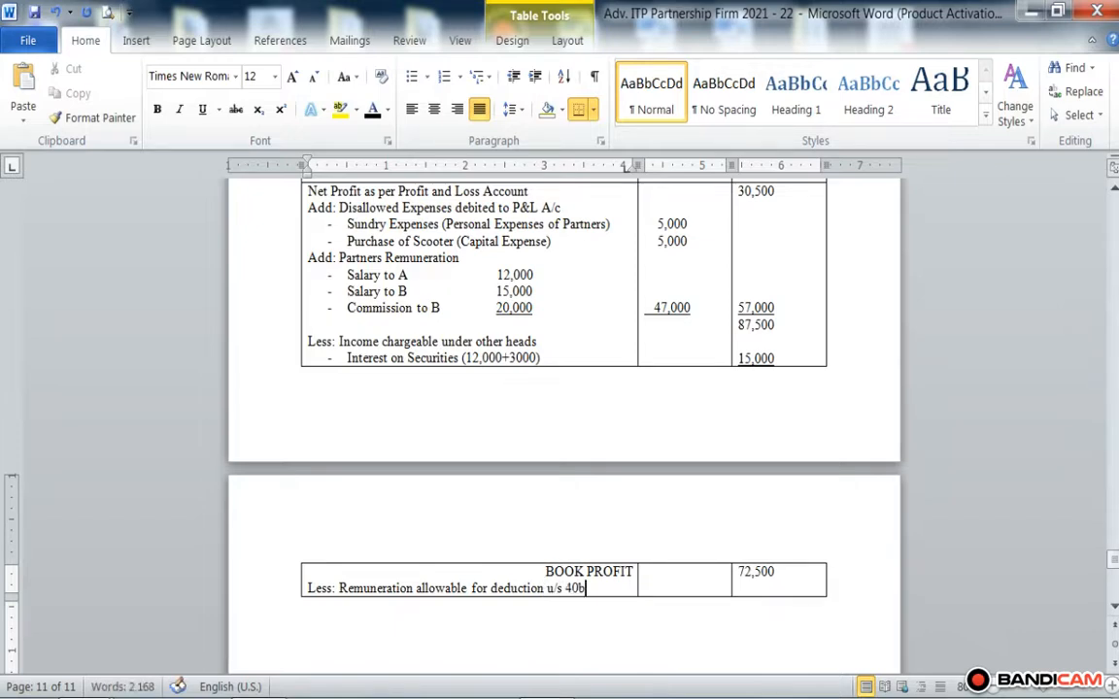
{"action": "type", "text": " for wo"}
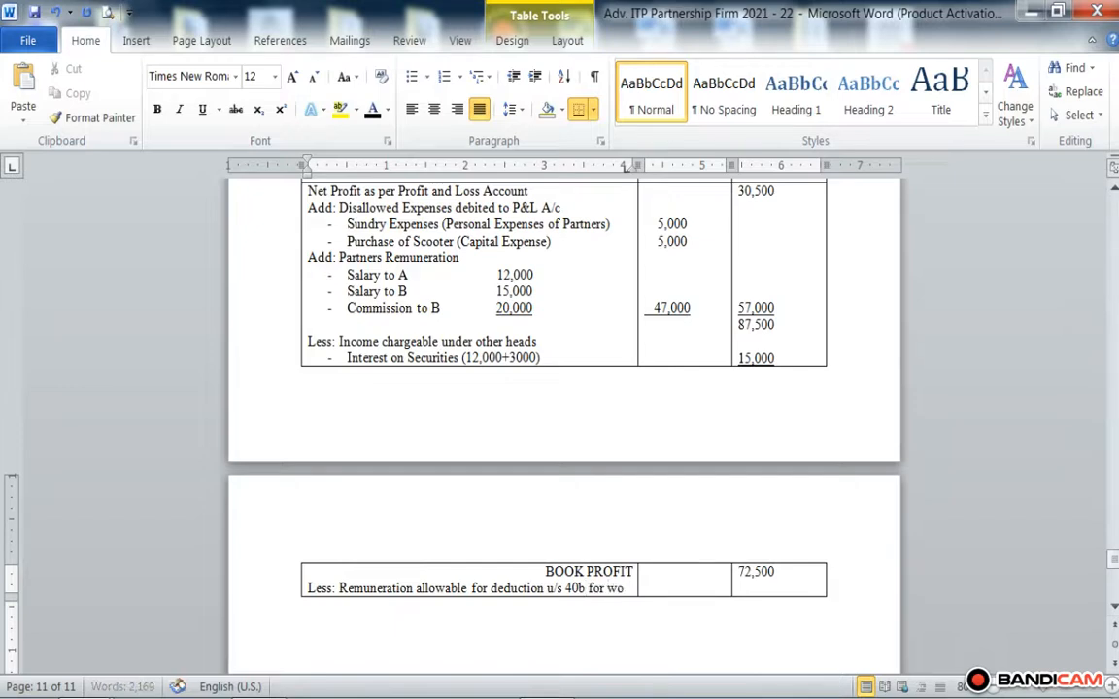
{"action": "type", "text": "rking partners"}
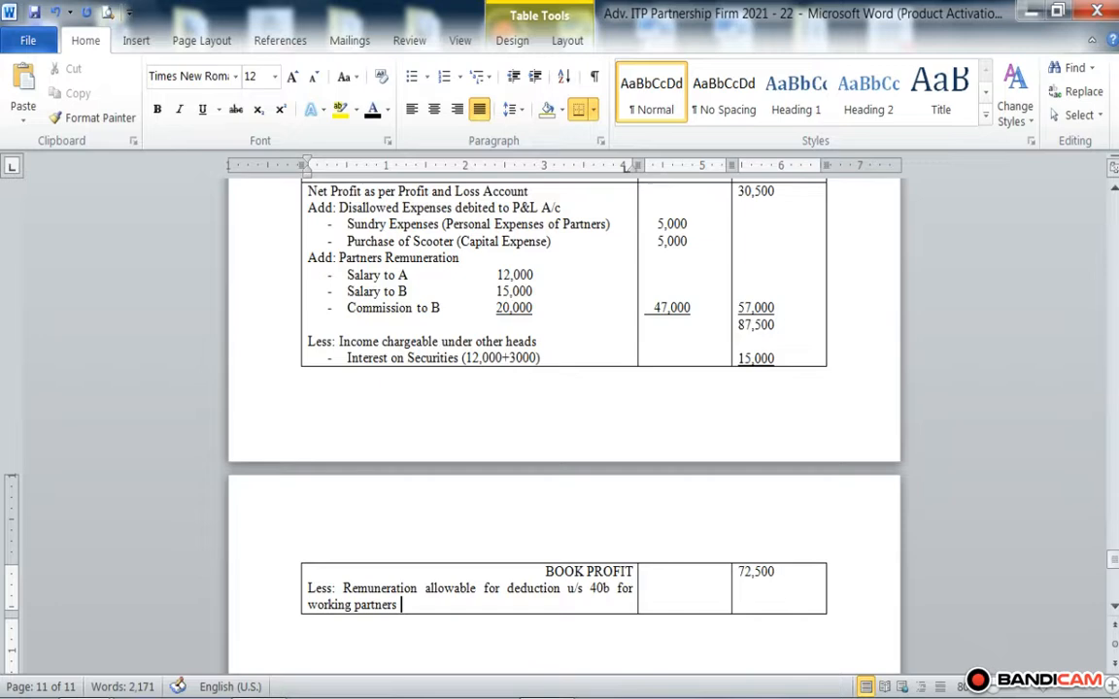
Step: Add the sub-item "a) Actual remuneration to partners i.e. A and B" on a new line below the remuneration deduction heading
{"action": "key", "text": "Return"}
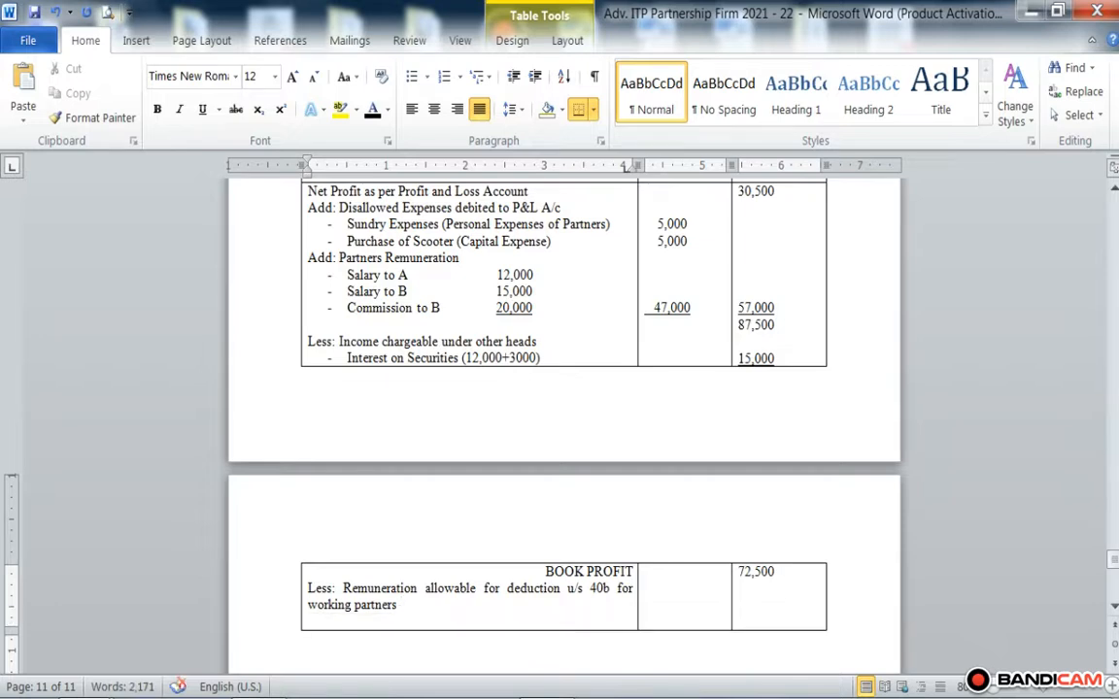
{"action": "type", "text": "s"}
{"action": "key", "text": "BackSpace"}
{"action": "type", "text": "a)"}
{"action": "type", "text": " Acut"}
{"action": "key", "text": "BackSpace"}
{"action": "key", "text": "BackSpace"}
{"action": "type", "text": "tual r"}
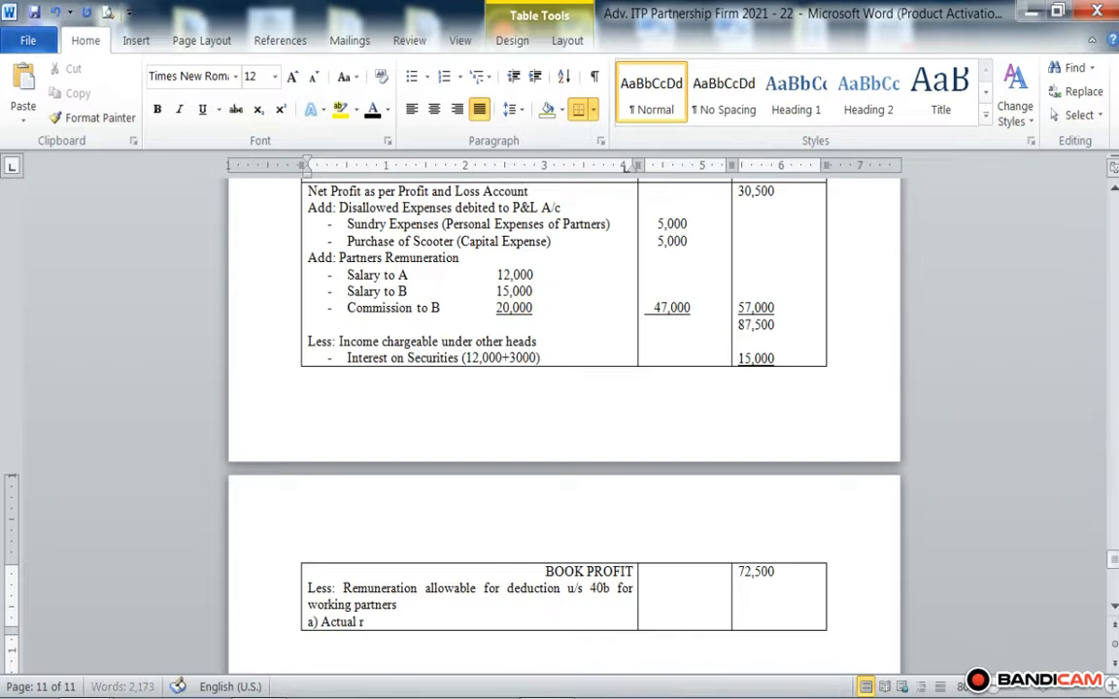
{"action": "type", "text": "emuneration to"}
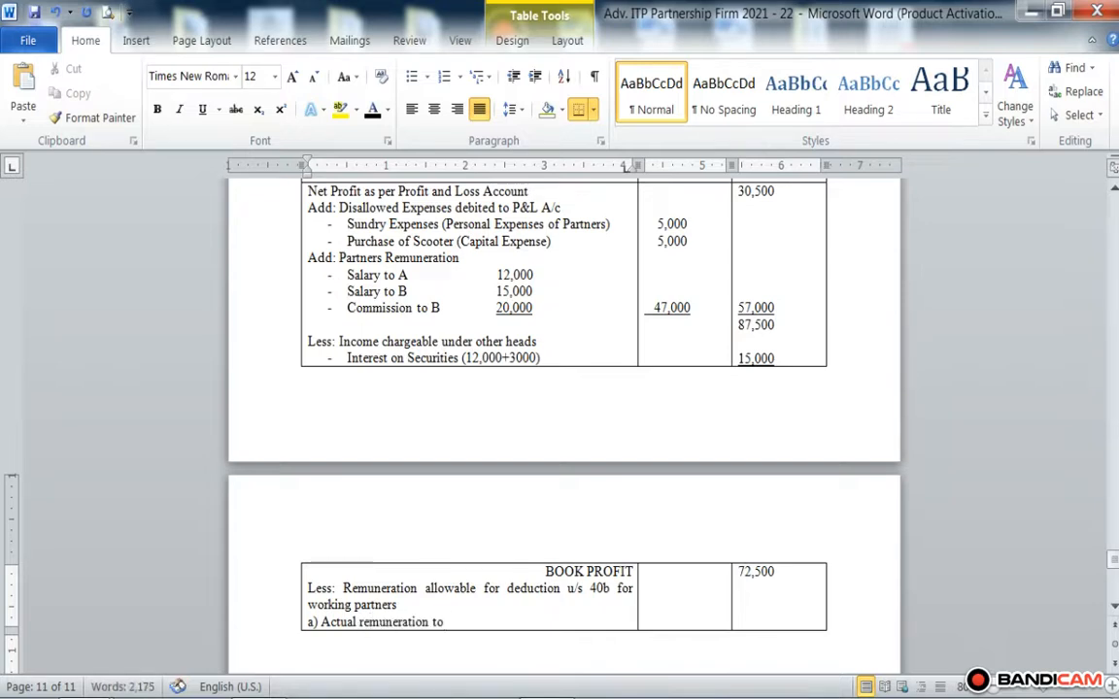
{"action": "type", "text": " partner"}
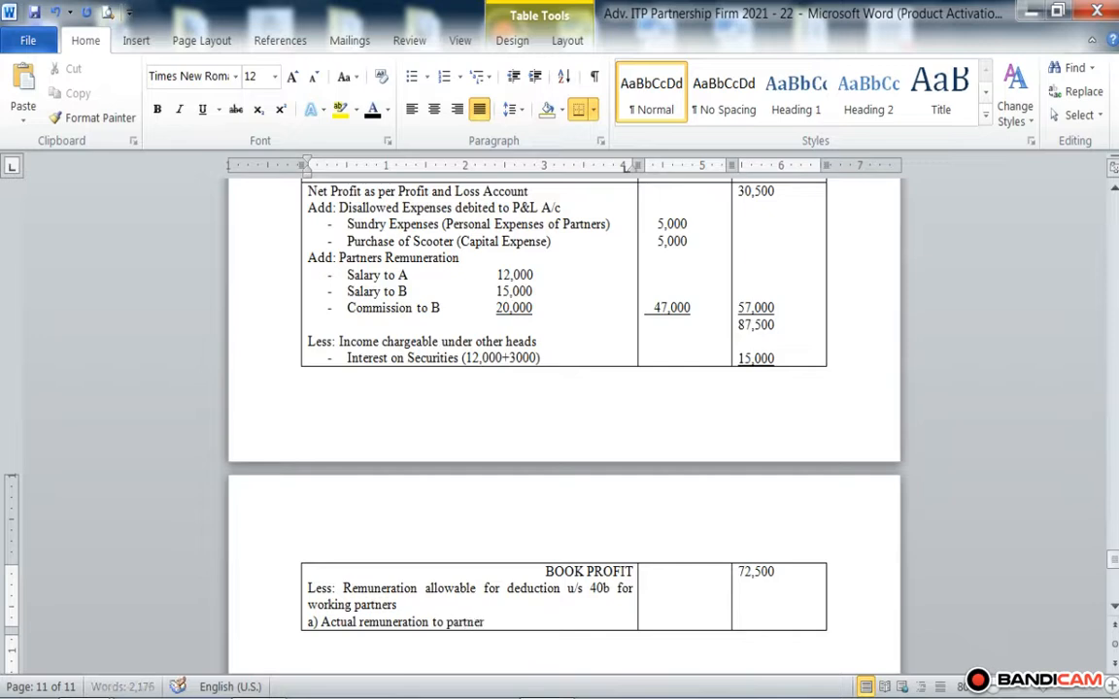
{"action": "type", "text": "s i.e. A and B"}
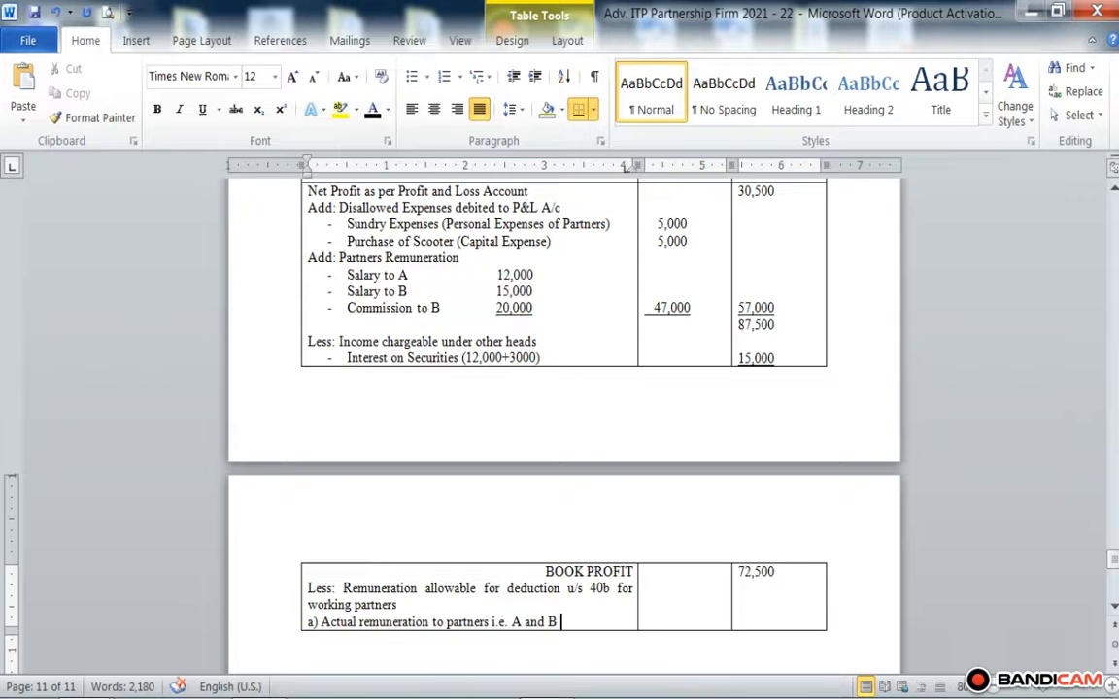
{"action": "left_click", "coordinate": [694, 306]}
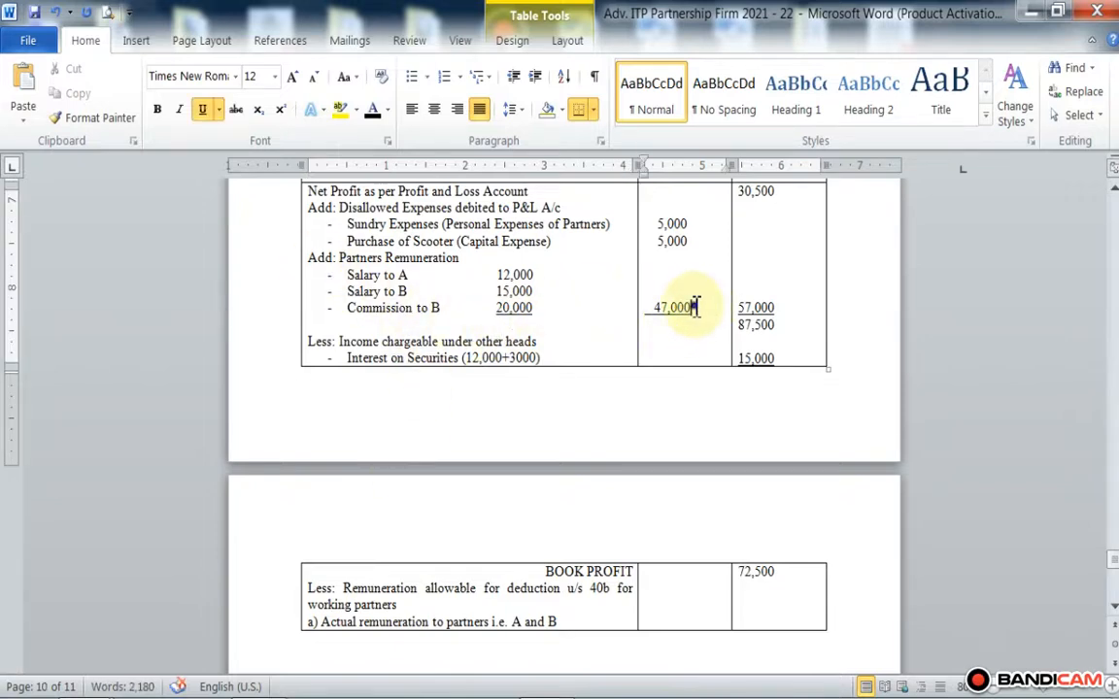
{"action": "left_click_drag", "start_coordinate": [694, 307], "coordinate": [651, 299]}
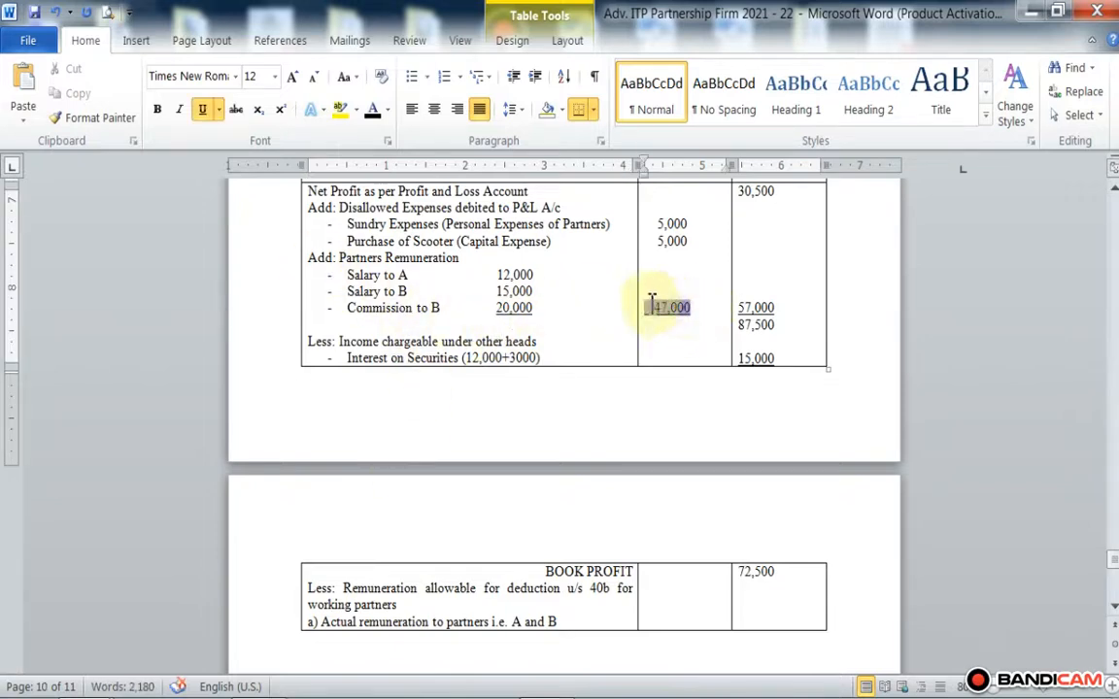
{"action": "left_click", "coordinate": [676, 618]}
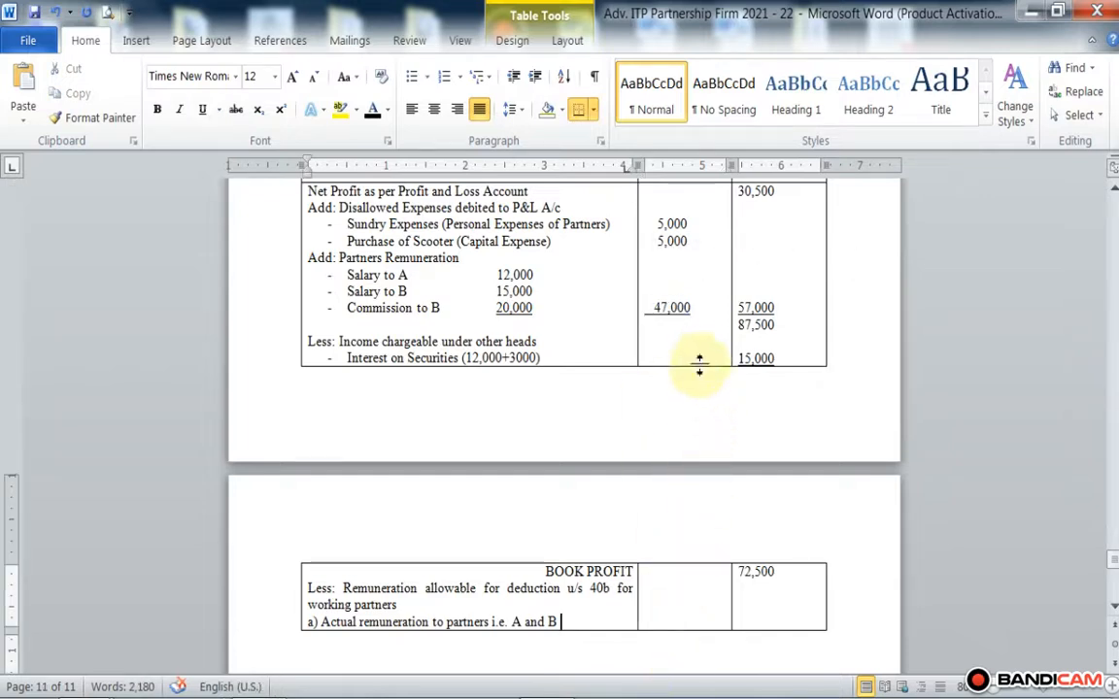
Step: Enter 47,000 without underline in the first Rs. column level with sub-item a), and add a blank line below it
{"action": "left_click", "coordinate": [696, 309]}
{"action": "key", "text": "Return"}
{"action": "key", "text": "Return"}
{"action": "key", "text": "Return"}
{"action": "key", "text": "Return"}
{"action": "key", "text": "Return"}
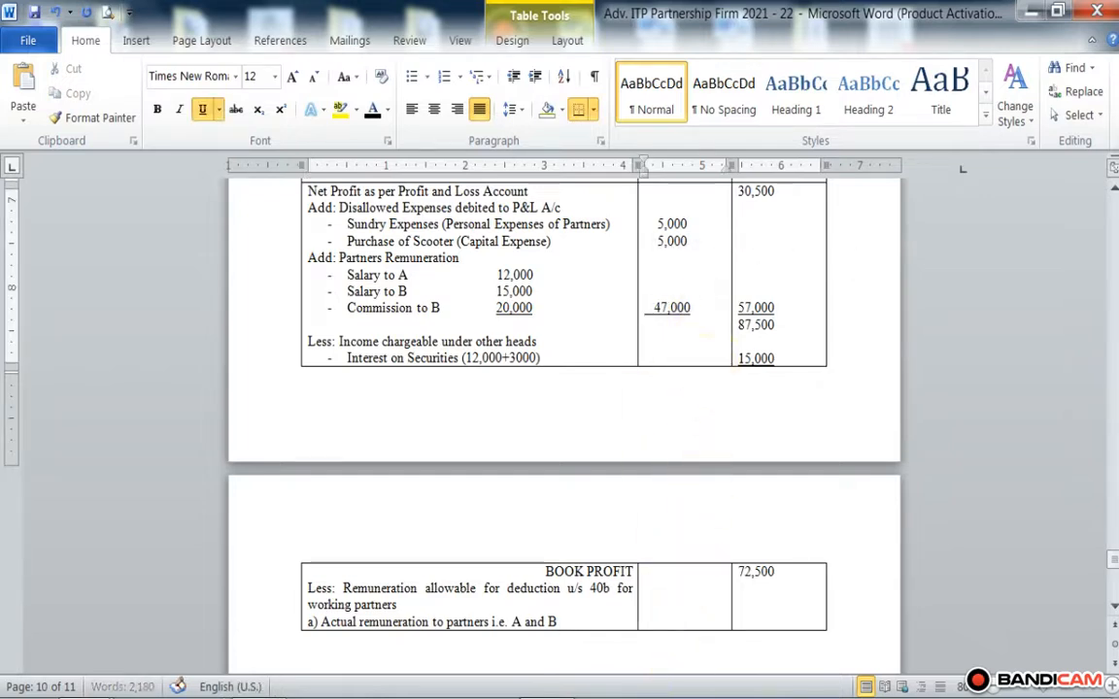
{"action": "key", "text": "Down"}
{"action": "key", "text": "Down"}
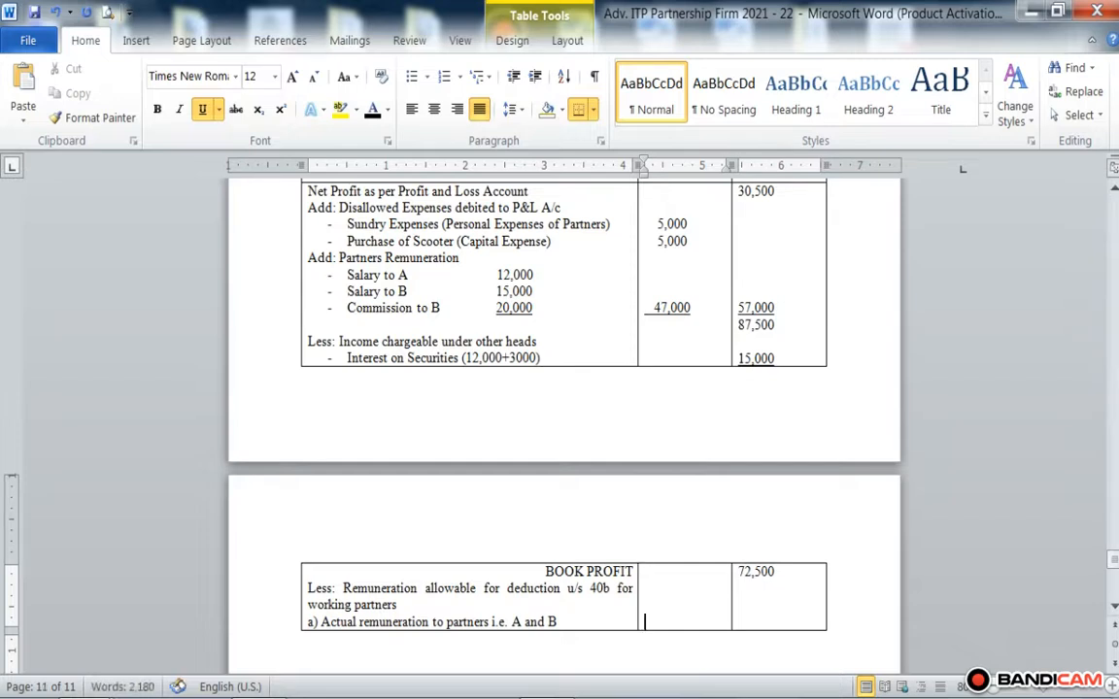
{"action": "left_click", "coordinate": [208, 110]}
{"action": "type", "text": "70"}
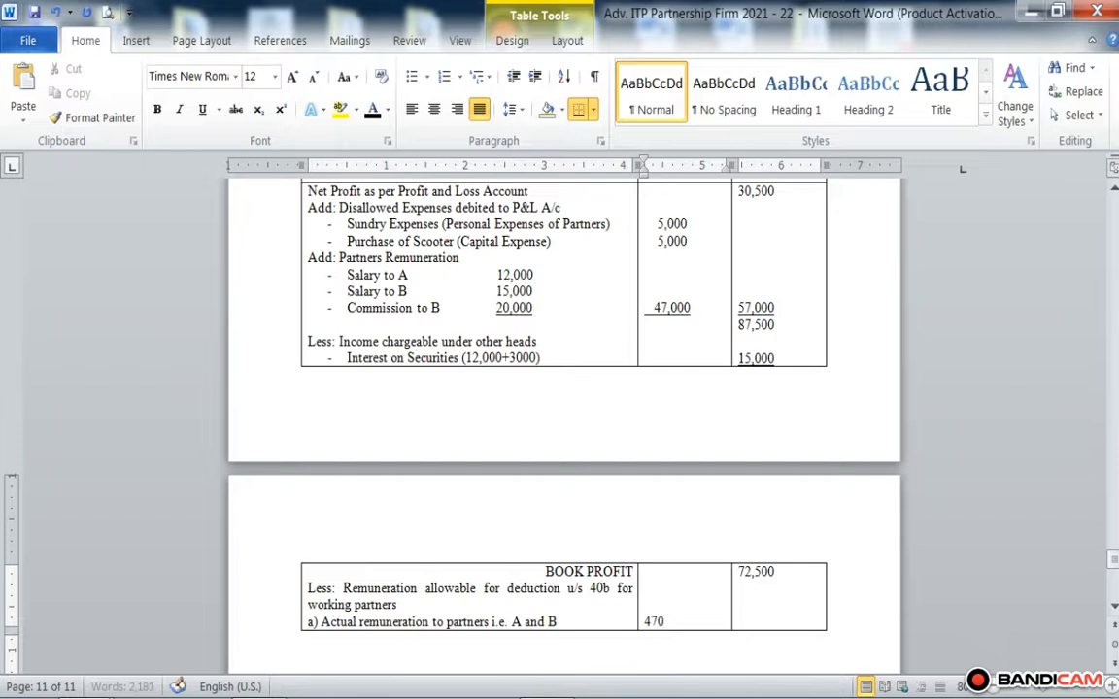
{"action": "key", "text": "Left"}
{"action": "key", "text": "Left"}
{"action": "key", "text": "Left"}
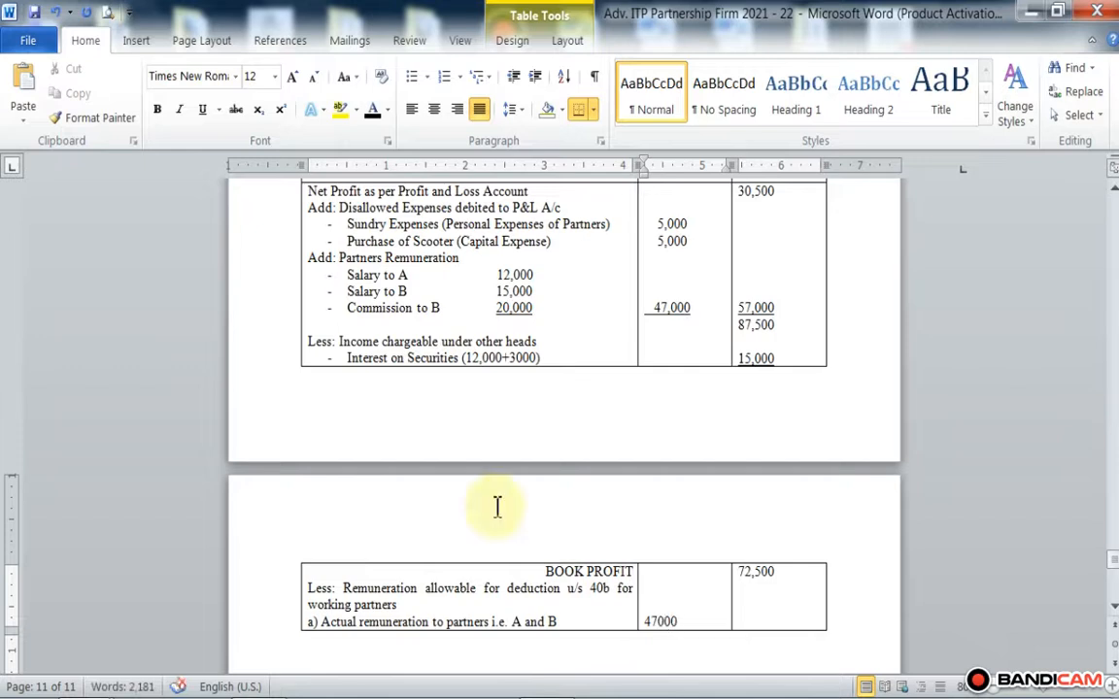
{"action": "type", "text": ","}
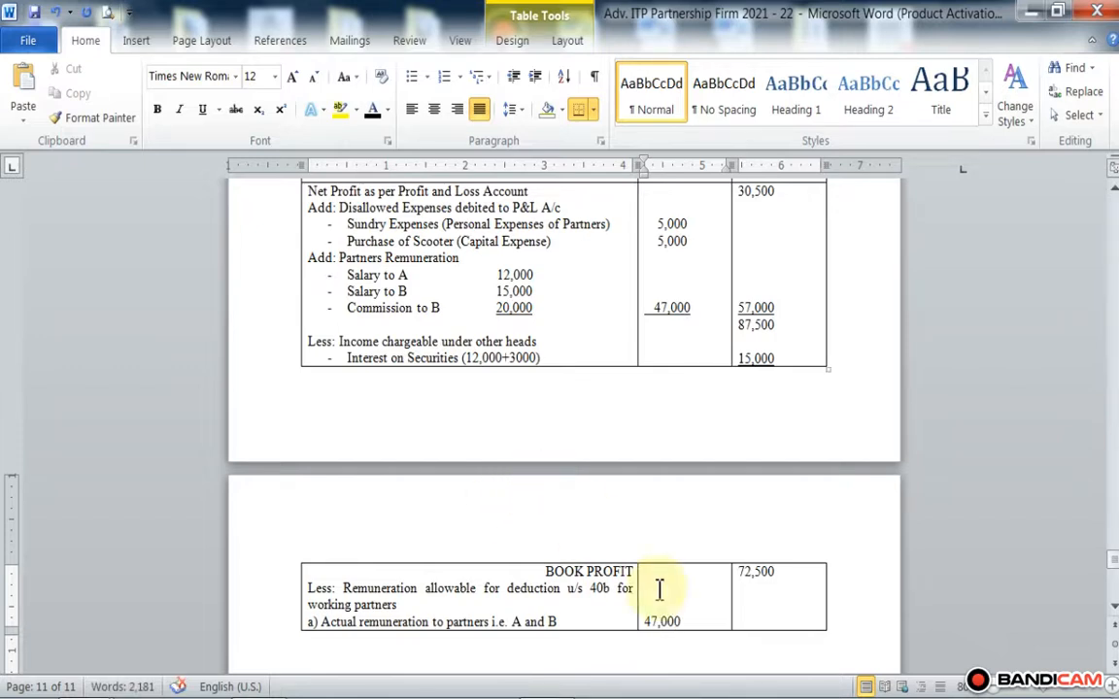
{"action": "left_click", "coordinate": [684, 624]}
{"action": "key", "text": "Return"}
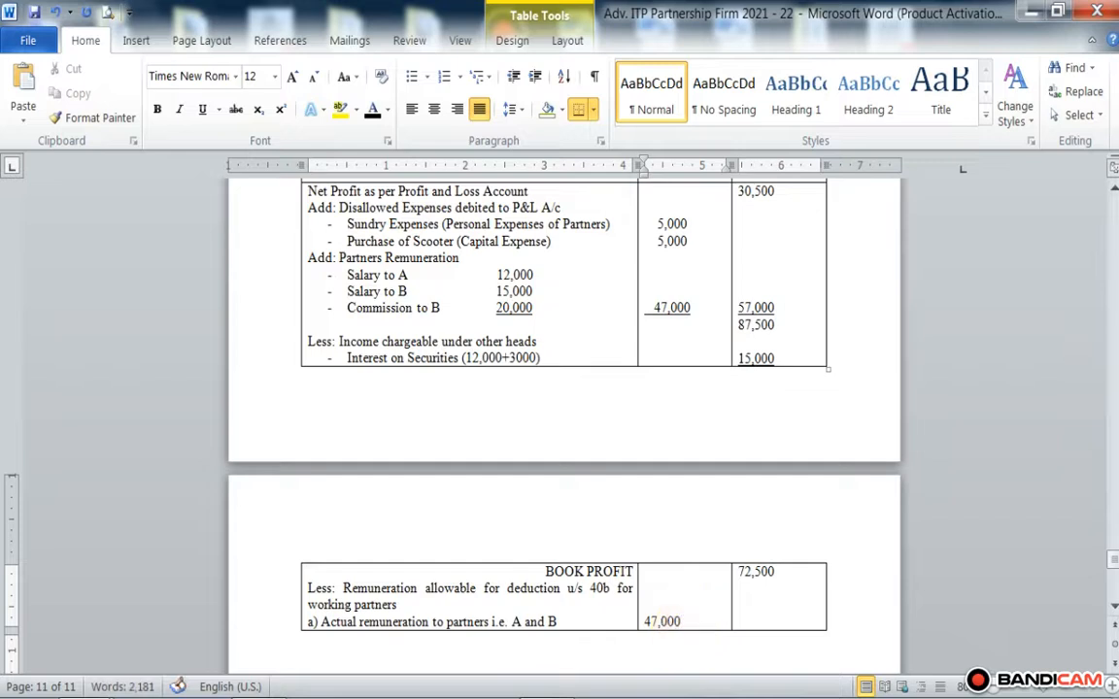
Step: Add the sub-item "b) 90% of book profit or Rs. 1,50,000" on a new line below sub-item a) in the Particulars column
{"action": "left_click", "coordinate": [559, 621]}
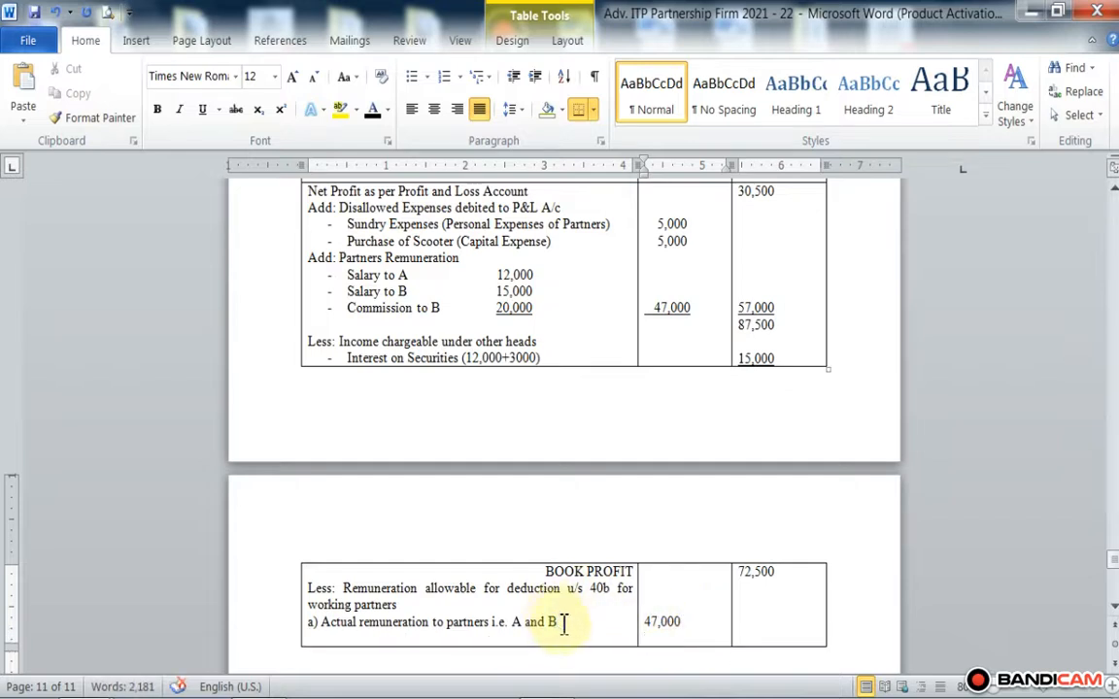
{"action": "key", "text": "Return"}
{"action": "type", "text": "b"}
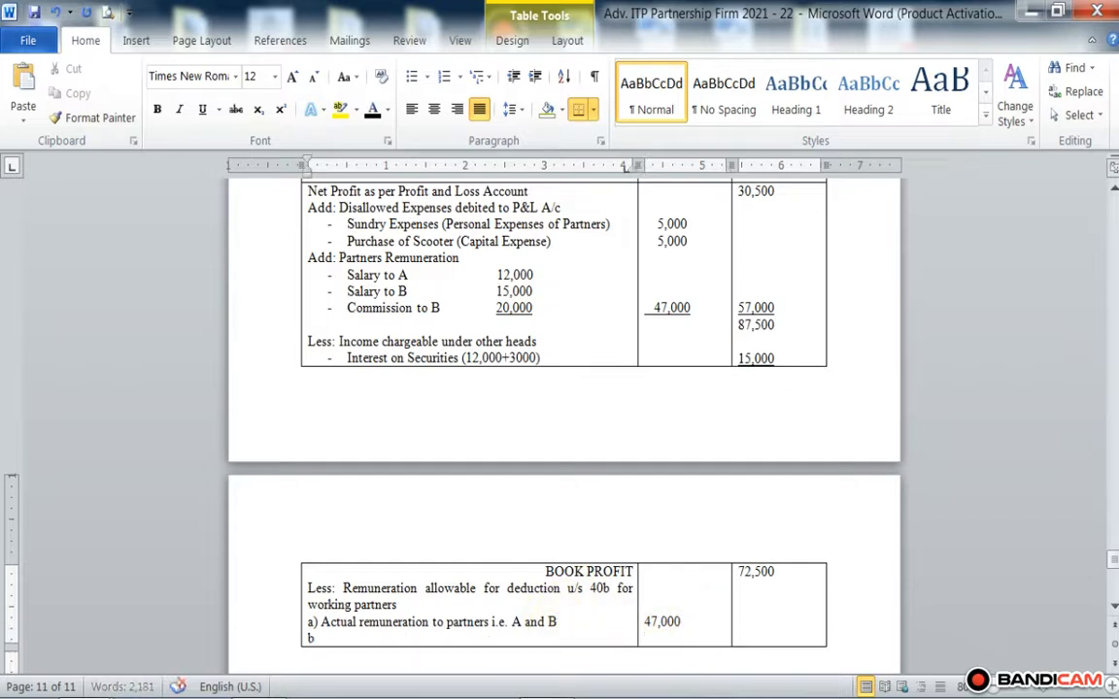
{"action": "type", "text": ") 90% of book profit"}
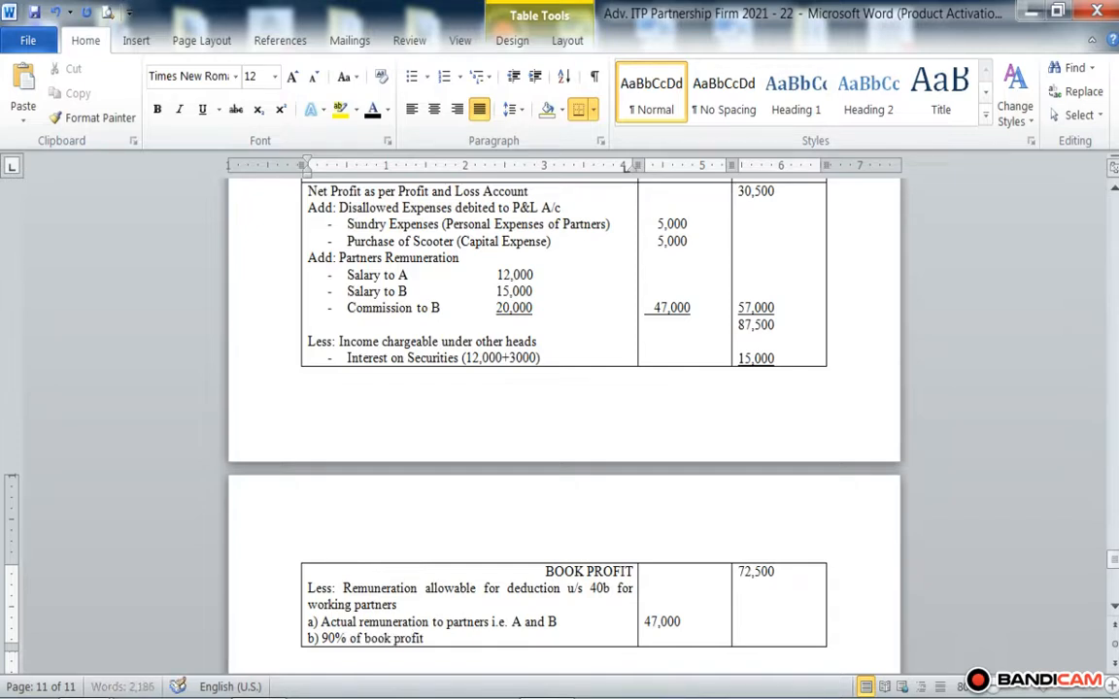
{"action": "type", "text": " or Rs. 1"}
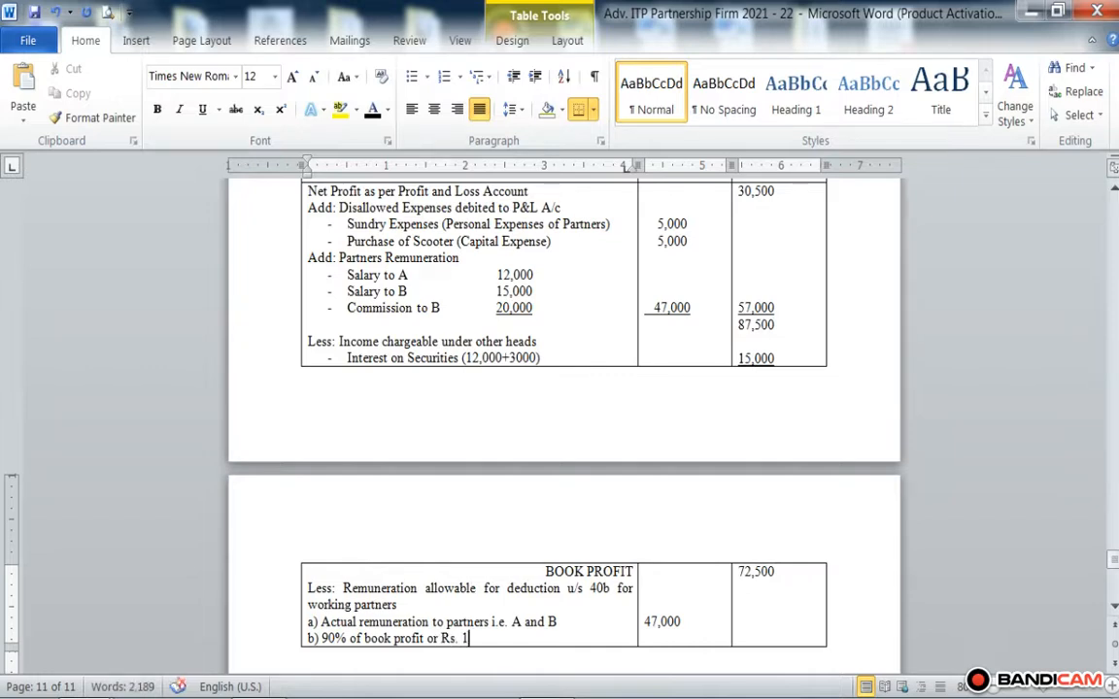
{"action": "type", "text": ",50,000"}
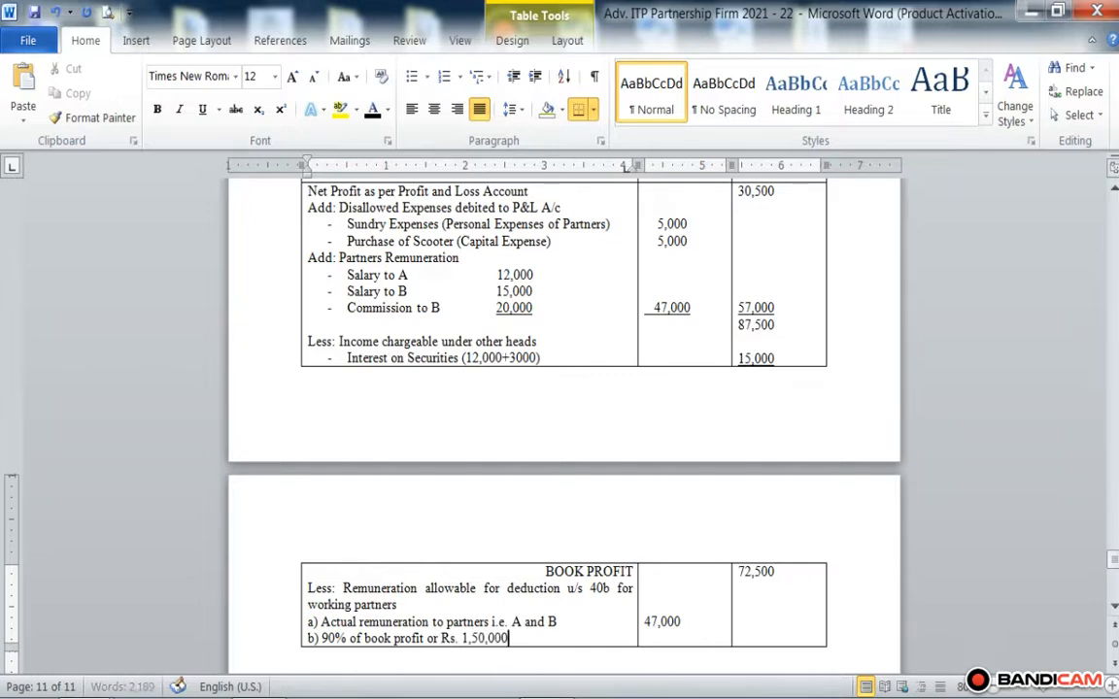
{"action": "type", "text": " whivhe"}
Step: Complete sub-item b) with the words "whichever is more"
{"action": "key", "text": "BackSpace"}
{"action": "key", "text": "BackSpace"}
{"action": "key", "text": "BackSpace"}
{"action": "type", "text": "ch"}
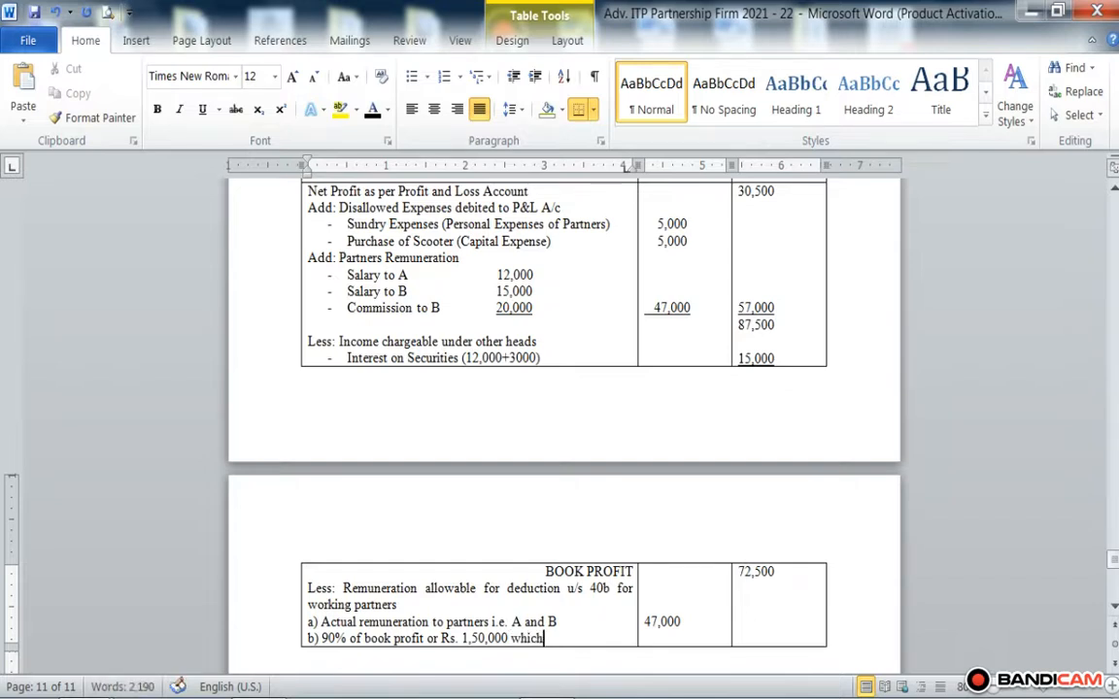
{"action": "type", "text": "ever is m"}
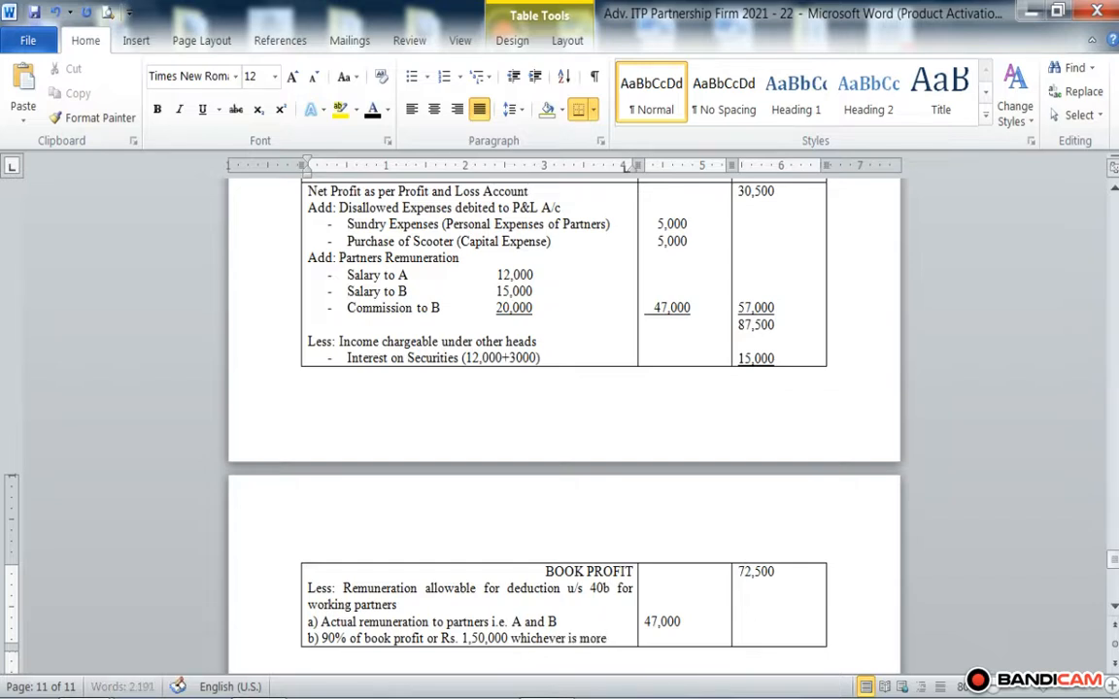
{"action": "type", "text": "ore"}
{"action": "key", "text": "Return"}
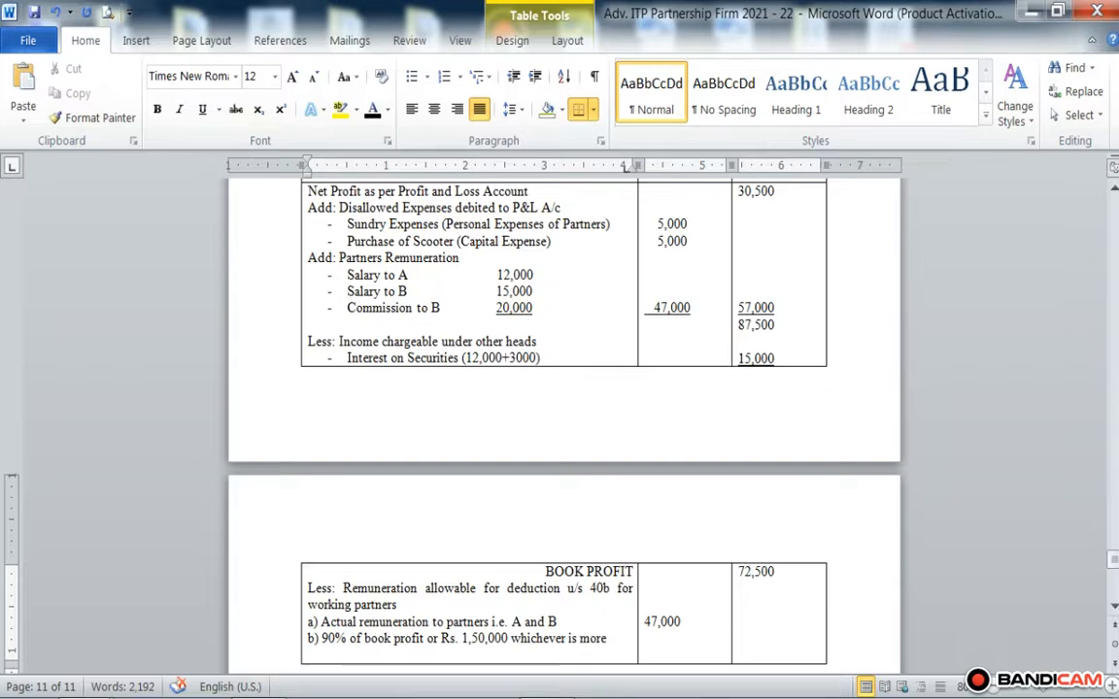
{"action": "type", "text": "(9)"}
{"action": "type", "text": "0/100"}
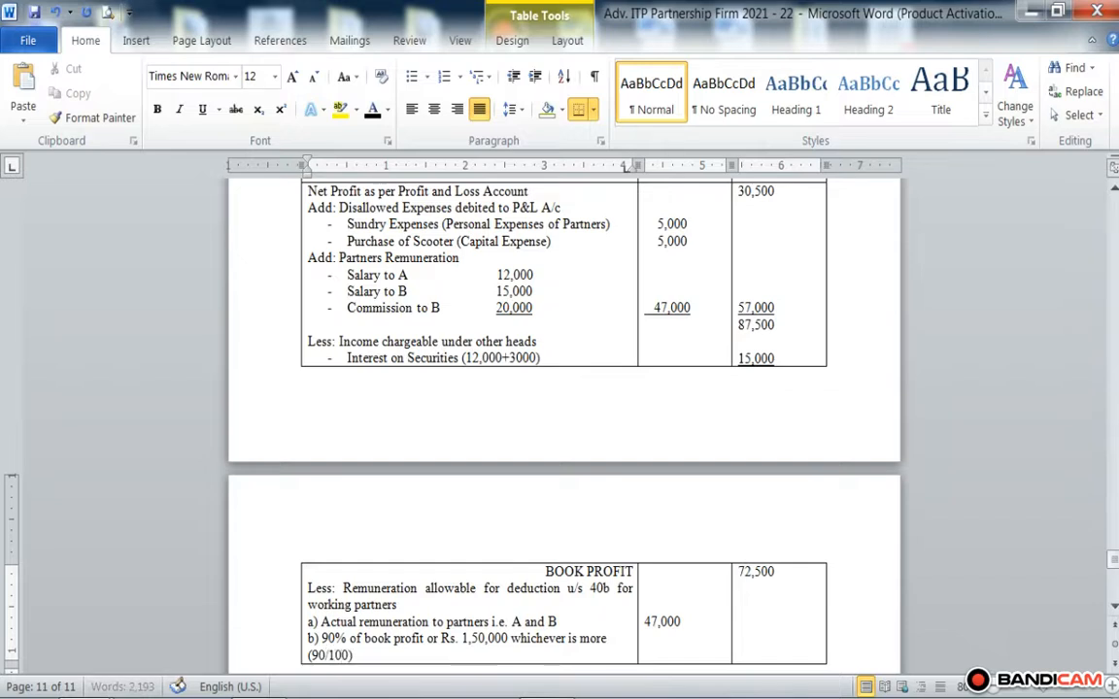
{"action": "type", "text": "X72500"}
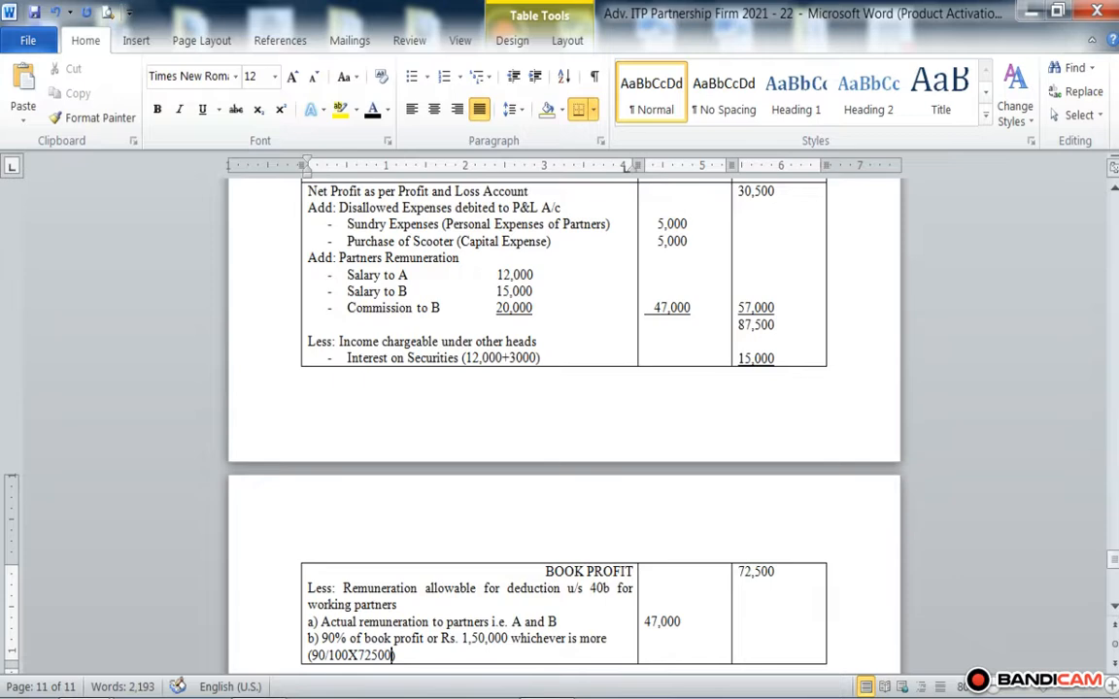
{"action": "key", "text": "Right"}
{"action": "type", "text": "62"}
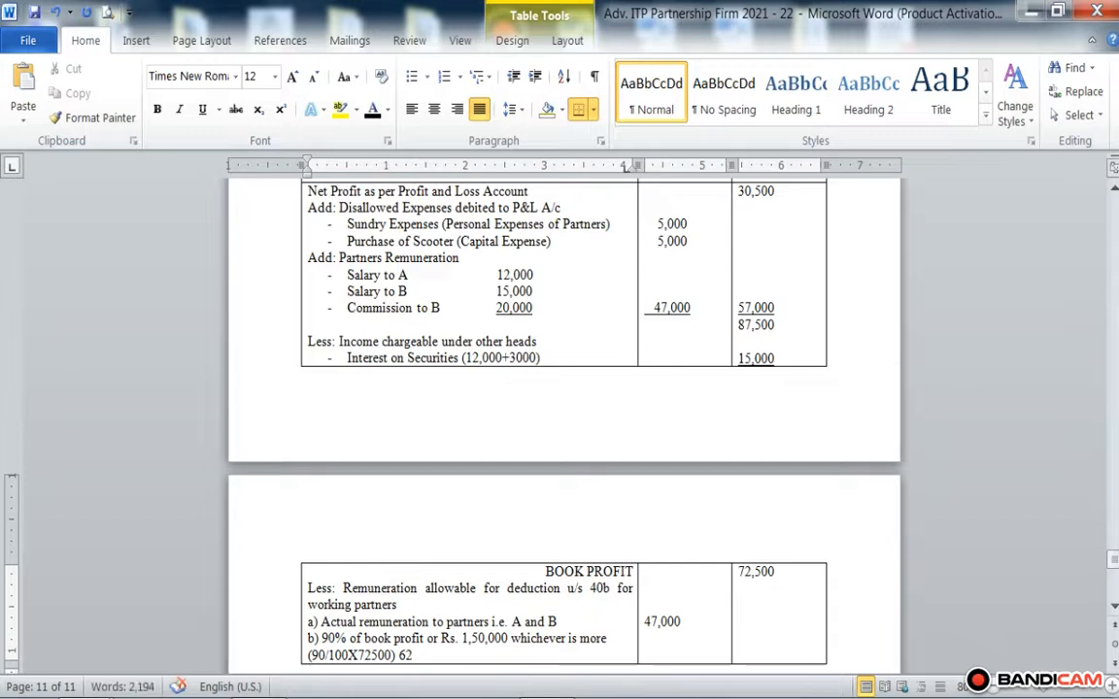
{"action": "key", "text": "BackSpace"}
{"action": "type", "text": "5250"}
Step: Enter 1,50,000 in the first Rs. column level with sub-item b) and indent the 47,000 above to align with it
{"action": "left_click", "coordinate": [670, 643]}
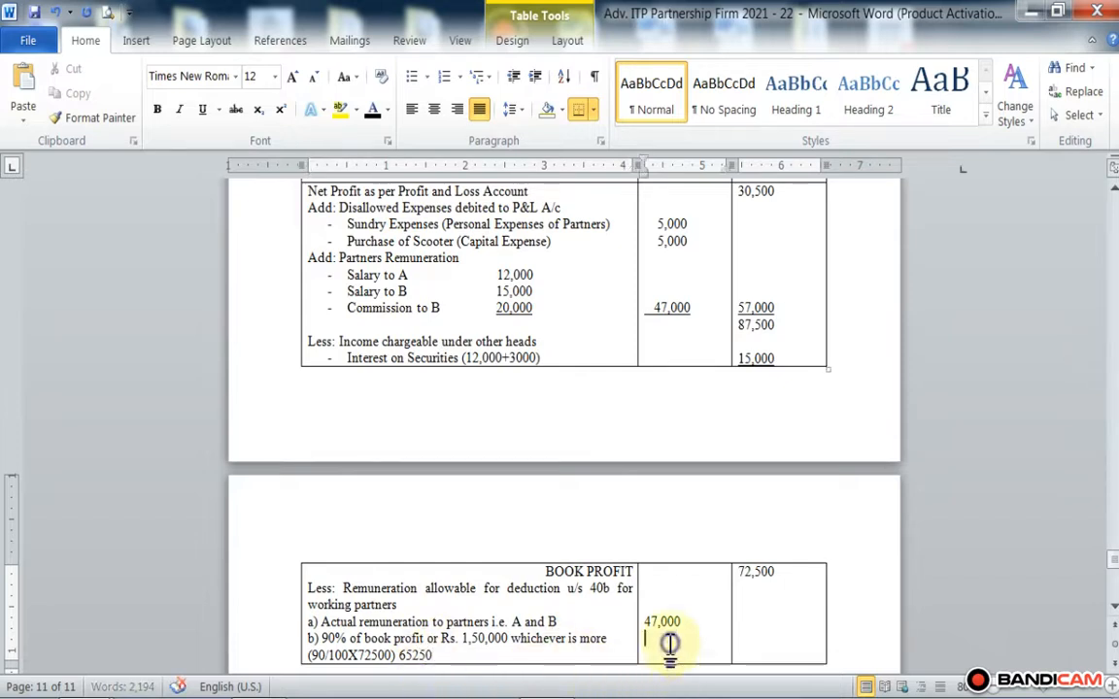
{"action": "type", "text": "1"}
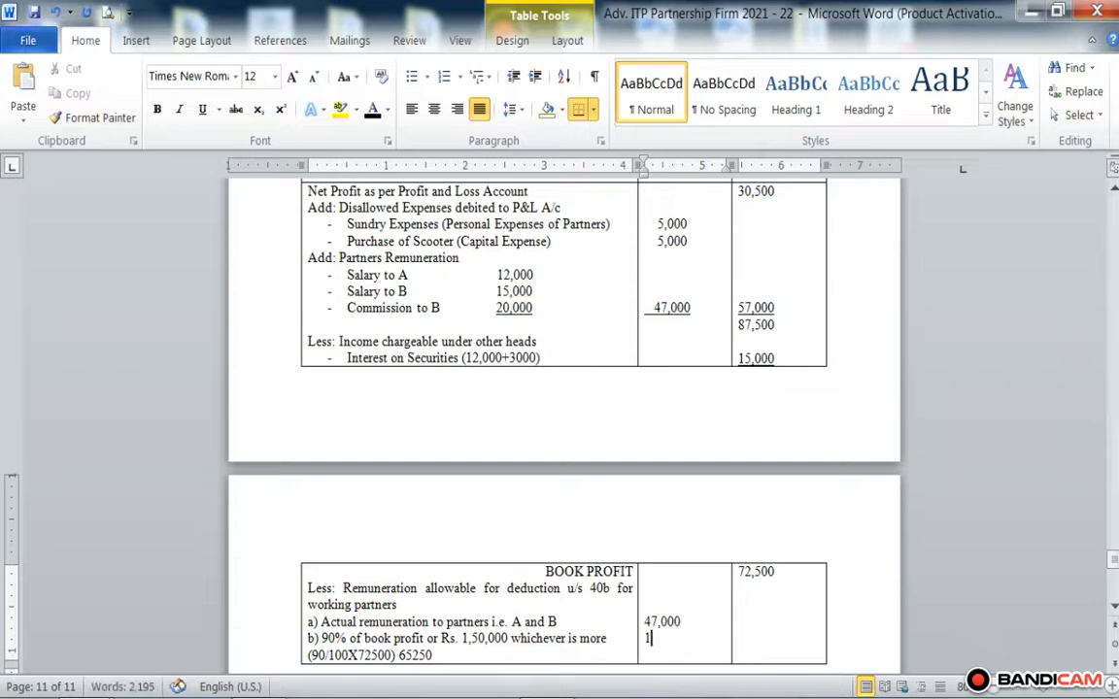
{"action": "type", "text": ",505"}
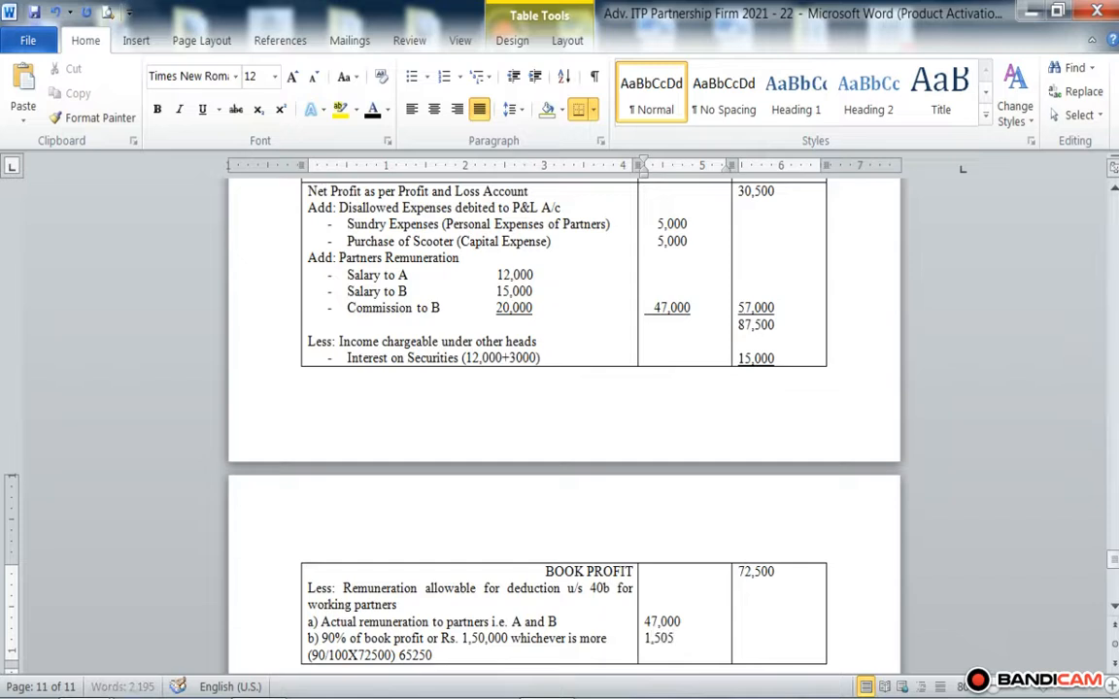
{"action": "key", "text": "BackSpace"}
{"action": "type", "text": ",000"}
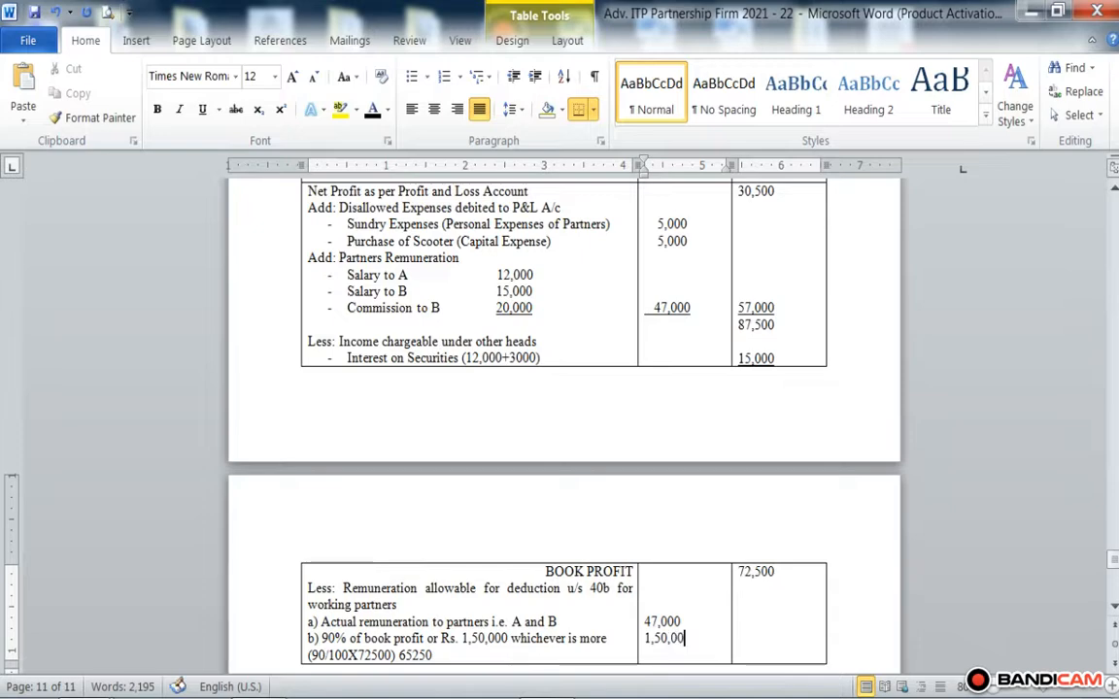
{"action": "left_click", "coordinate": [646, 622]}
Step: Enter 47,000 in the last Rs. column level with sub-item b), leaving blank lines below 72,500
{"action": "mouse_move", "coordinate": [678, 696]}
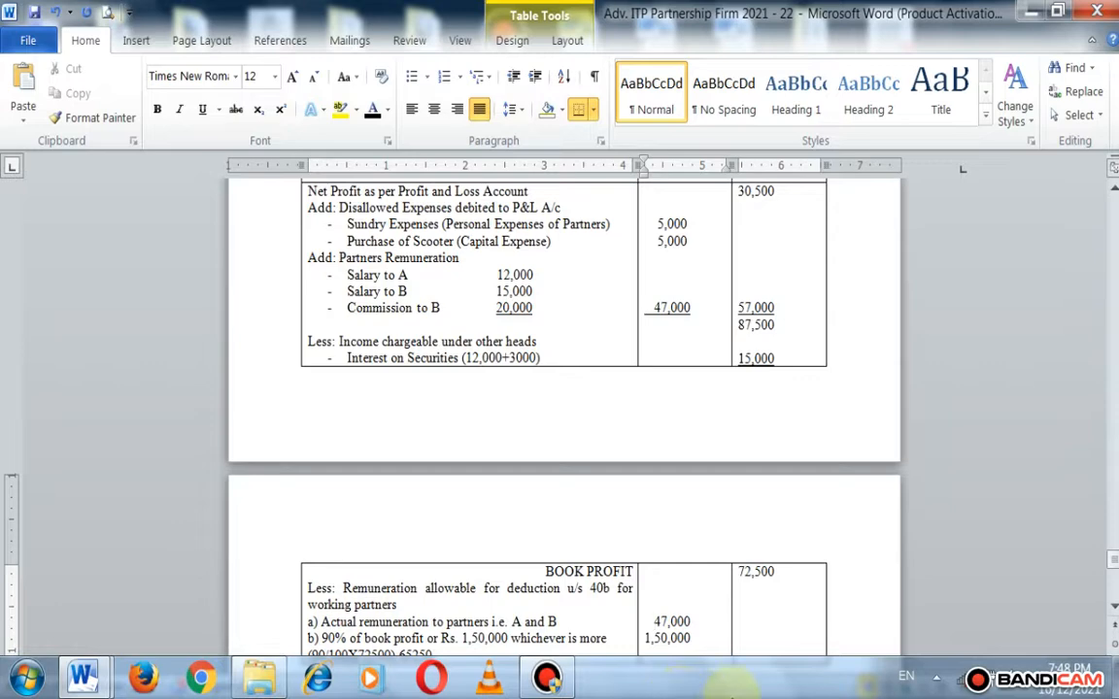
{"action": "scroll", "coordinate": [337, 617], "scroll_direction": "down", "scroll_amount": 4}
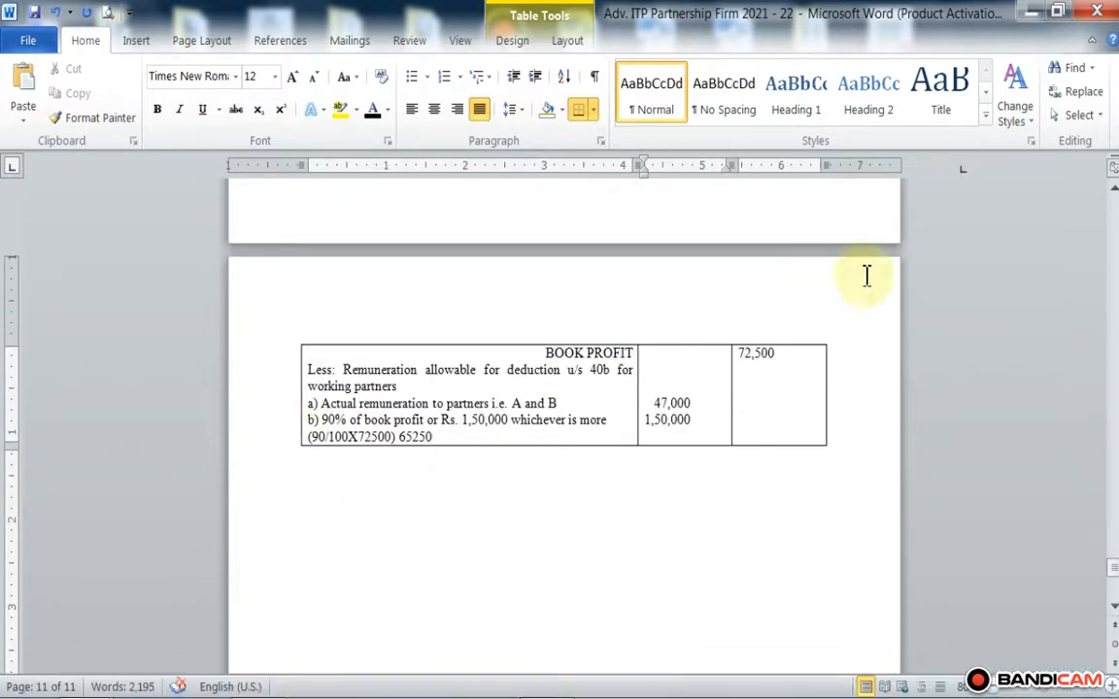
{"action": "left_click", "coordinate": [753, 407]}
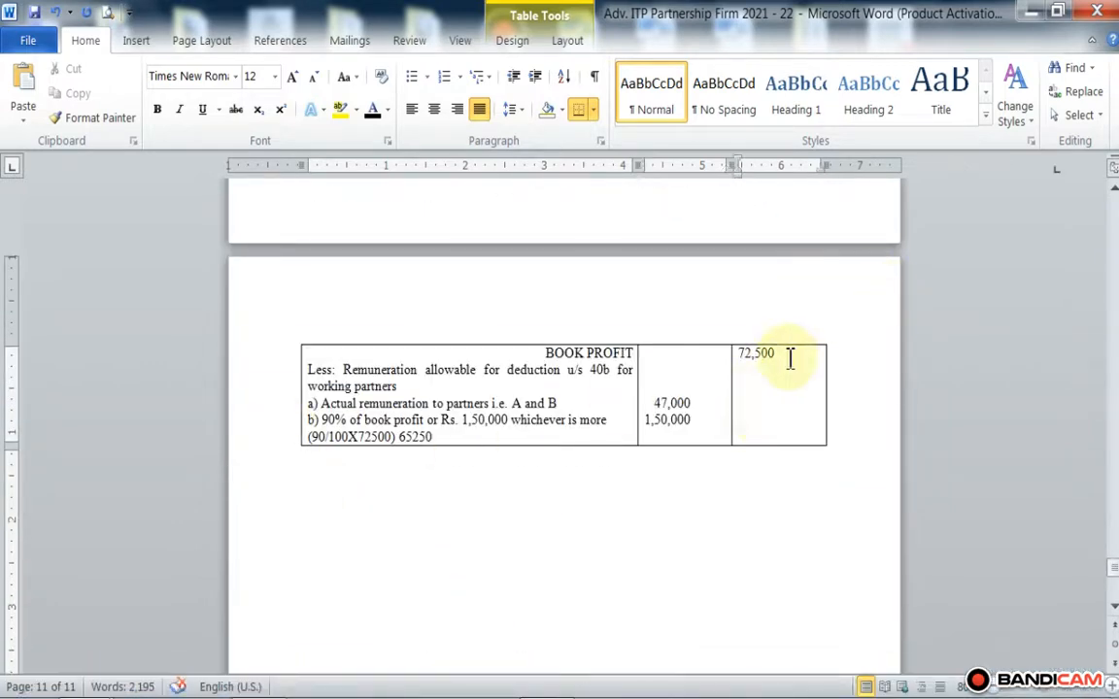
{"action": "key", "text": "Return"}
{"action": "key", "text": "Return"}
{"action": "key", "text": "Return"}
{"action": "key", "text": "Return"}
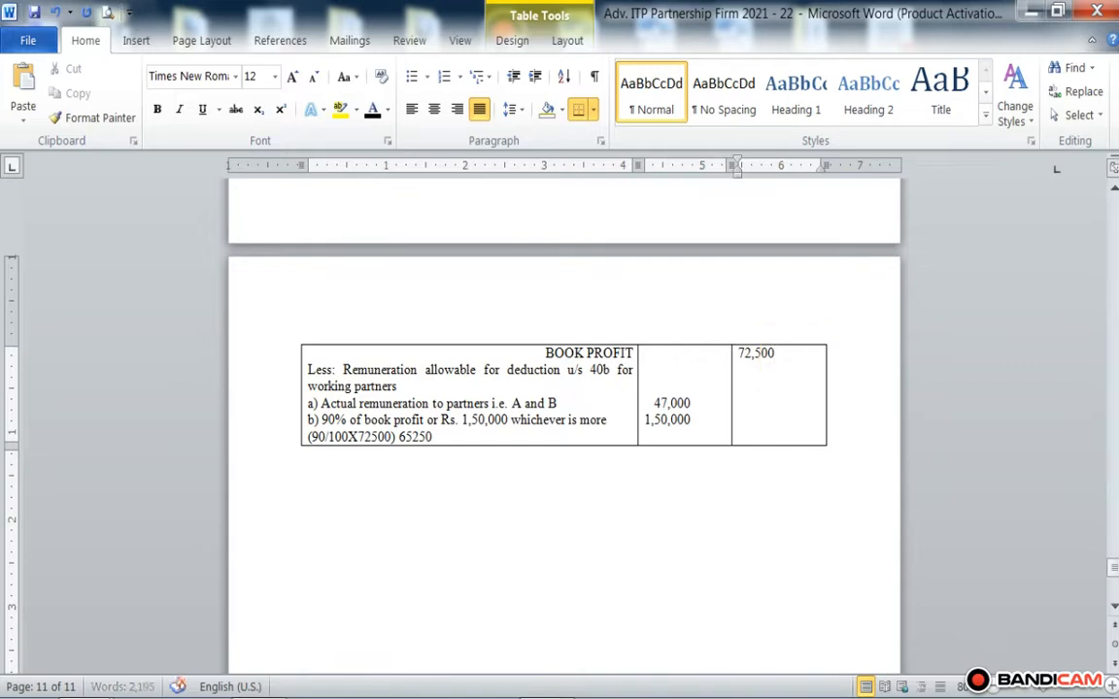
{"action": "type", "text": "47,000"}
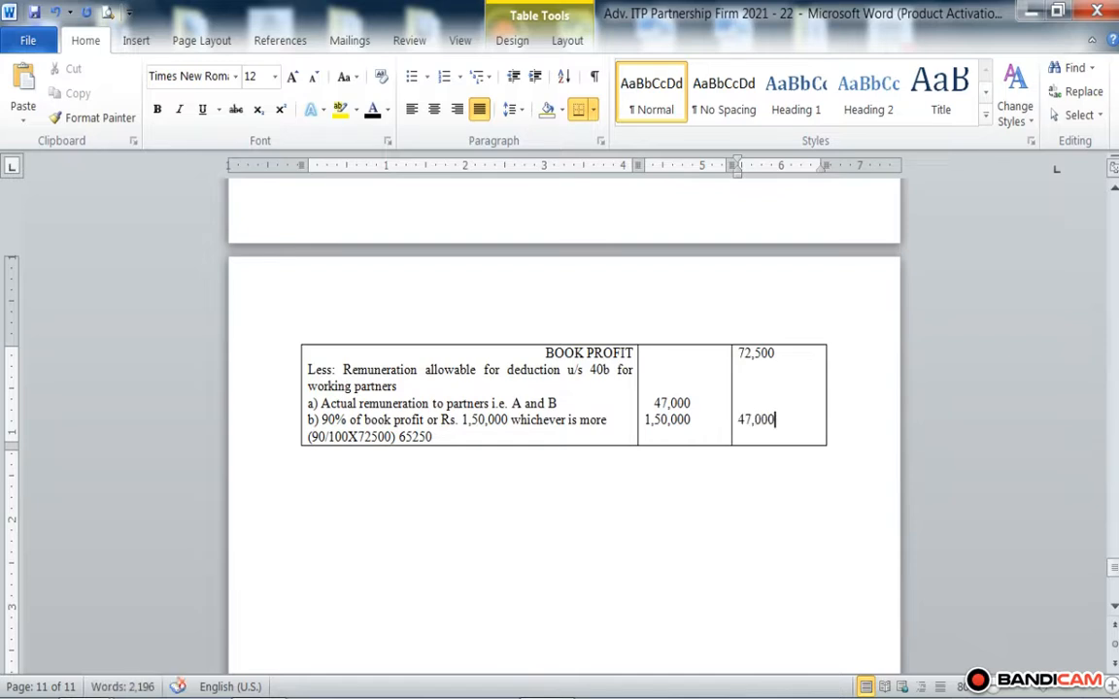
Step: Add a new row at the end of the table and enter 25,500 in its last Rs. column
{"action": "key", "text": "Tab"}
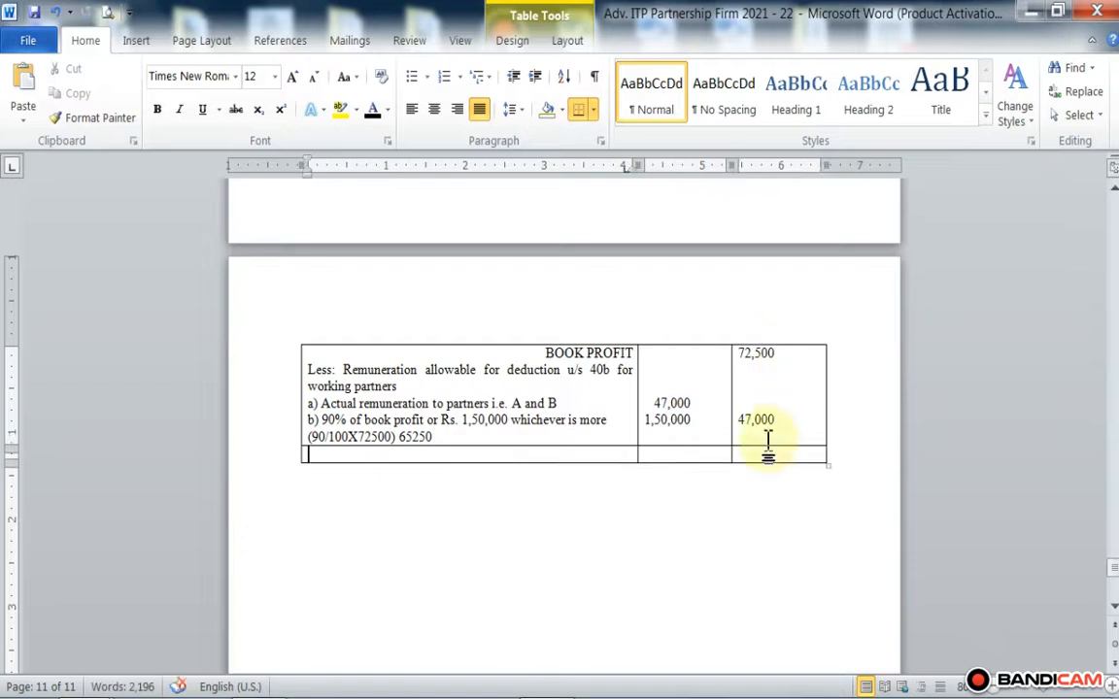
{"action": "left_click", "coordinate": [763, 459]}
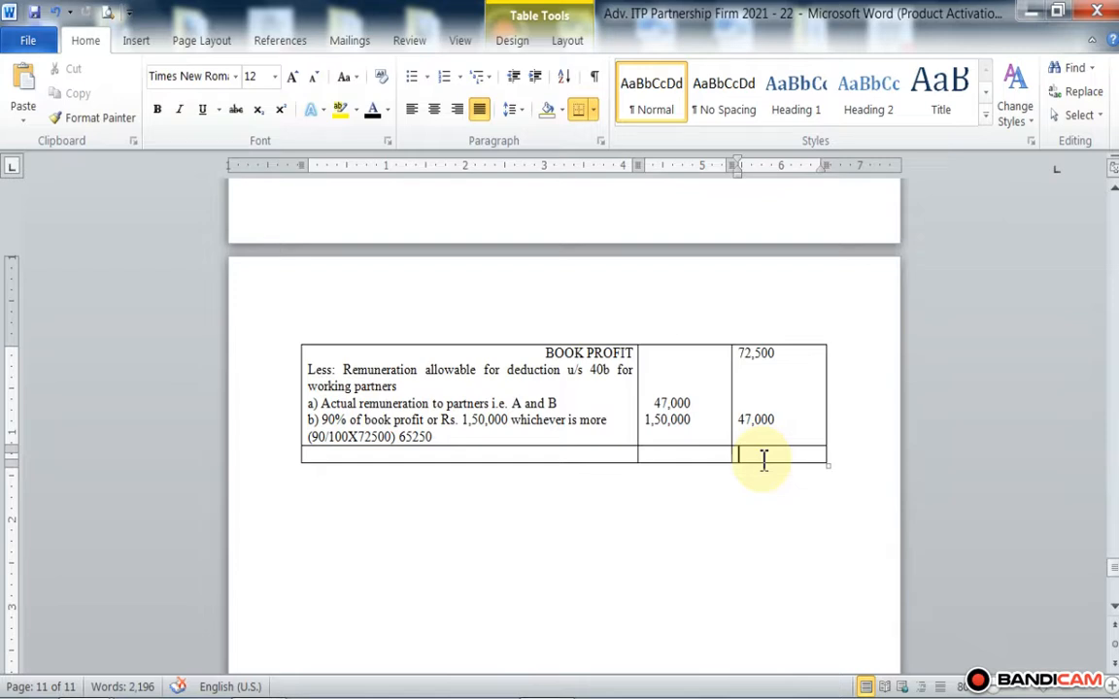
{"action": "type", "text": "25"}
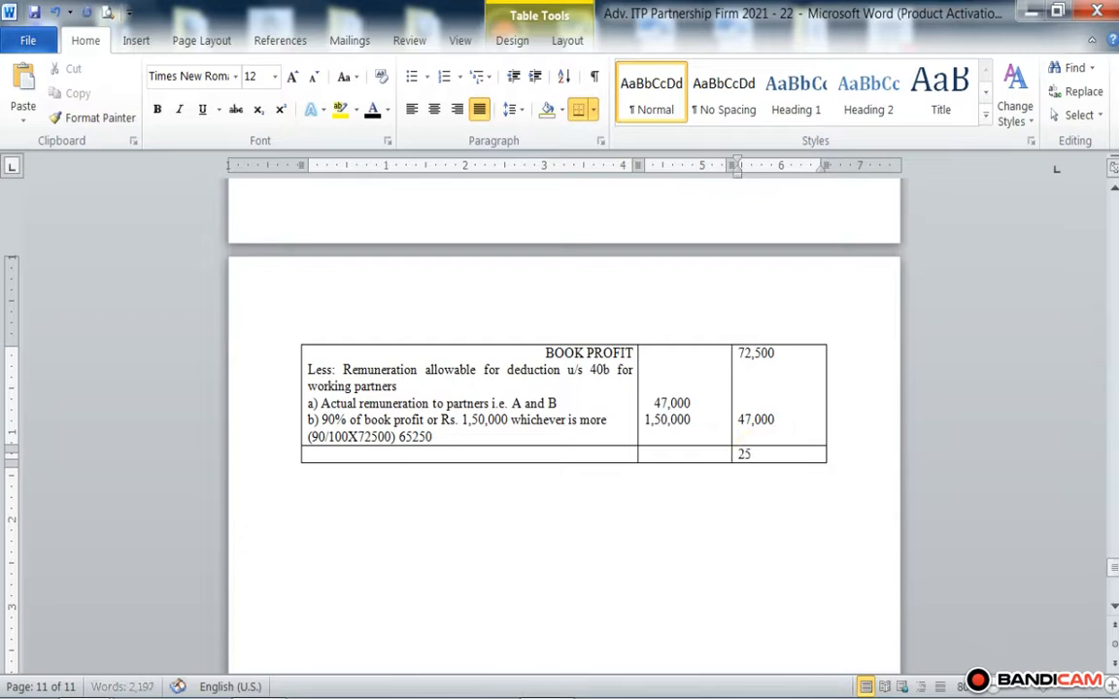
{"action": "type", "text": ",5"}
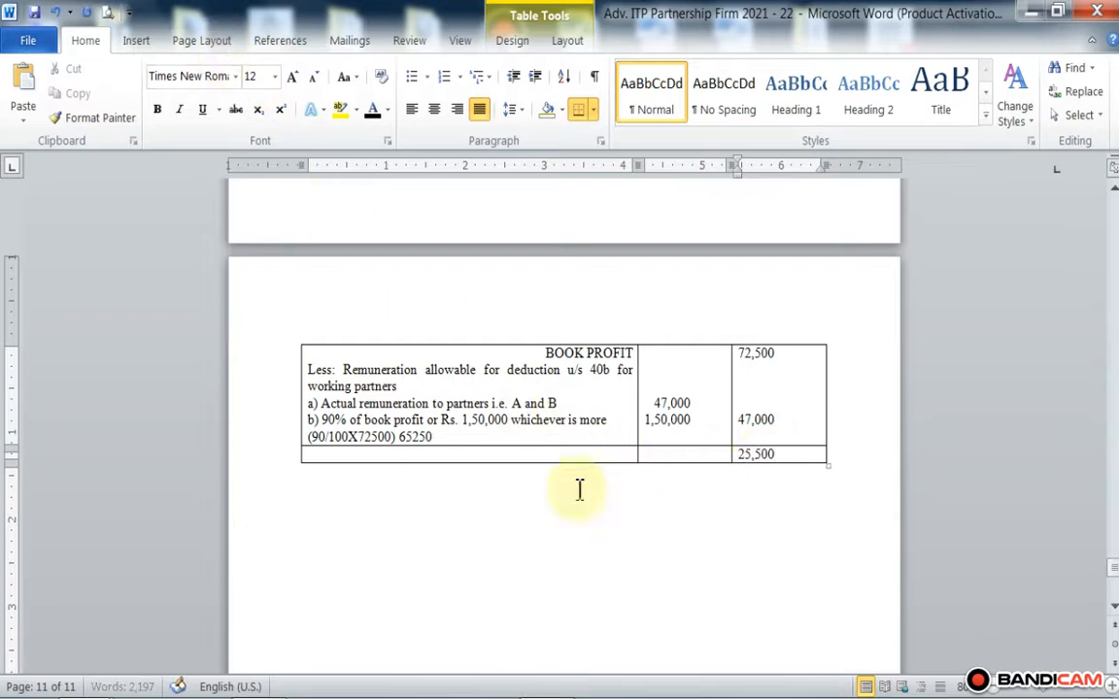
Step: Label the new row "TOTAL TAXABLE INCOME OF PARTNERSHIP FIRM" in the Particulars column
{"action": "left_click", "coordinate": [525, 453]}
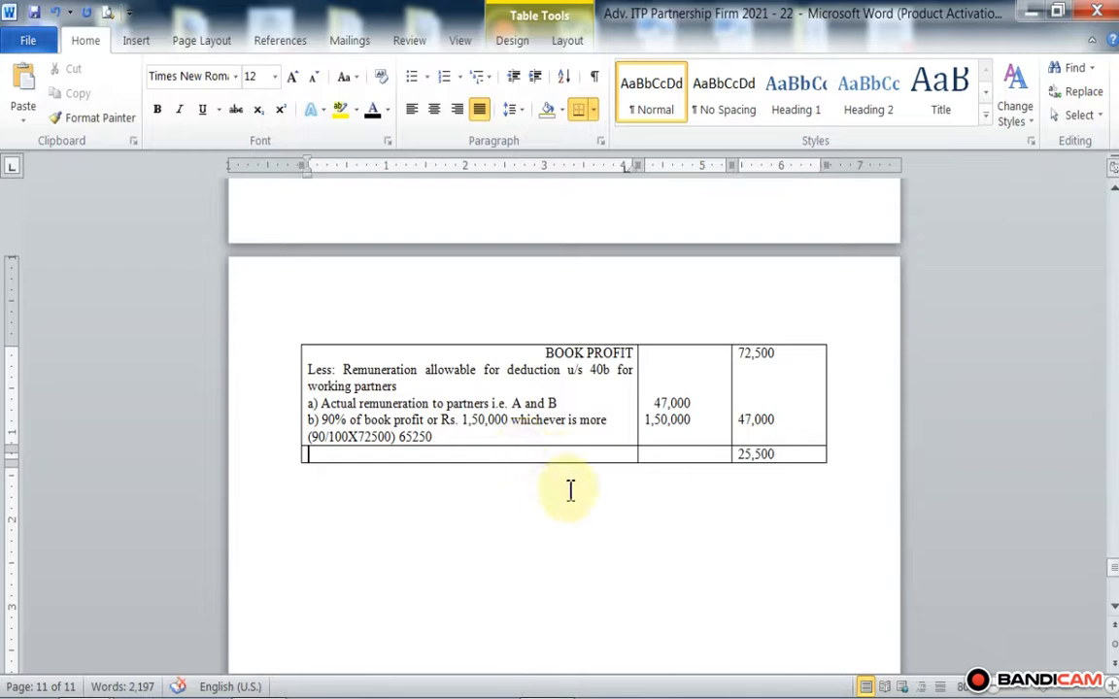
{"action": "type", "text": "TOT"}
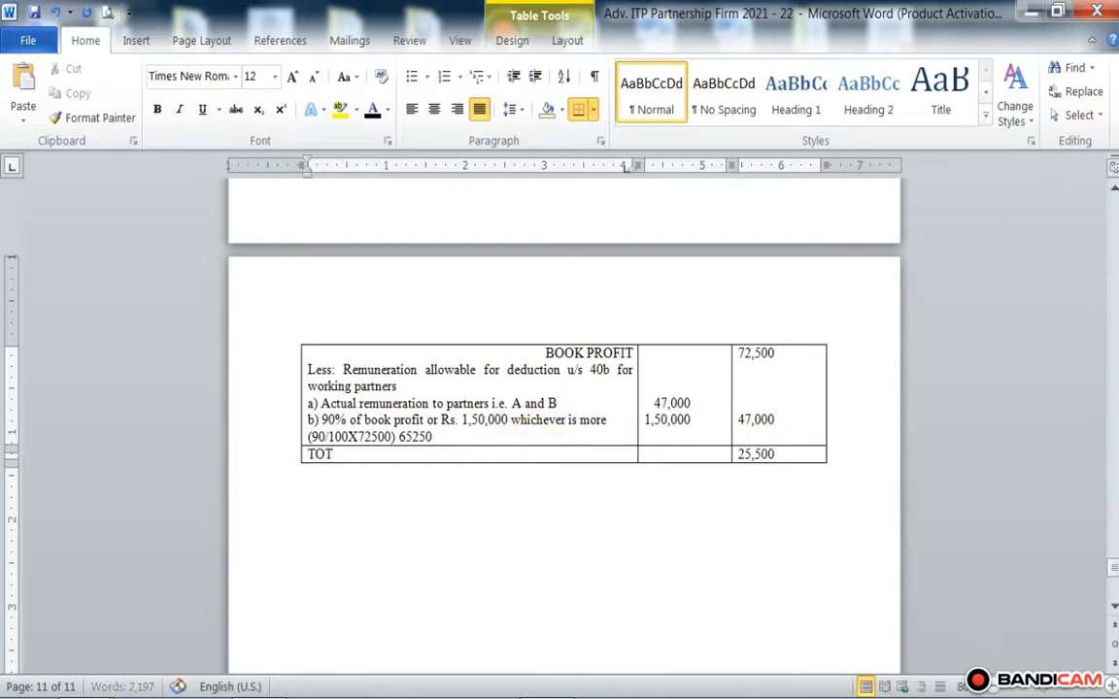
{"action": "type", "text": "AL TAXABLE INOCME"}
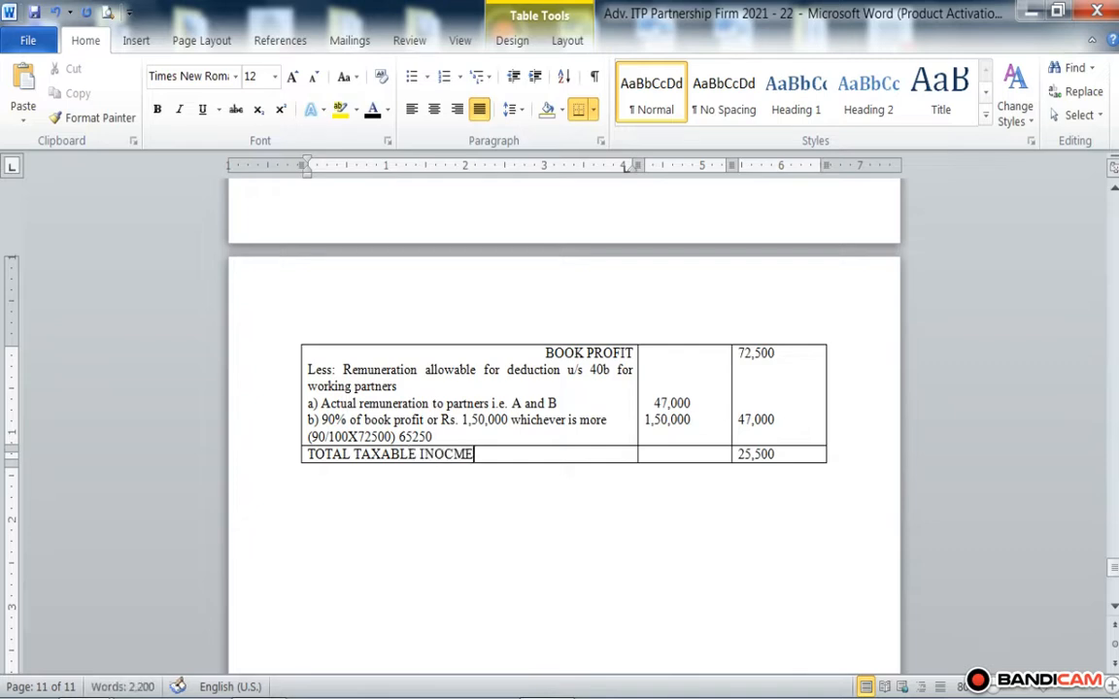
{"action": "key", "text": "BackSpace"}
{"action": "key", "text": "BackSpace"}
{"action": "key", "text": "BackSpace"}
{"action": "key", "text": "BackSpace"}
{"action": "type", "text": "COME OF PARTN"}
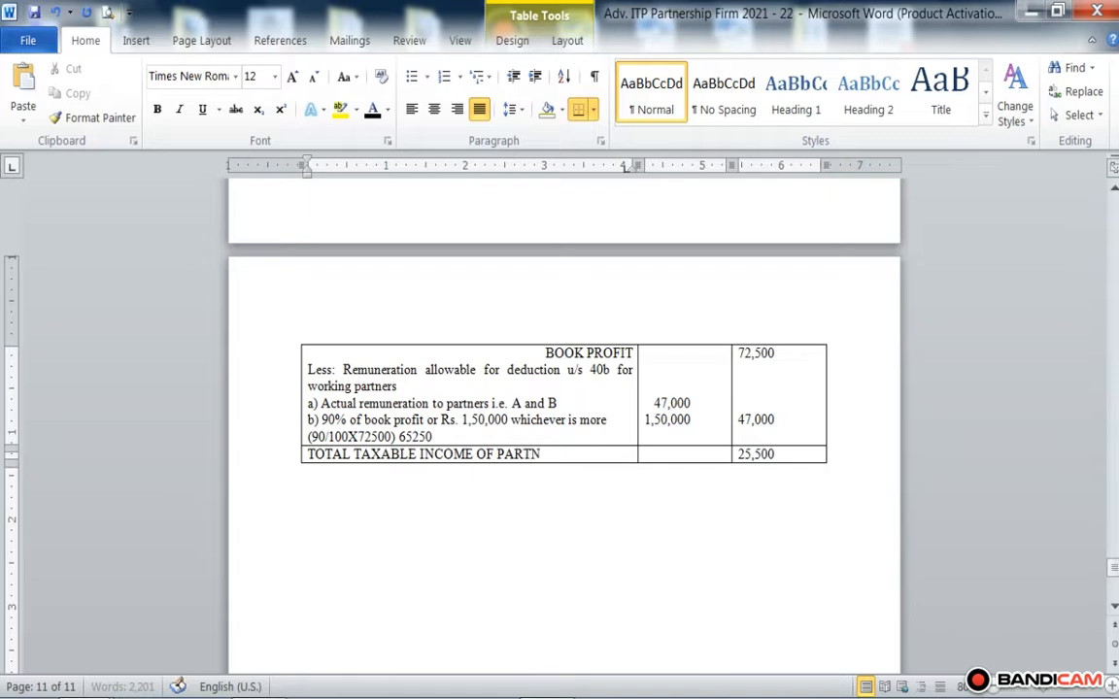
{"action": "type", "text": "ERSHIP"}
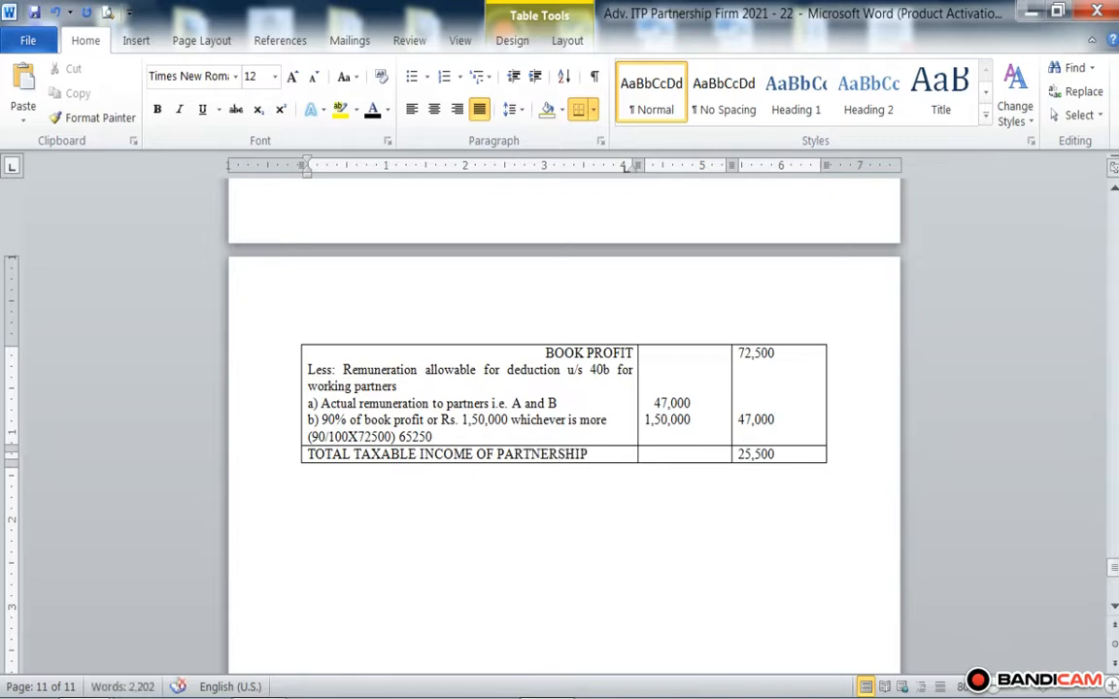
{"action": "type", "text": " FIRM"}
Step: Add the heading "TAX LIABILITY OF PARTRNERSHIP FIRM" below the income computation table
{"action": "scroll", "coordinate": [564, 514], "scroll_direction": "up", "scroll_amount": 6}
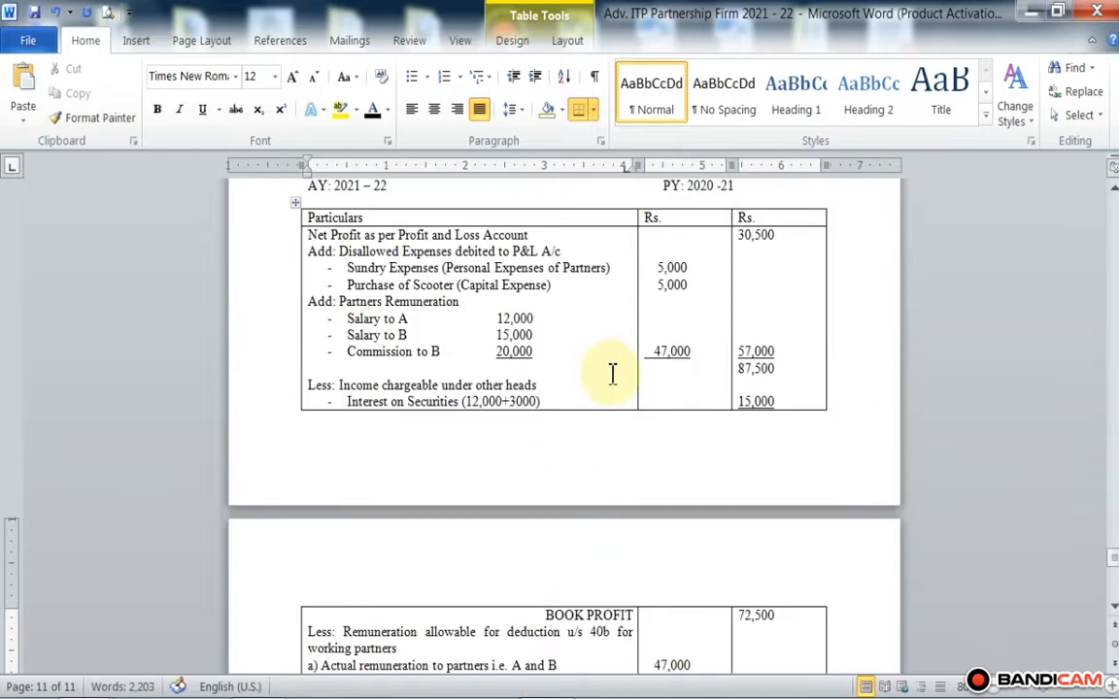
{"action": "scroll", "coordinate": [614, 372], "scroll_direction": "up", "scroll_amount": 1}
{"action": "scroll", "coordinate": [620, 371], "scroll_direction": "down", "scroll_amount": 5}
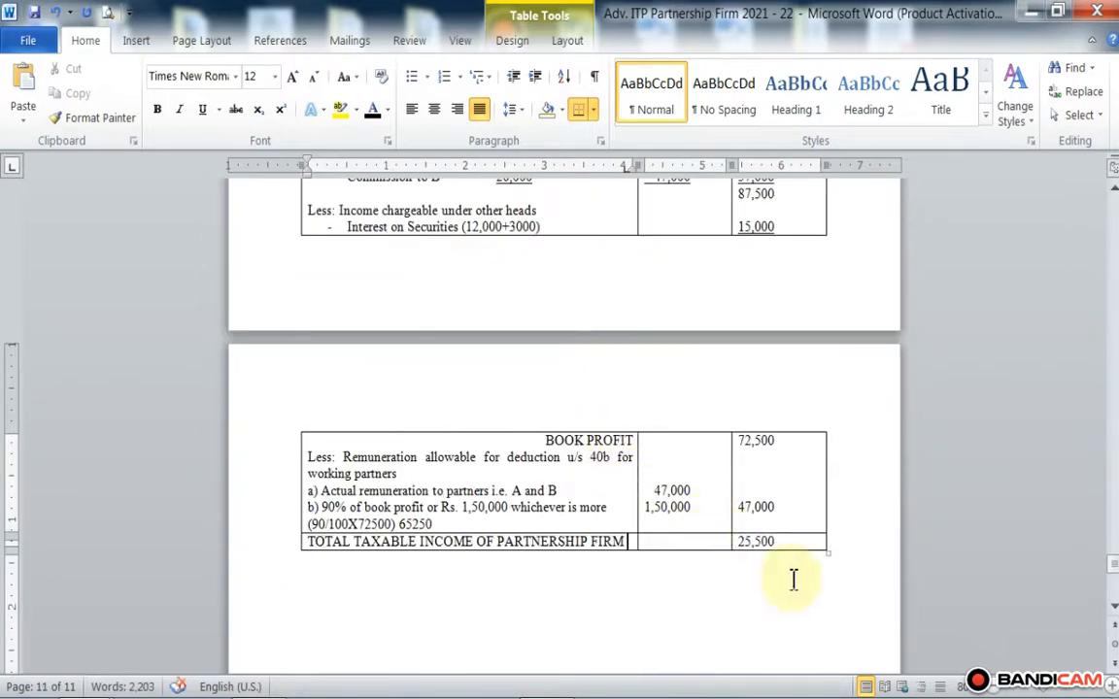
{"action": "scroll", "coordinate": [782, 539], "scroll_direction": "down", "scroll_amount": 3}
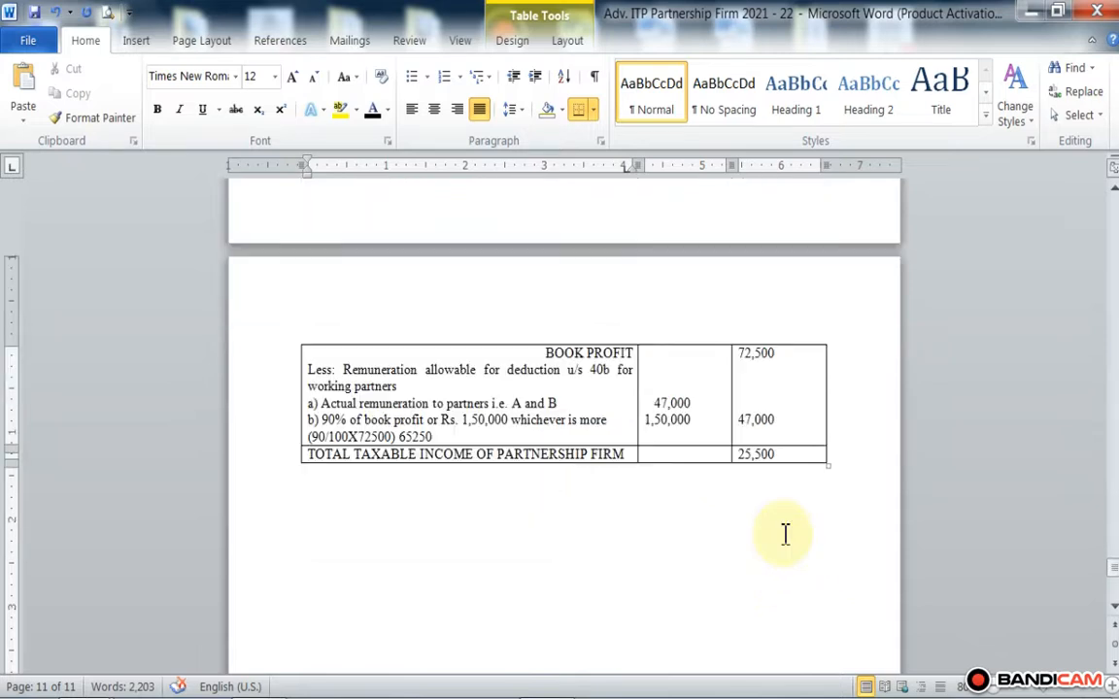
{"action": "left_click", "coordinate": [348, 435]}
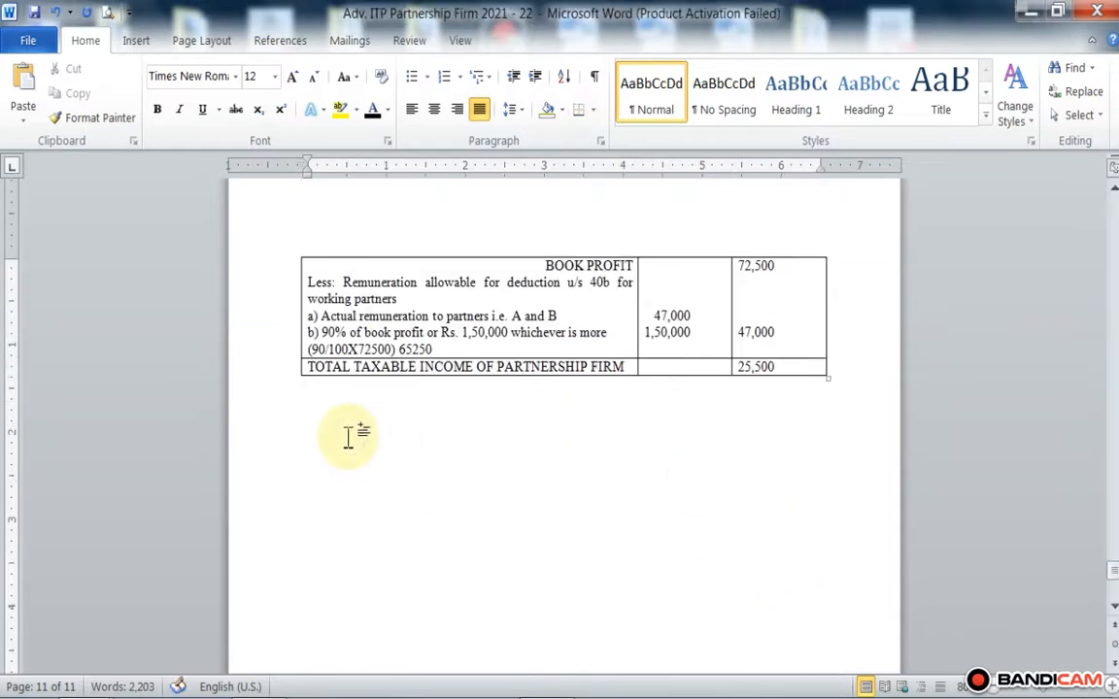
{"action": "type", "text": "t"}
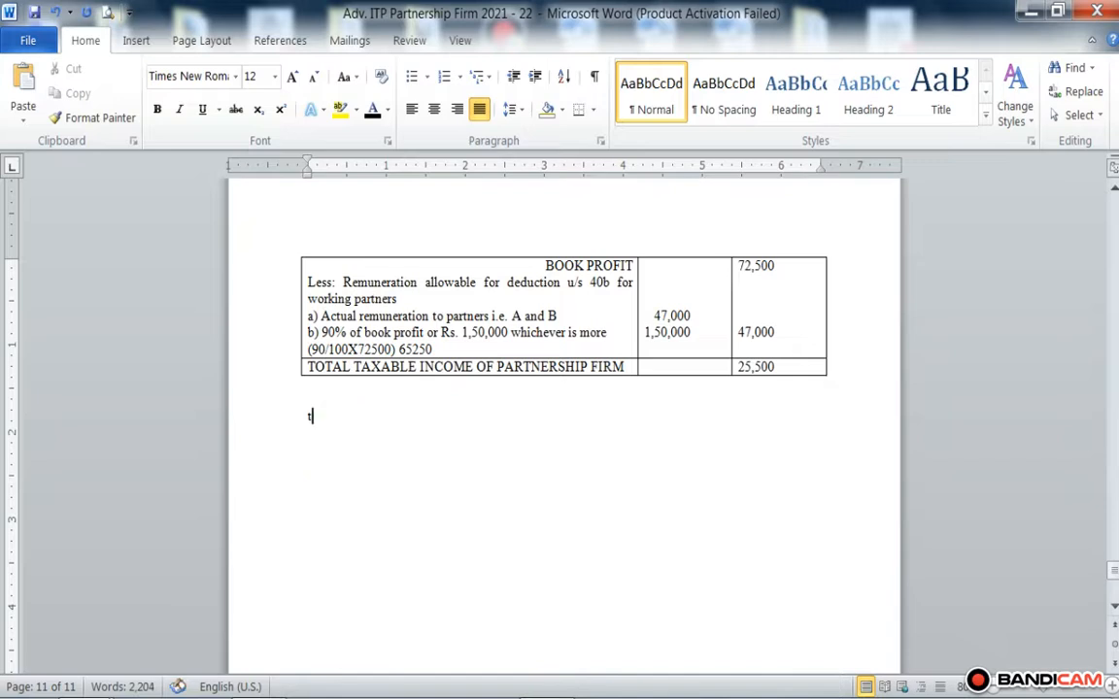
{"action": "key", "text": "BackSpace"}
{"action": "type", "text": "TAX LIA"}
{"action": "type", "text": "VB"}
{"action": "key", "text": "BackSpace"}
{"action": "key", "text": "BackSpace"}
{"action": "type", "text": "BI"}
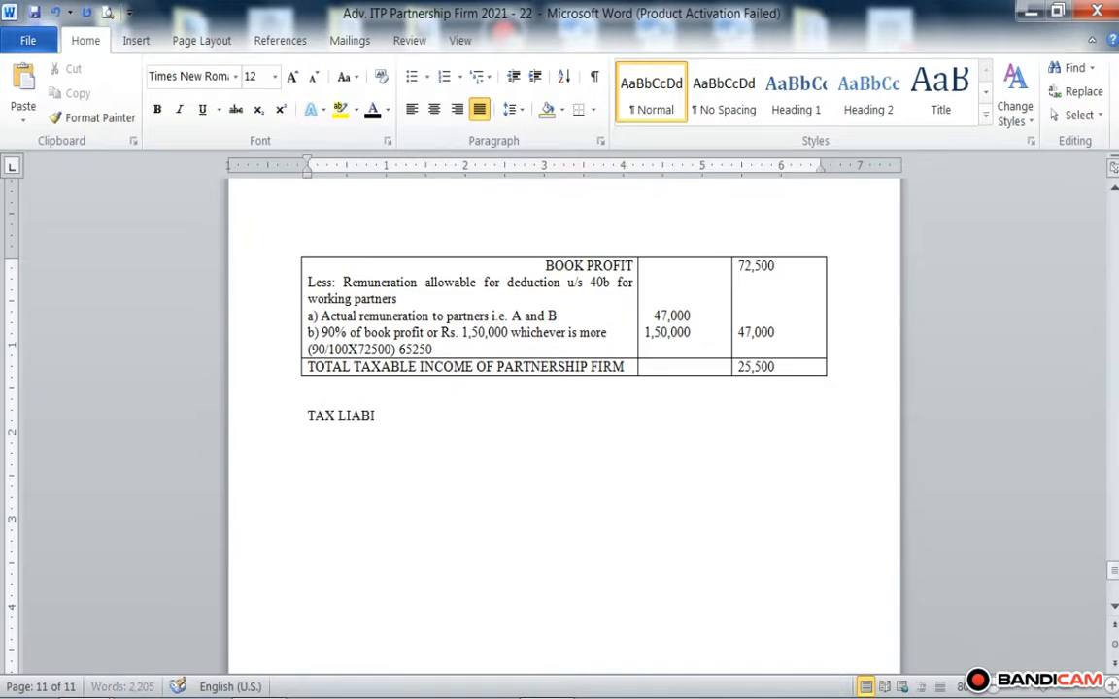
{"action": "type", "text": "LITY OFG"}
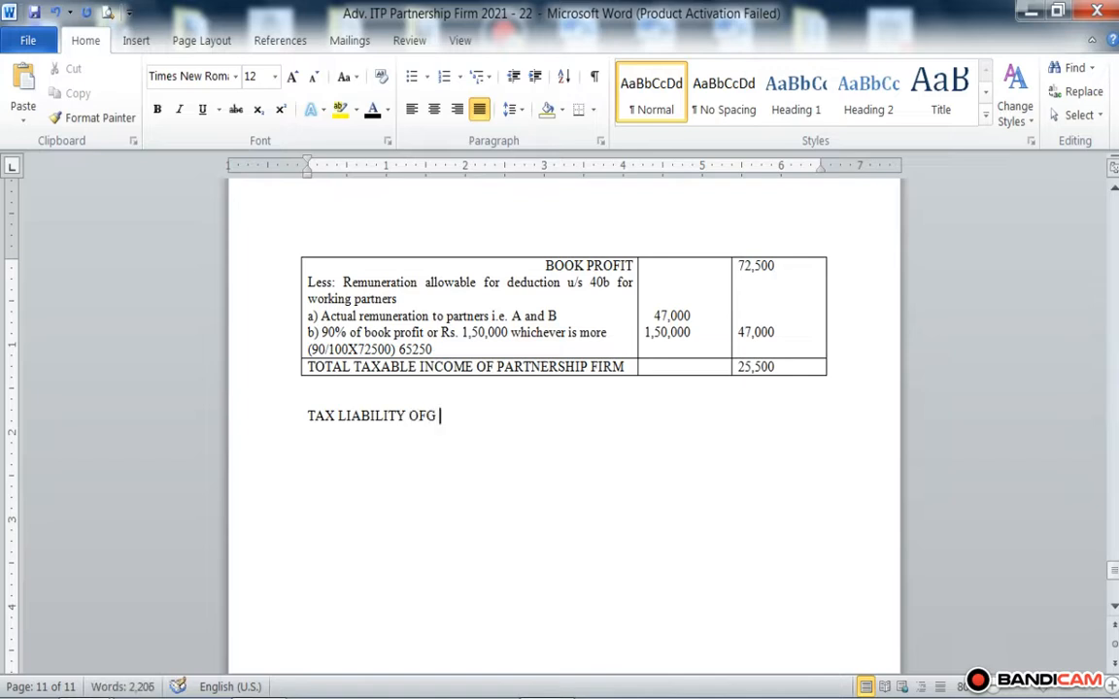
{"action": "key", "text": "BackSpace"}
{"action": "key", "text": "BackSpace"}
{"action": "type", "text": "F F"}
{"action": "key", "text": "BackSpace"}
{"action": "type", "text": "PARTN"}
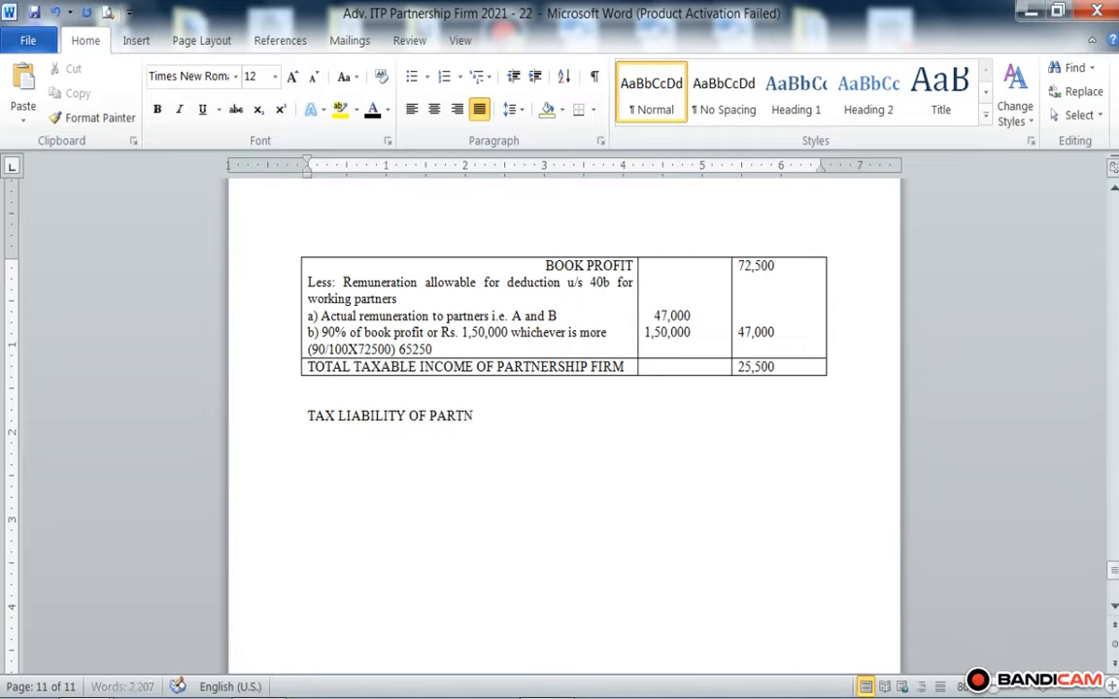
{"action": "key", "text": "BackSpace"}
{"action": "type", "text": "RNERSHIP FIRM"}
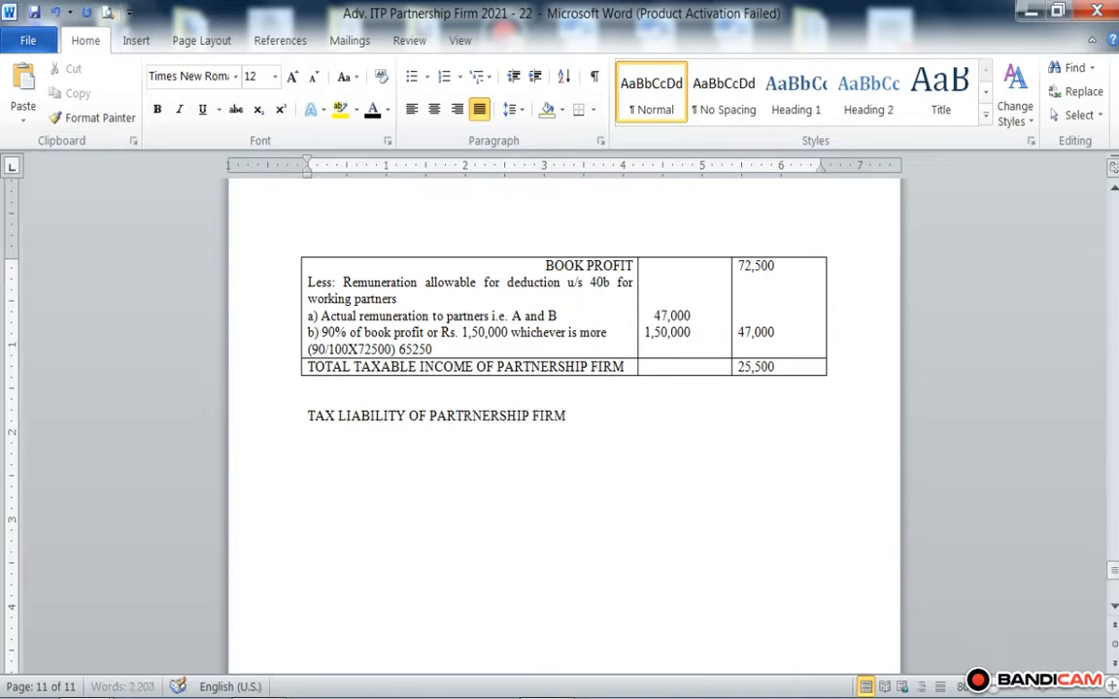
Step: Add a line under the heading reading "TOTAL TAXABLE INCOME OF PARTNERSHIP FIRM IS R.S. 25,500"
{"action": "key", "text": "Return"}
{"action": "type", "text": "TOTAL TAXABLE "}
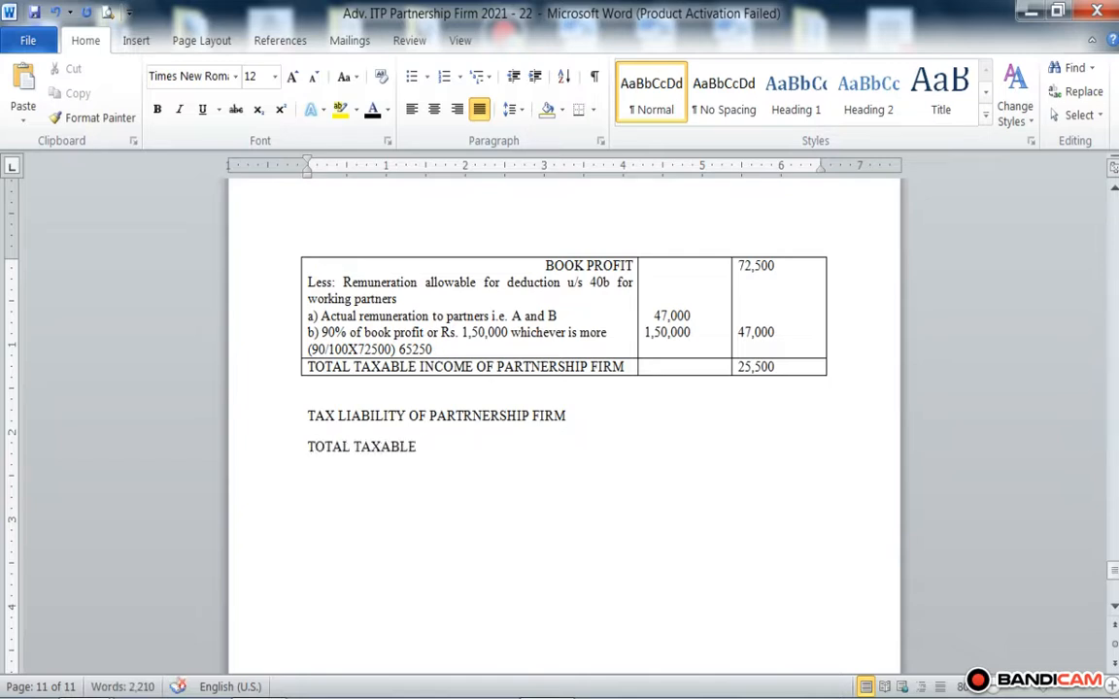
{"action": "type", "text": "INCOME OF"}
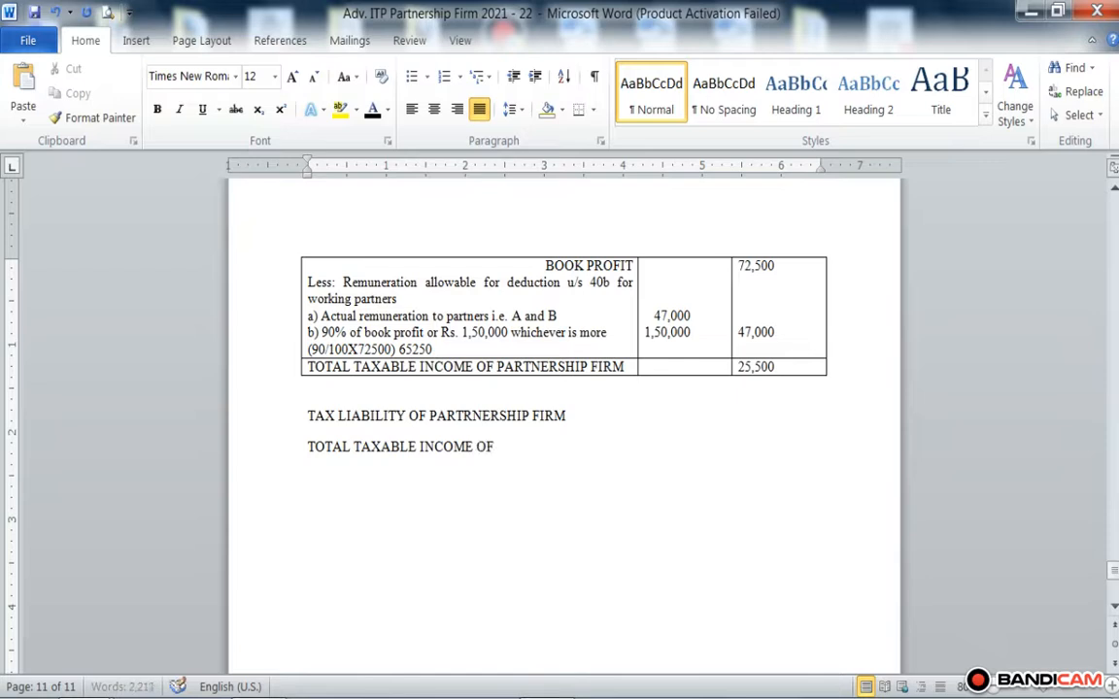
{"action": "type", "text": " PARTNER"}
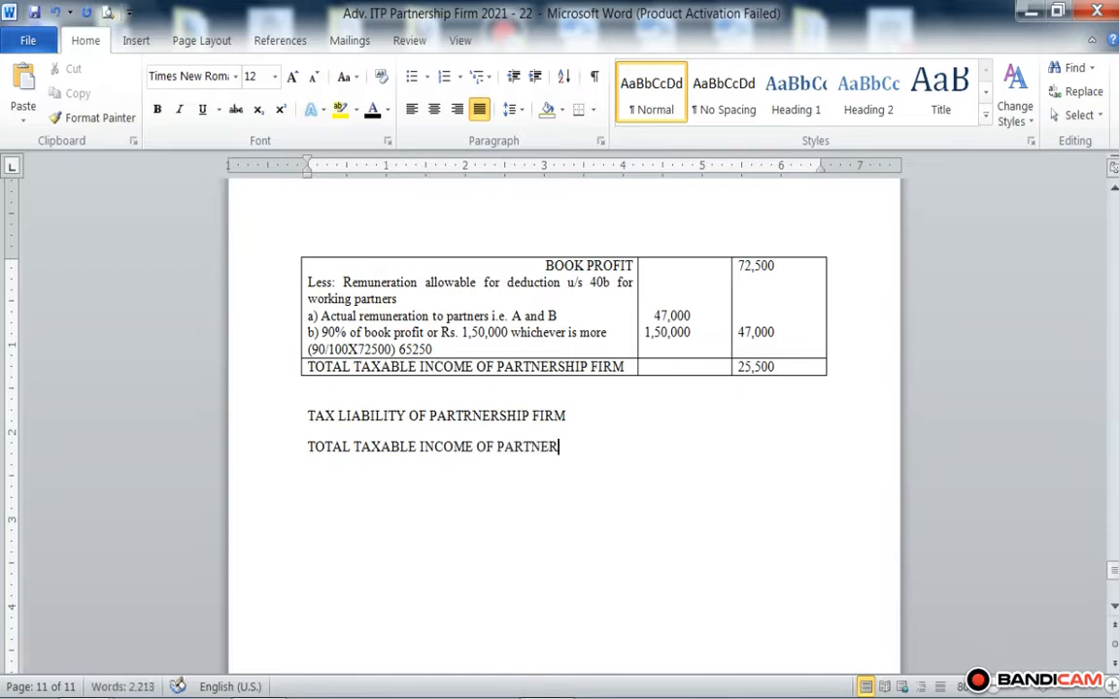
{"action": "type", "text": "SHIP FIMR"}
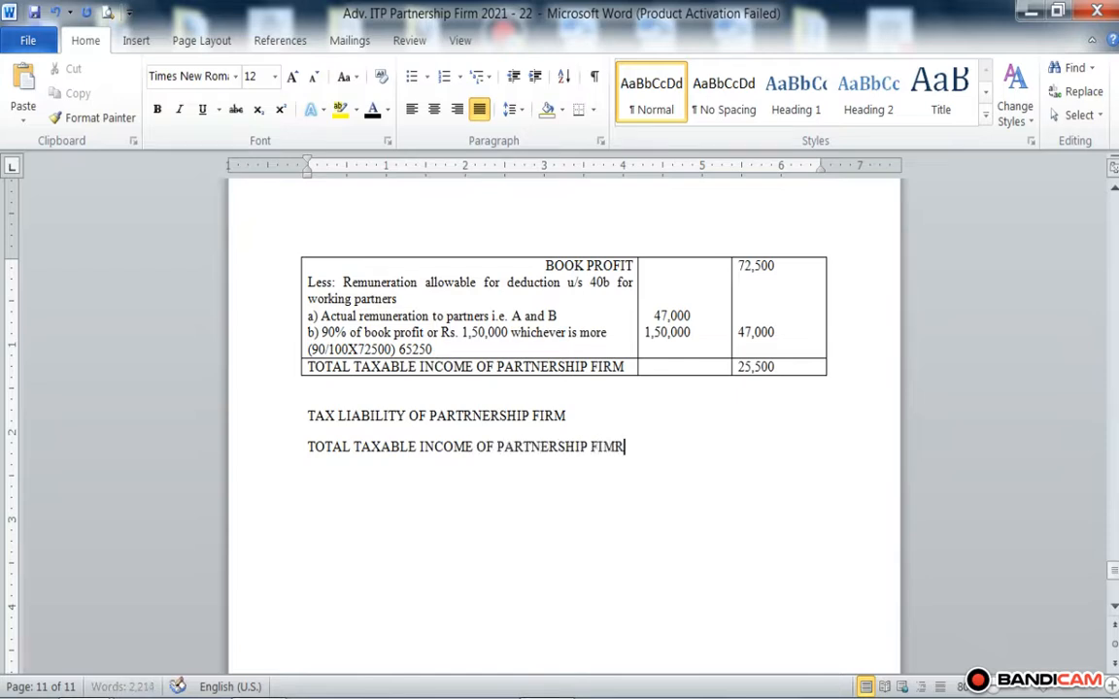
{"action": "key", "text": "BackSpace"}
{"action": "key", "text": "BackSpace"}
{"action": "type", "text": "RM IS R"}
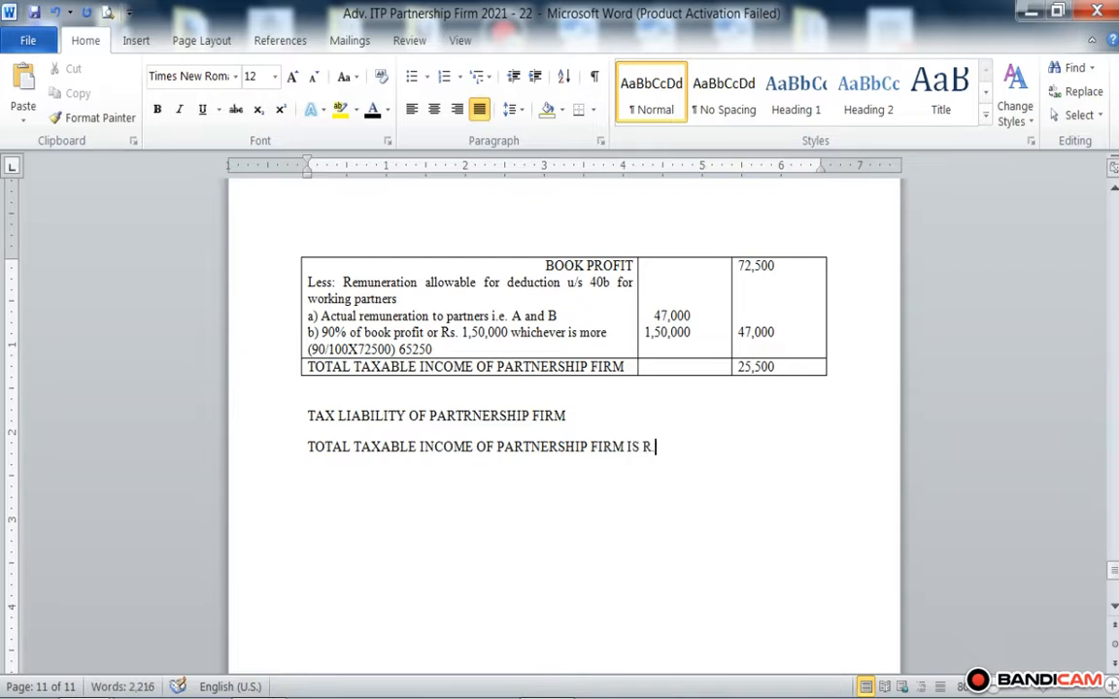
{"action": "type", "text": ".S. 2"}
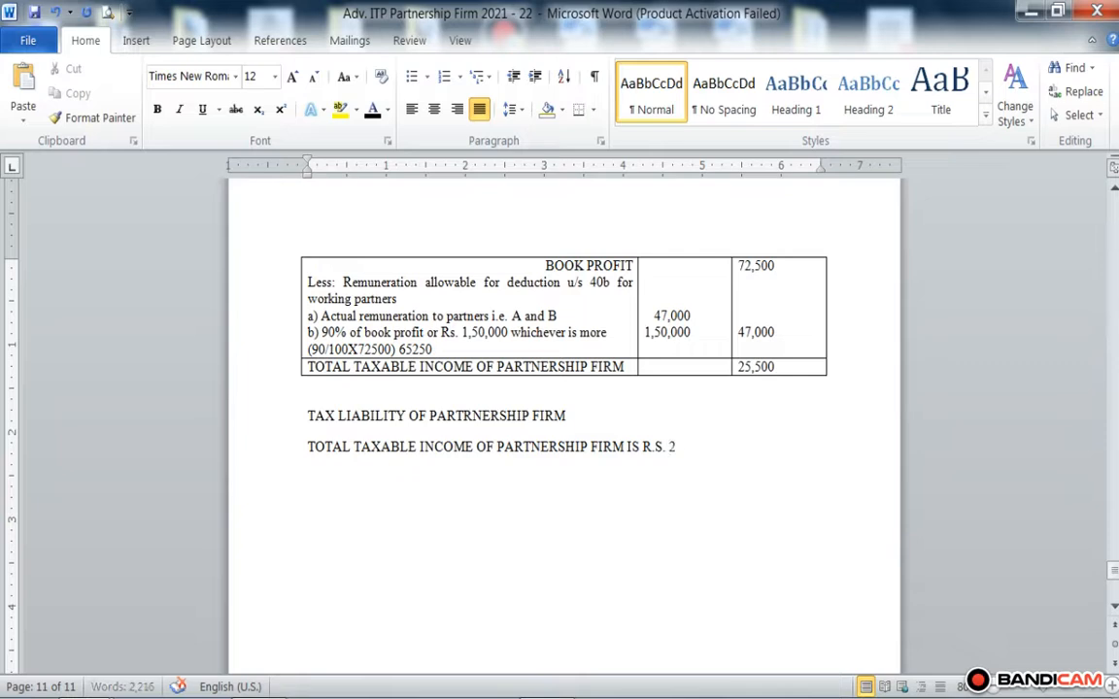
{"action": "type", "text": "5,500"}
Step: Add the next line "30% TAX ON TAXABLE INCOME OF PARTNERSHIP FIRM"
{"action": "key", "text": "Return"}
{"action": "type", "text": "30"}
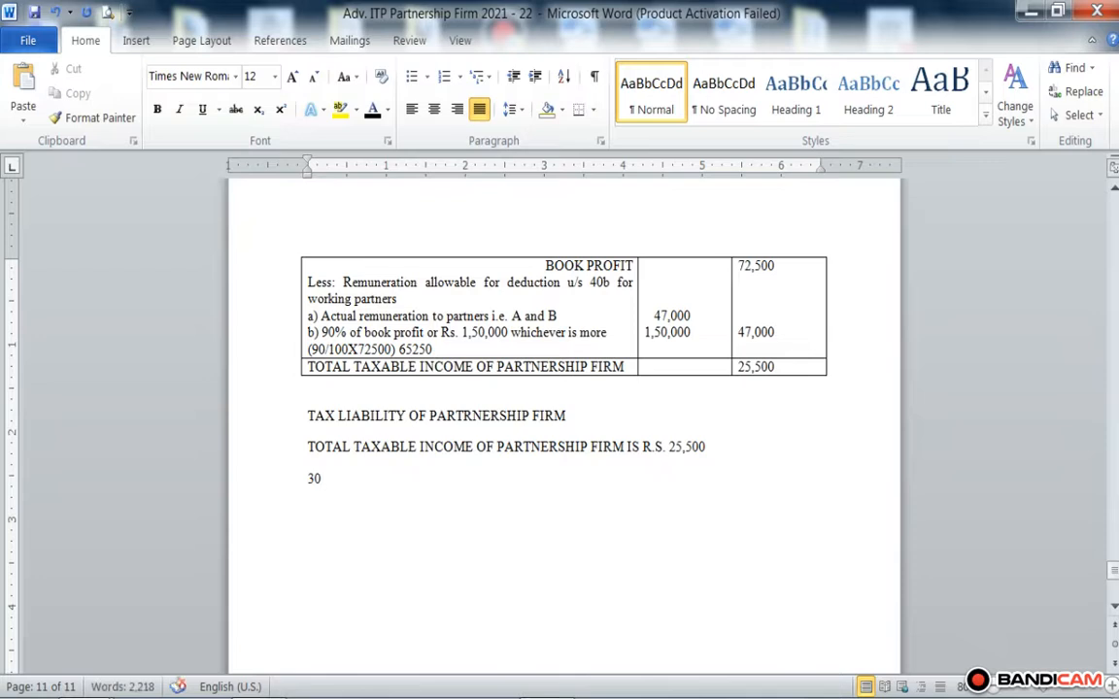
{"action": "type", "text": "% TAX ON TA"}
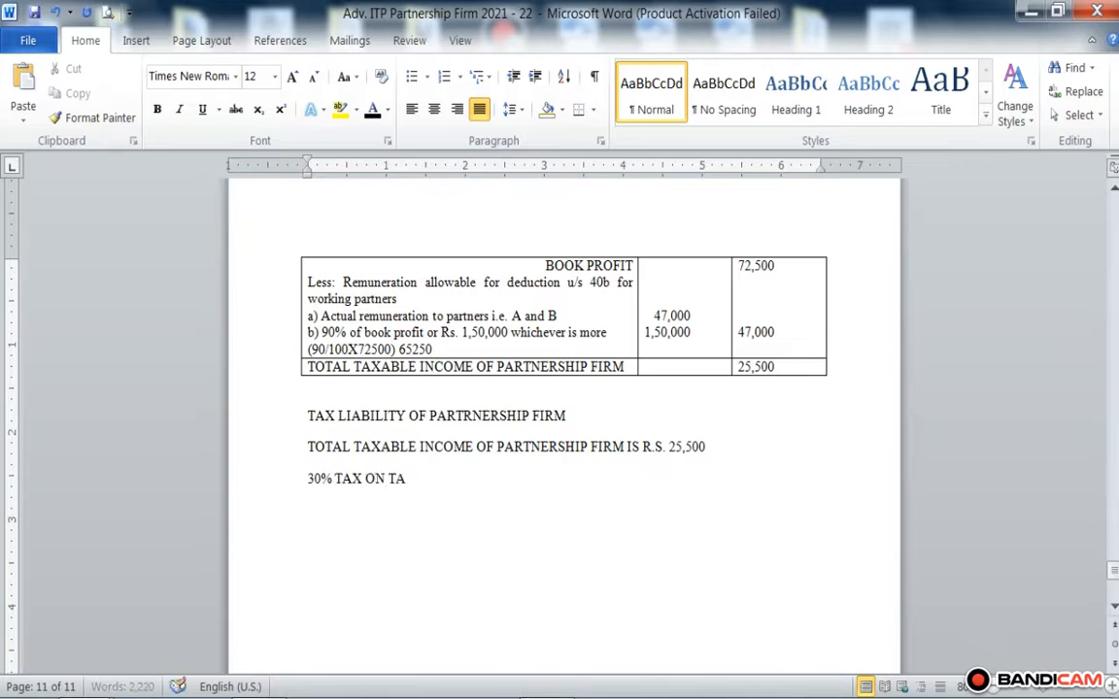
{"action": "type", "text": "XABLE INCOME OF PAR"}
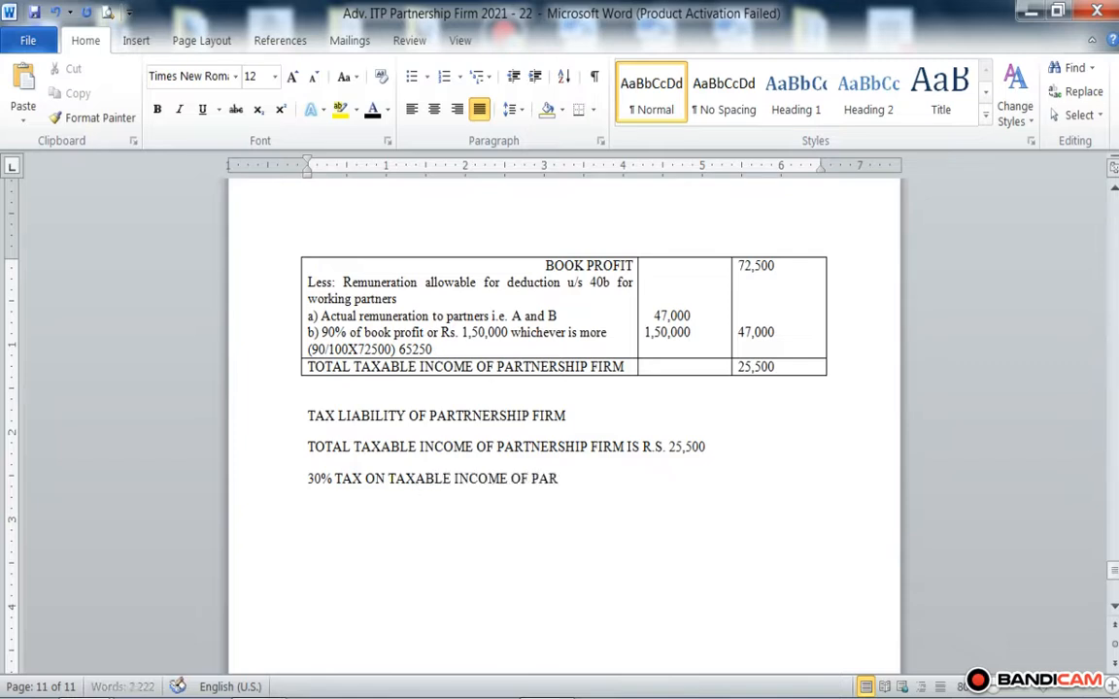
{"action": "type", "text": "TNERSHIP FIRM"}
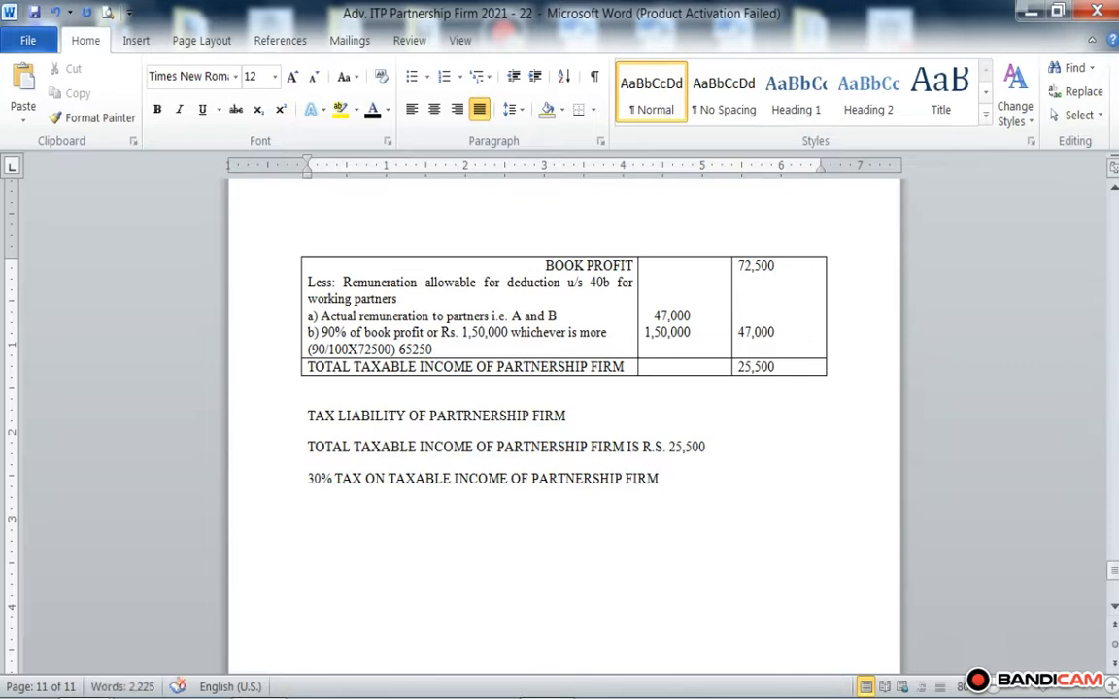
Step: Write the tax working "(30/100X25,500)" on a new line below the 30% tax line
{"action": "key", "text": "Return"}
{"action": "type", "text": "()"}
{"action": "key", "text": "Left"}
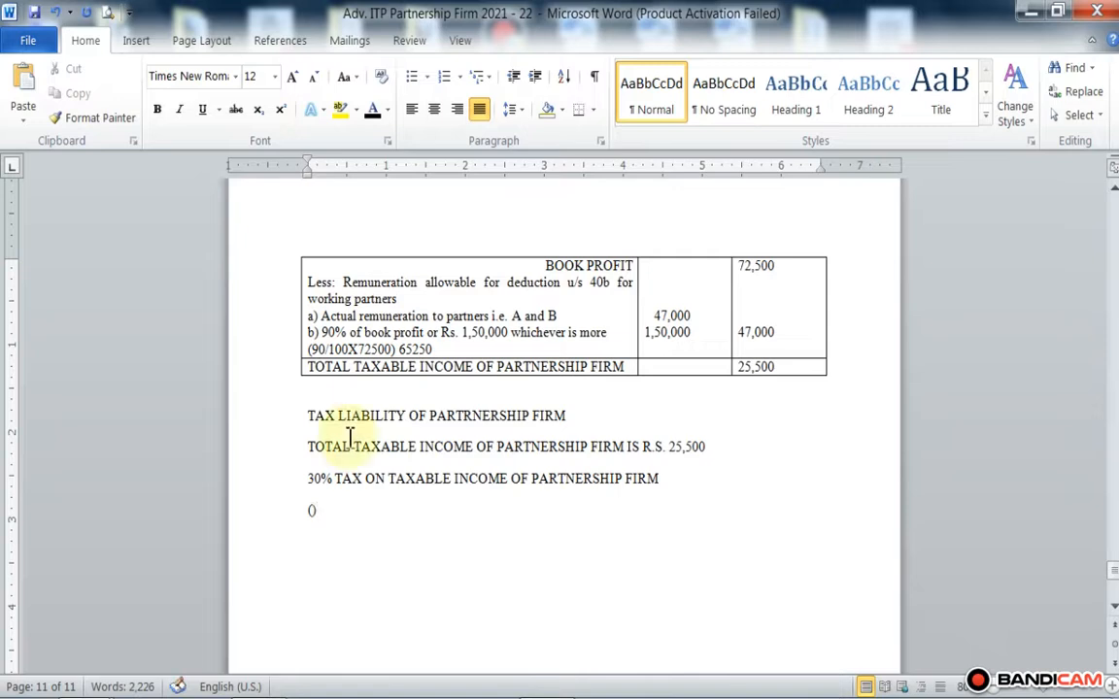
{"action": "type", "text": "30/1"}
{"action": "type", "text": "00"}
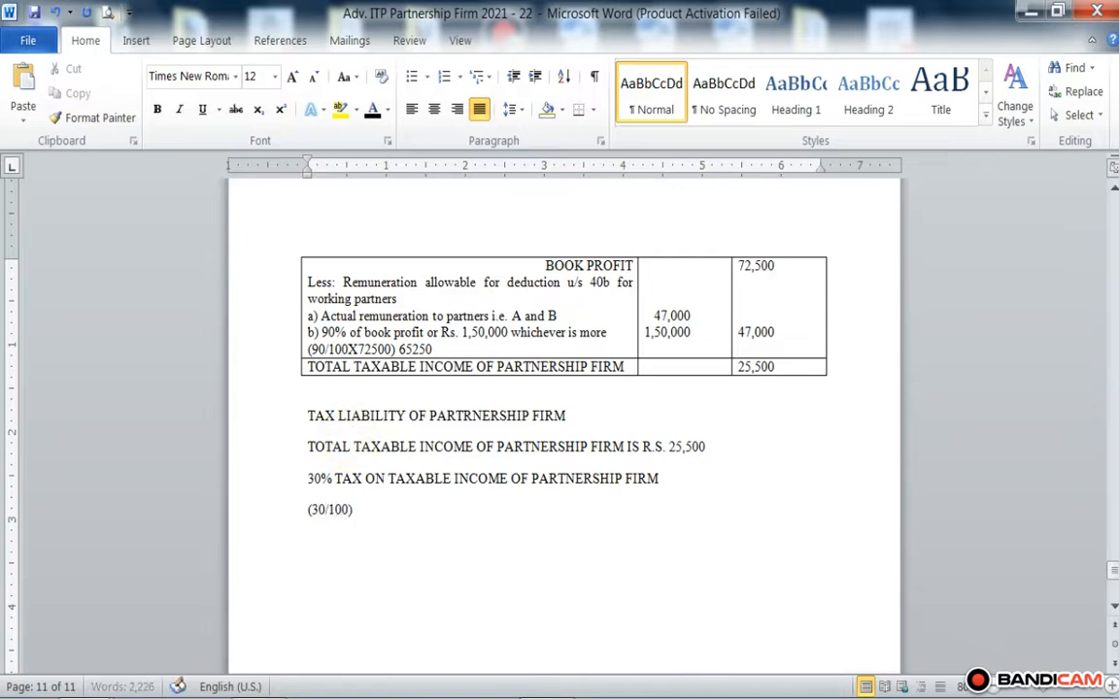
{"action": "type", "text": "x"}
{"action": "key", "text": "BackSpace"}
{"action": "type", "text": "X"}
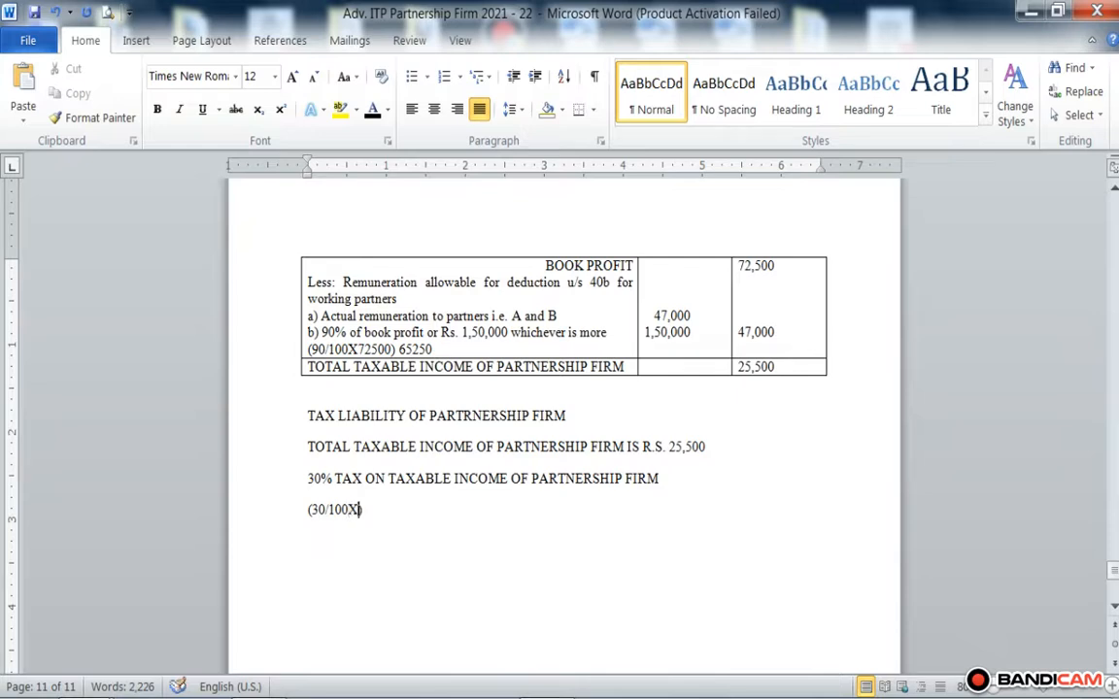
{"action": "type", "text": "255"}
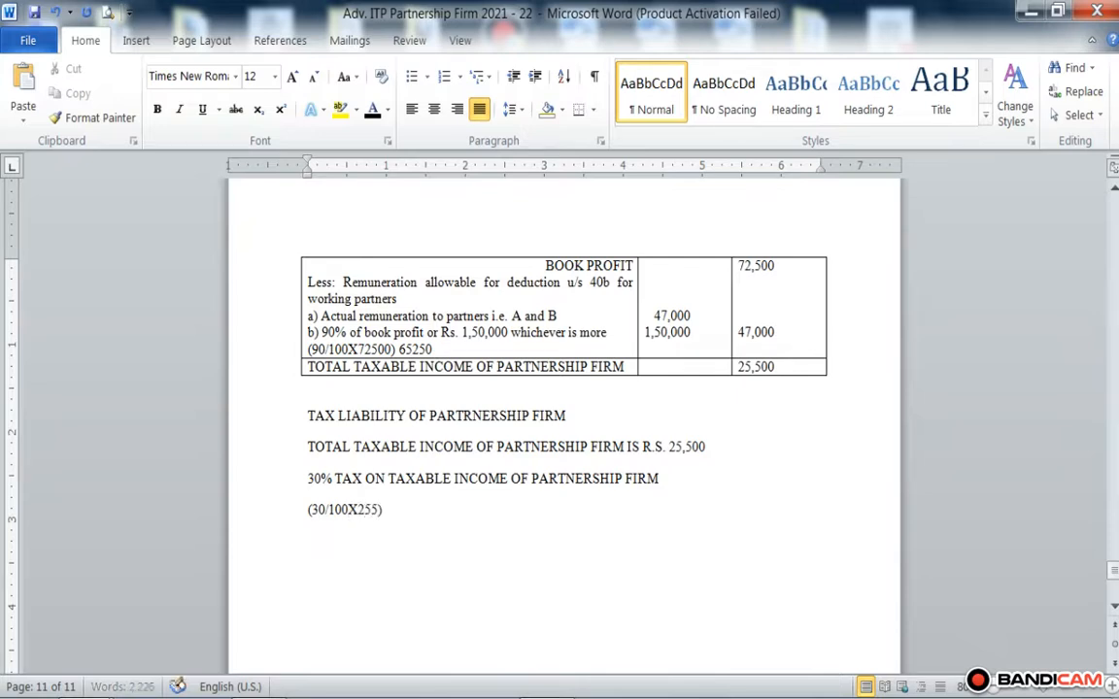
{"action": "key", "text": "BackSpace"}
{"action": "type", "text": ",500"}
{"action": "key", "text": "Right"}
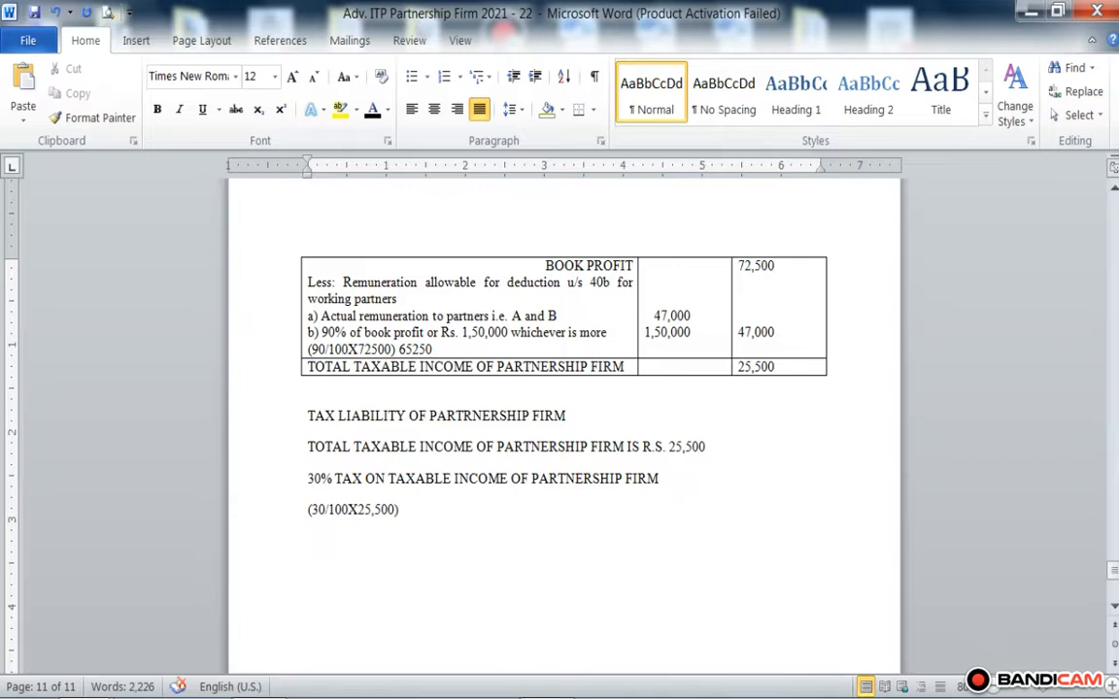
Step: Enter the tax amount 7,650 well to the right on the same line as the 30/100 working
{"action": "double_click", "coordinate": [686, 509]}
{"action": "type", "text": "7,650"}
Step: Add a new line reading "ADD: 4% HEALTH AND EDUCATION CESS" below the tax working
{"action": "key", "text": "Return"}
{"action": "type", "text": "AD"}
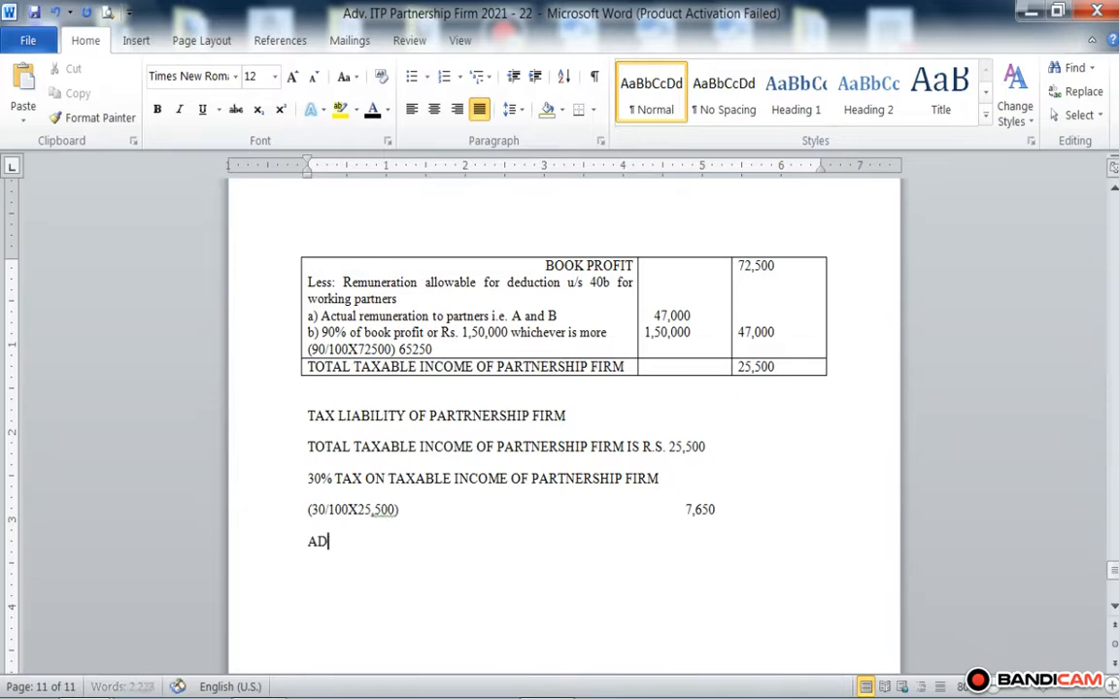
{"action": "type", "text": "D: 4%"}
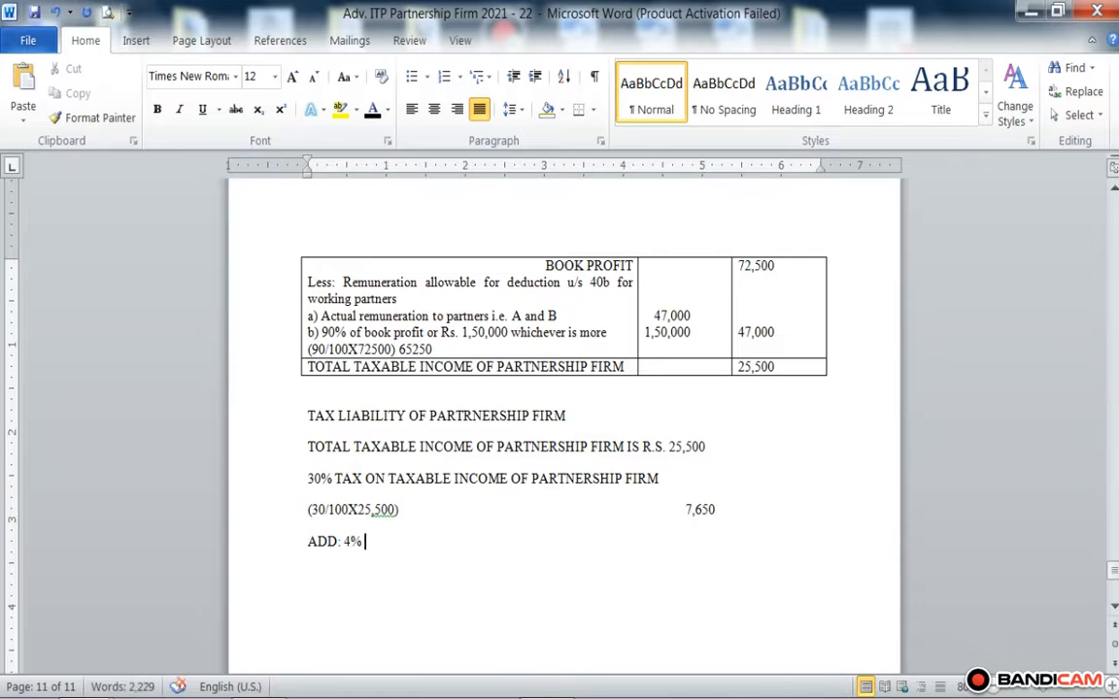
{"action": "type", "text": " RA"}
{"action": "key", "text": "BackSpace"}
{"action": "key", "text": "BackSpace"}
{"action": "type", "text": "HEALTH"}
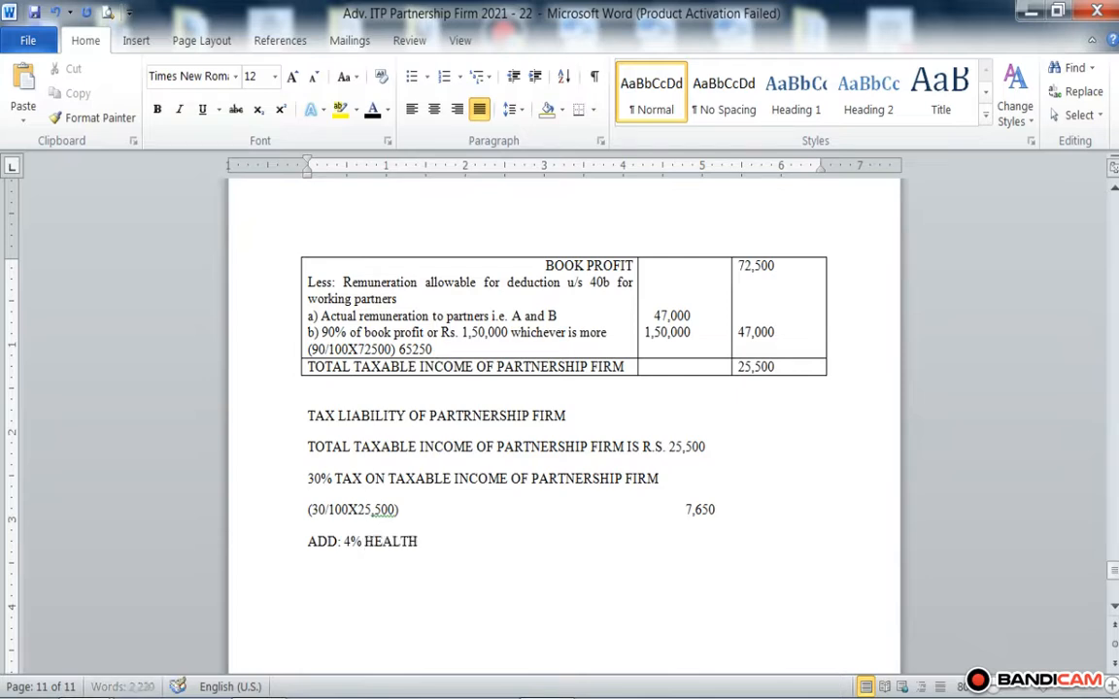
{"action": "type", "text": " AND EDUCA"}
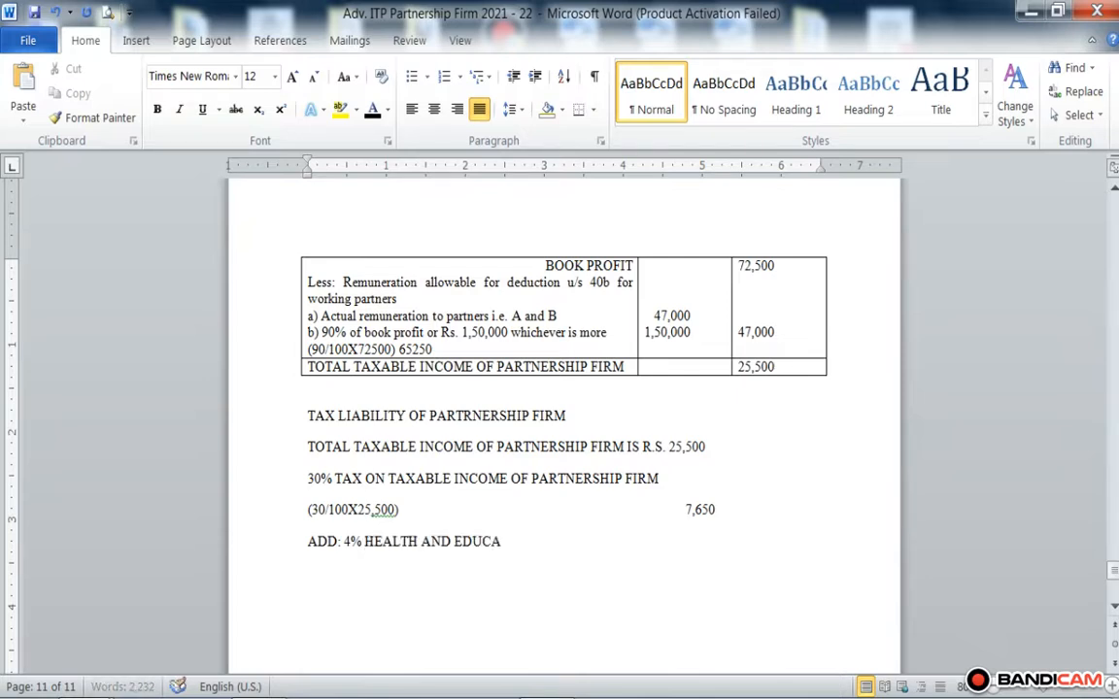
{"action": "type", "text": "TION CESS"}
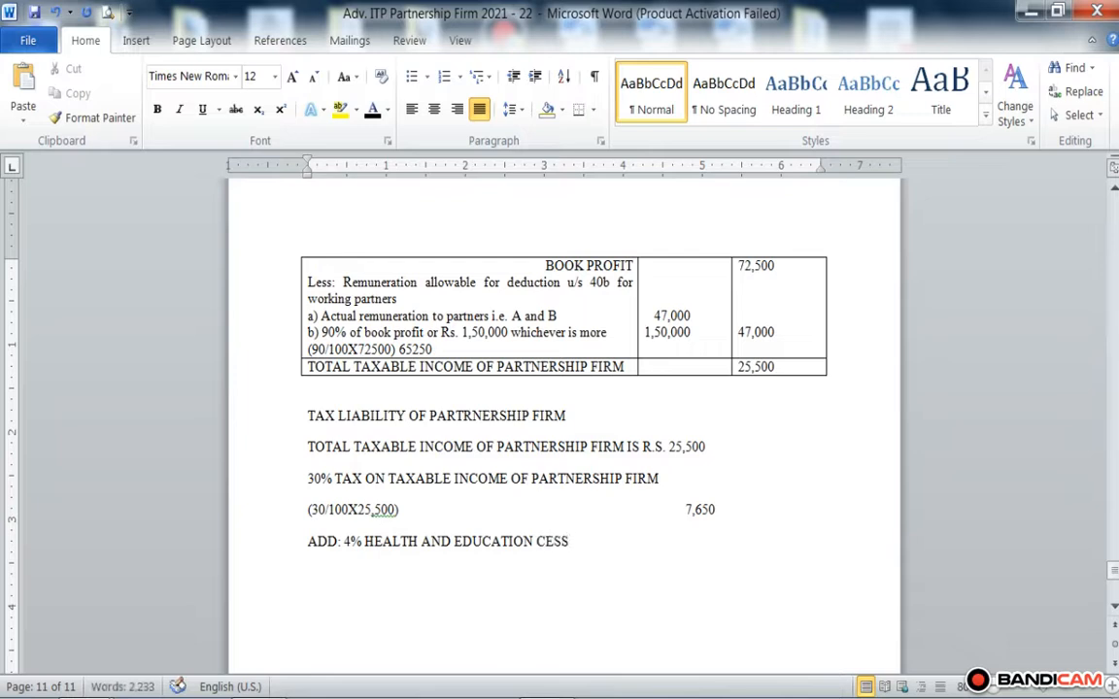
Step: Write the cess working "(4/100X7650)" on a new line below the cess description
{"action": "key", "text": "Return"}
{"action": "type", "text": "(4/)"}
{"action": "type", "text": "100X"}
{"action": "type", "text": "7650"}
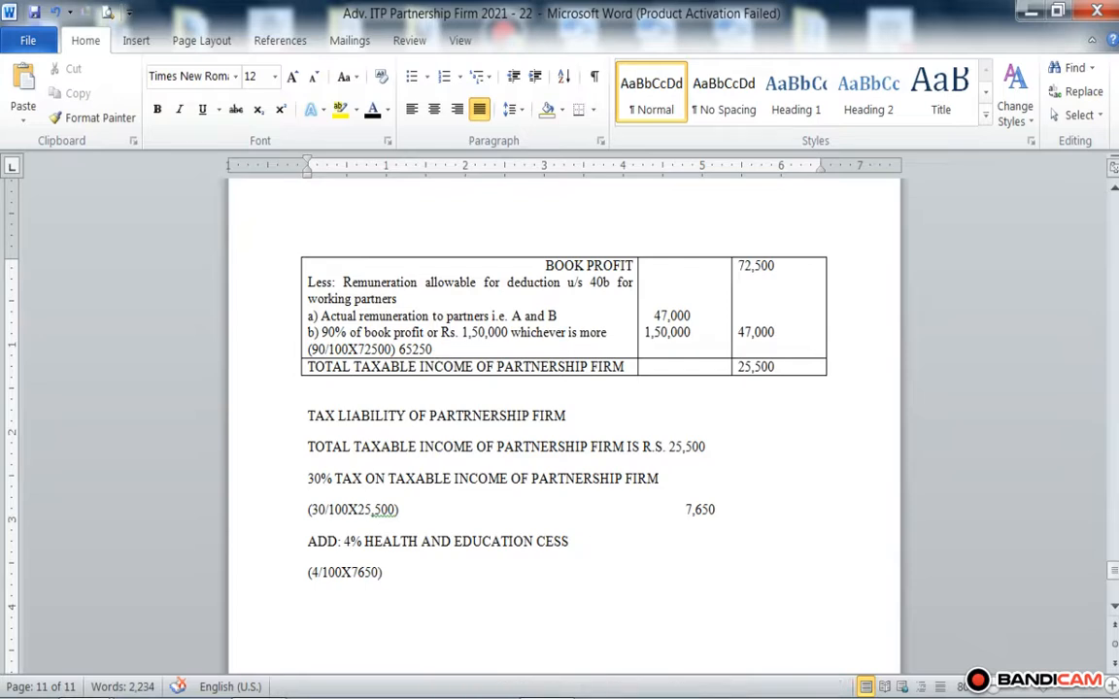
Step: Enter the cess amount 306 on the health and education cess line, aligned beneath 7,650
{"action": "left_click", "coordinate": [592, 552]}
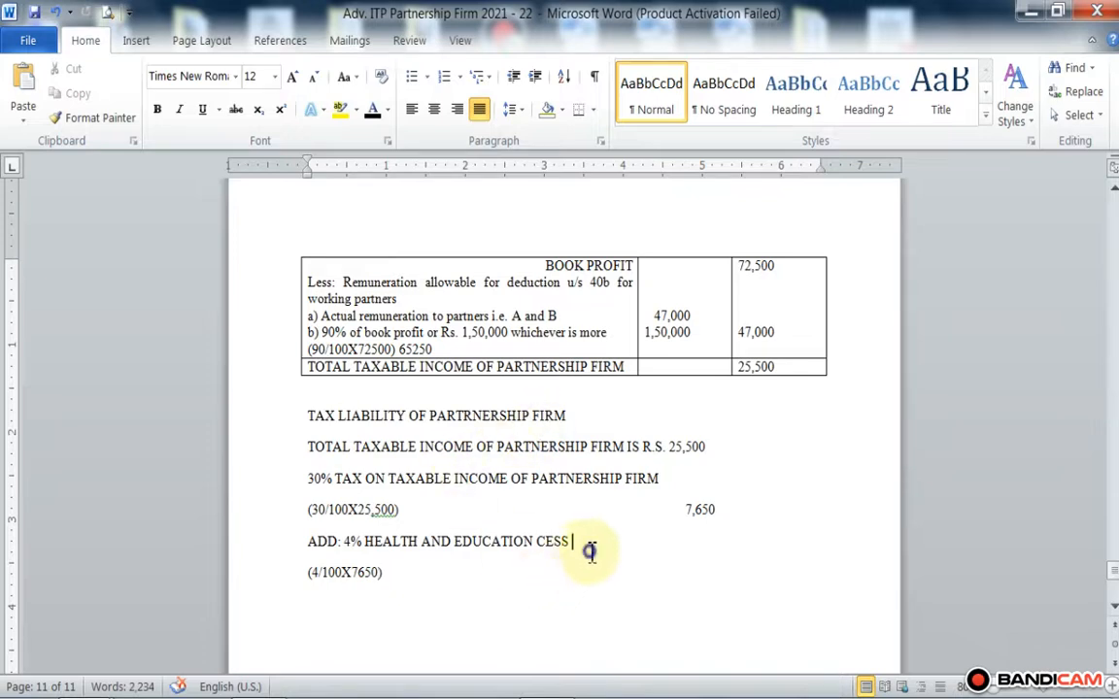
{"action": "key", "text": "Tab"}
{"action": "key", "text": "Tab"}
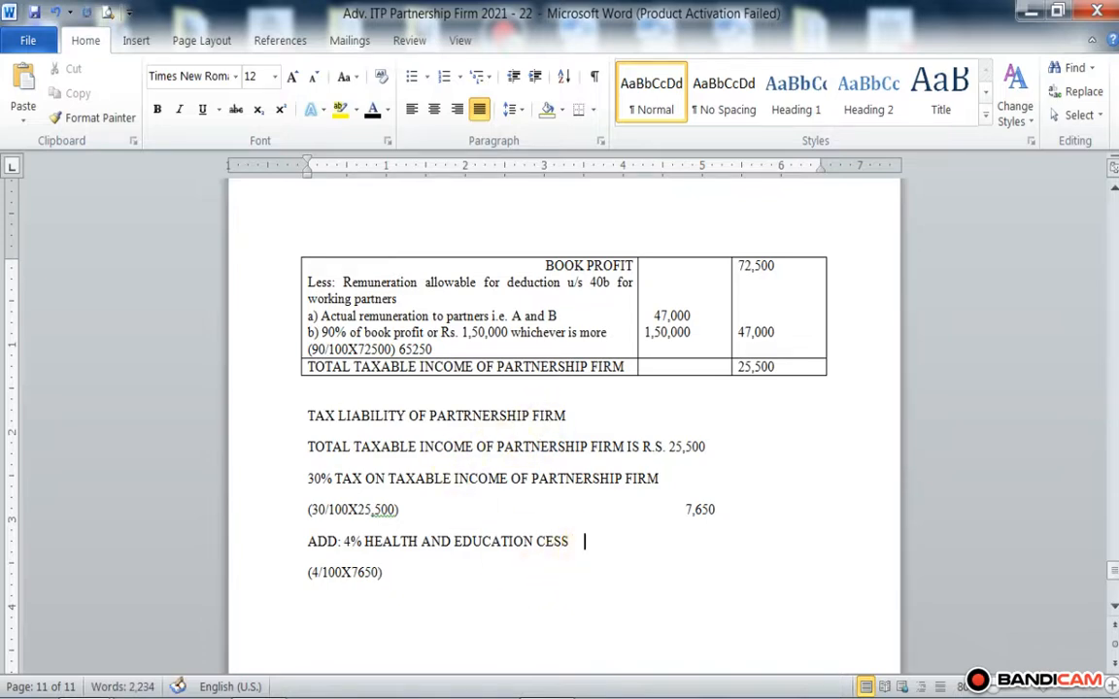
{"action": "key", "text": "Tab"}
{"action": "key", "text": "Tab"}
{"action": "type", "text": "306"}
Step: Underline the cess amount 306 to close off the figures being added
{"action": "mouse_move", "coordinate": [723, 542]}
{"action": "left_mouse_down"}
{"action": "mouse_move", "coordinate": [667, 540]}
{"action": "mouse_move", "coordinate": [707, 545]}
{"action": "left_mouse_up"}
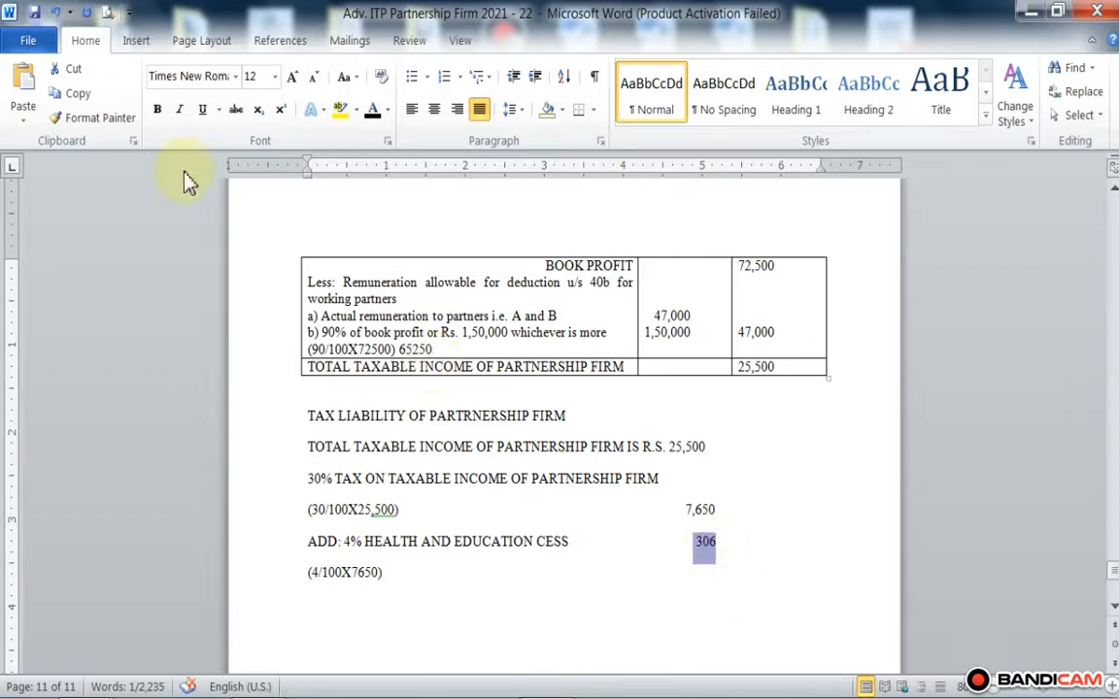
{"action": "left_click", "coordinate": [202, 109]}
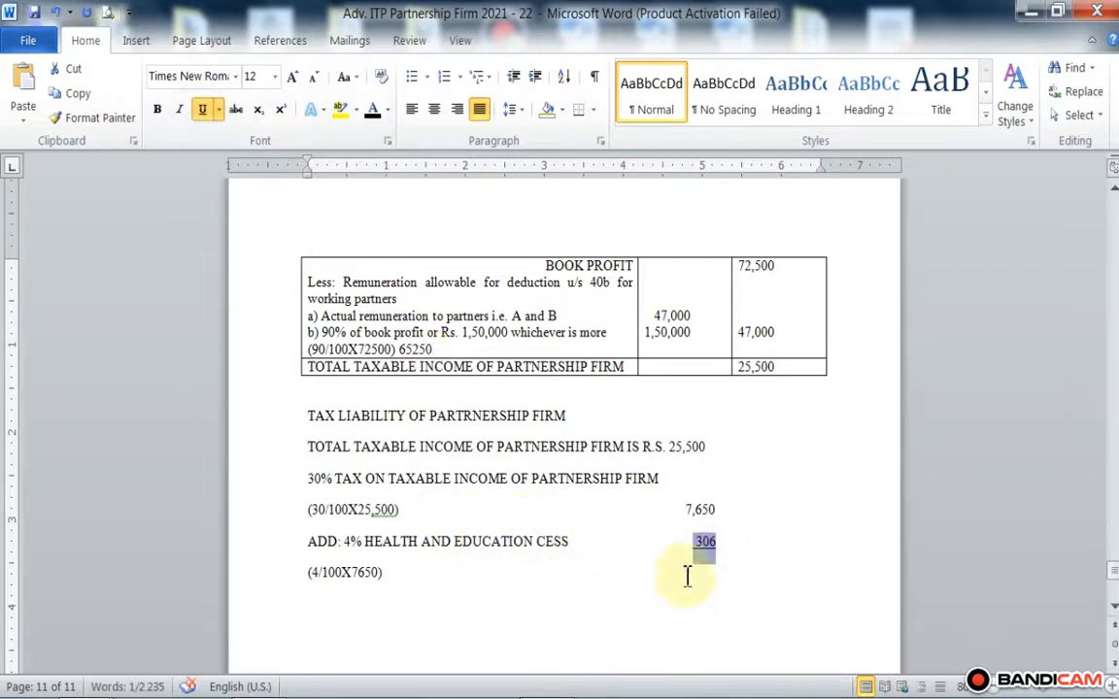
{"action": "left_click", "coordinate": [718, 562]}
{"action": "key", "text": "Return"}
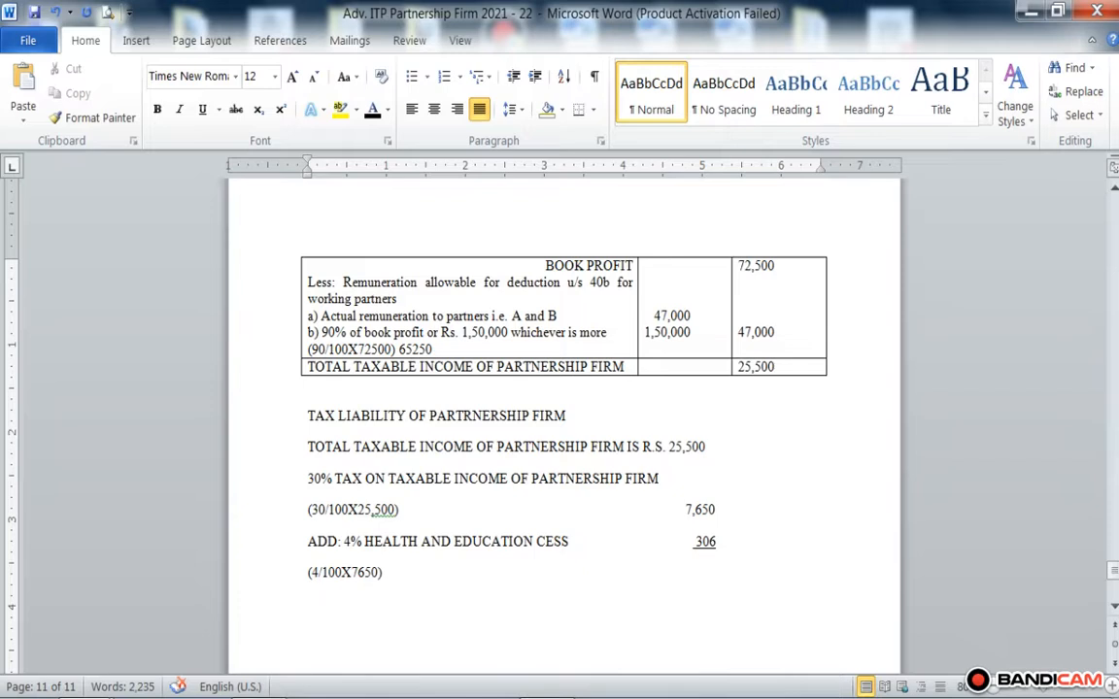
Step: Add an indented line reading "TAX LIABILITY OF PARTNERSHIP FIRM" below the cess working
{"action": "key", "text": "Tab"}
{"action": "key", "text": "Tab"}
{"action": "key", "text": "Tab"}
{"action": "key", "text": "Tab"}
{"action": "type", "text": "TAX"}
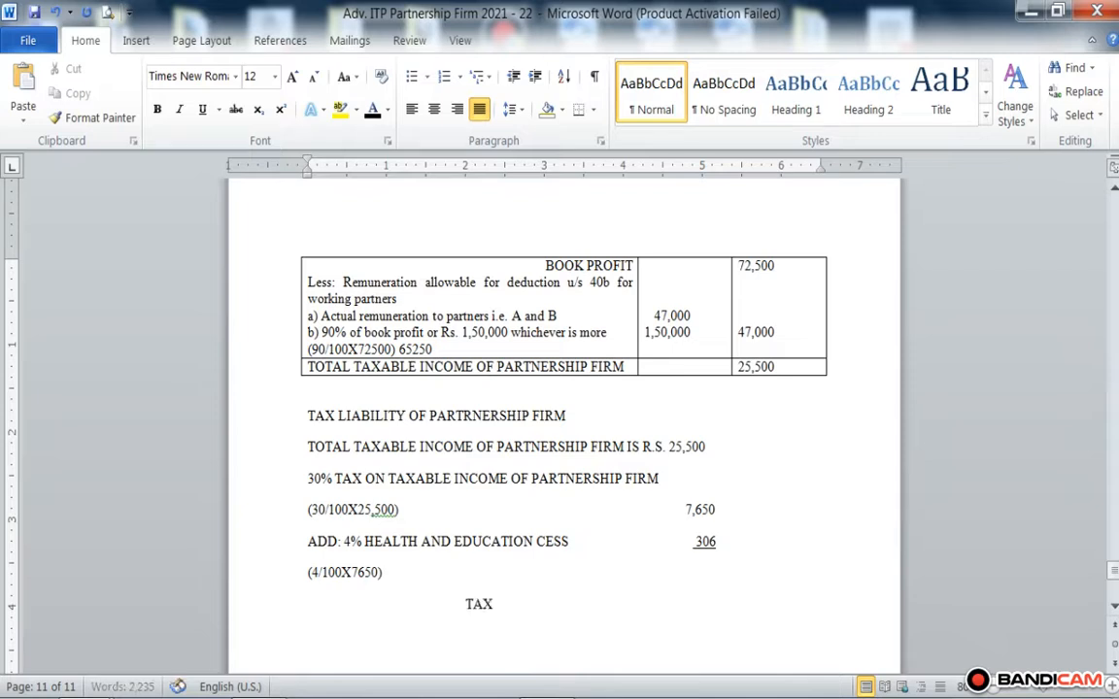
{"action": "type", "text": " LIABIL"}
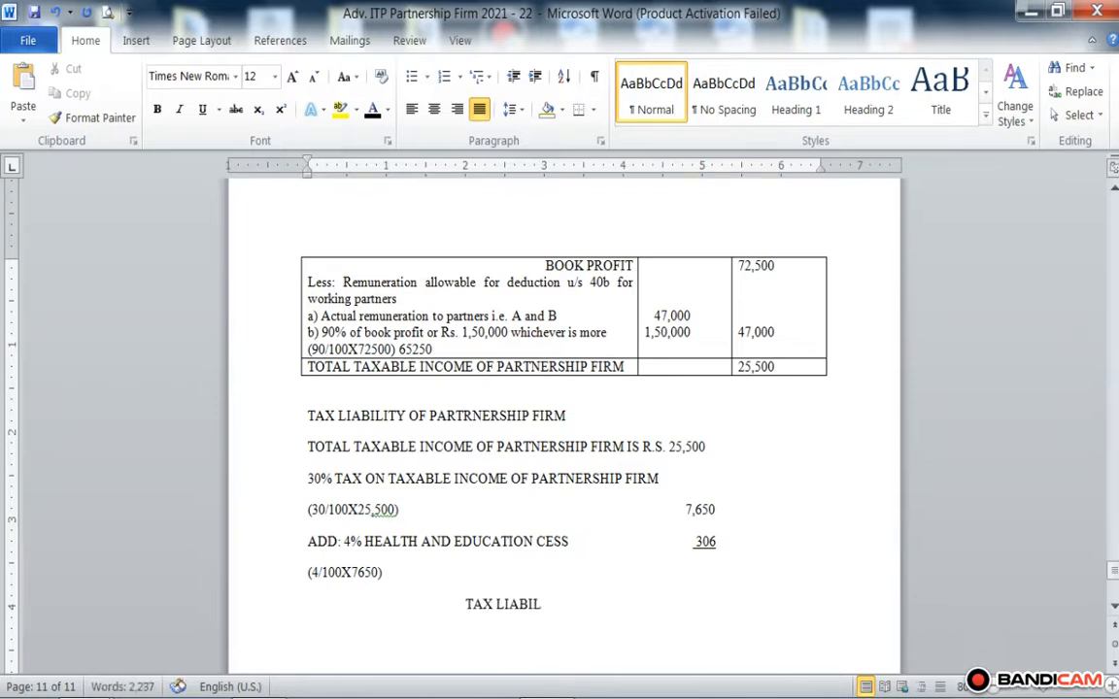
{"action": "type", "text": "ITY OF"}
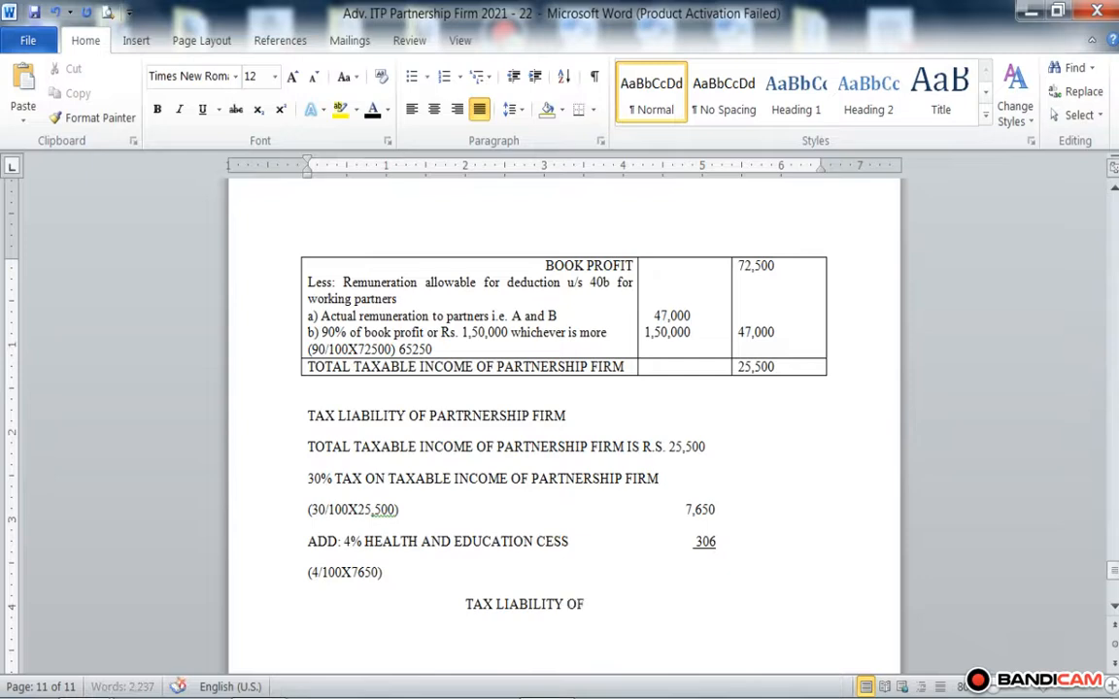
{"action": "type", "text": " PARTNER"}
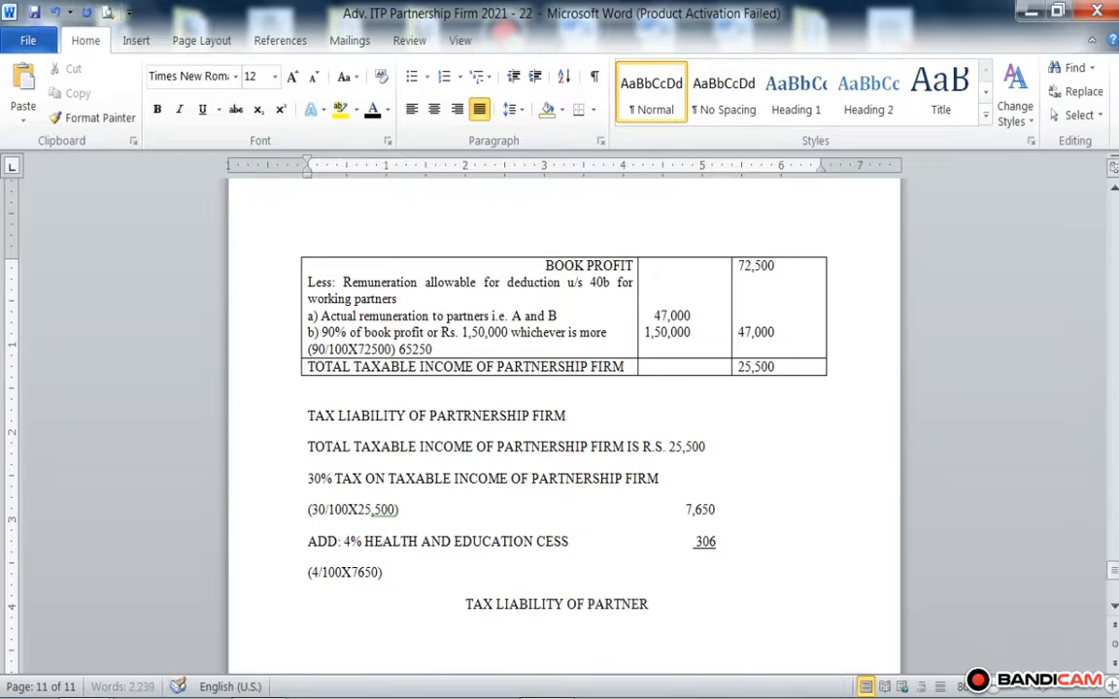
{"action": "type", "text": "SHIP FIRM"}
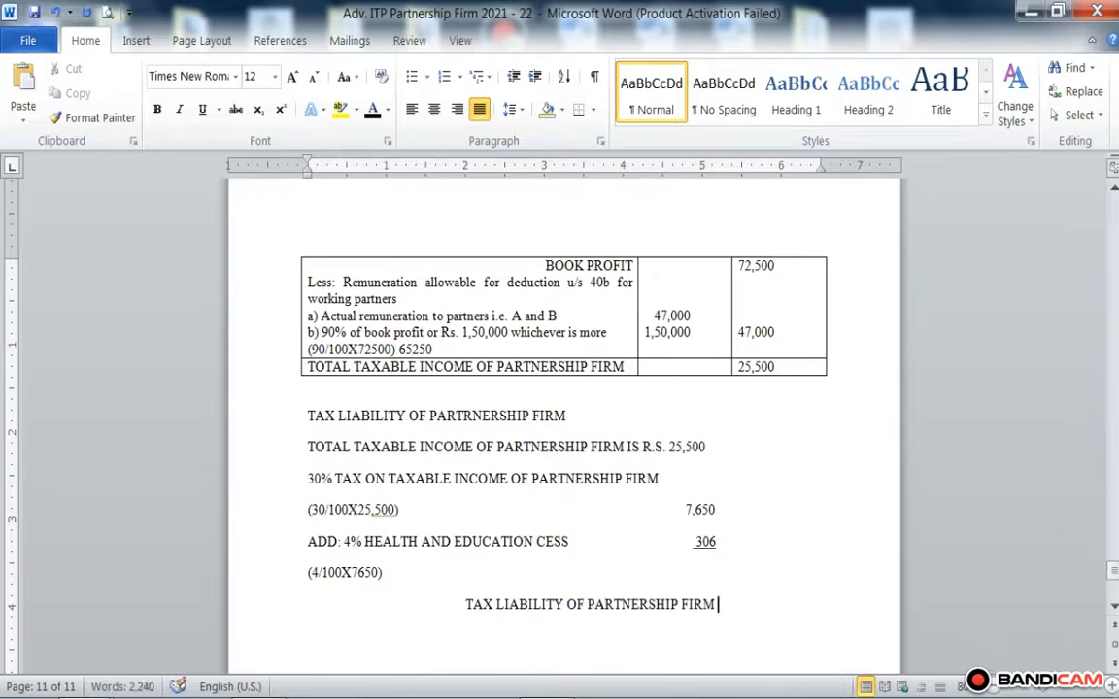
Step: Reduce the indent of the final tax liability line to a single tab stop to make room for its amount
{"action": "left_click", "coordinate": [460, 603]}
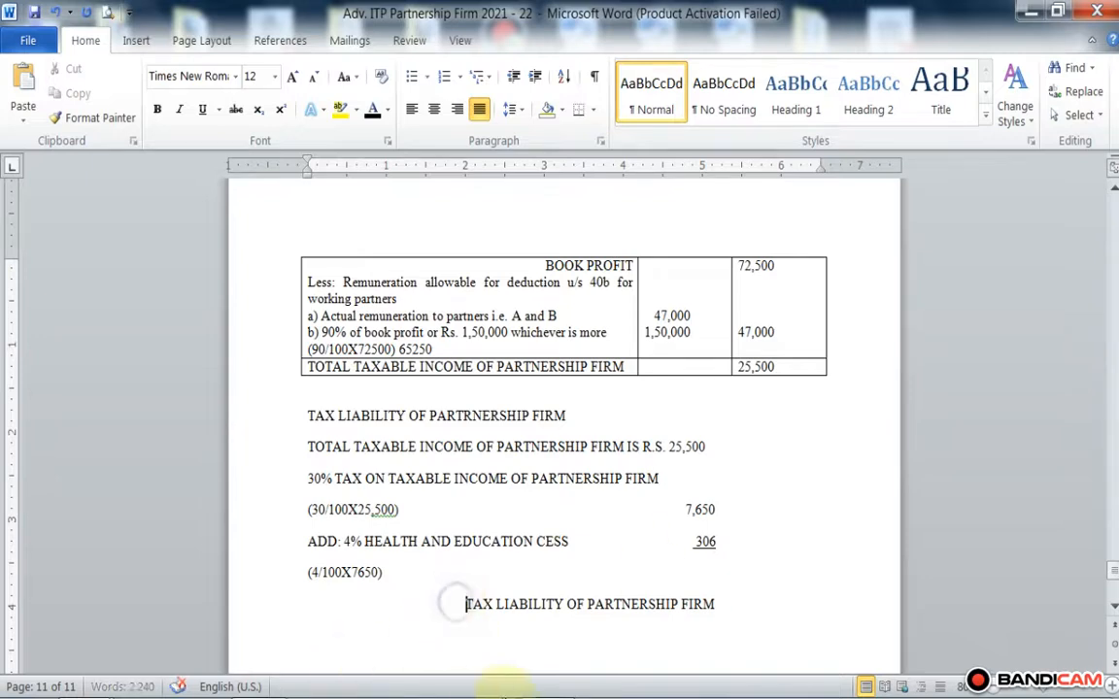
{"action": "key", "text": "BackSpace"}
{"action": "mouse_move", "coordinate": [490, 692]}
{"action": "key", "text": "BackSpace"}
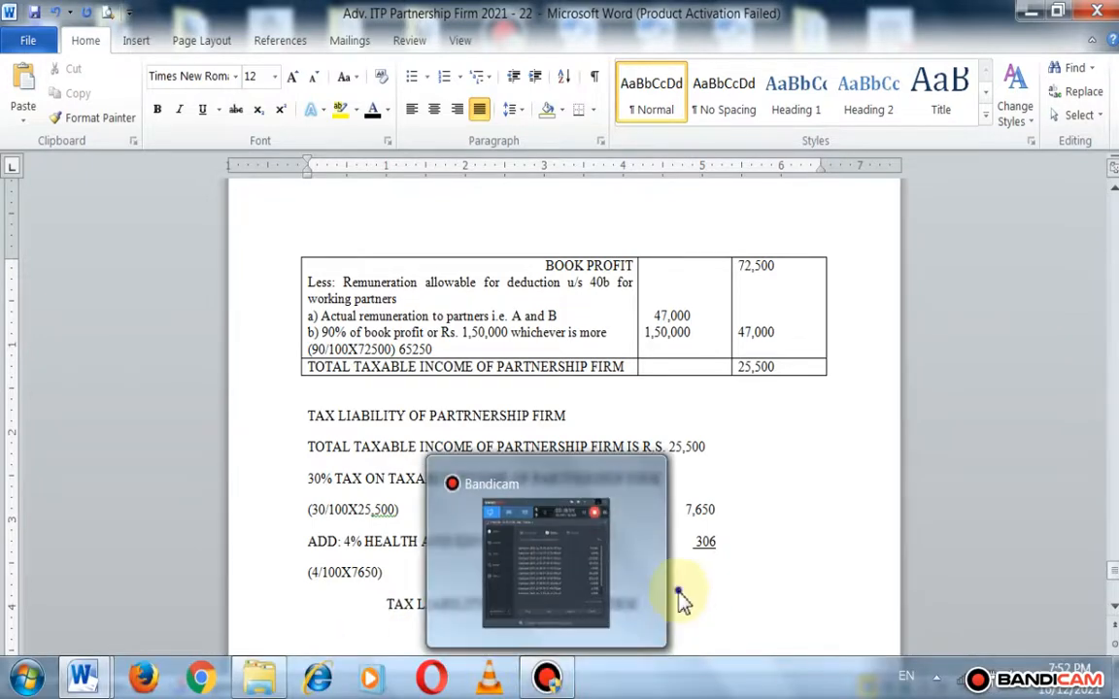
Step: Enter the amount 7,956 on the final tax liability line, aligned beneath 306
{"action": "left_click", "coordinate": [659, 609]}
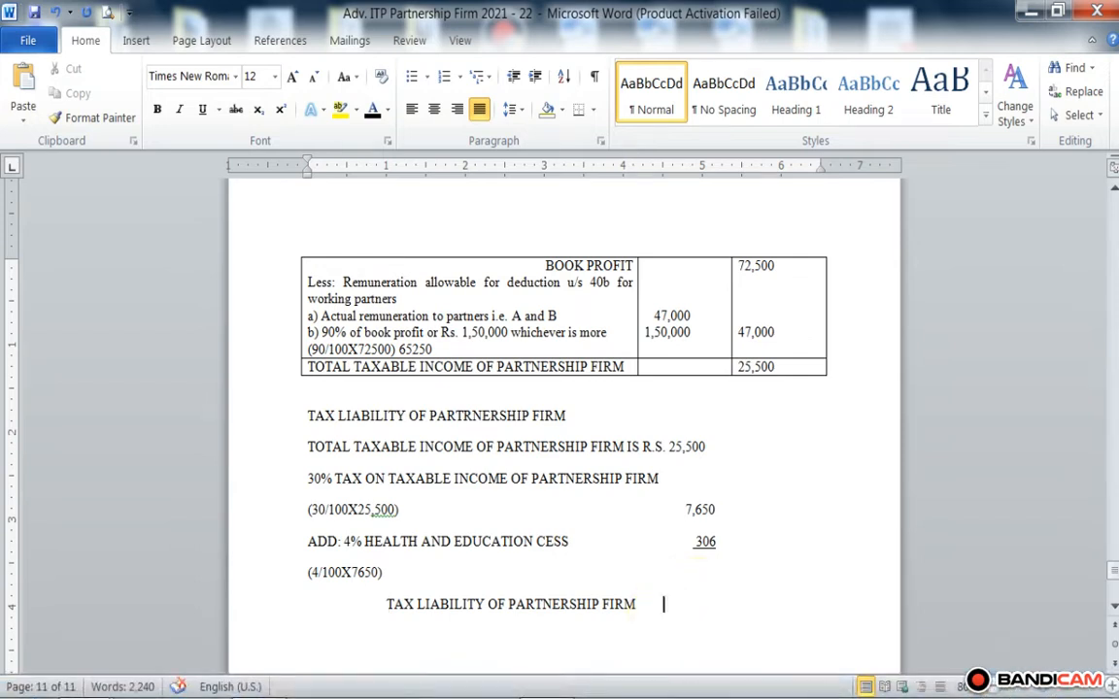
{"action": "key", "text": "Tab"}
{"action": "type", "text": "7,956"}
{"action": "left_click", "coordinate": [662, 605]}
{"action": "key", "text": "Tab"}
{"action": "key", "text": "BackSpace"}
Step: Review the book profit and tax computation against Problem 6's statement, Profit and Loss account and sundry expense note
{"action": "scroll", "coordinate": [350, 429], "scroll_direction": "up", "scroll_amount": 4}
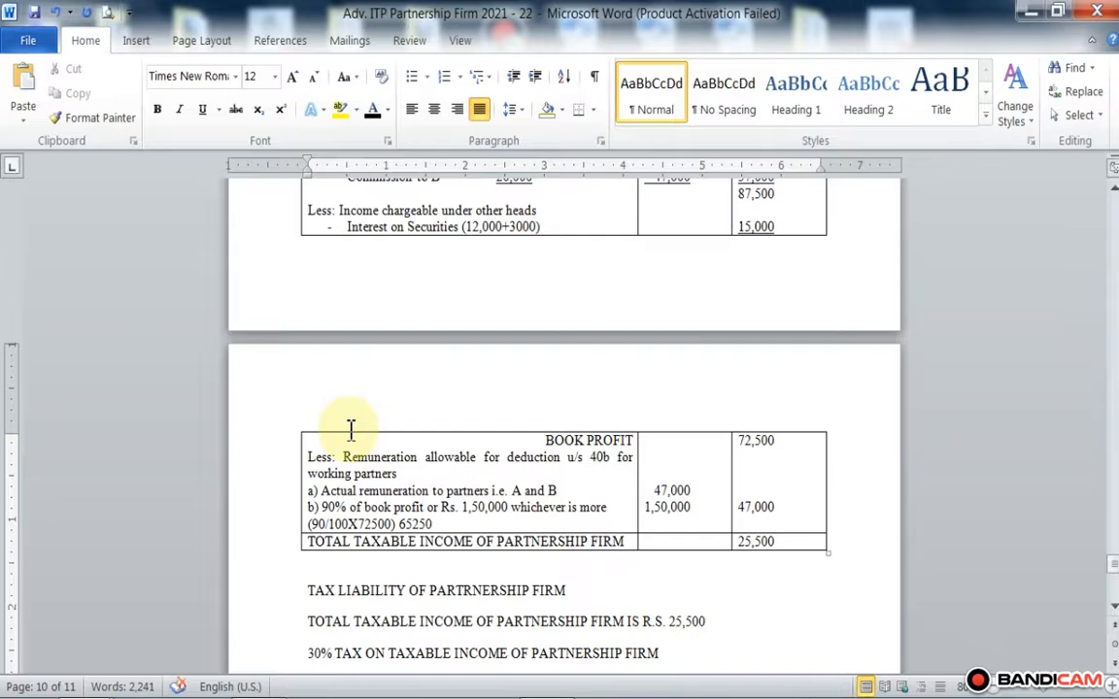
{"action": "scroll", "coordinate": [524, 229], "scroll_direction": "up", "scroll_amount": 7}
{"action": "scroll", "coordinate": [524, 325], "scroll_direction": "down", "scroll_amount": 2}
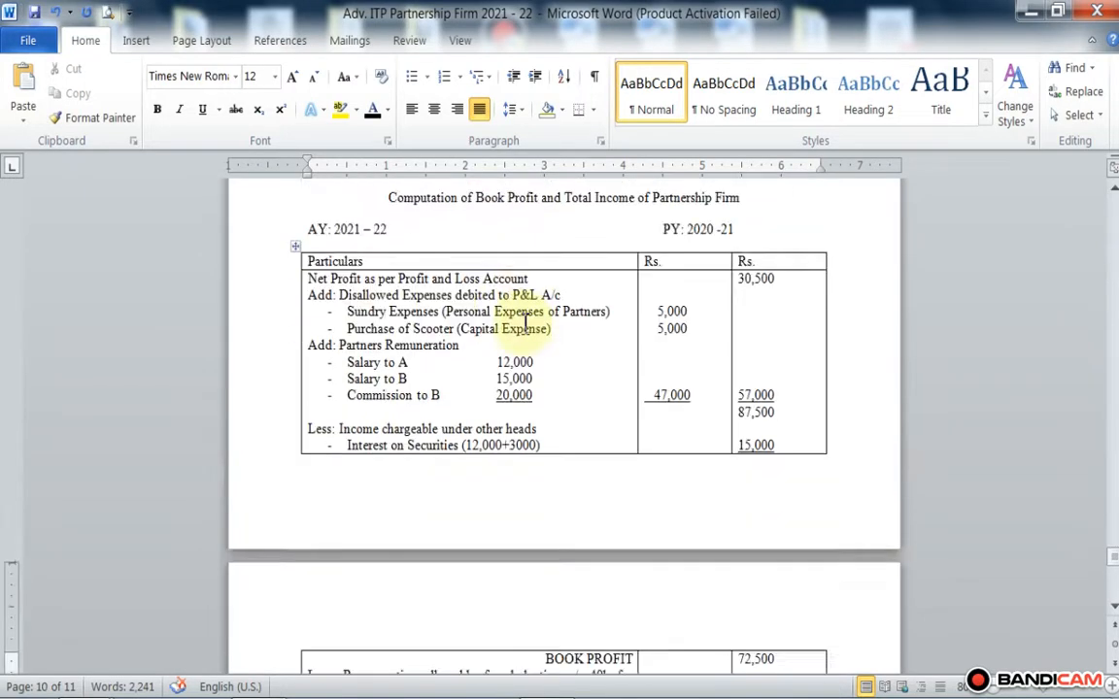
{"action": "scroll", "coordinate": [524, 320], "scroll_direction": "down", "scroll_amount": 6}
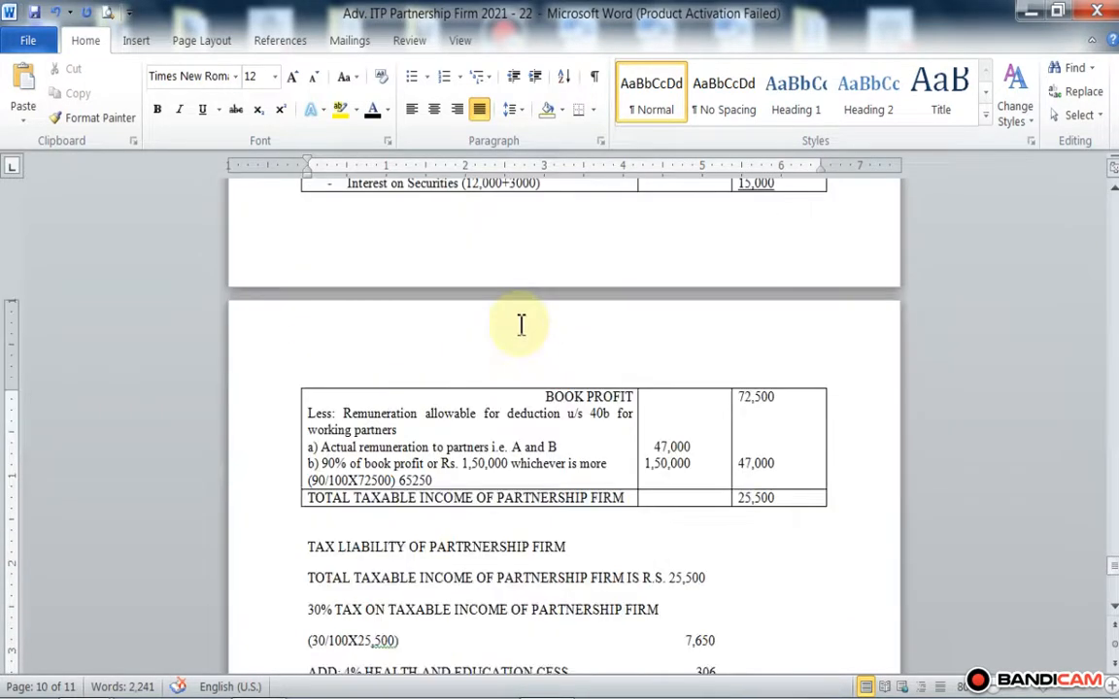
{"action": "scroll", "coordinate": [526, 329], "scroll_direction": "up", "scroll_amount": 2}
{"action": "scroll", "coordinate": [574, 432], "scroll_direction": "down", "scroll_amount": 5}
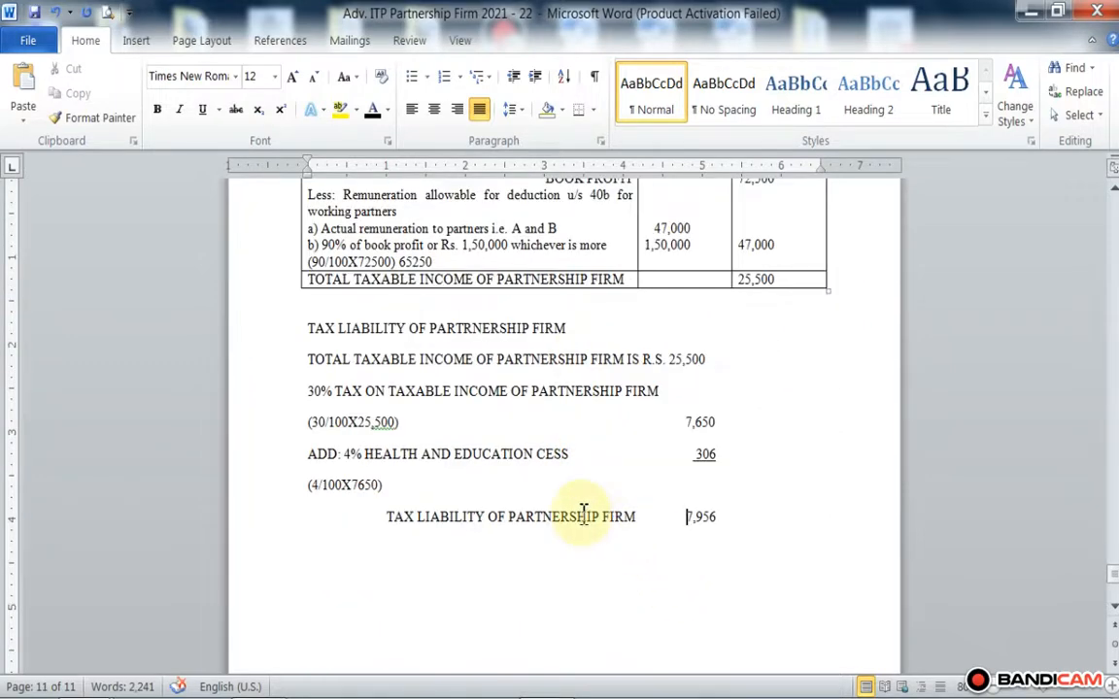
{"action": "scroll", "coordinate": [575, 490], "scroll_direction": "up", "scroll_amount": 4}
{"action": "scroll", "coordinate": [570, 467], "scroll_direction": "up", "scroll_amount": 15}
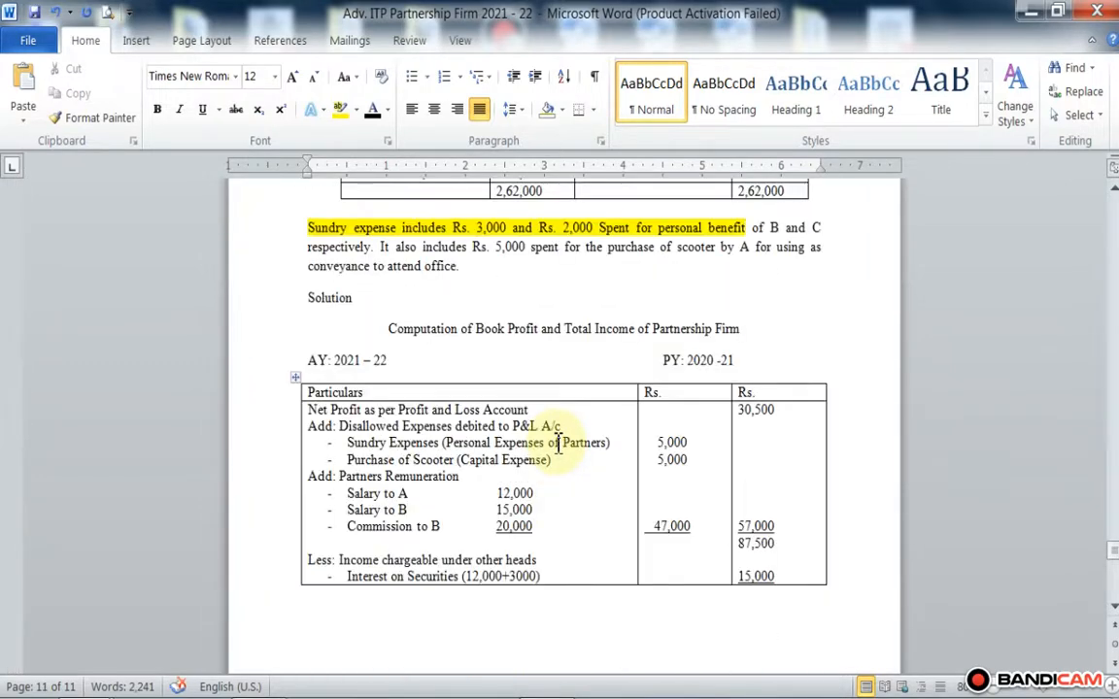
{"action": "scroll", "coordinate": [551, 433], "scroll_direction": "down", "scroll_amount": 2}
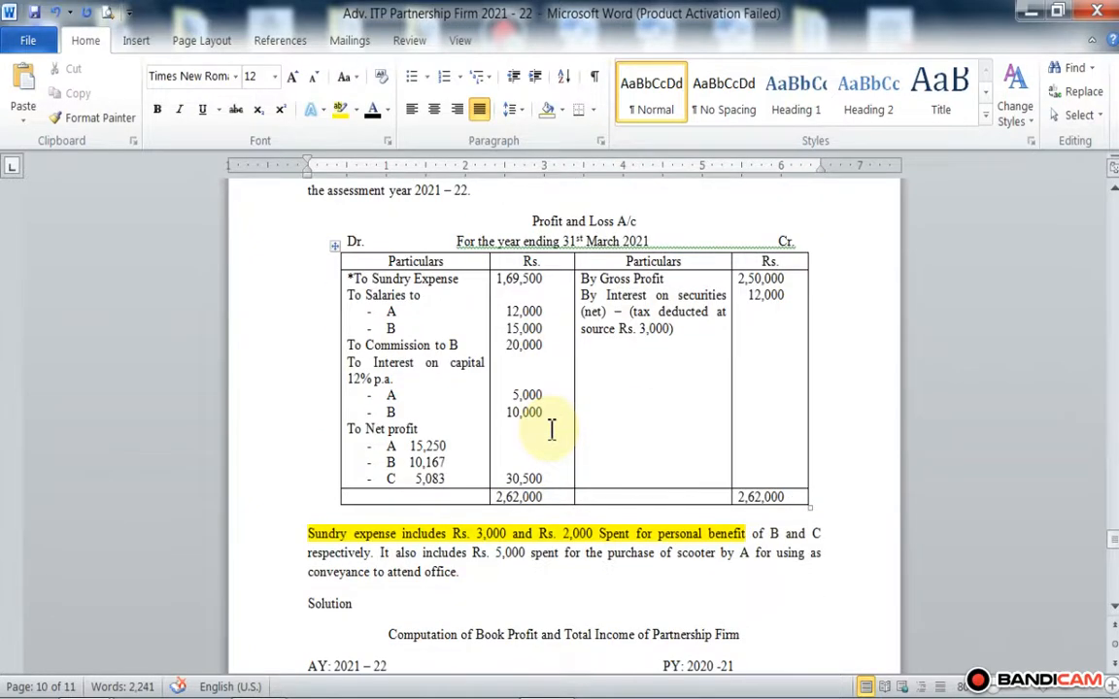
{"action": "scroll", "coordinate": [551, 428], "scroll_direction": "up", "scroll_amount": 4}
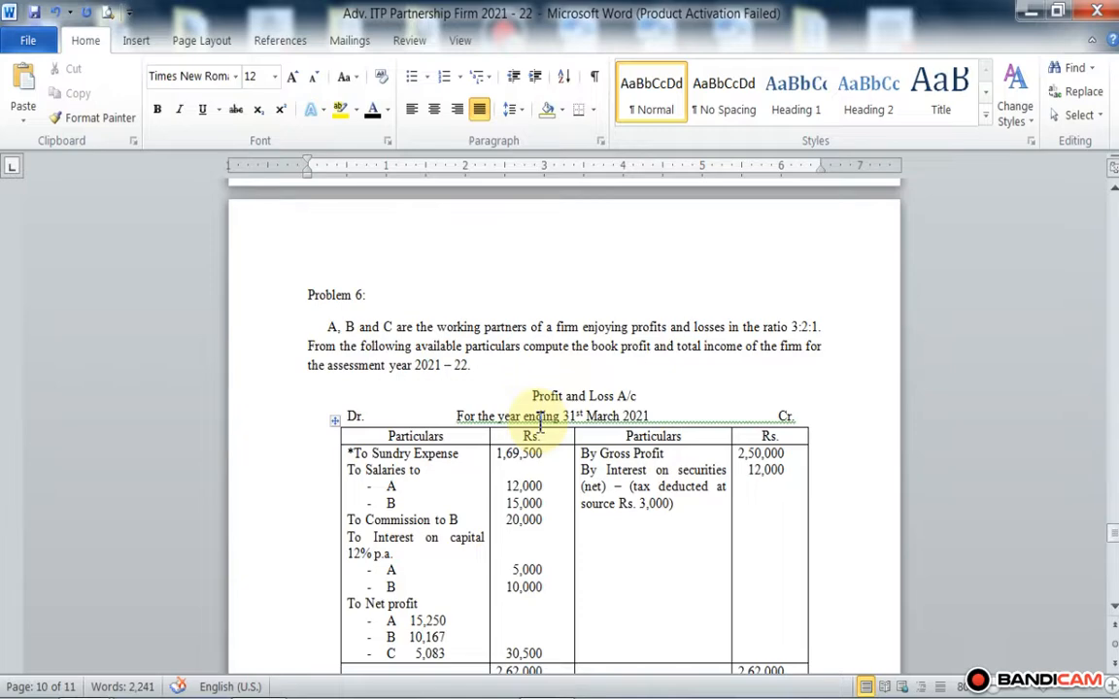
{"action": "scroll", "coordinate": [540, 417], "scroll_direction": "down", "scroll_amount": 3}
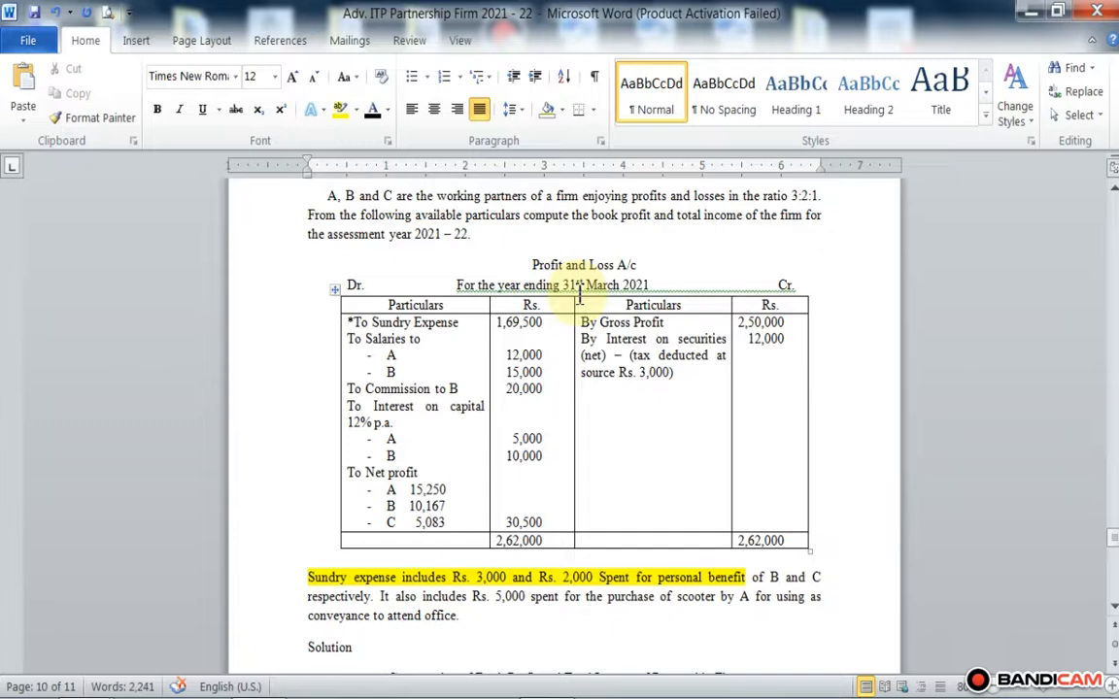
{"action": "mouse_move", "coordinate": [586, 687]}
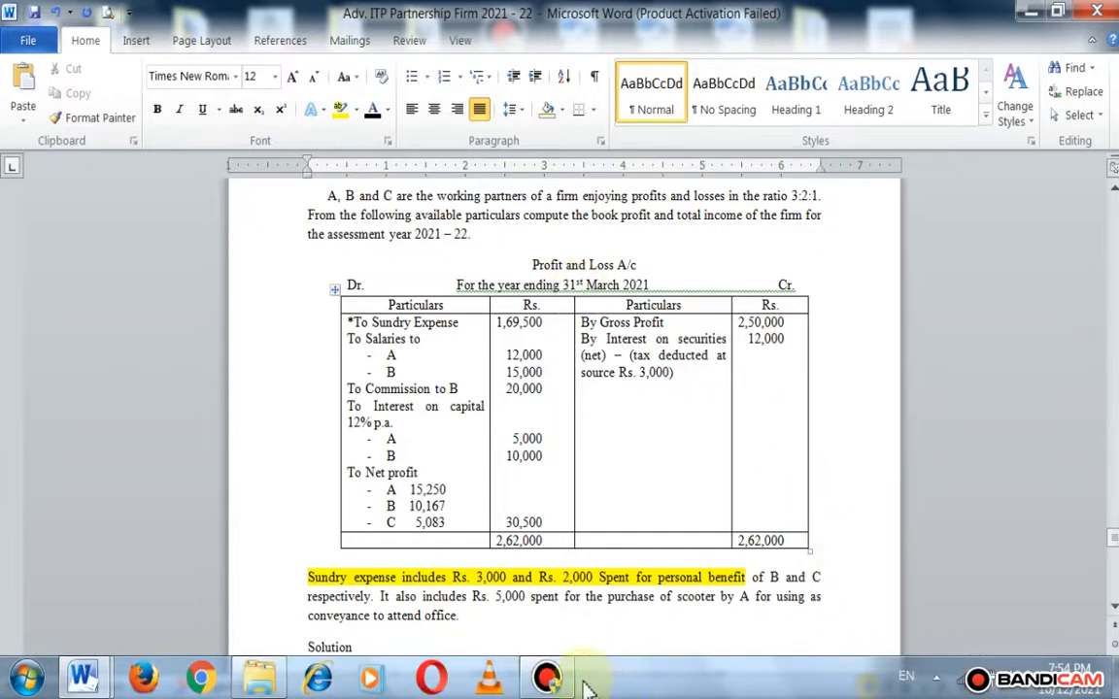
{"action": "left_click", "coordinate": [546, 678]}
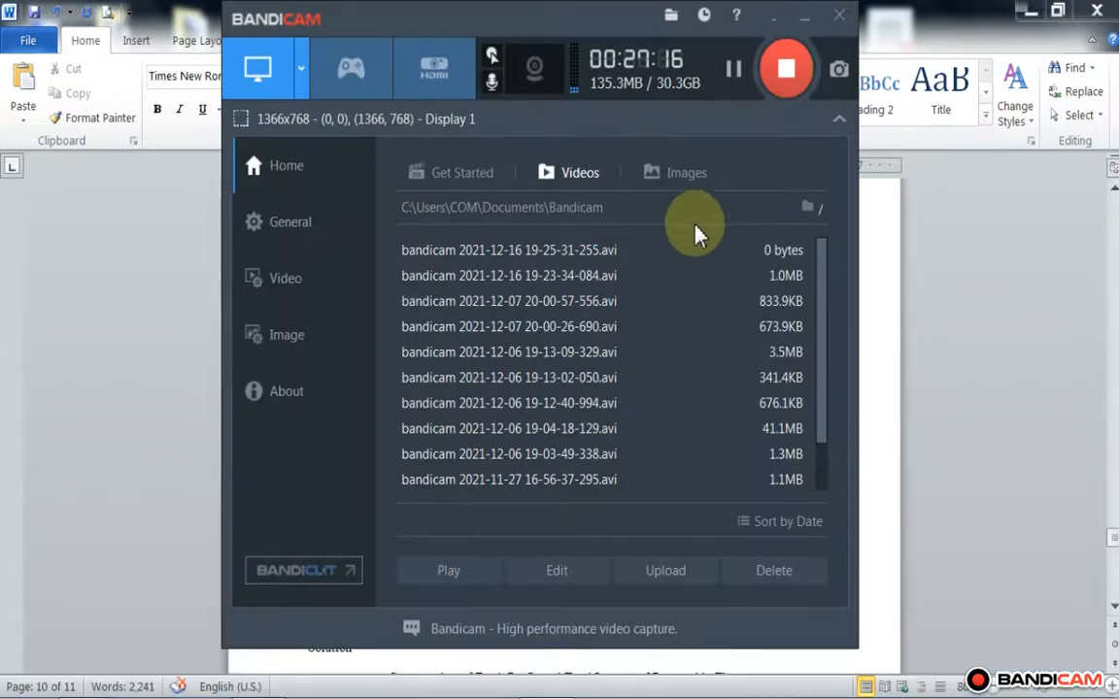
{"action": "left_click", "coordinate": [804, 15]}
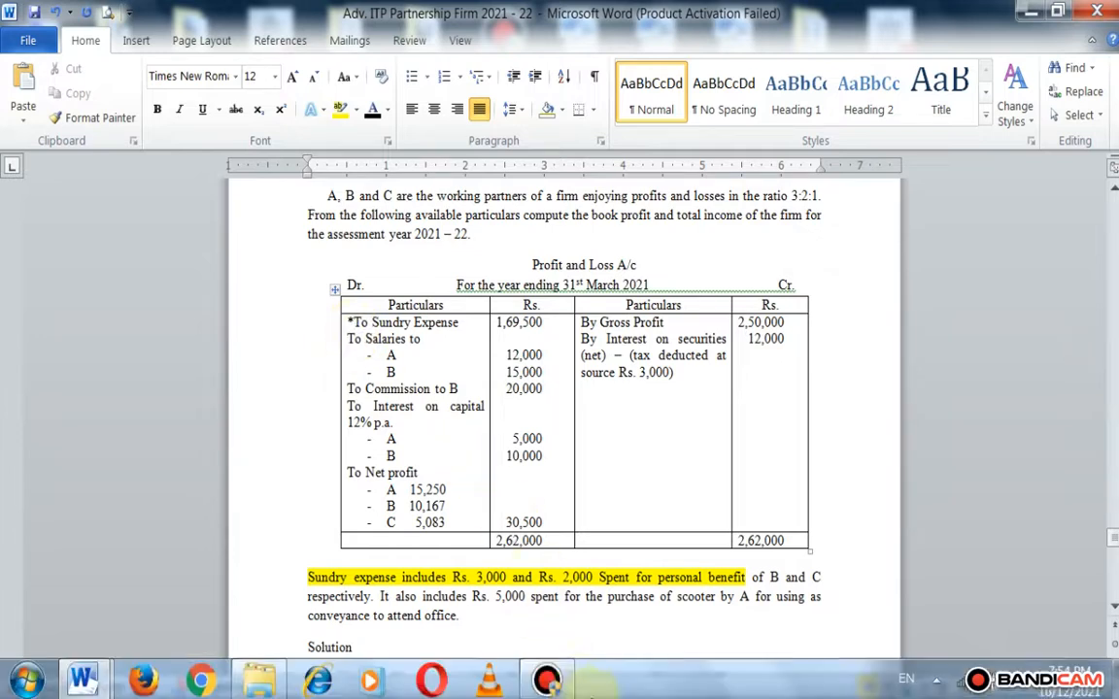
{"action": "left_click", "coordinate": [553, 676]}
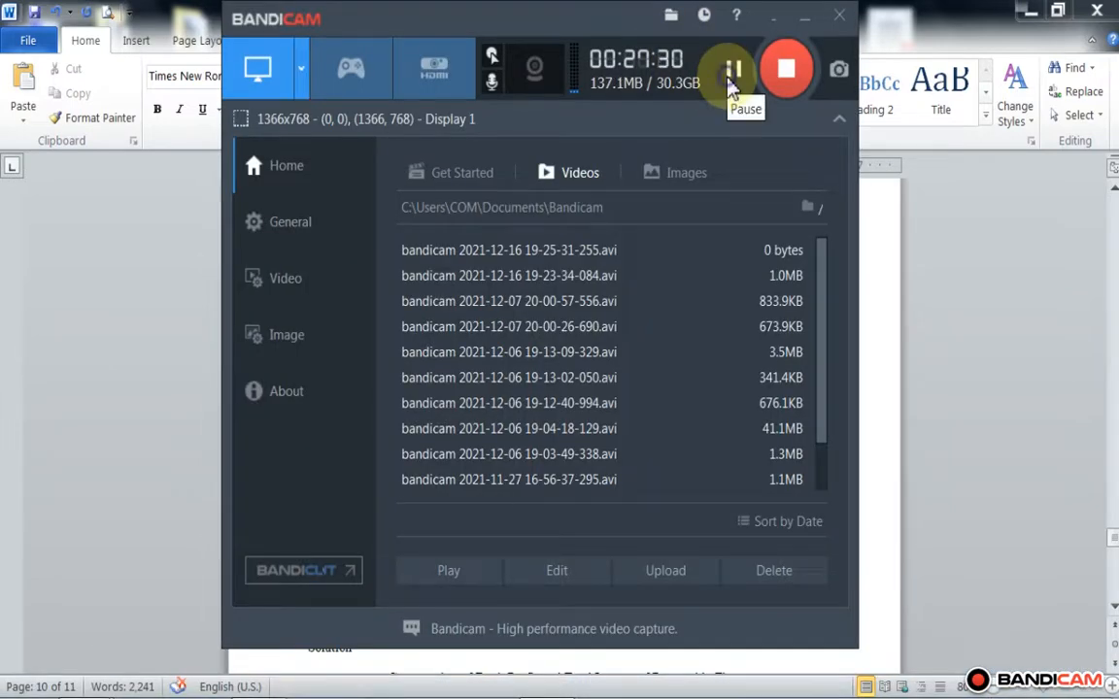
{"action": "left_click", "coordinate": [805, 22]}
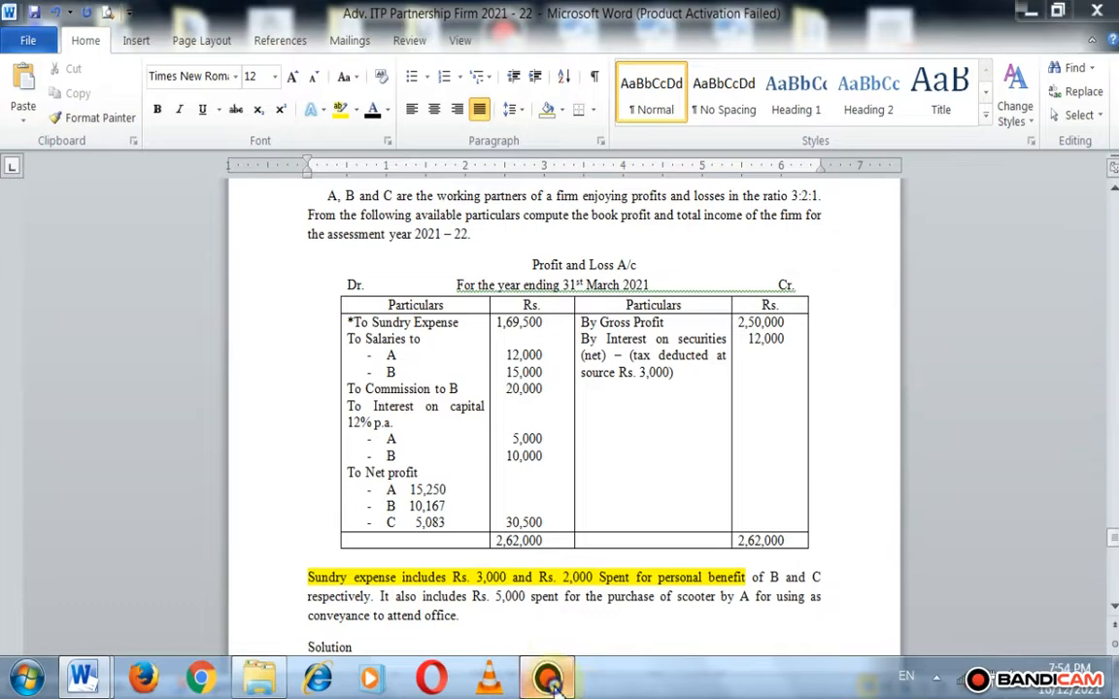
{"action": "left_click", "coordinate": [547, 679]}
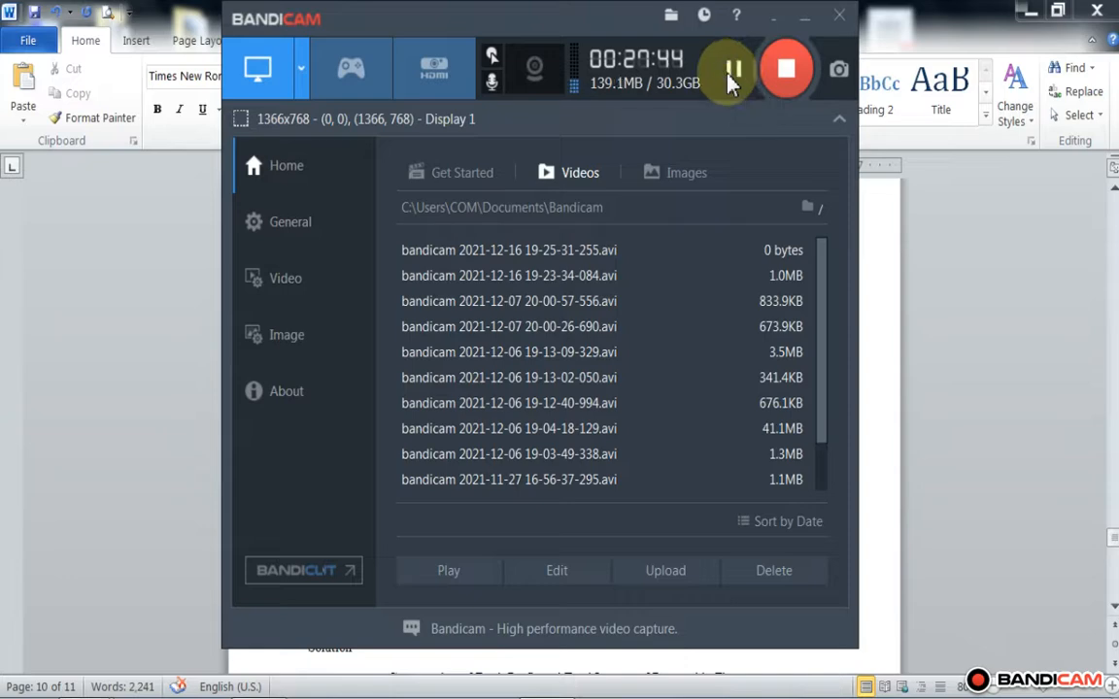
{"action": "left_click", "coordinate": [804, 18]}
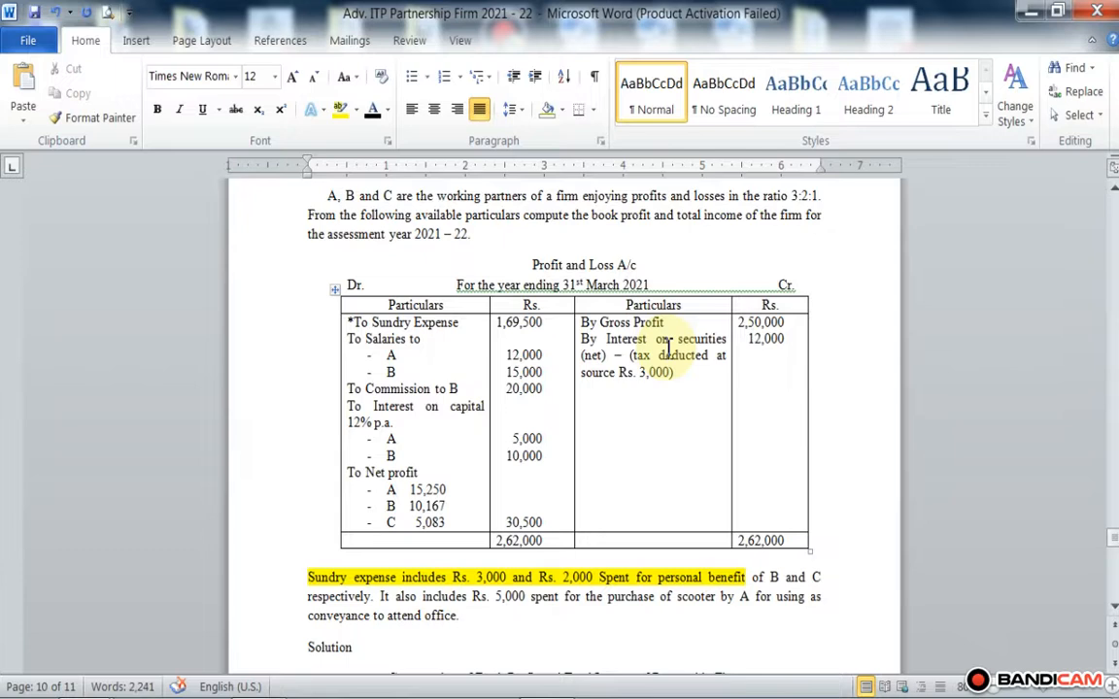
Step: Highlight "5,000 spent for" in yellow in the scooter purchase sentence below the Profit and Loss account
{"action": "scroll", "coordinate": [668, 347], "scroll_direction": "down", "scroll_amount": 1}
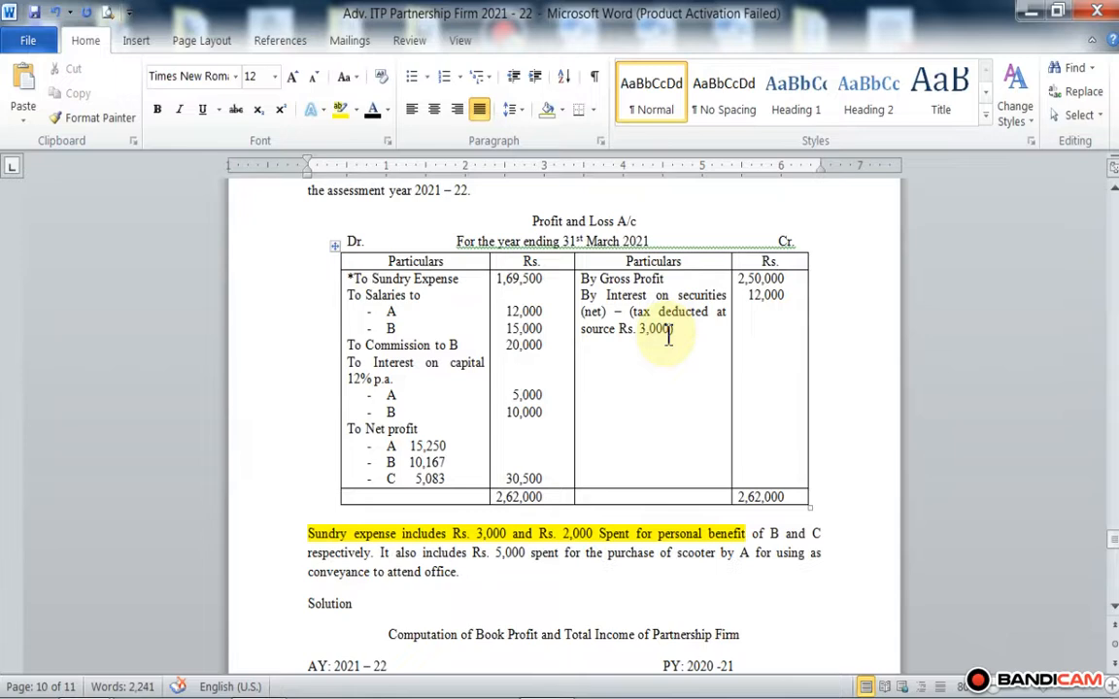
{"action": "scroll", "coordinate": [656, 337], "scroll_direction": "down", "scroll_amount": 2}
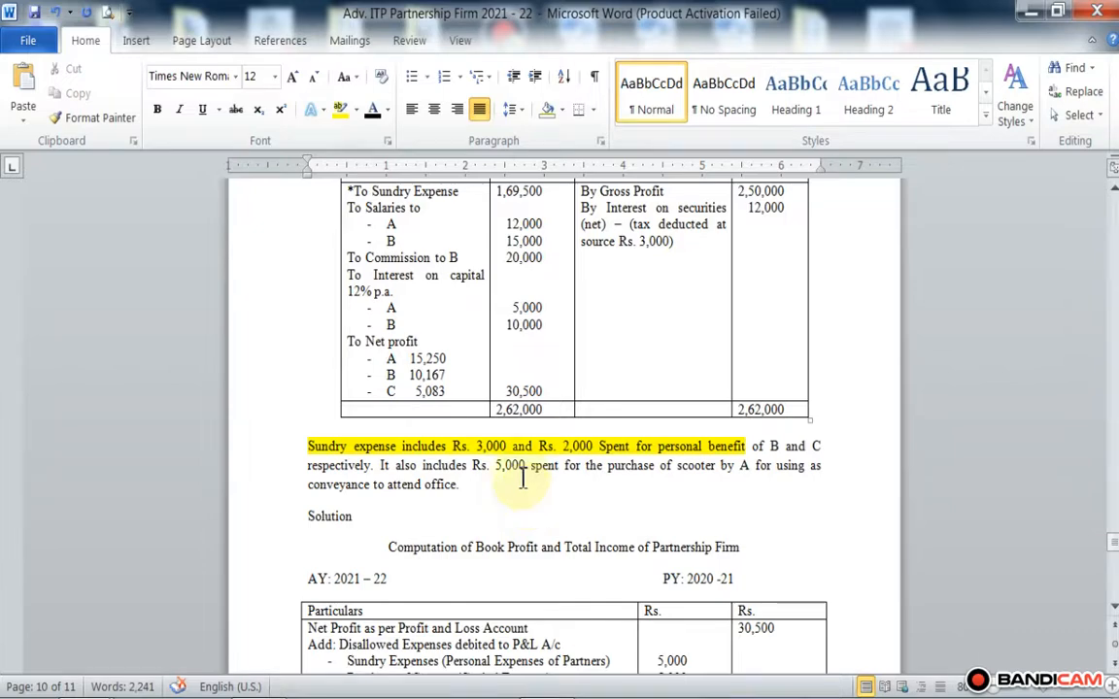
{"action": "scroll", "coordinate": [520, 457], "scroll_direction": "down", "scroll_amount": 1}
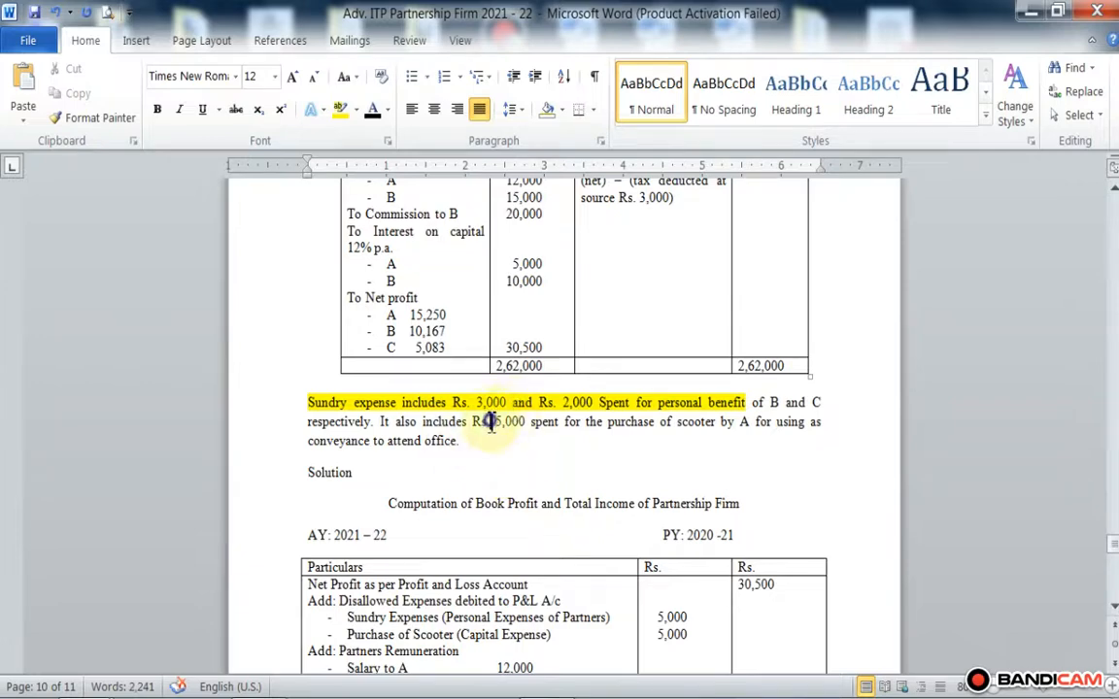
{"action": "left_click_drag", "start_coordinate": [488, 421], "coordinate": [582, 422]}
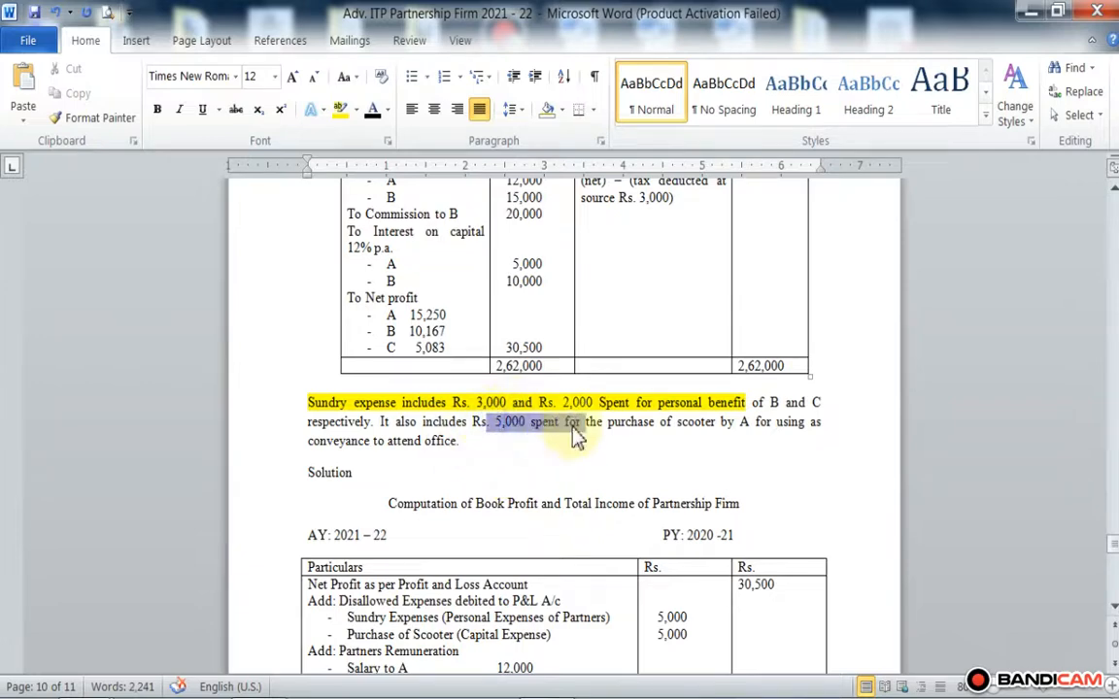
{"action": "left_click", "coordinate": [340, 109]}
{"action": "scroll", "coordinate": [493, 395], "scroll_direction": "down", "scroll_amount": 2}
{"action": "scroll", "coordinate": [493, 395], "scroll_direction": "down", "scroll_amount": 1}
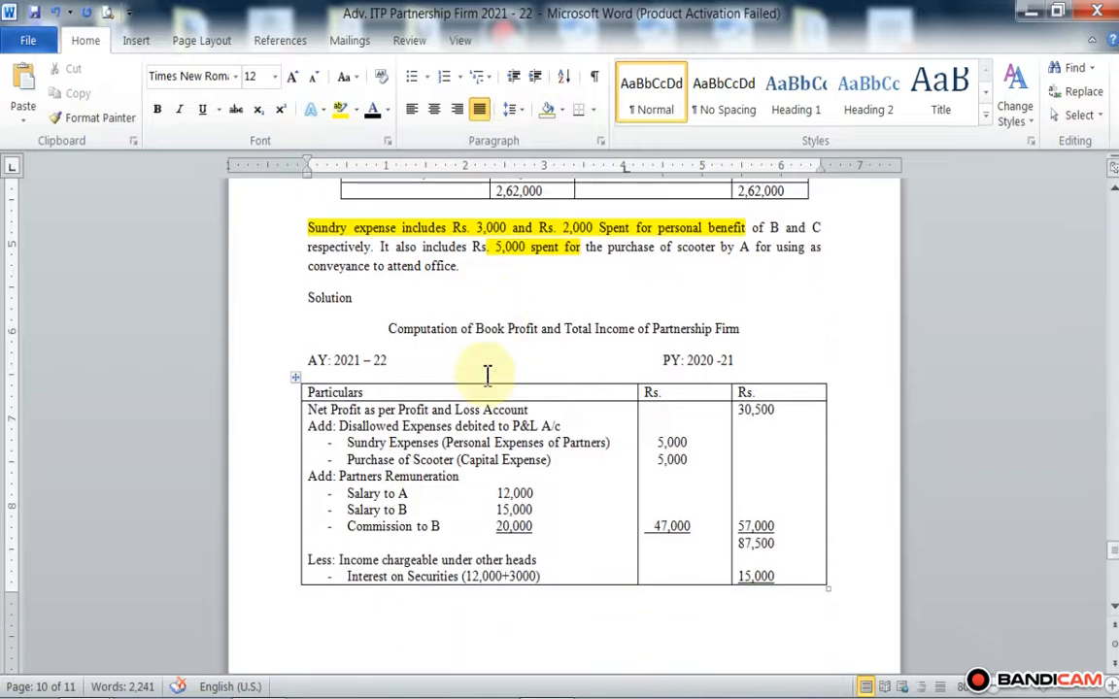
{"action": "scroll", "coordinate": [450, 330], "scroll_direction": "down", "scroll_amount": 2}
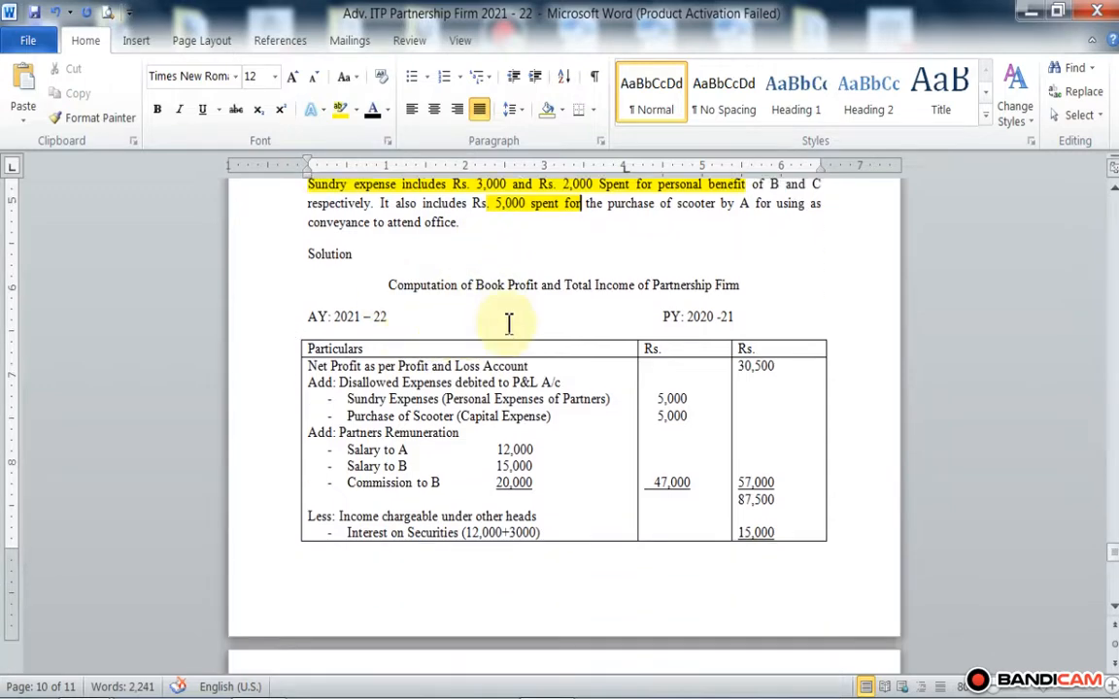
{"action": "scroll", "coordinate": [507, 319], "scroll_direction": "down", "scroll_amount": 3}
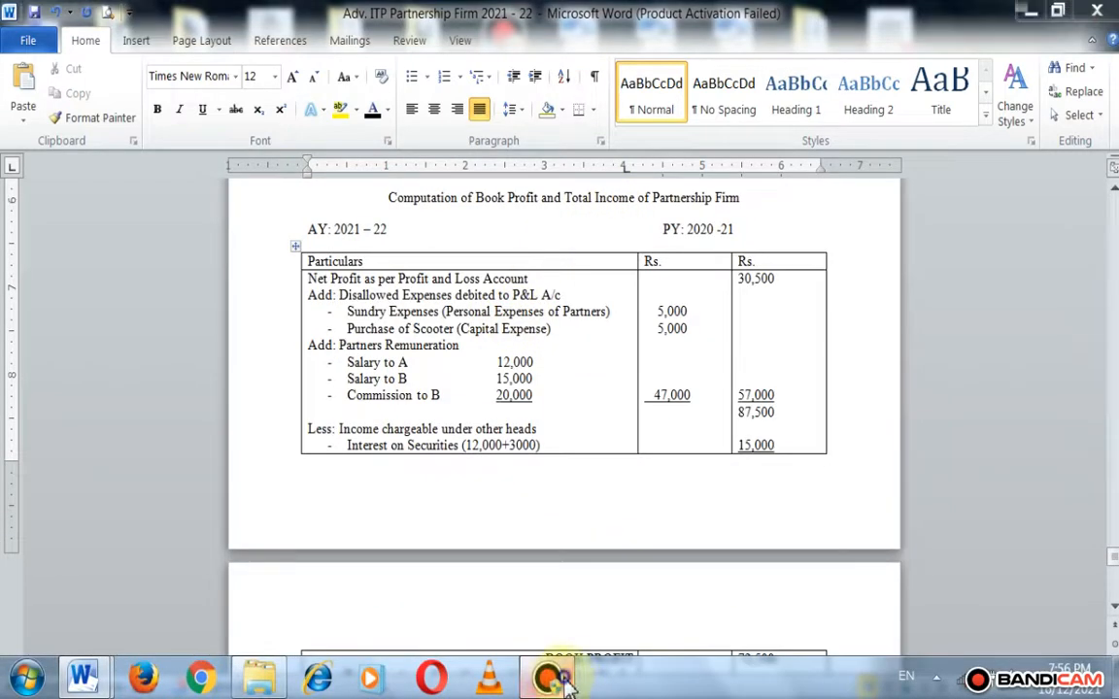
{"action": "left_click", "coordinate": [553, 677]}
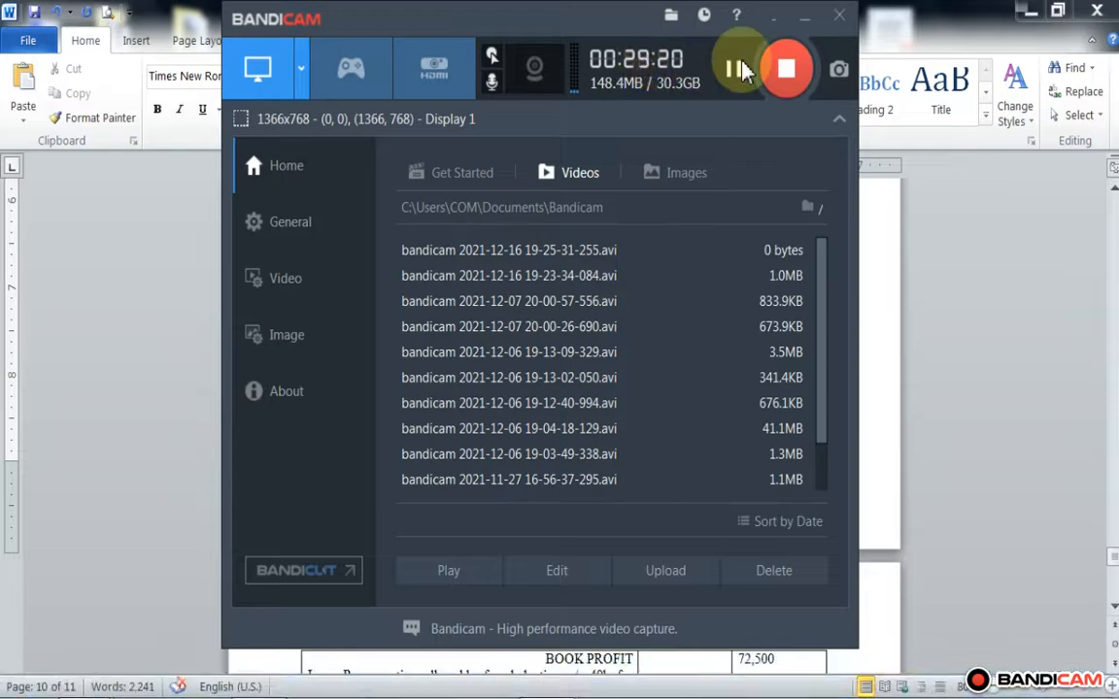
{"action": "left_click", "coordinate": [805, 18]}
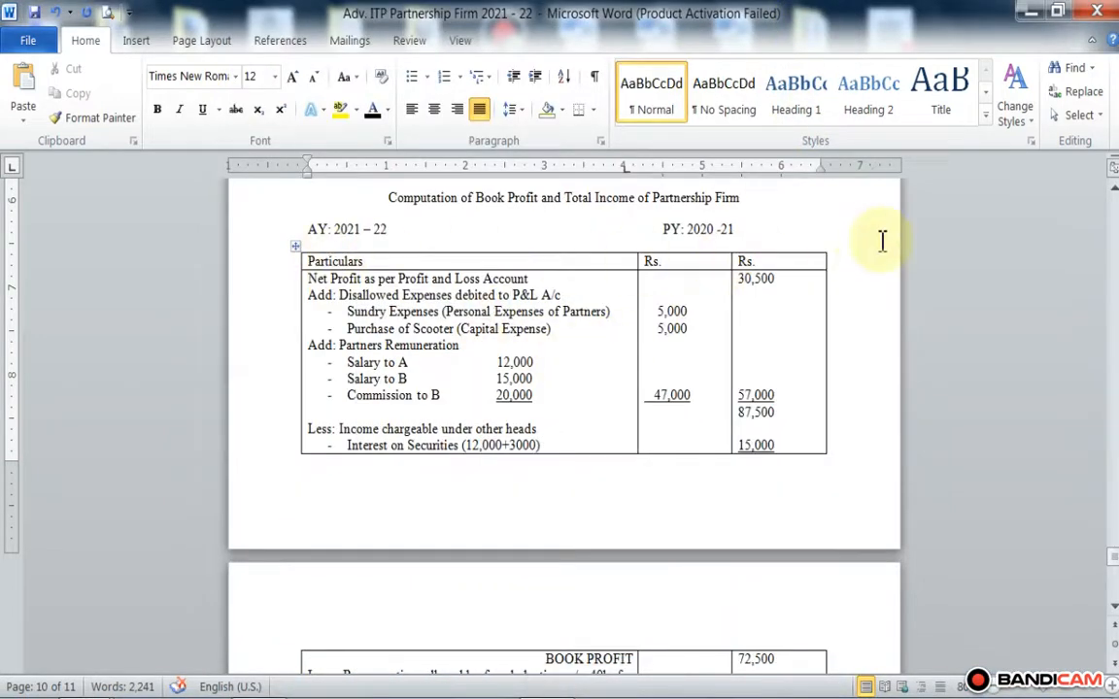
{"action": "left_click", "coordinate": [749, 293]}
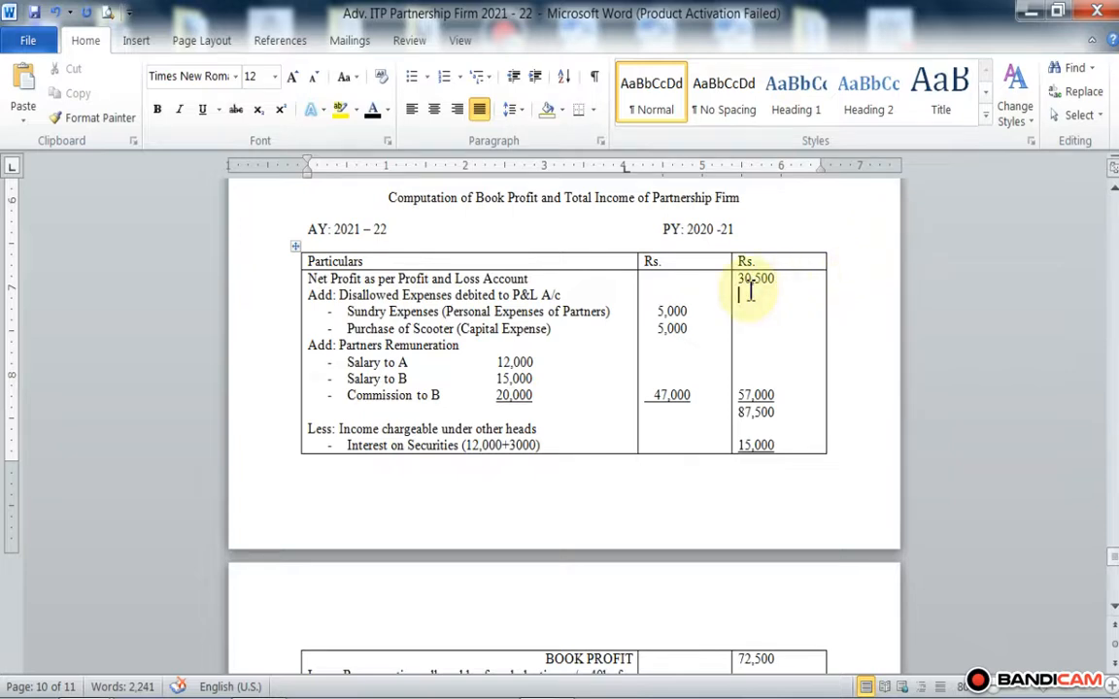
Step: Highlight the net profit amount 30,500 in yellow in the book profit computation table
{"action": "mouse_move", "coordinate": [749, 291]}
{"action": "left_mouse_down"}
{"action": "mouse_move", "coordinate": [720, 277]}
{"action": "mouse_move", "coordinate": [736, 281]}
{"action": "left_mouse_up"}
{"action": "left_click", "coordinate": [790, 328]}
{"action": "left_click", "coordinate": [779, 276]}
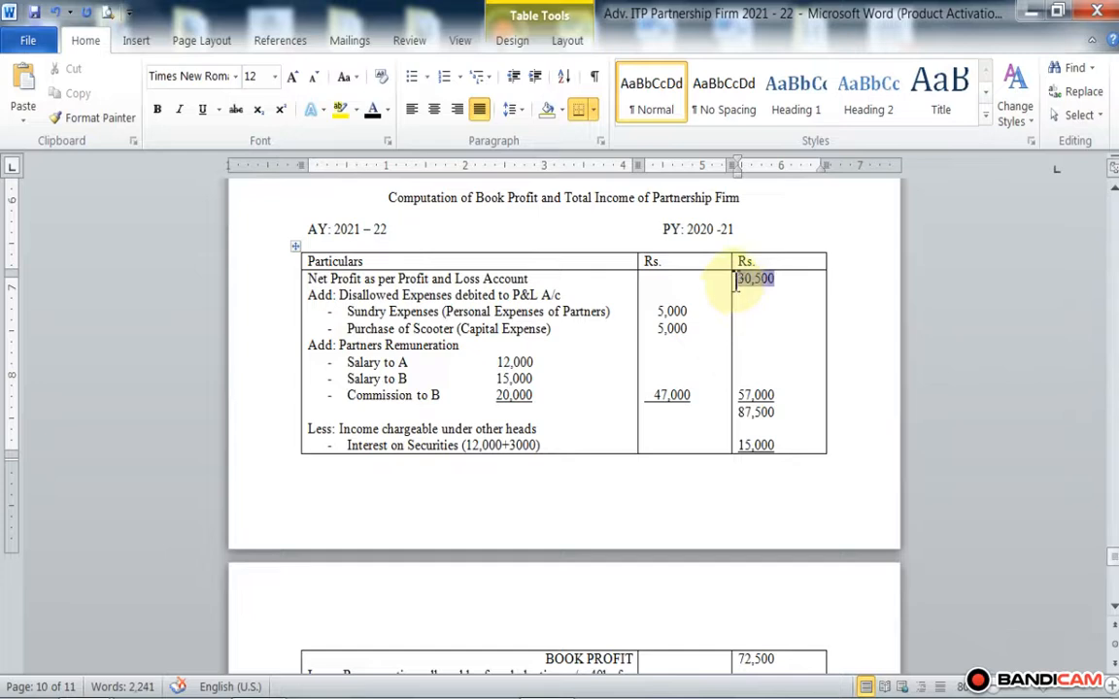
{"action": "left_click", "coordinate": [342, 110]}
Step: Highlight the Sundry Expenses and Purchase of Scooter lines under the disallowed expenses in yellow
{"action": "left_click_drag", "start_coordinate": [346, 329], "coordinate": [311, 312]}
{"action": "left_click", "coordinate": [559, 328]}
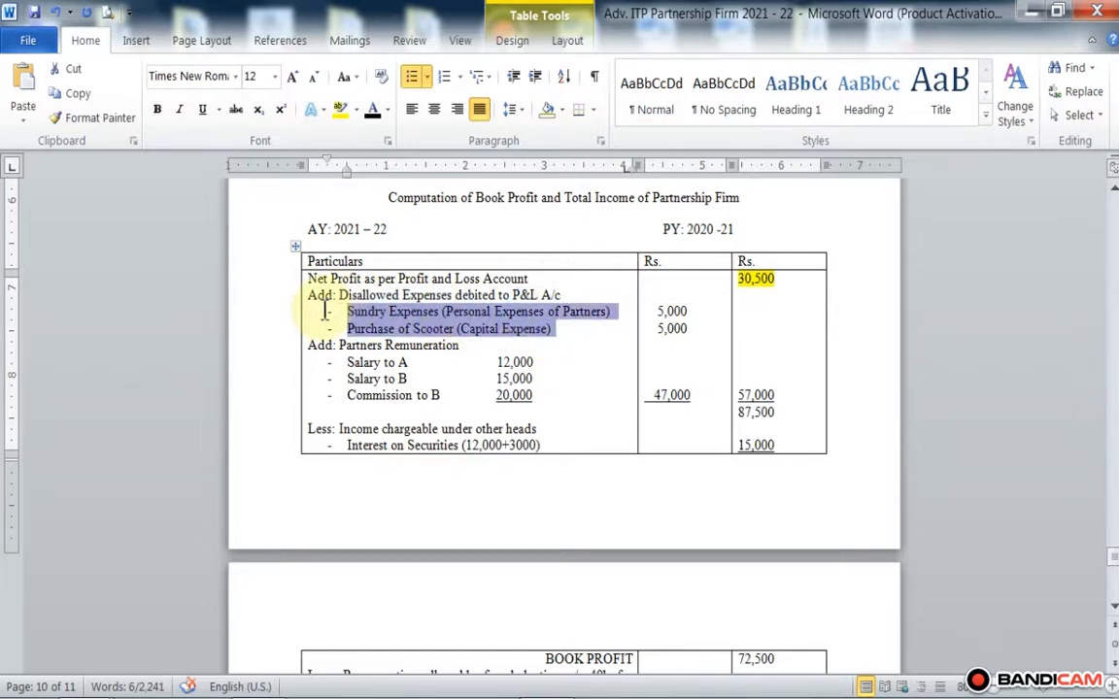
{"action": "left_click", "coordinate": [342, 108]}
{"action": "left_click", "coordinate": [570, 359]}
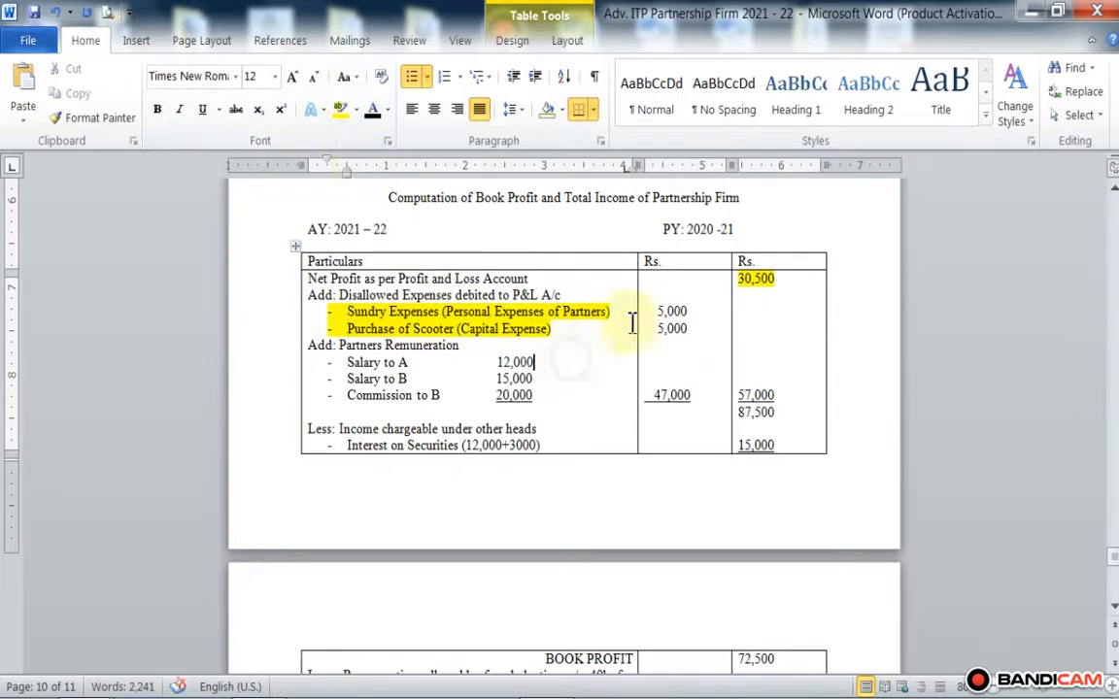
Step: Highlight the Partners Remuneration block and the income chargeable under other heads with its interest on securities line in yellow
{"action": "left_click_drag", "start_coordinate": [540, 396], "coordinate": [309, 345]}
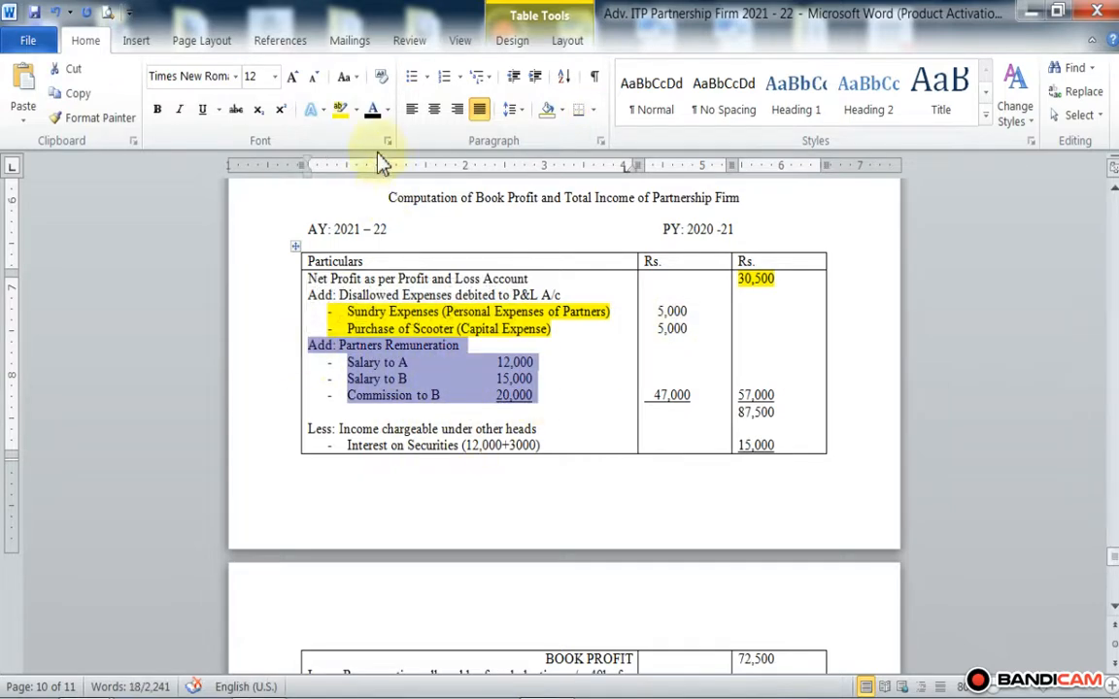
{"action": "left_click", "coordinate": [324, 110]}
{"action": "left_click", "coordinate": [340, 108]}
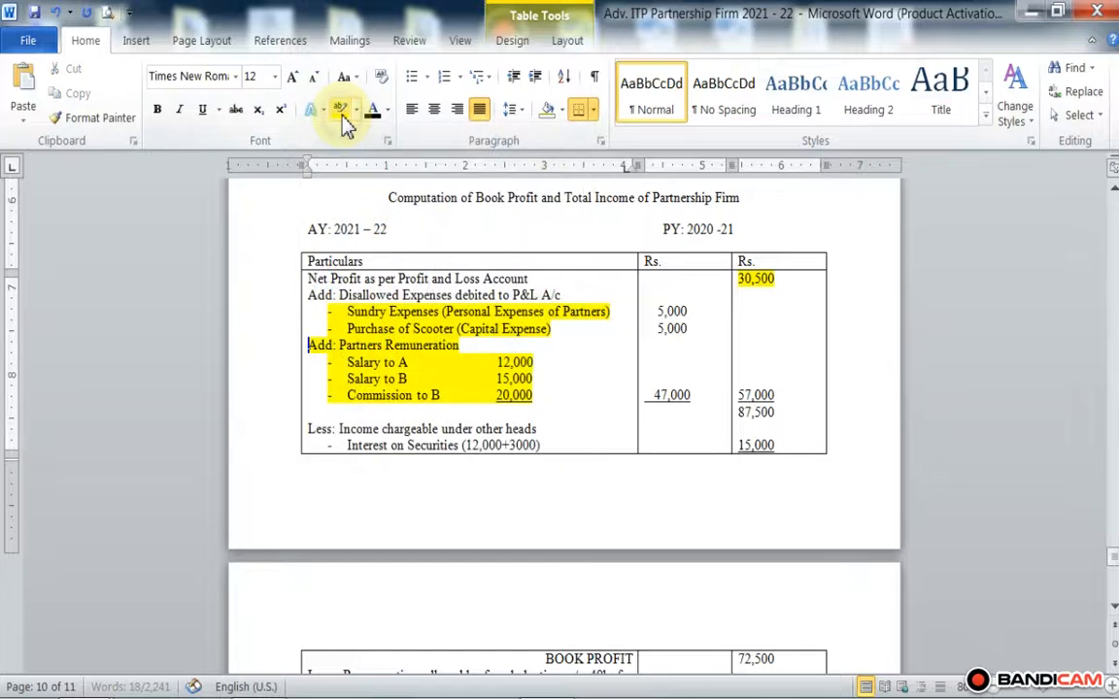
{"action": "left_click", "coordinate": [551, 403]}
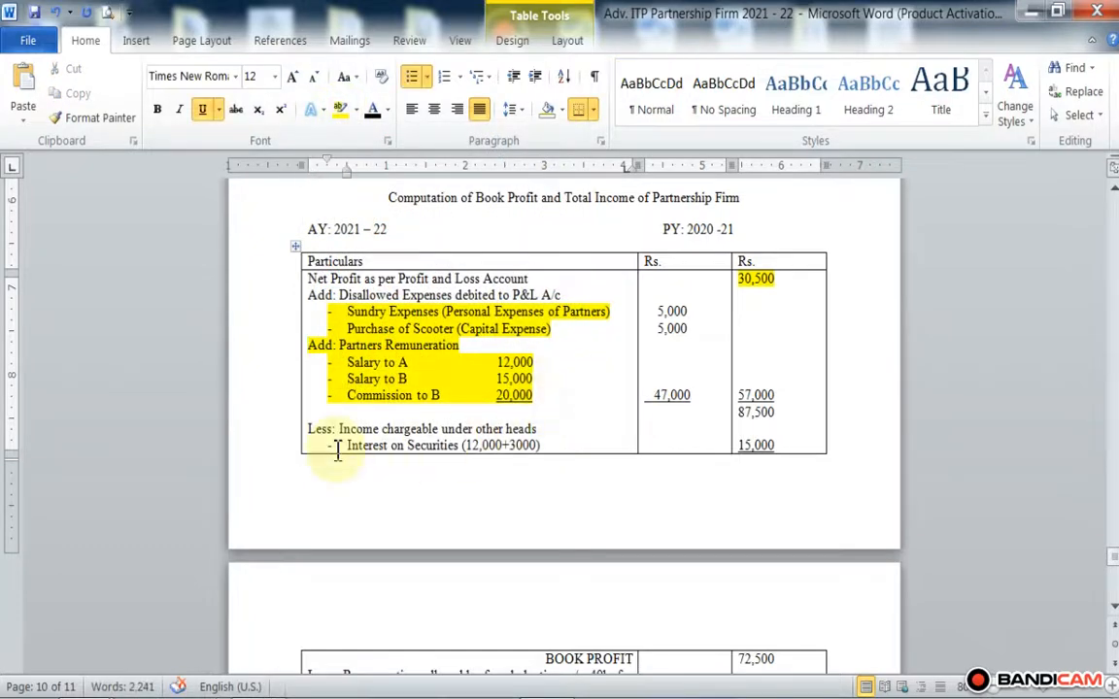
{"action": "left_click_drag", "start_coordinate": [348, 429], "coordinate": [539, 445]}
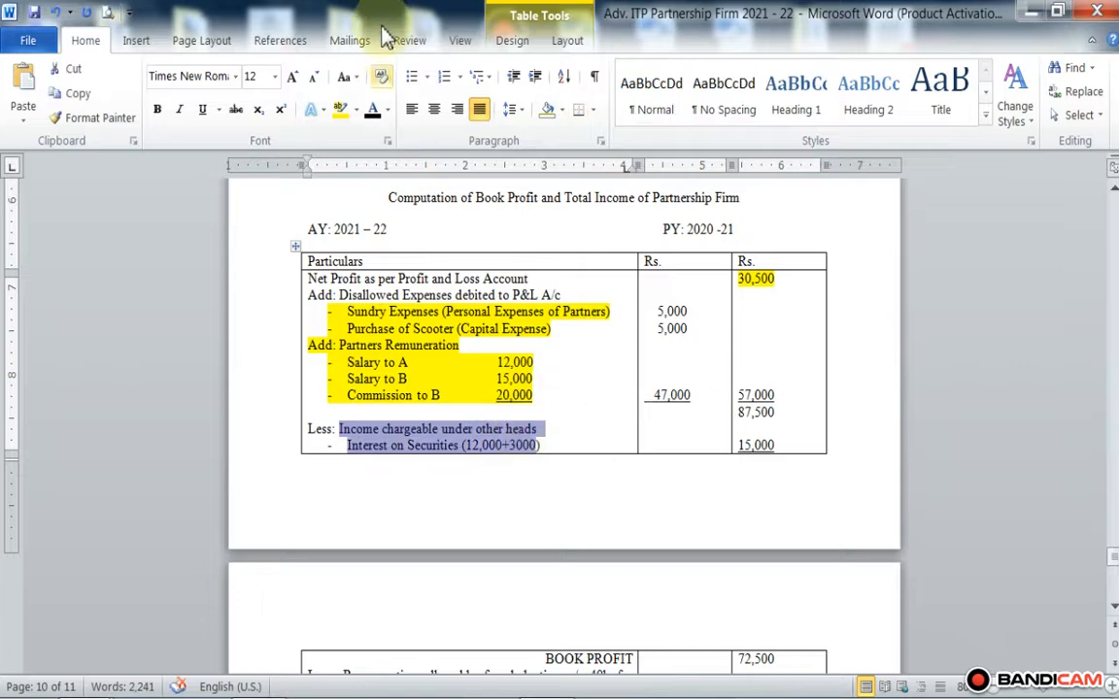
{"action": "left_click", "coordinate": [342, 110]}
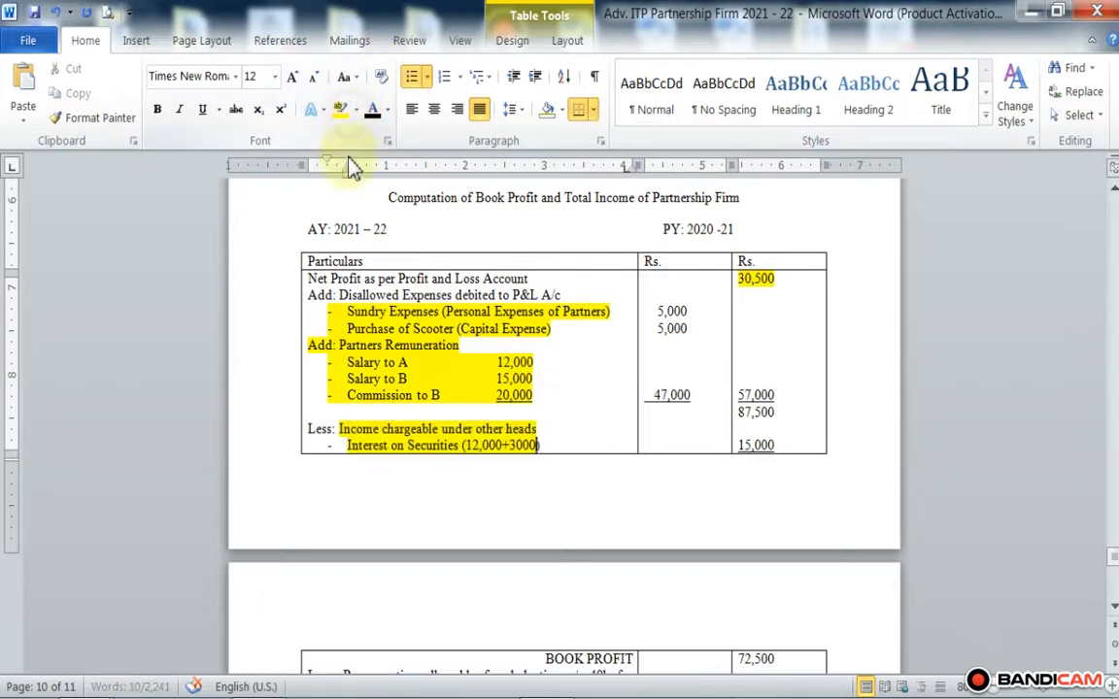
Step: Highlight the words BOOK PROFIT in yellow in the table's continuation on page 11
{"action": "scroll", "coordinate": [629, 471], "scroll_direction": "down", "scroll_amount": 4}
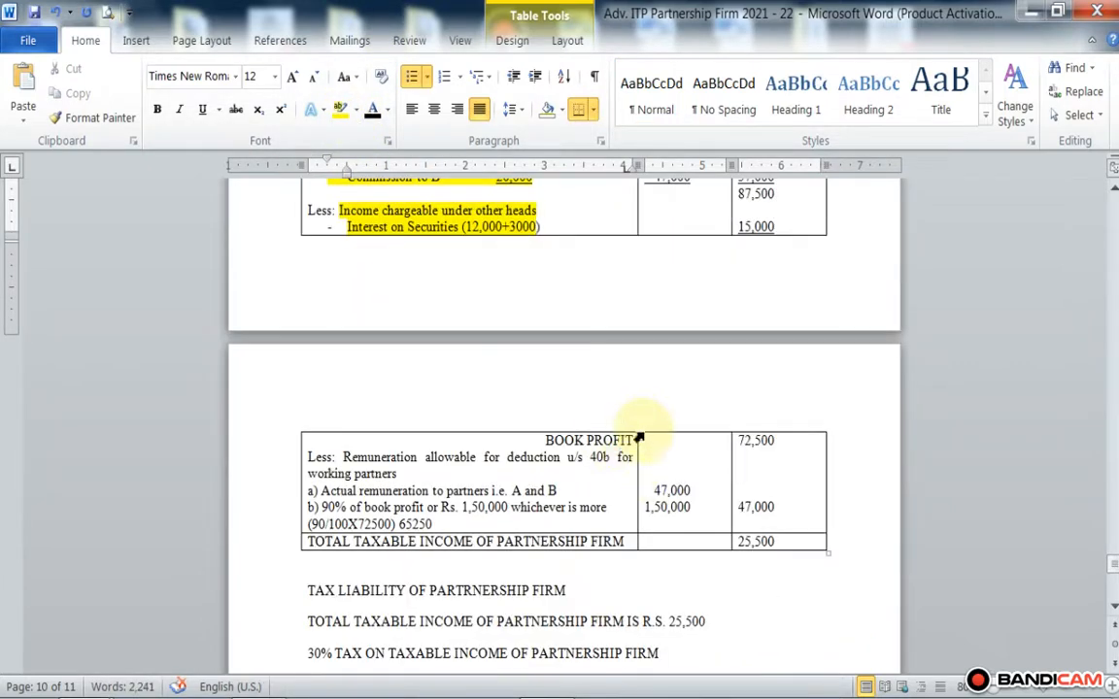
{"action": "left_click", "coordinate": [633, 443]}
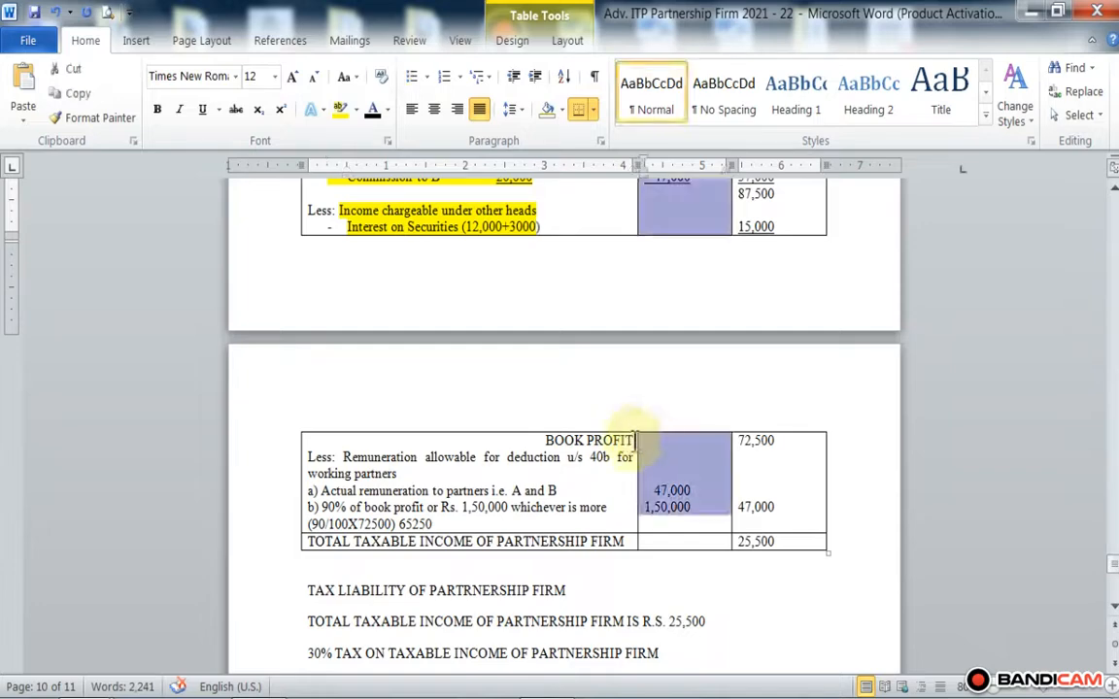
{"action": "left_click", "coordinate": [629, 443]}
{"action": "left_click_drag", "start_coordinate": [632, 444], "coordinate": [546, 443]}
{"action": "left_click", "coordinate": [627, 442]}
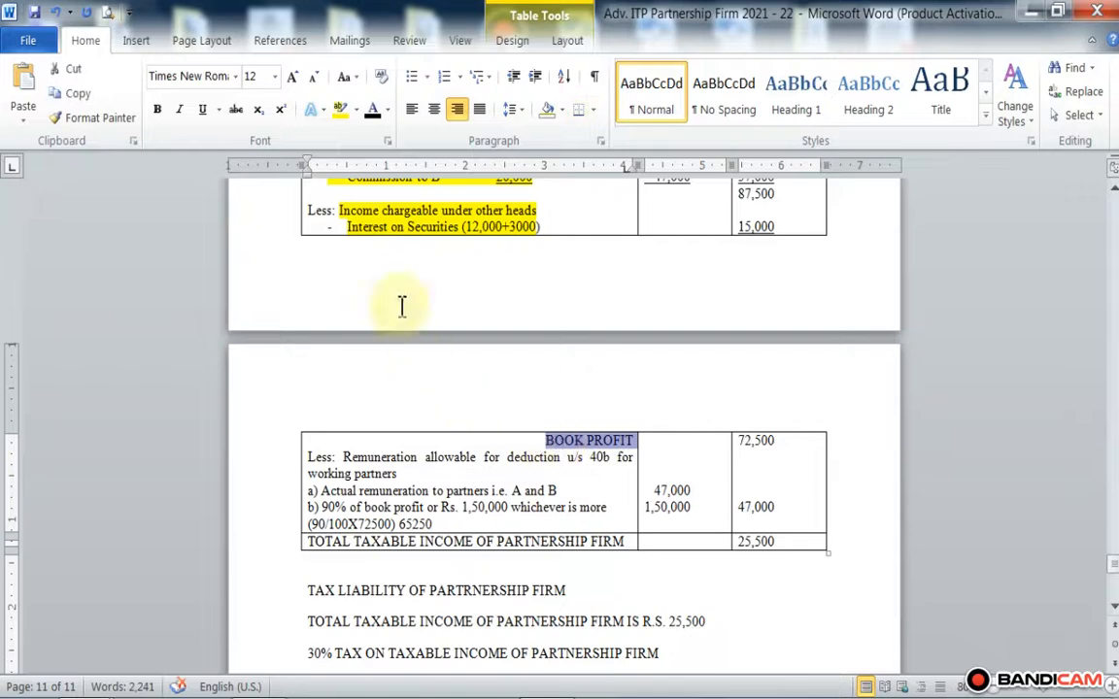
{"action": "left_click", "coordinate": [340, 118]}
Step: Highlight "Less:" in yellow at the start of the line on remuneration allowable u/s 40b
{"action": "scroll", "coordinate": [482, 462], "scroll_direction": "down", "scroll_amount": 2}
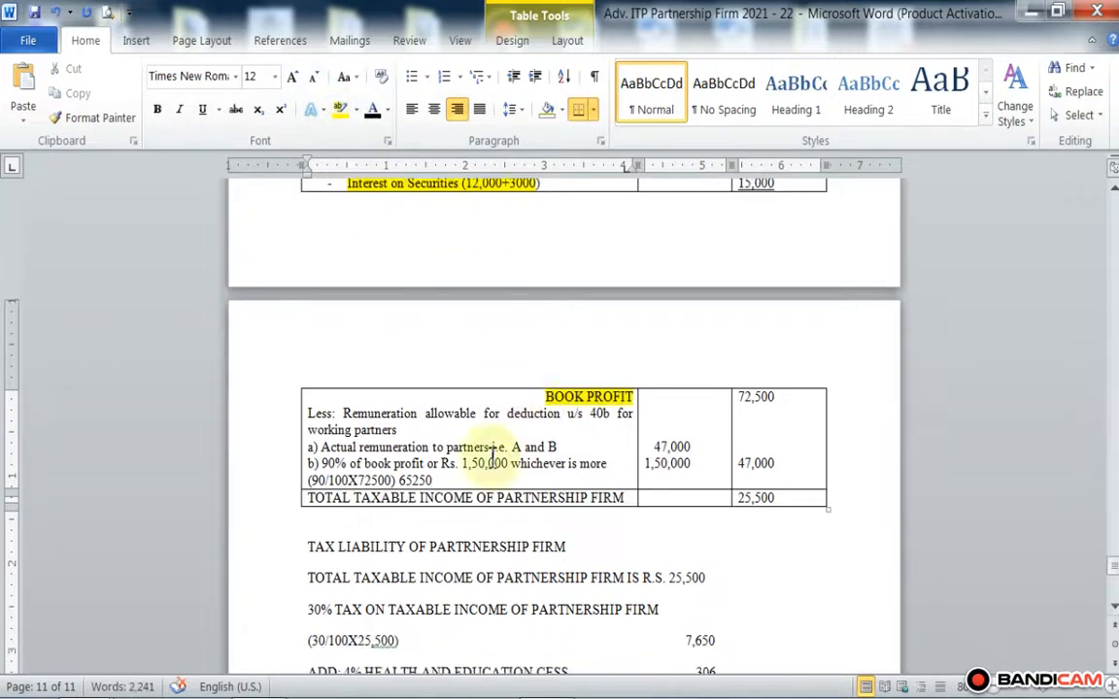
{"action": "left_click", "coordinate": [338, 369]}
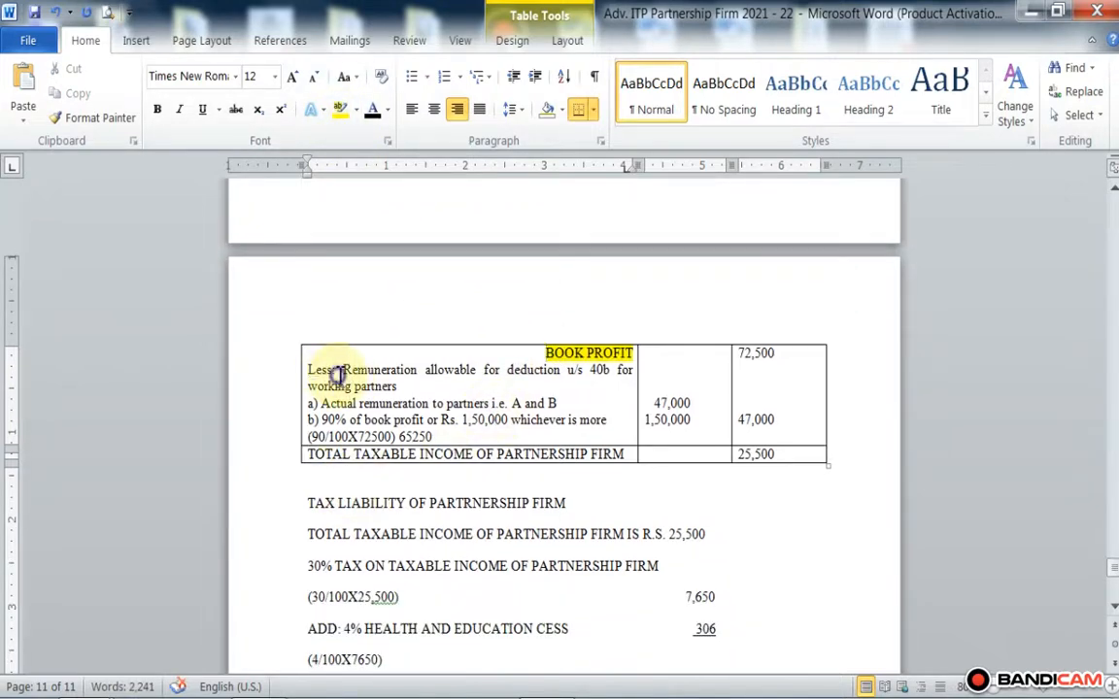
{"action": "left_click_drag", "start_coordinate": [340, 369], "coordinate": [307, 369]}
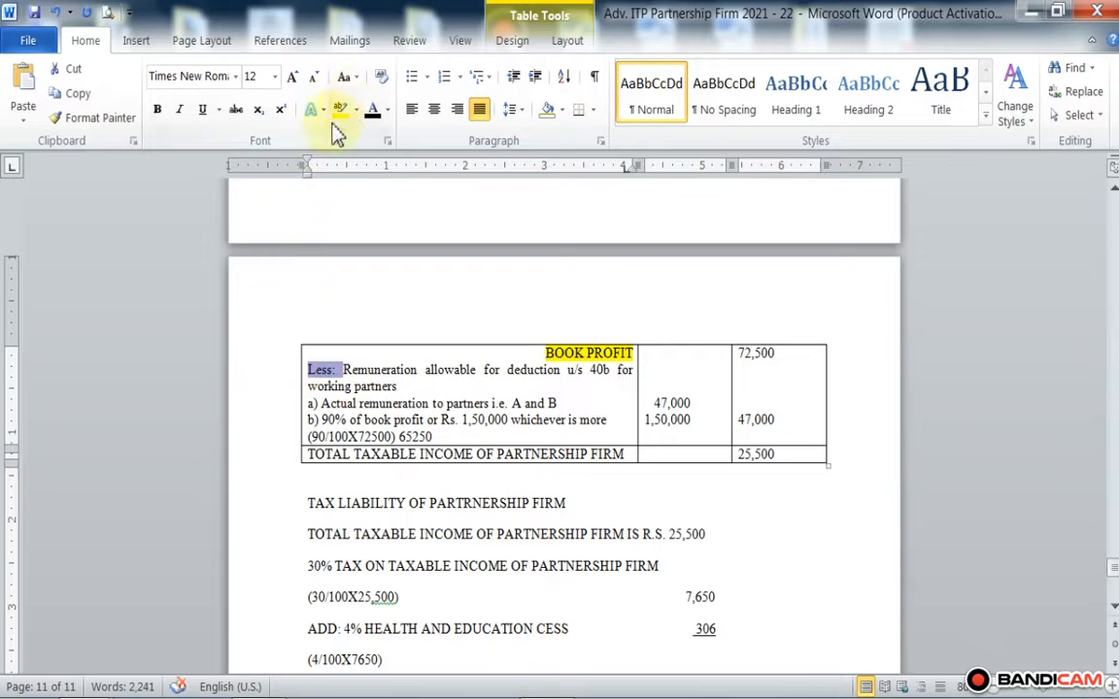
{"action": "left_click", "coordinate": [463, 372]}
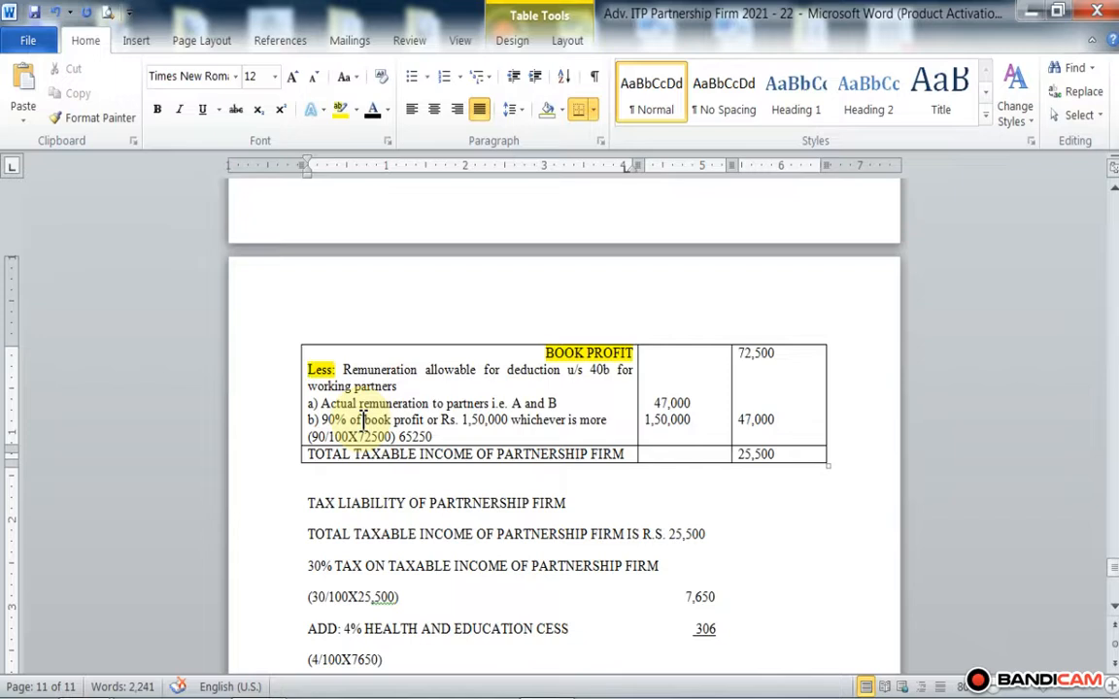
Step: Review the allowable remuneration deduction, the total taxable income and the tax liability calculation against the highlighted book profit entries
{"action": "scroll", "coordinate": [362, 419], "scroll_direction": "down", "scroll_amount": 1}
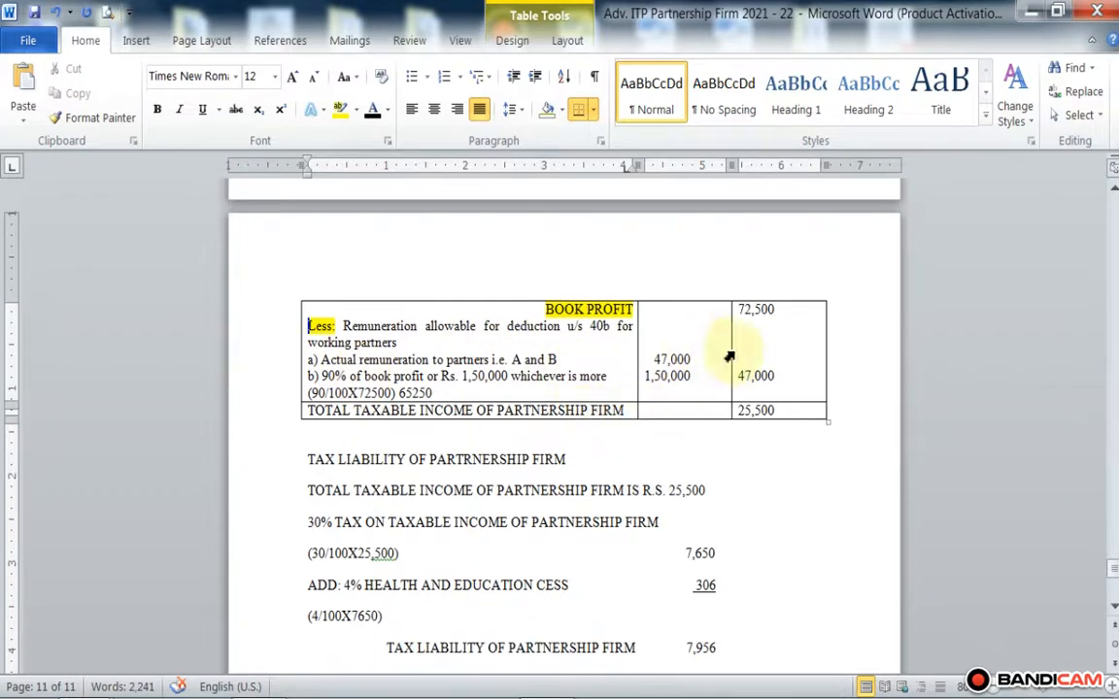
{"action": "left_click", "coordinate": [777, 379]}
{"action": "double_click", "coordinate": [775, 377]}
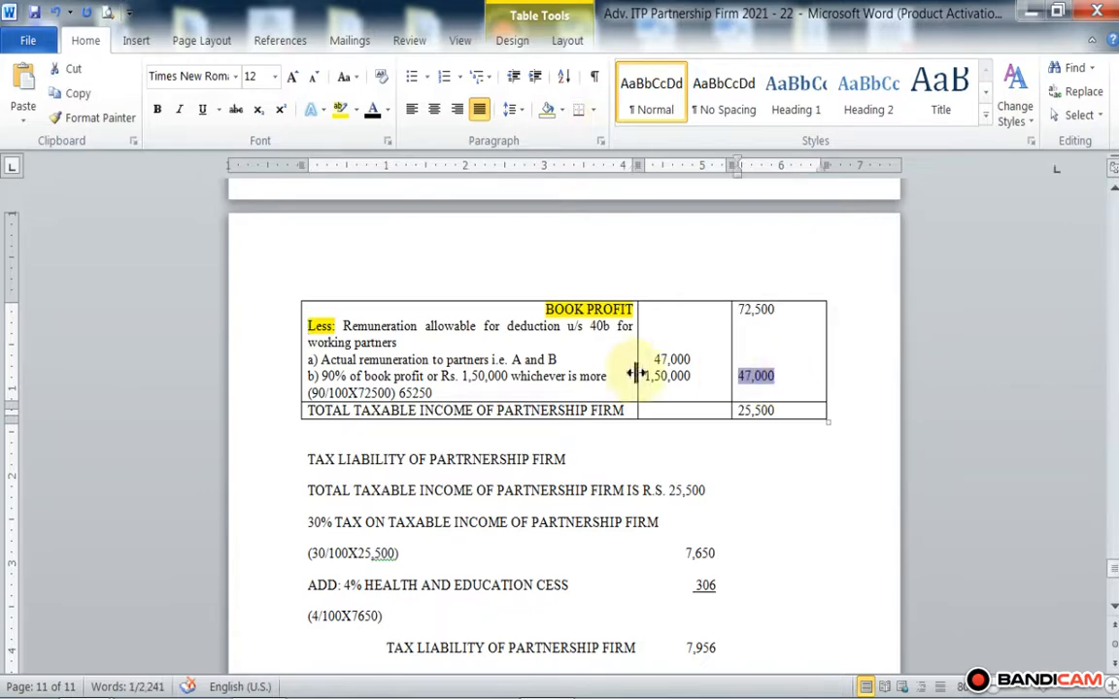
{"action": "left_click", "coordinate": [761, 381]}
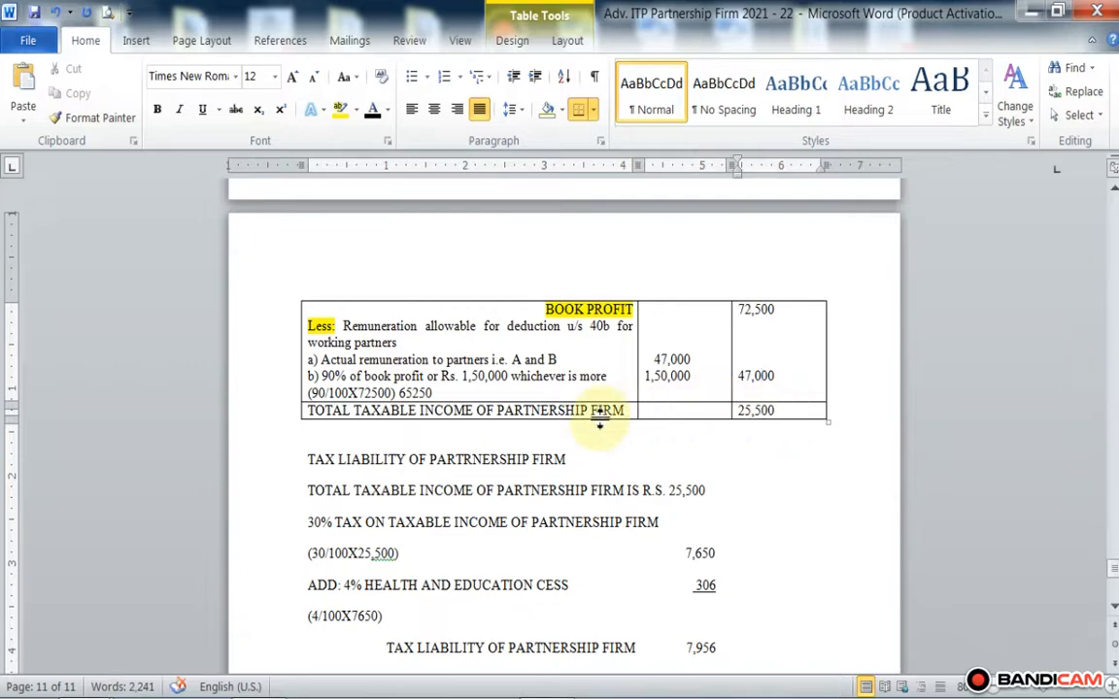
{"action": "scroll", "coordinate": [599, 413], "scroll_direction": "down", "scroll_amount": 2}
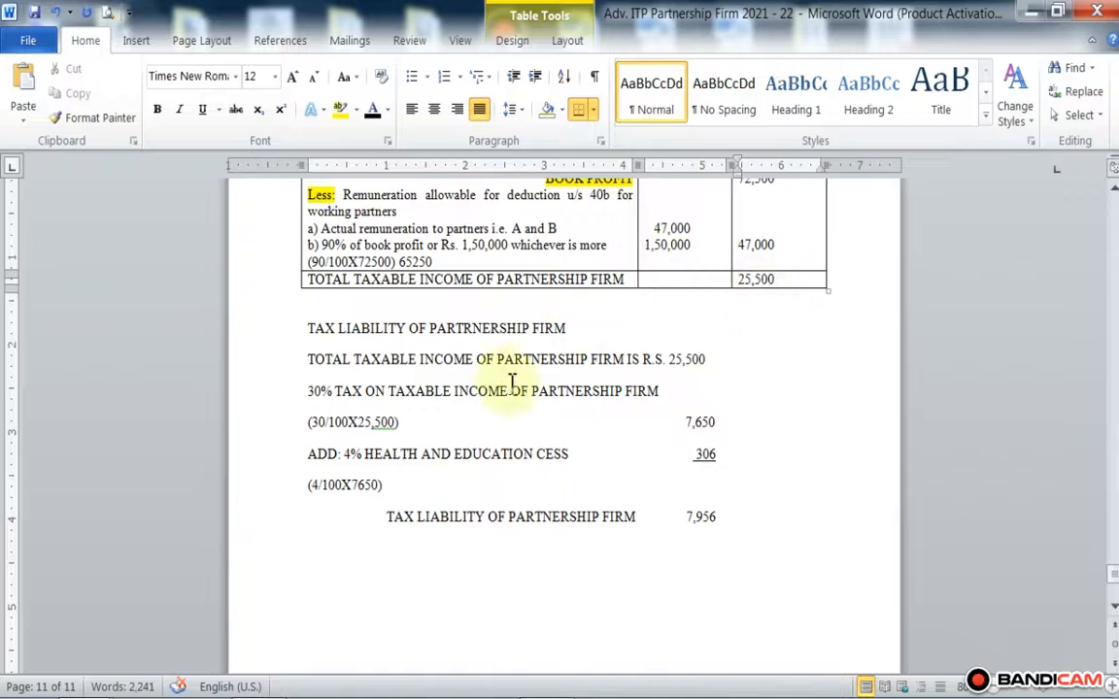
{"action": "scroll", "coordinate": [614, 388], "scroll_direction": "up", "scroll_amount": 2}
{"action": "scroll", "coordinate": [611, 387], "scroll_direction": "up", "scroll_amount": 12}
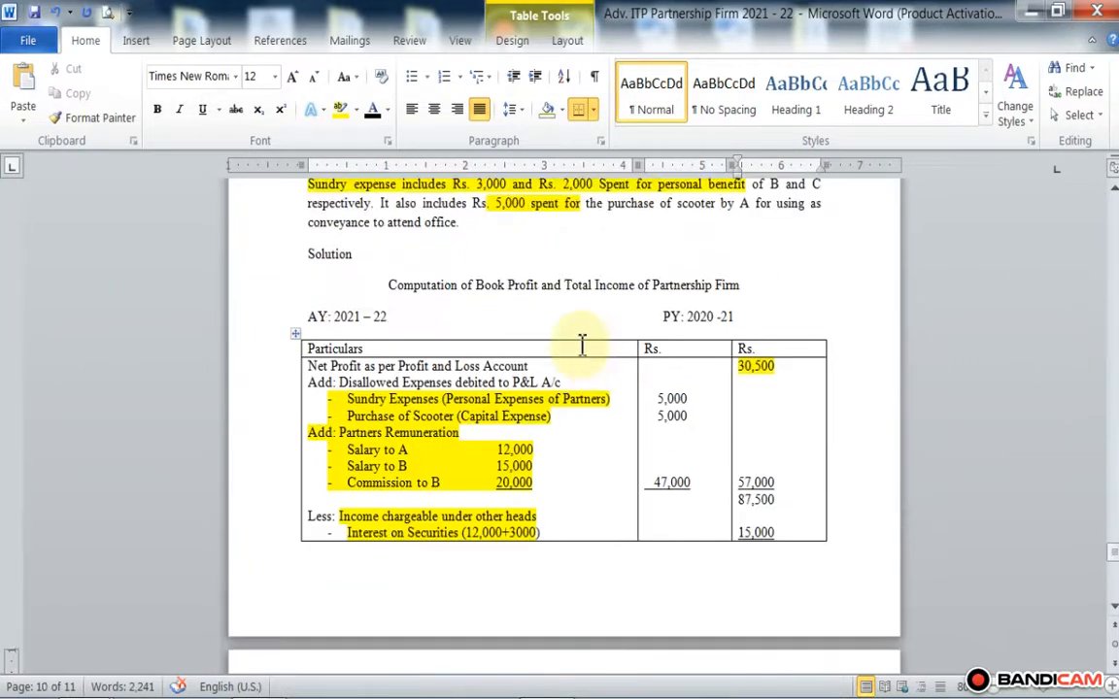
{"action": "scroll", "coordinate": [585, 354], "scroll_direction": "down", "scroll_amount": 13}
{"action": "scroll", "coordinate": [581, 333], "scroll_direction": "down", "scroll_amount": 3}
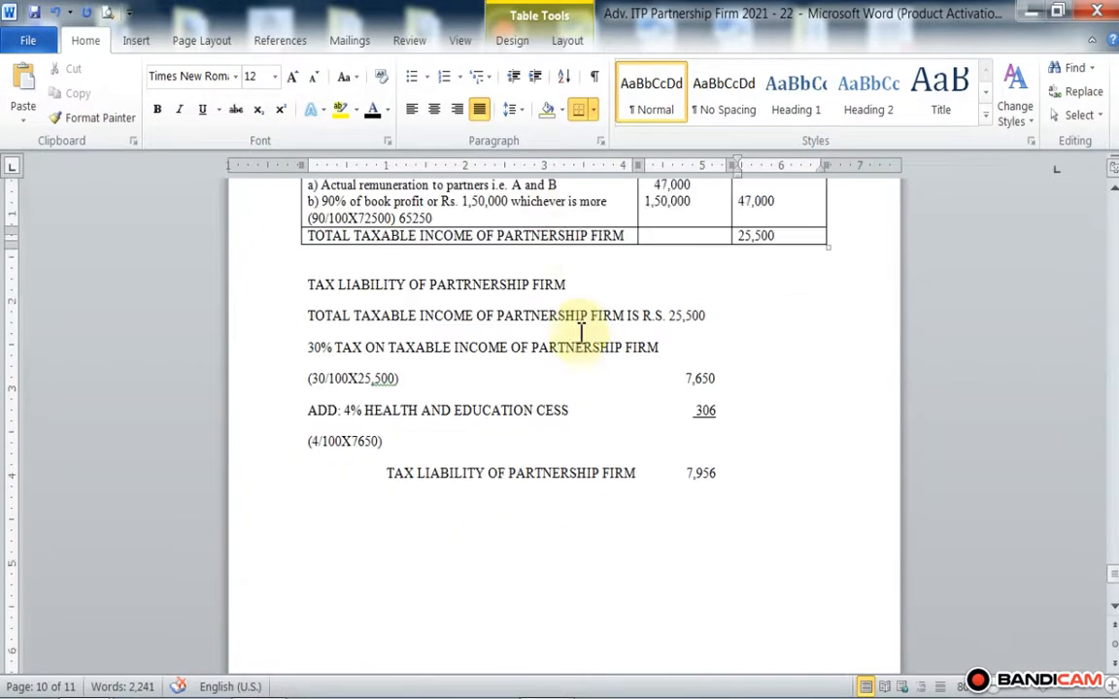
{"action": "scroll", "coordinate": [578, 319], "scroll_direction": "up", "scroll_amount": 1}
{"action": "scroll", "coordinate": [580, 332], "scroll_direction": "up", "scroll_amount": 9}
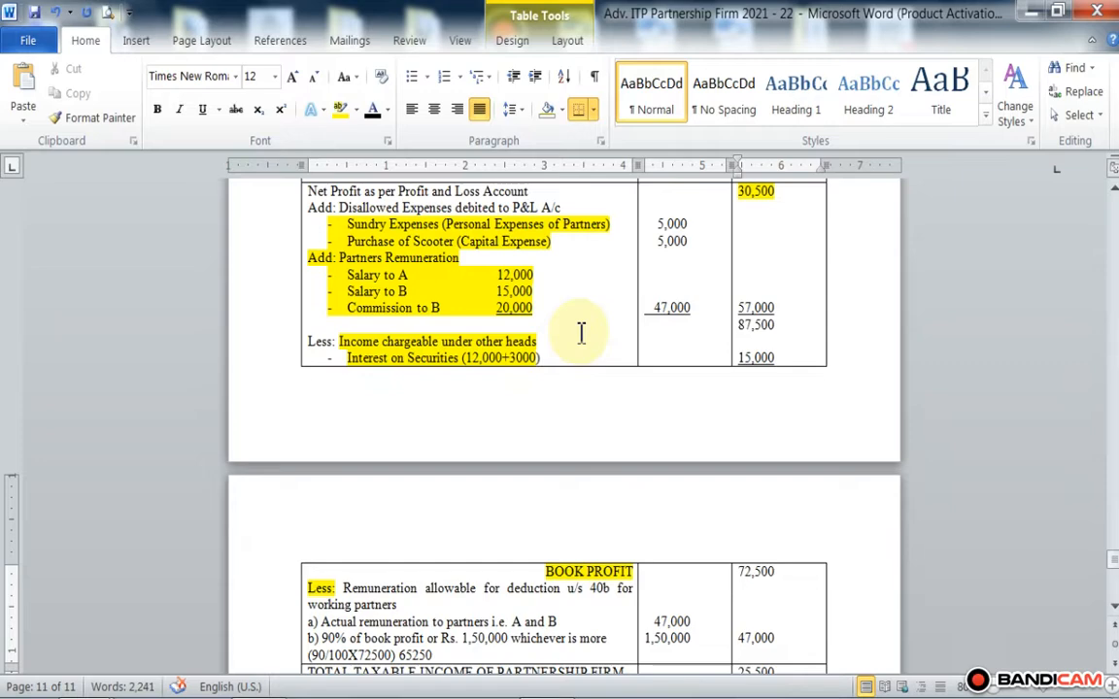
{"action": "scroll", "coordinate": [580, 333], "scroll_direction": "down", "scroll_amount": 9}
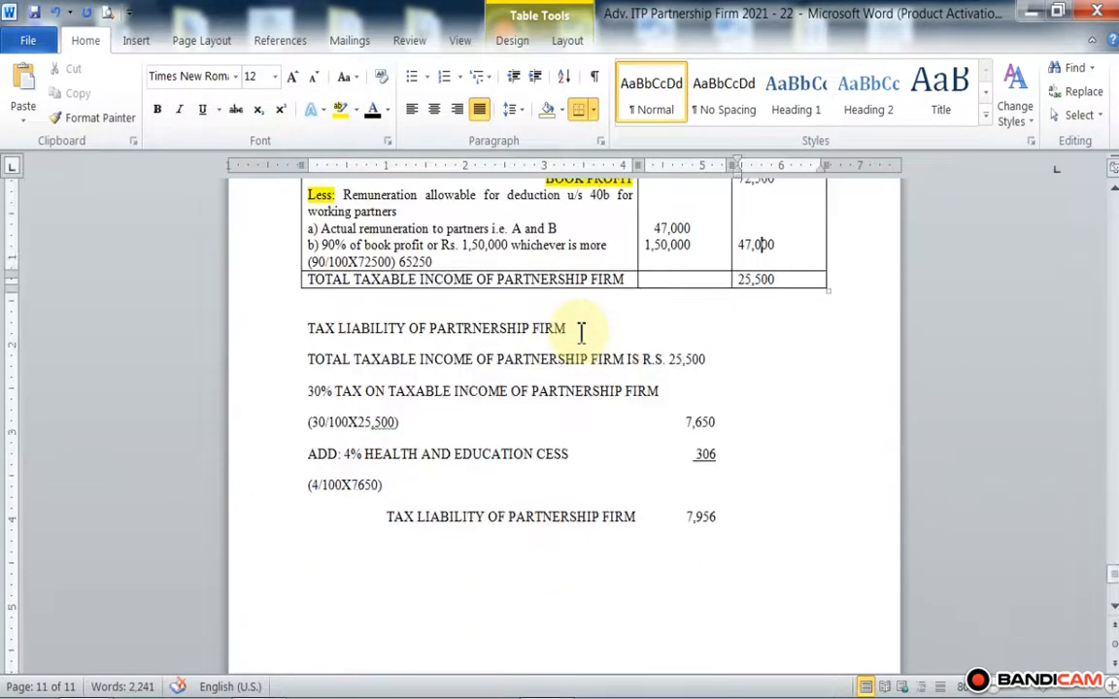
{"action": "scroll", "coordinate": [581, 333], "scroll_direction": "down", "scroll_amount": 5}
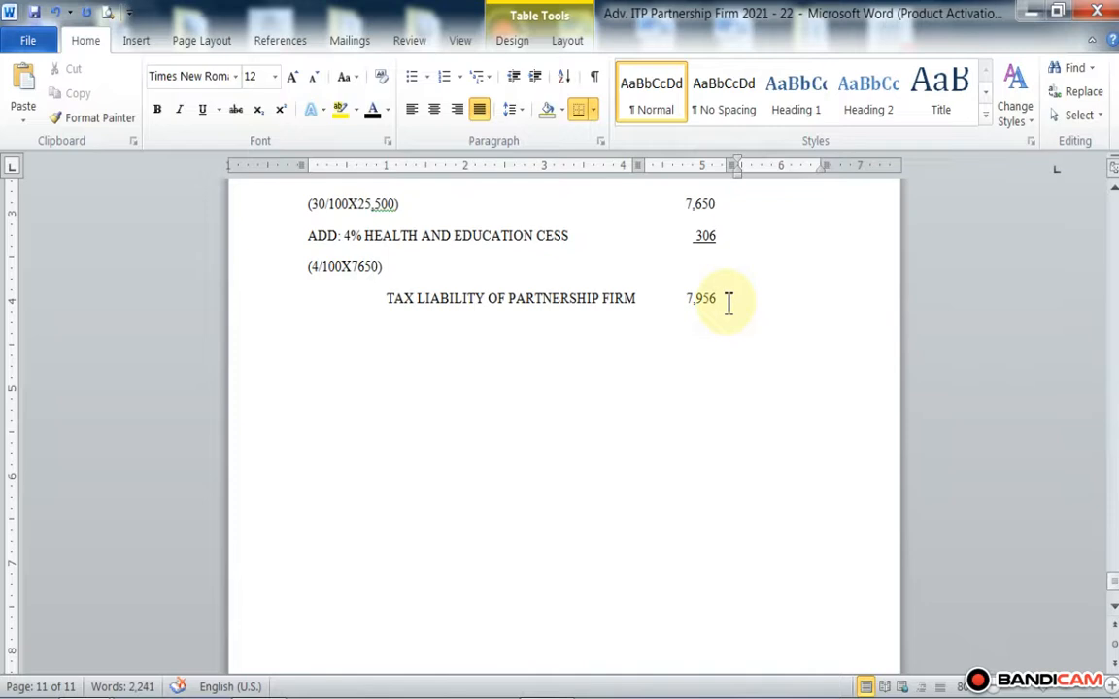
{"action": "scroll", "coordinate": [727, 302], "scroll_direction": "down", "scroll_amount": 3}
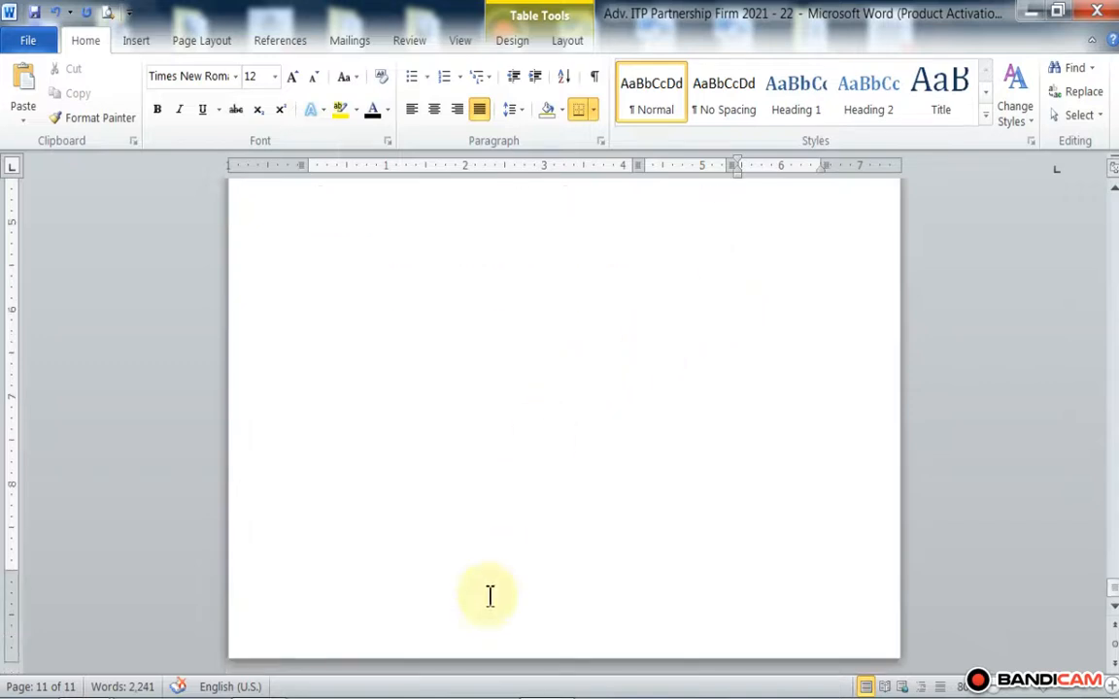
{"action": "mouse_move", "coordinate": [408, 680]}
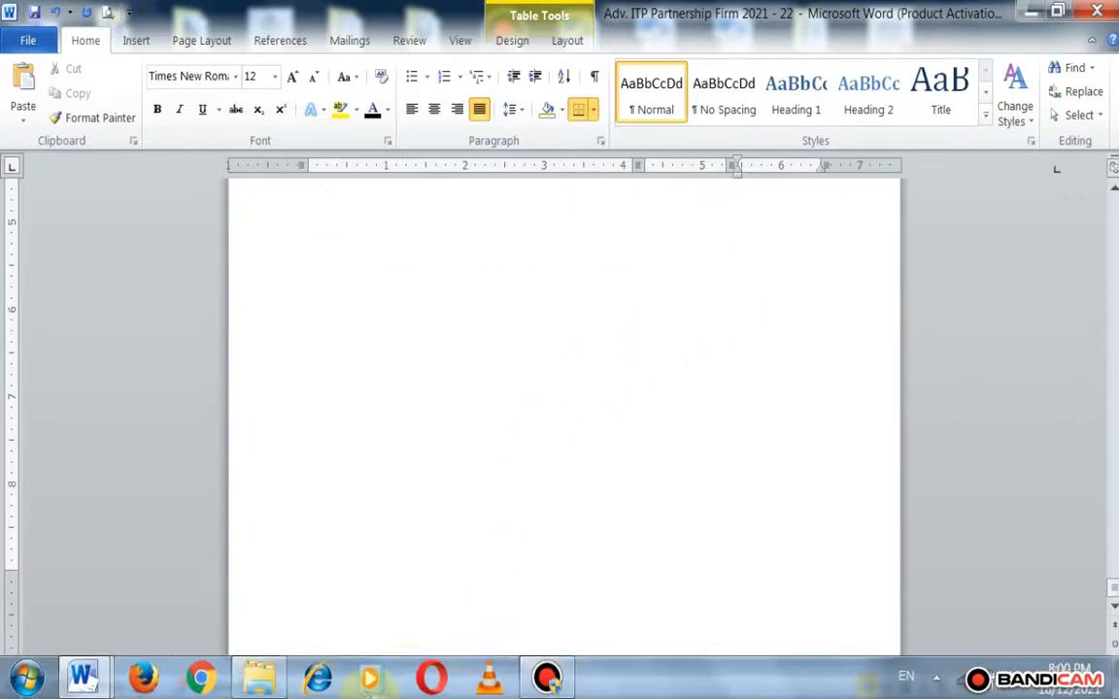
{"action": "left_click", "coordinate": [546, 677]}
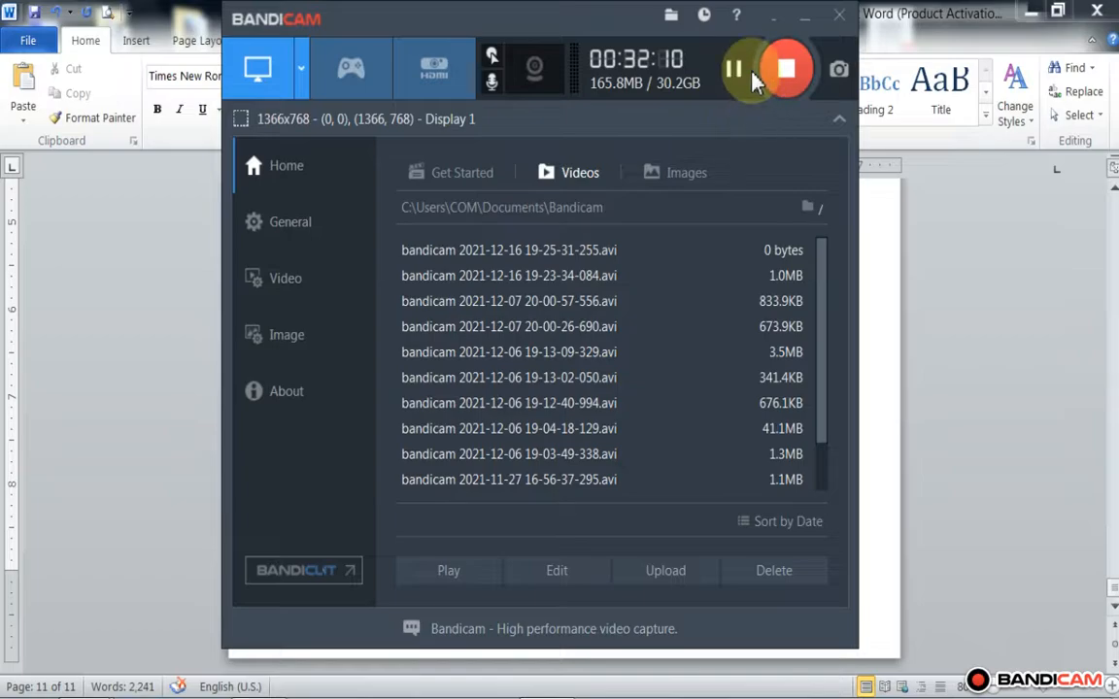